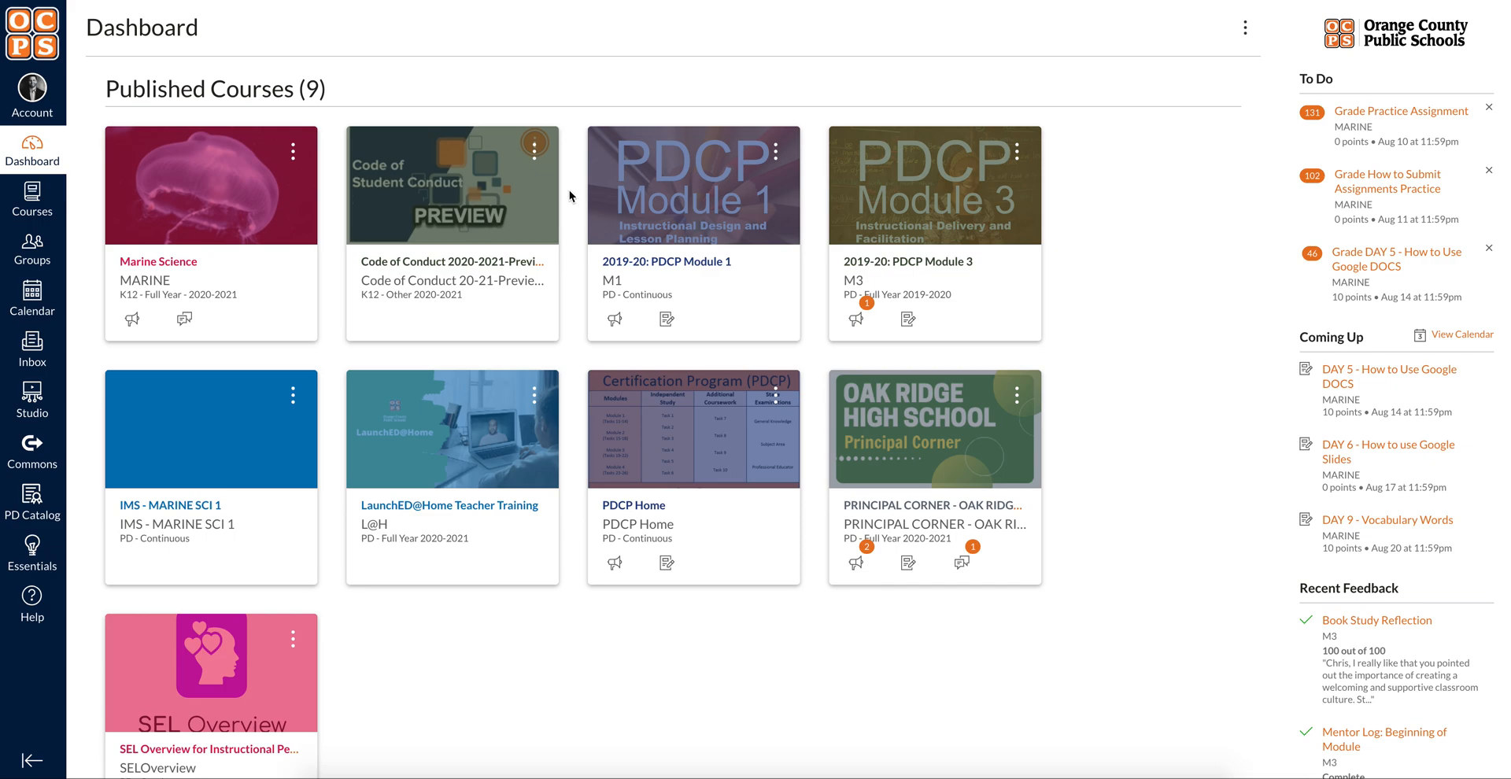
# - Open the Marine Science course and go to the DAY 5 - How to Use Google DOCS assignment through today's assignments
pyautogui.click(168, 262)
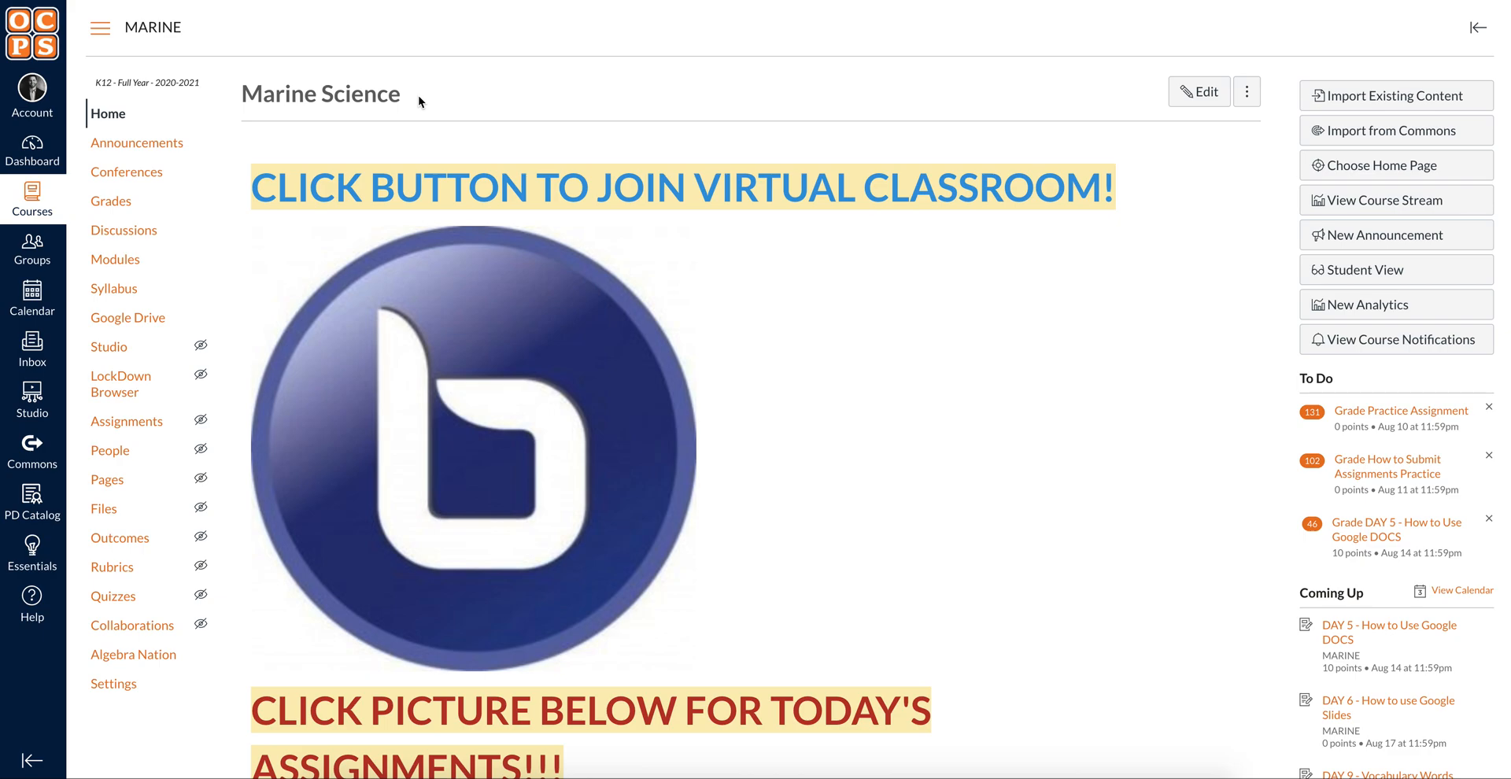
pyautogui.scroll(-6, 945, 383)
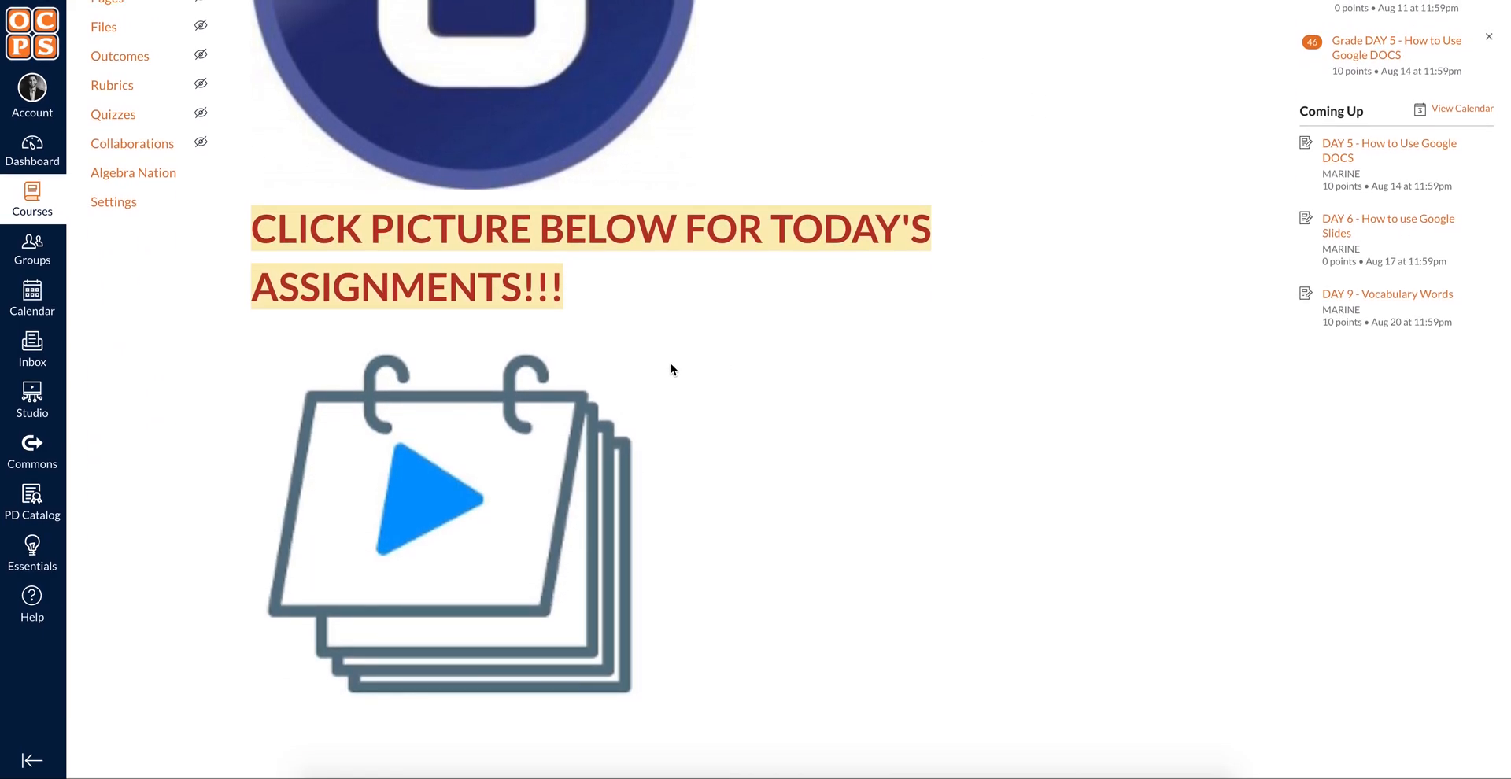
pyautogui.click(443, 510)
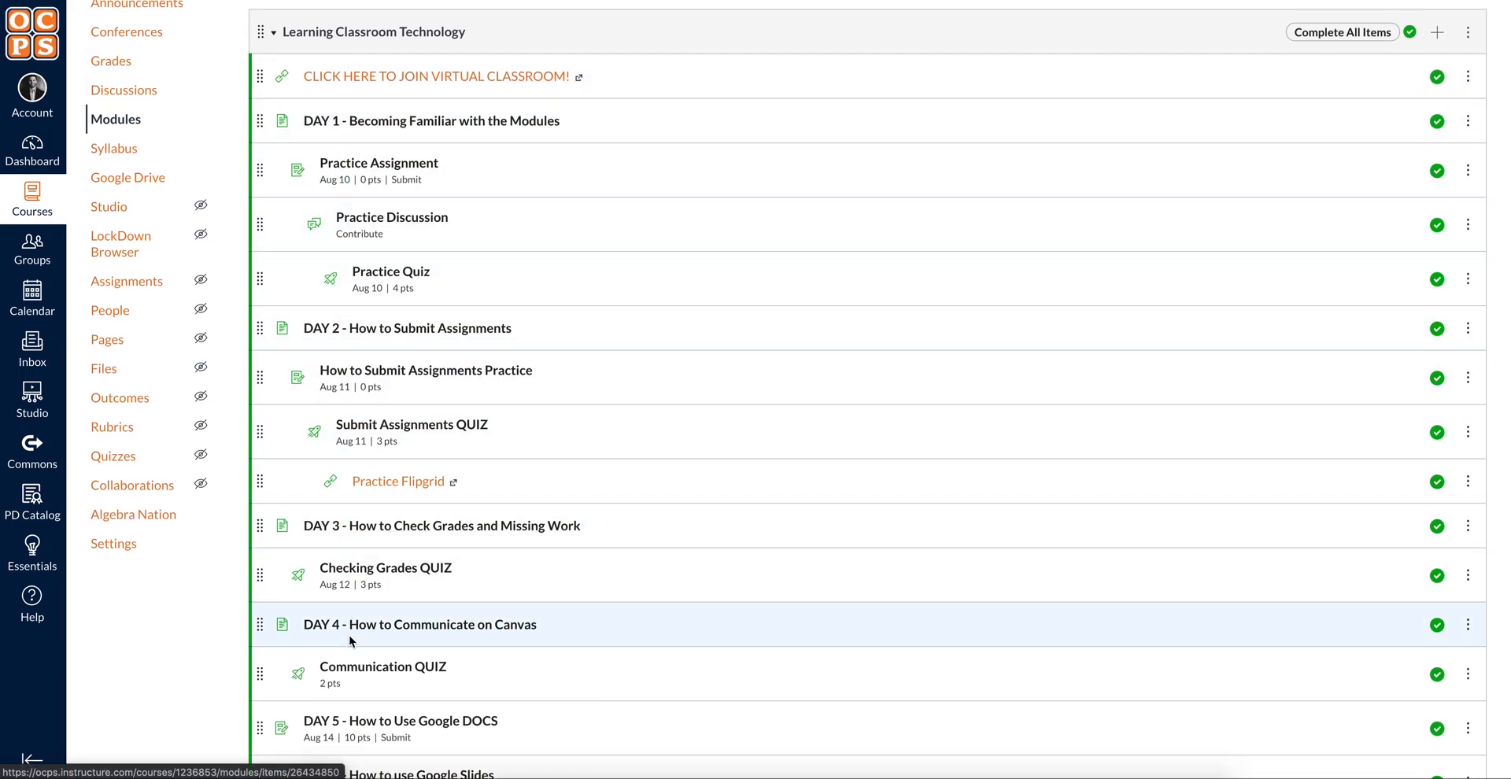
pyautogui.scroll(-3, 351, 641)
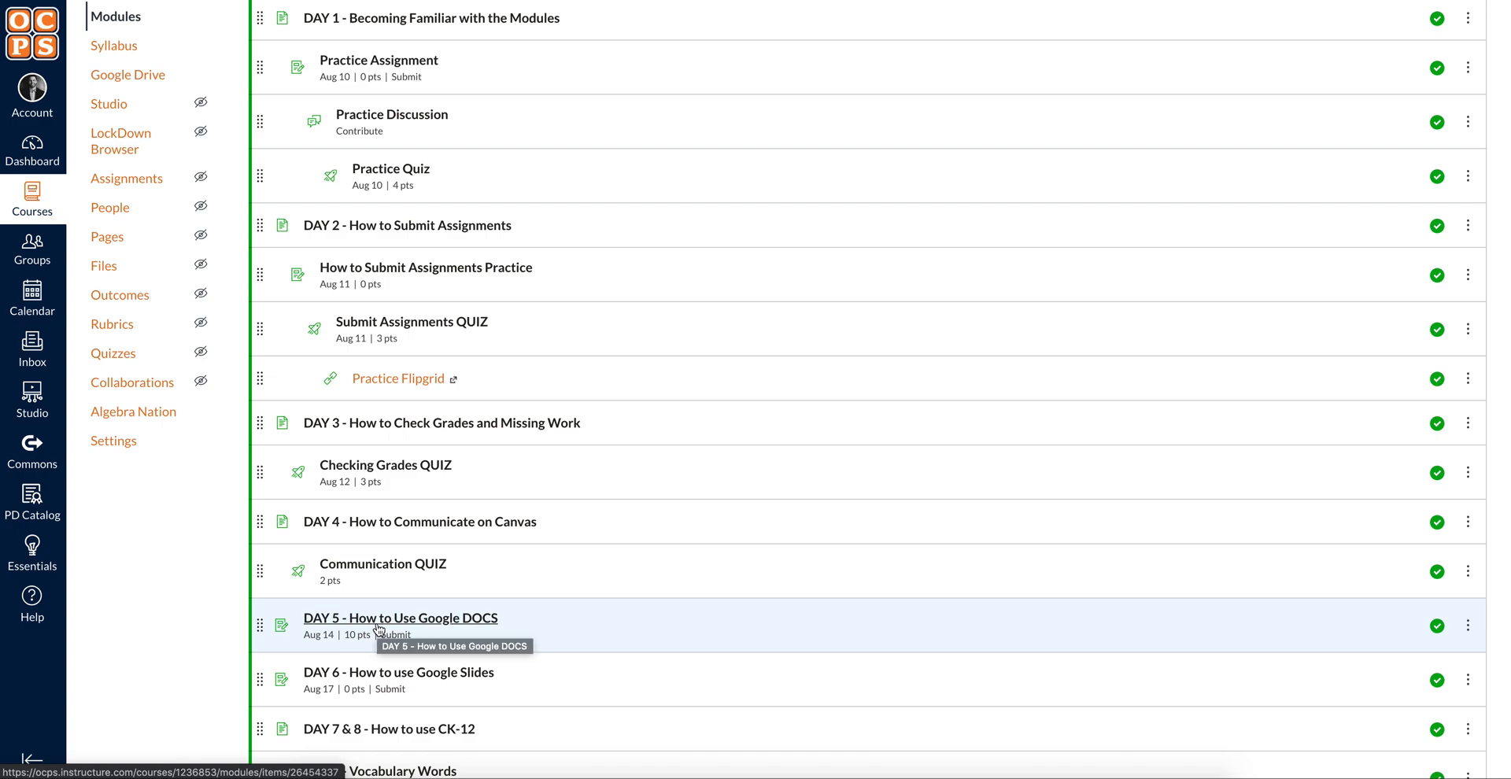
pyautogui.click(439, 620)
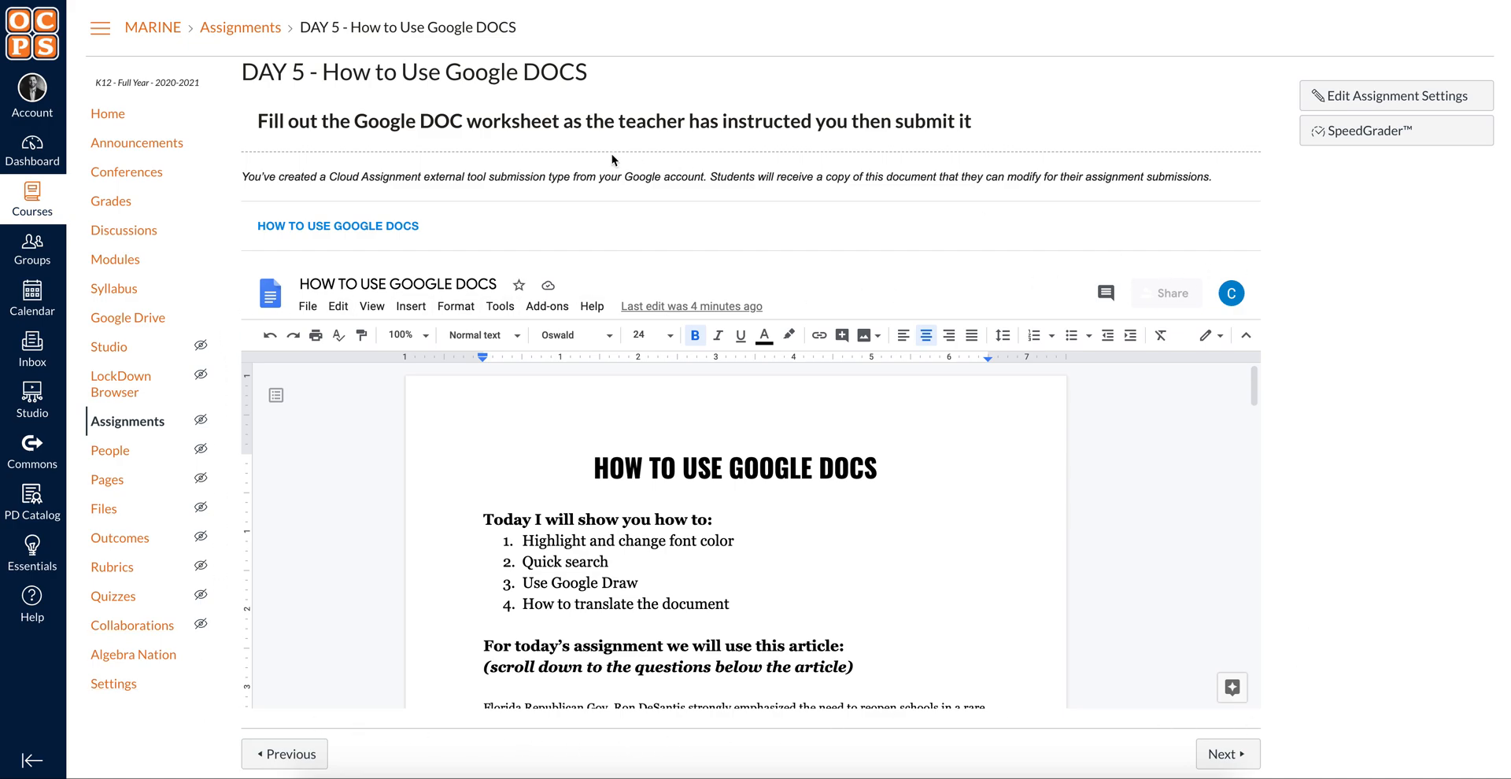
# - Review the assignment instructions and the embedded worksheet, and open the HOW TO USE GOOGLE DOCS document in Google Docs
pyautogui.moveTo(257, 121); pyautogui.dragTo(976, 136)
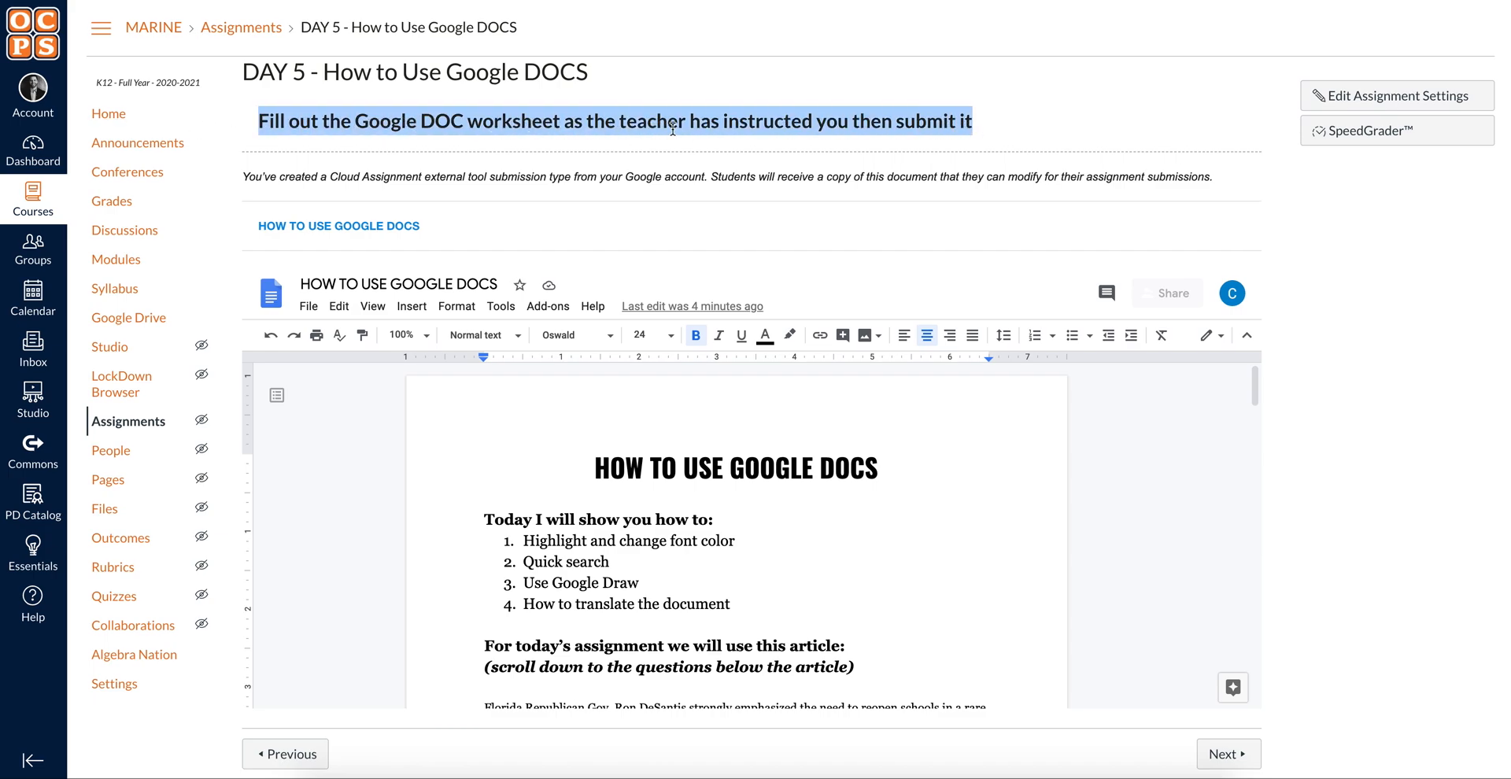
pyautogui.click(990, 132)
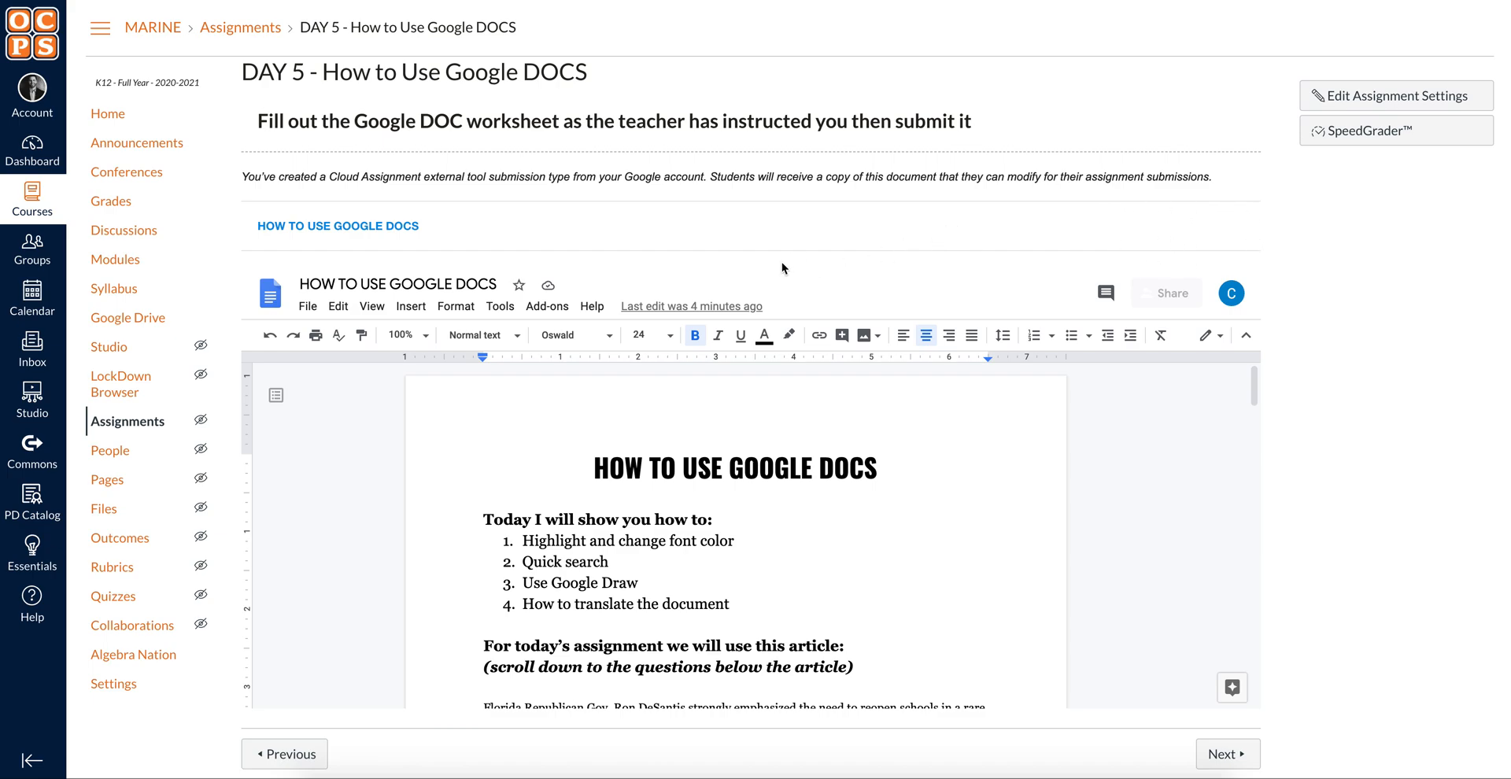
pyautogui.scroll(-3, 777, 492)
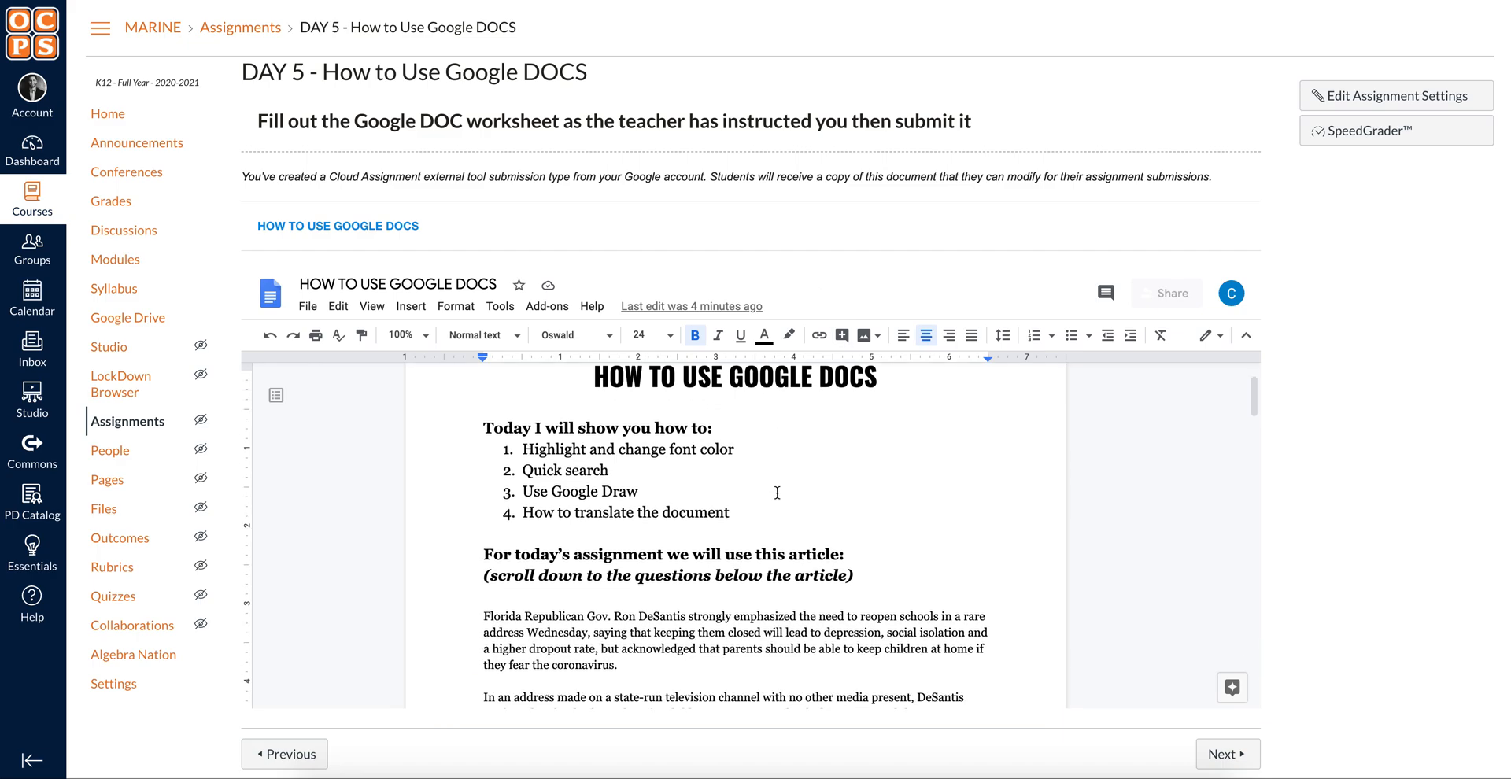
pyautogui.scroll(-10, 777, 493)
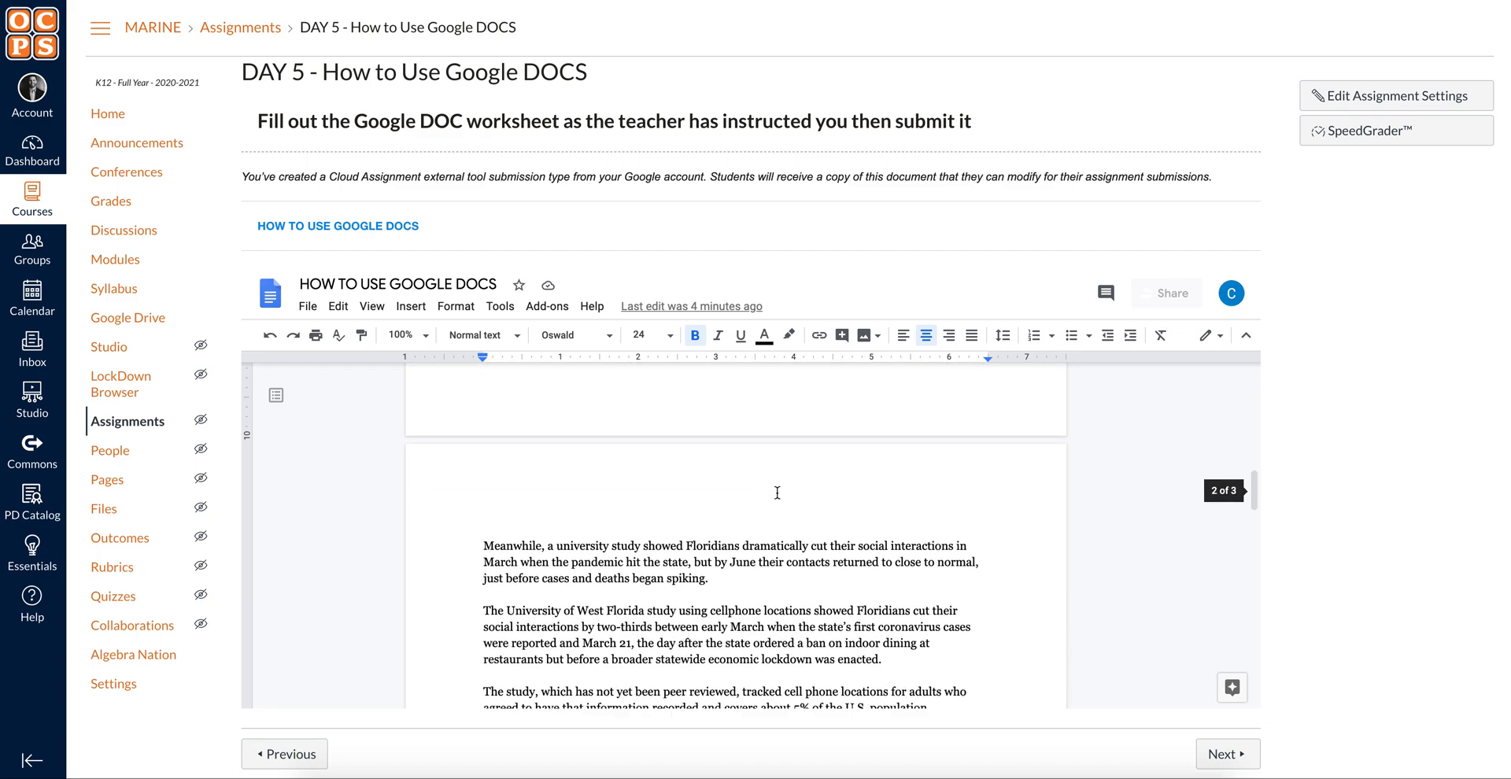
pyautogui.scroll(-5, 777, 493)
pyautogui.scroll(10, 776, 493)
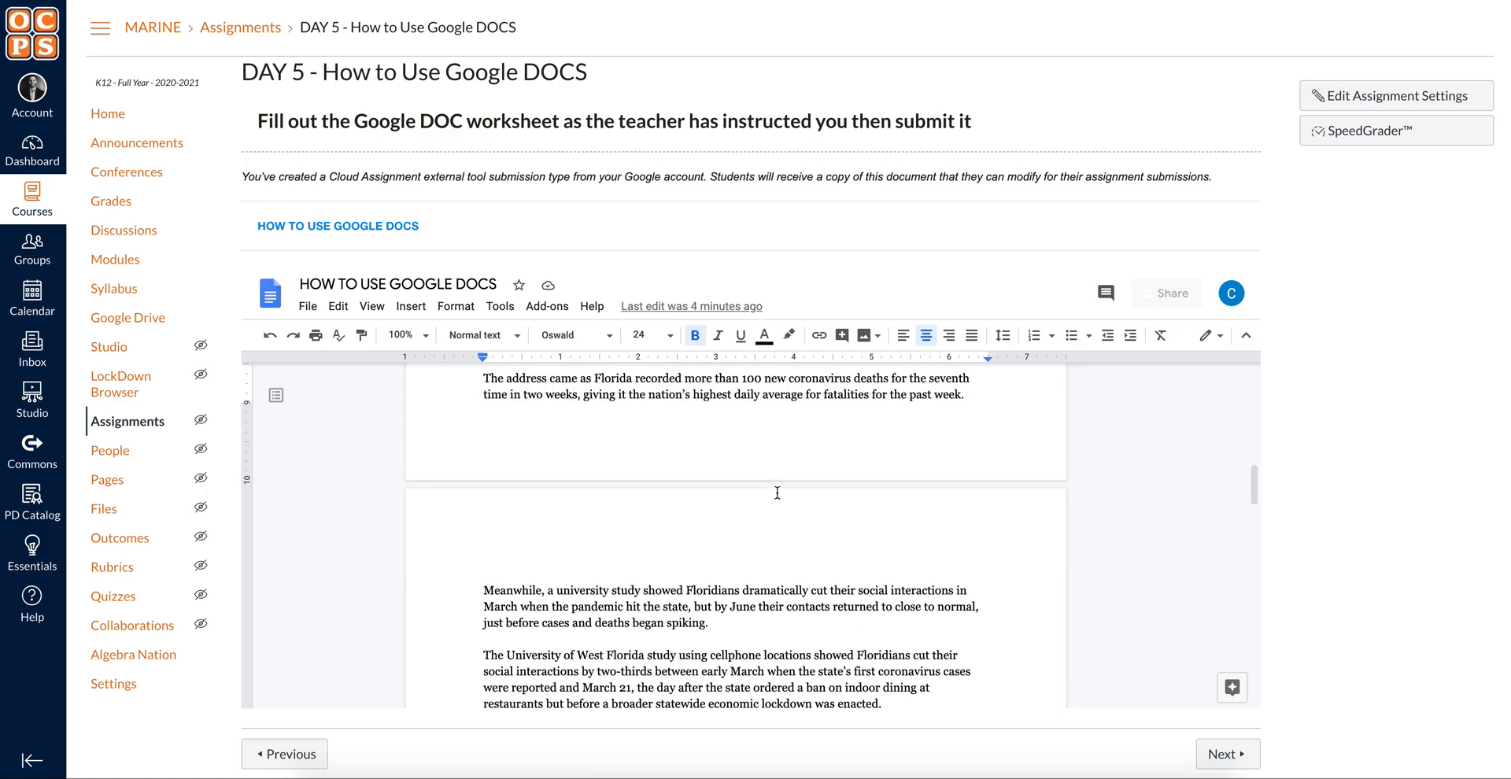
pyautogui.scroll(10, 777, 493)
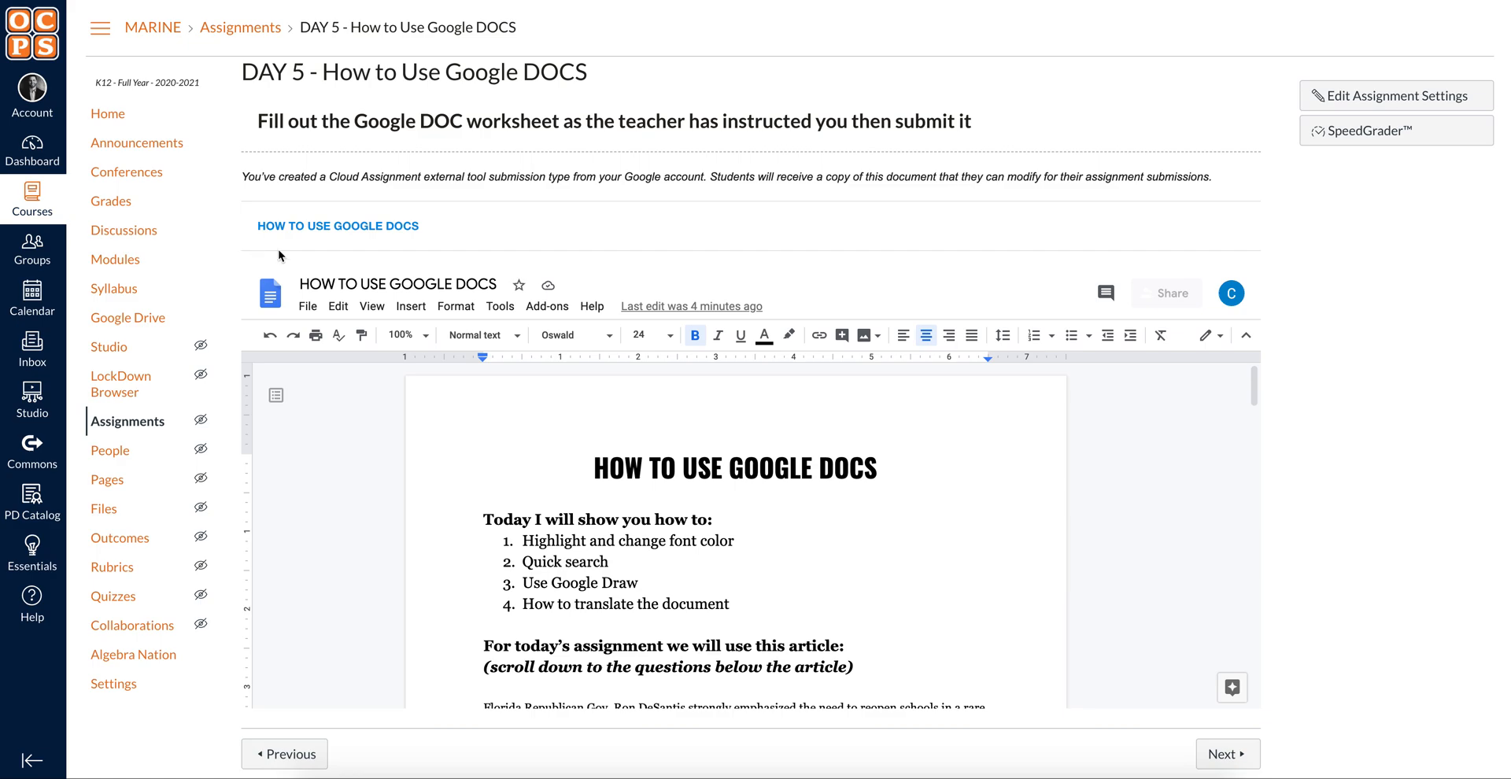
pyautogui.click(358, 227)
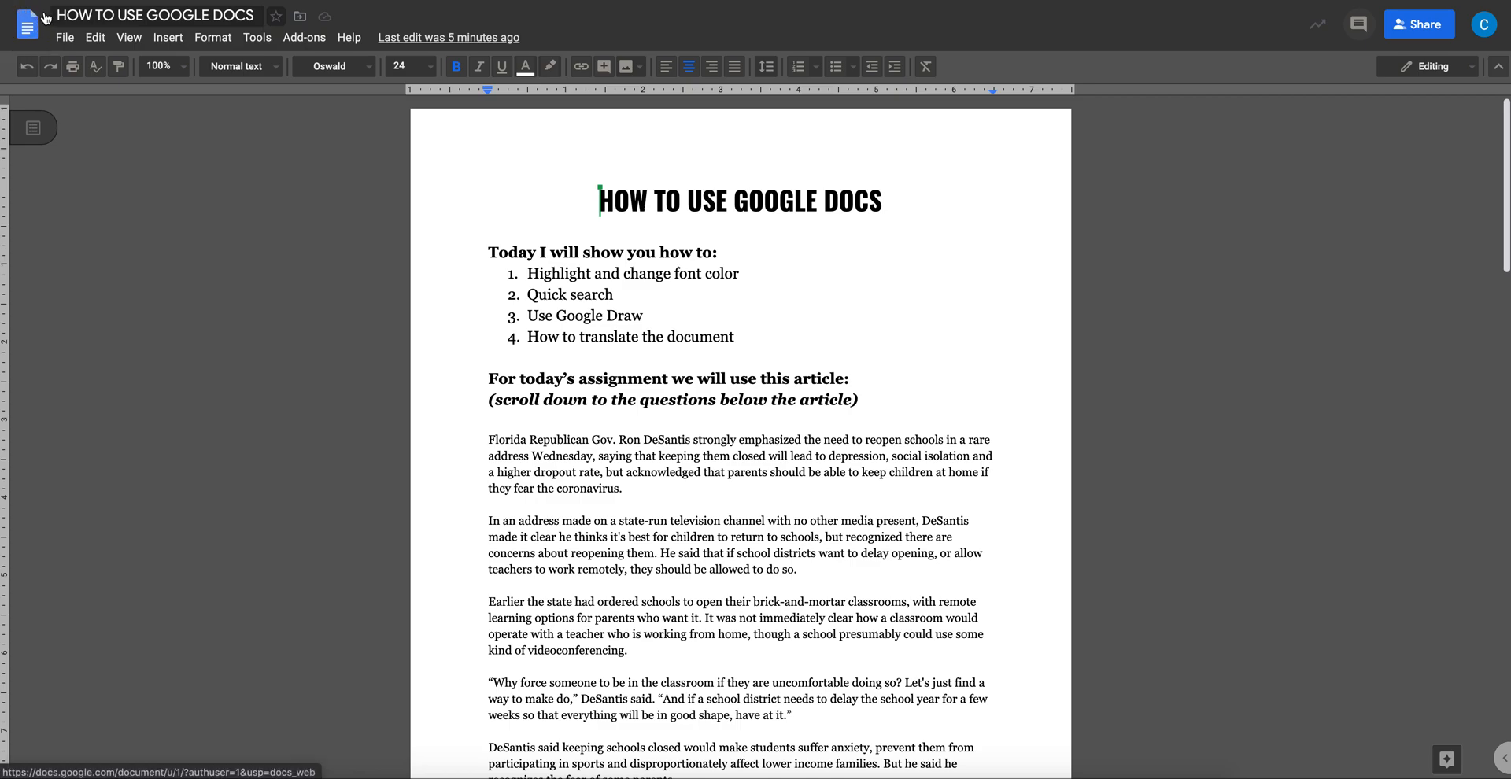
pyautogui.click(125, 16)
pyautogui.tripleClick(144, 16)
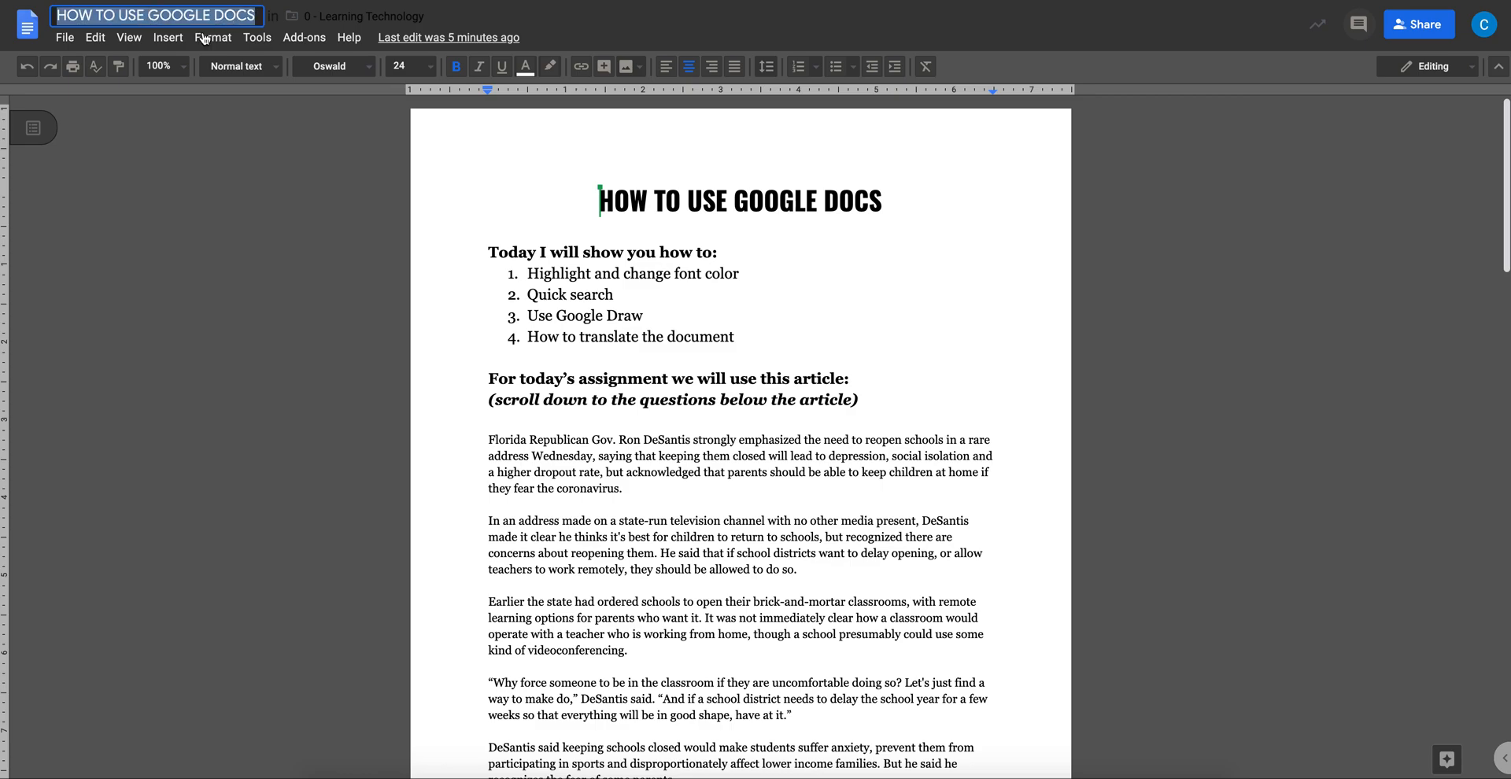
pyautogui.click(497, 159)
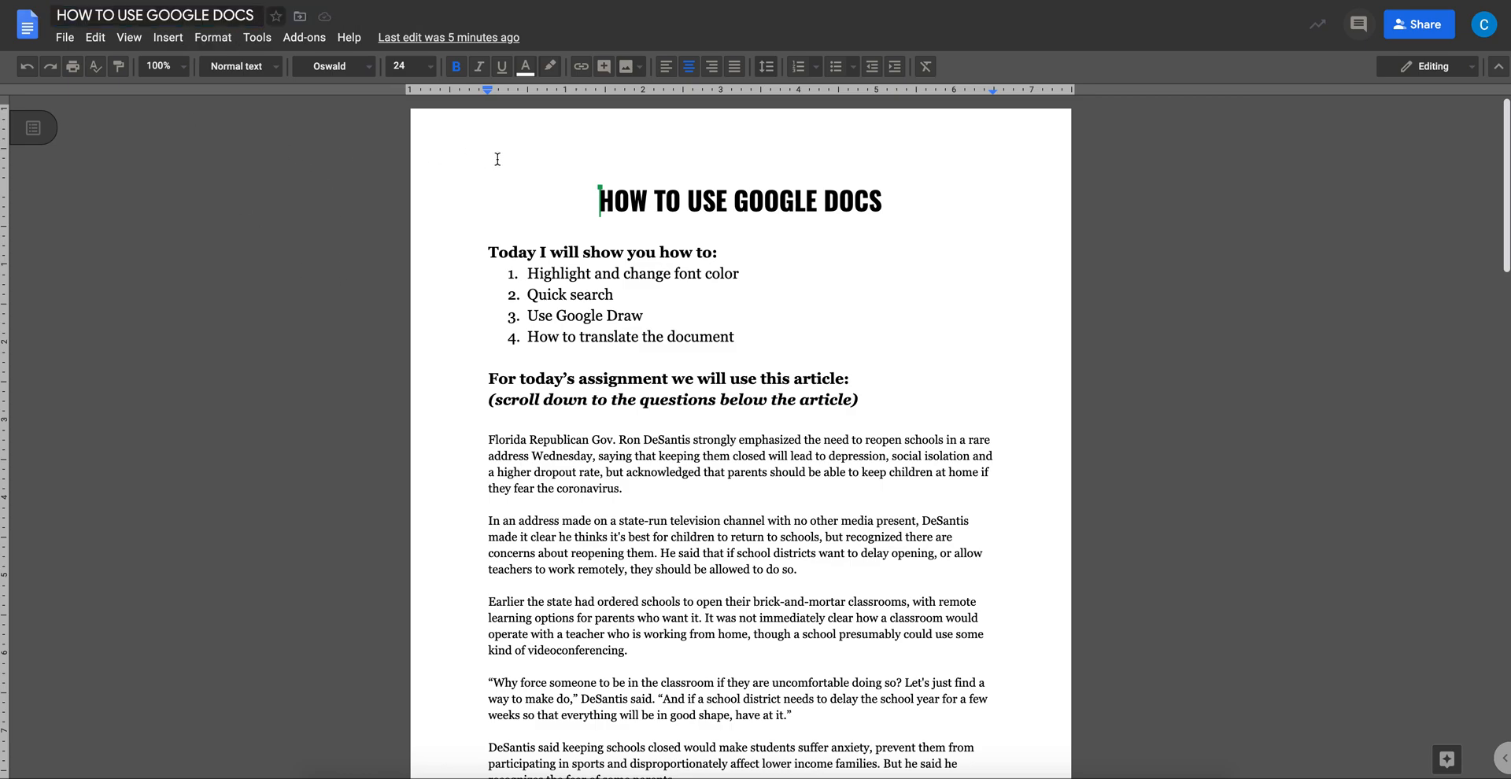
pyautogui.click(65, 40)
pyautogui.moveTo(130, 41)
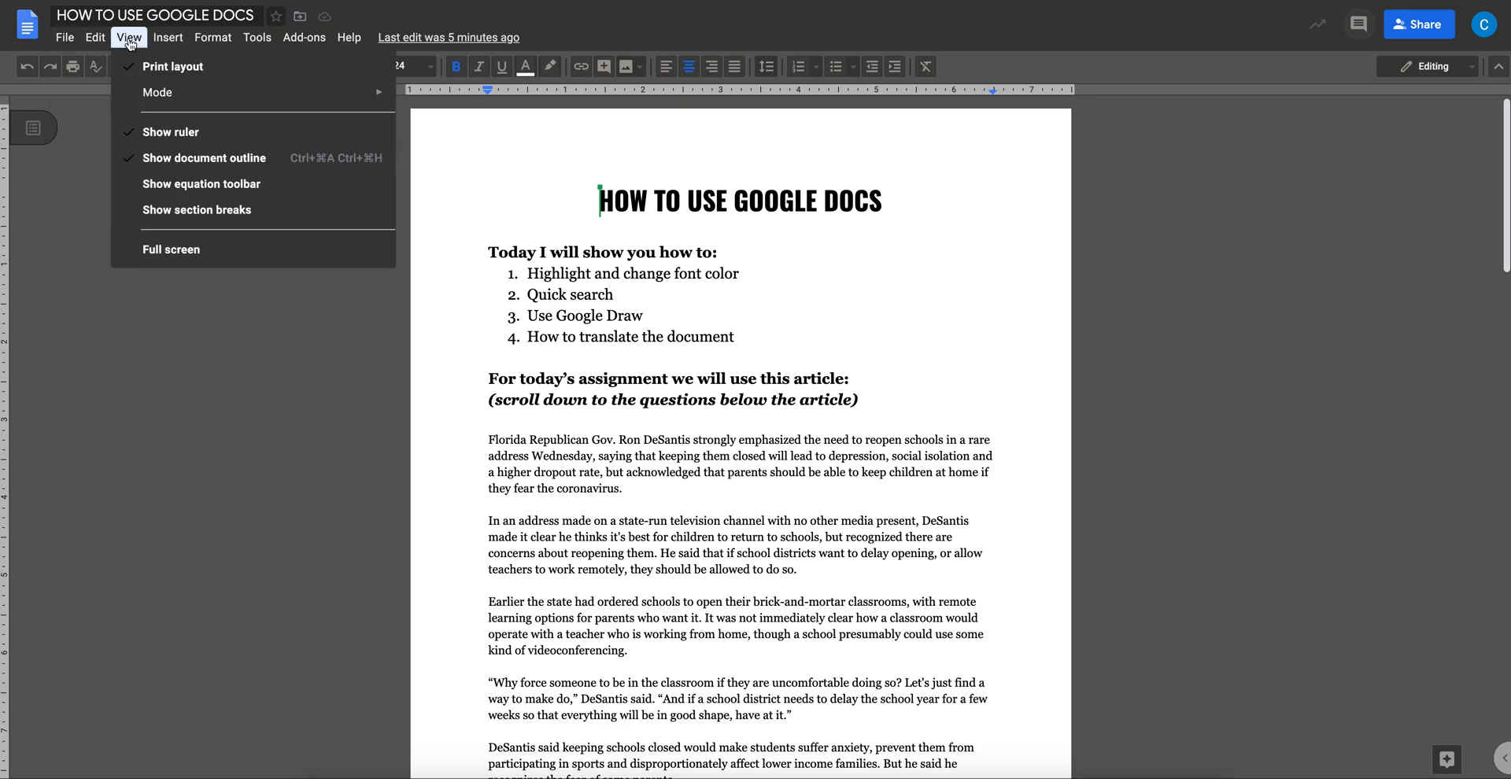
pyautogui.moveTo(175, 42)
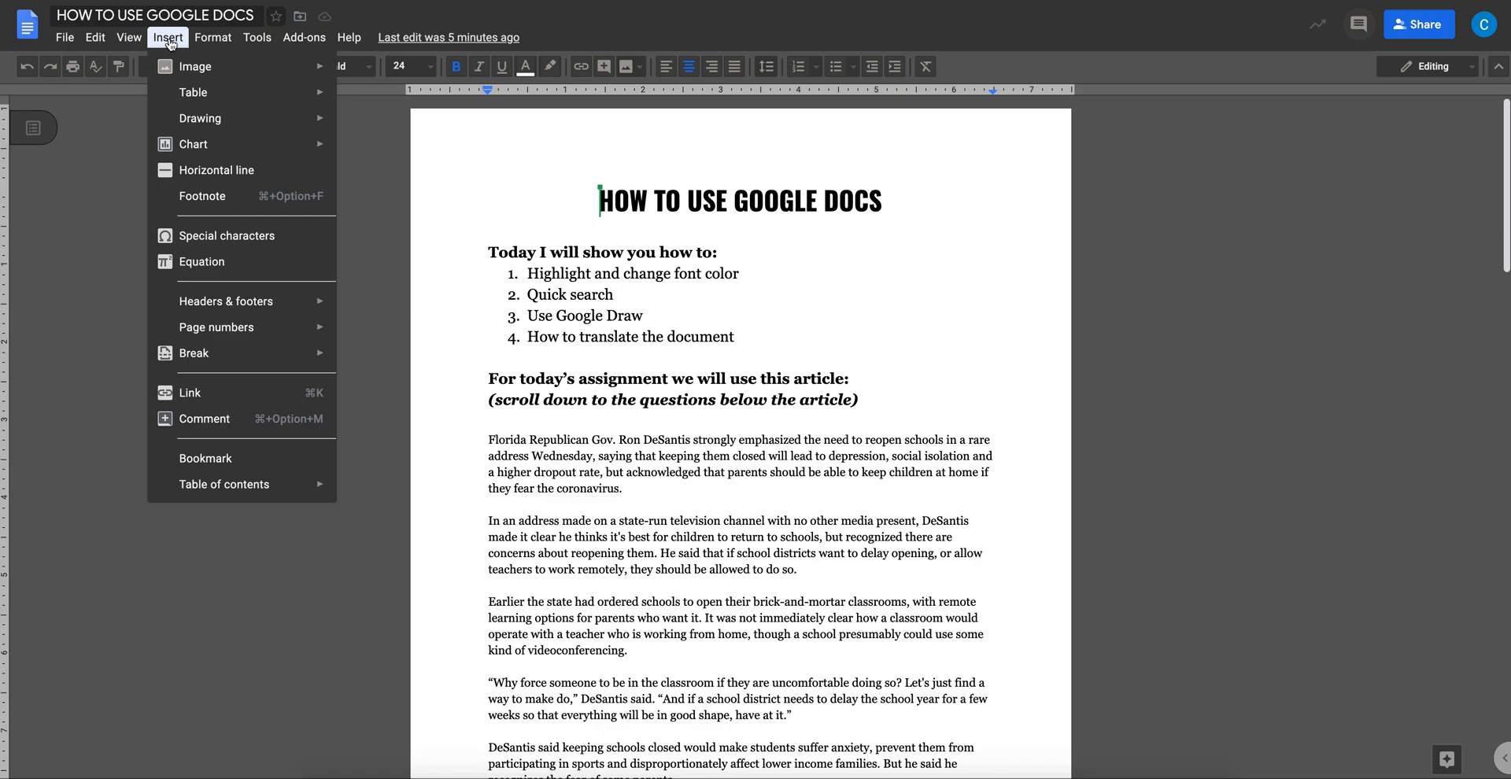
pyautogui.moveTo(189, 75)
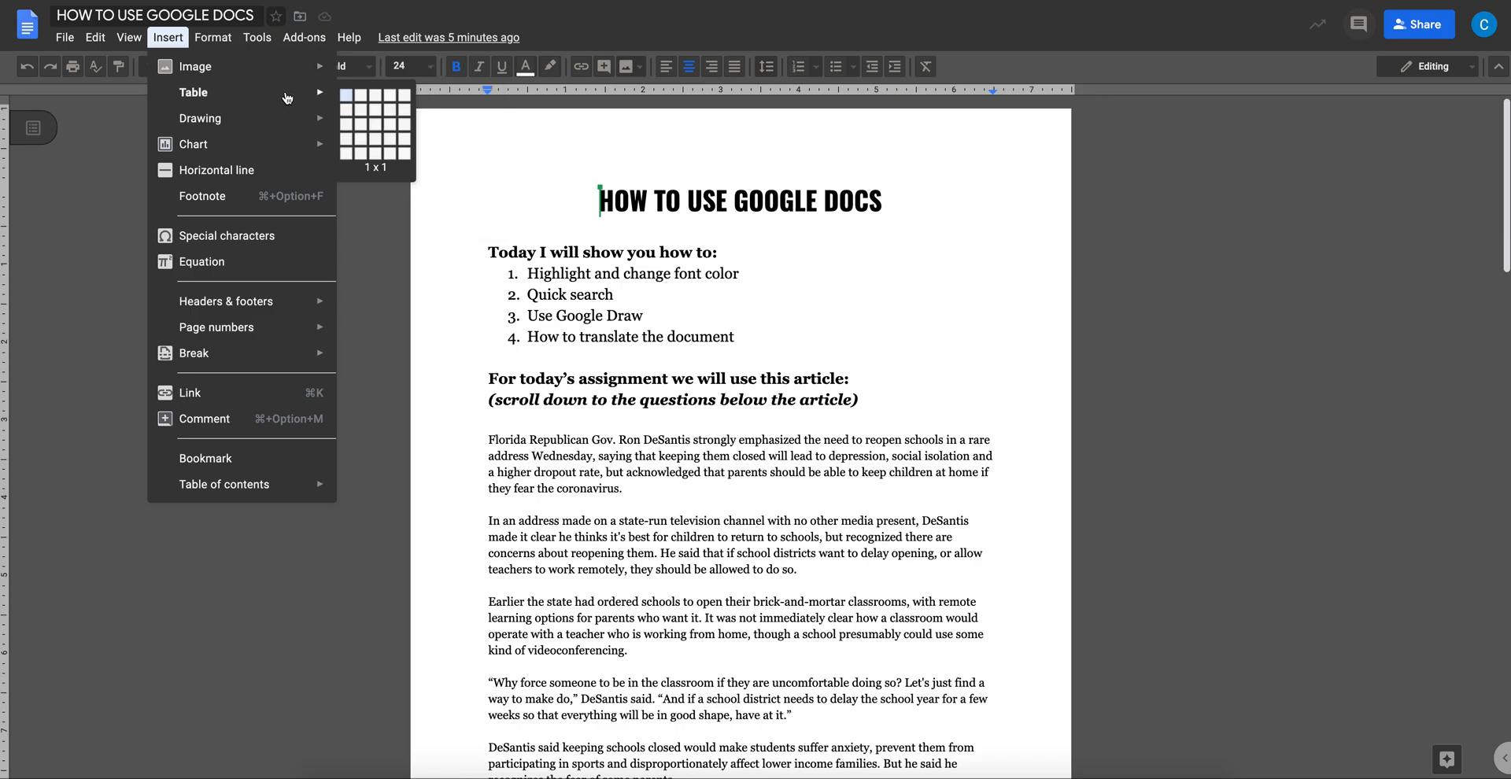
pyautogui.moveTo(281, 125)
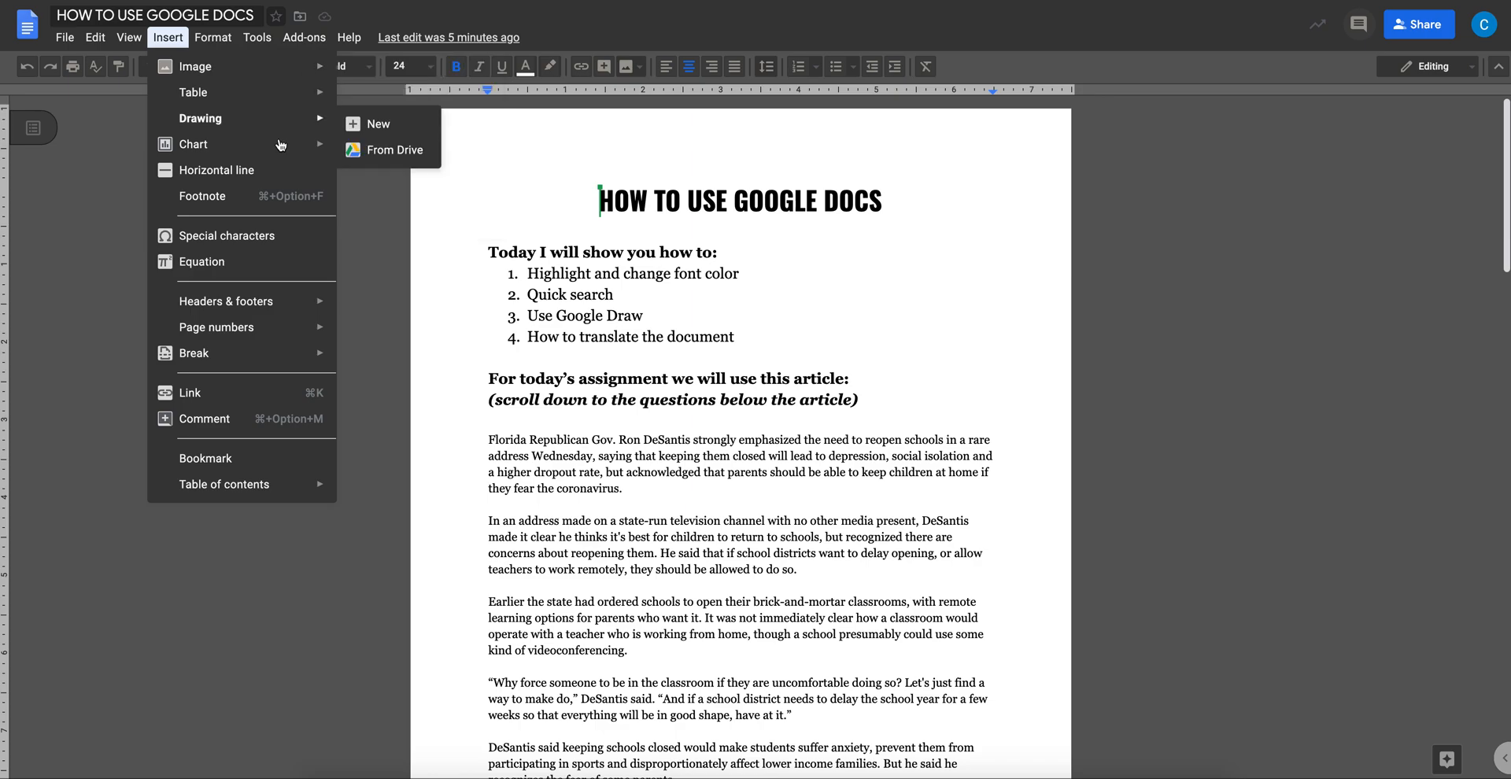
pyautogui.moveTo(279, 151)
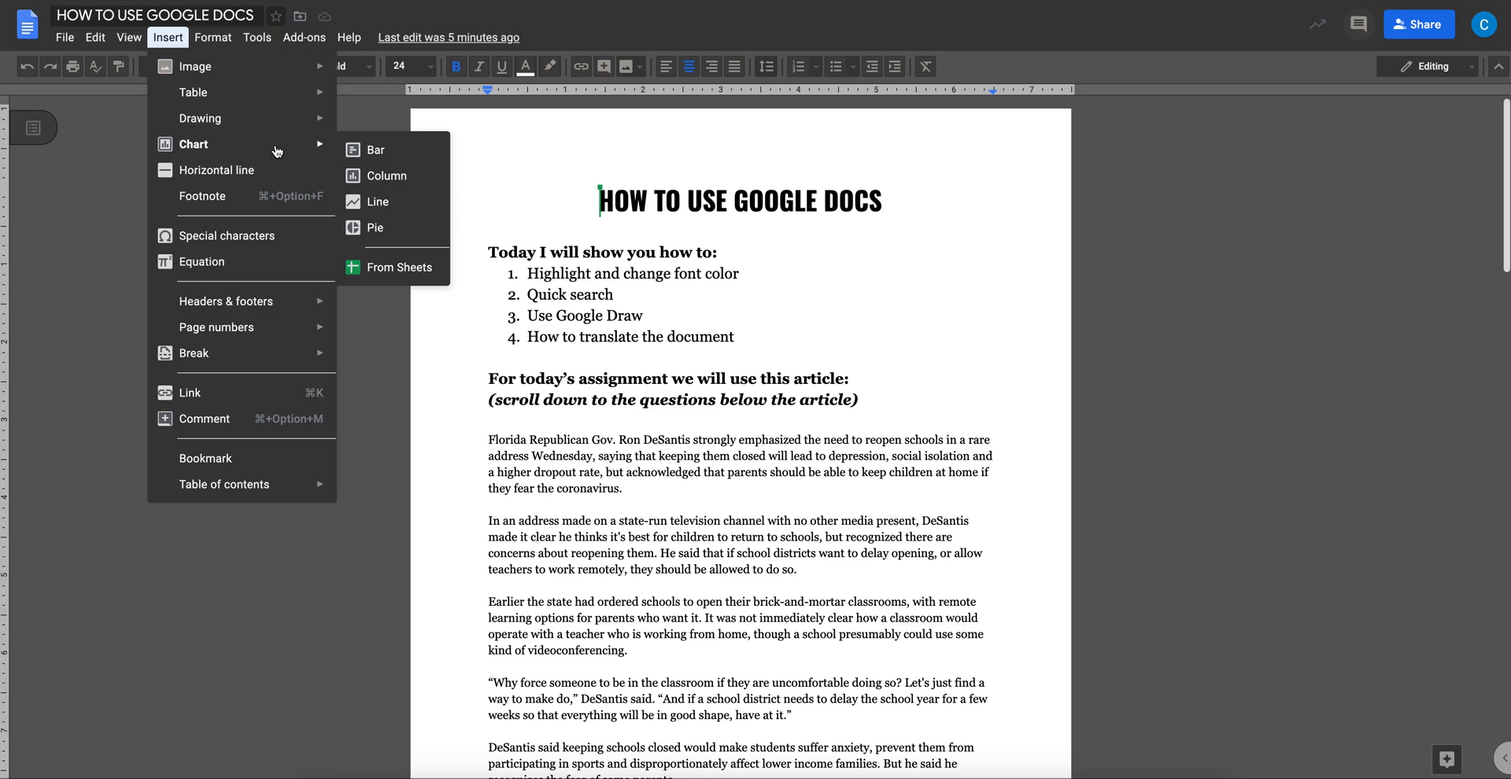
pyautogui.click(214, 39)
pyautogui.press('XF86AudioMute')
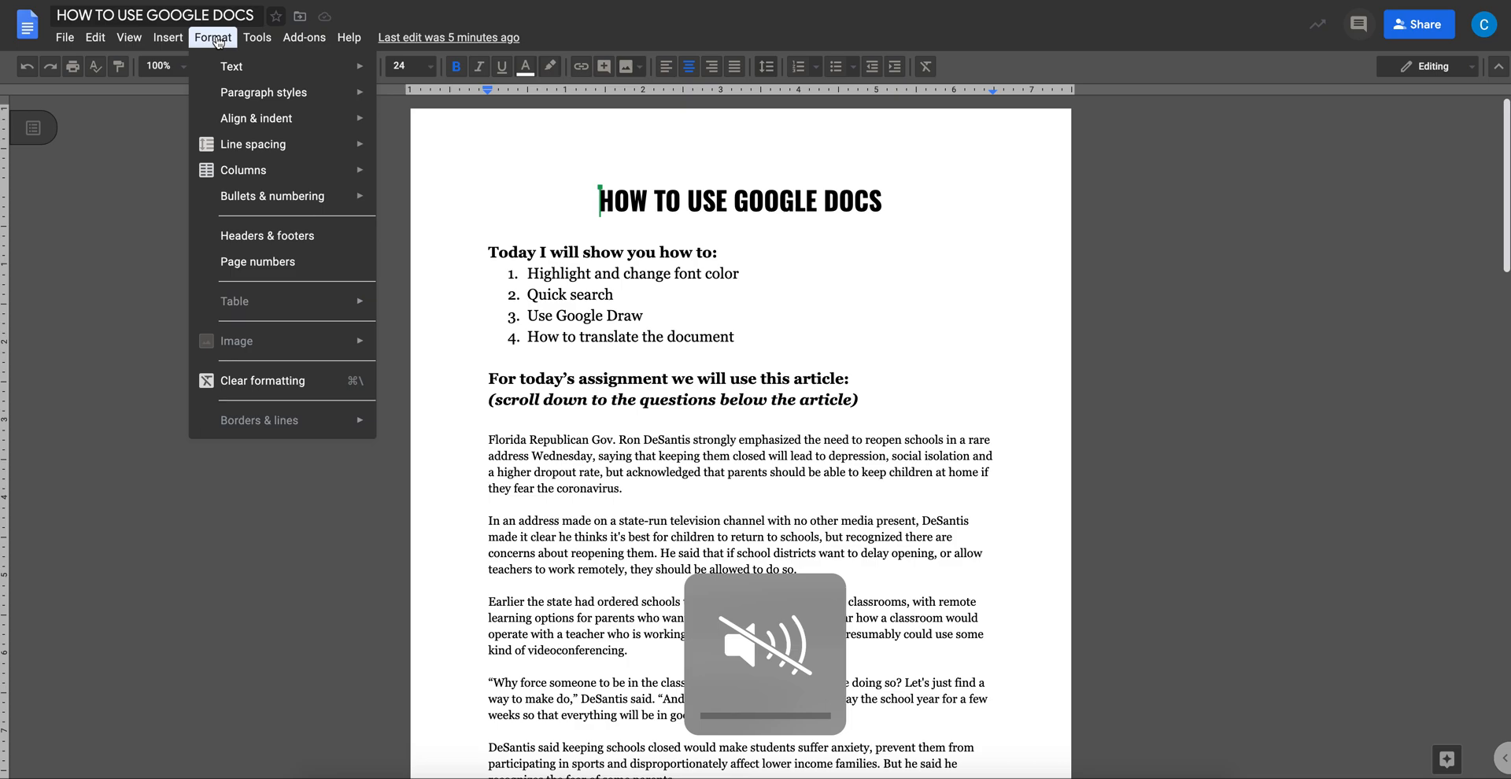
pyautogui.moveTo(257, 37)
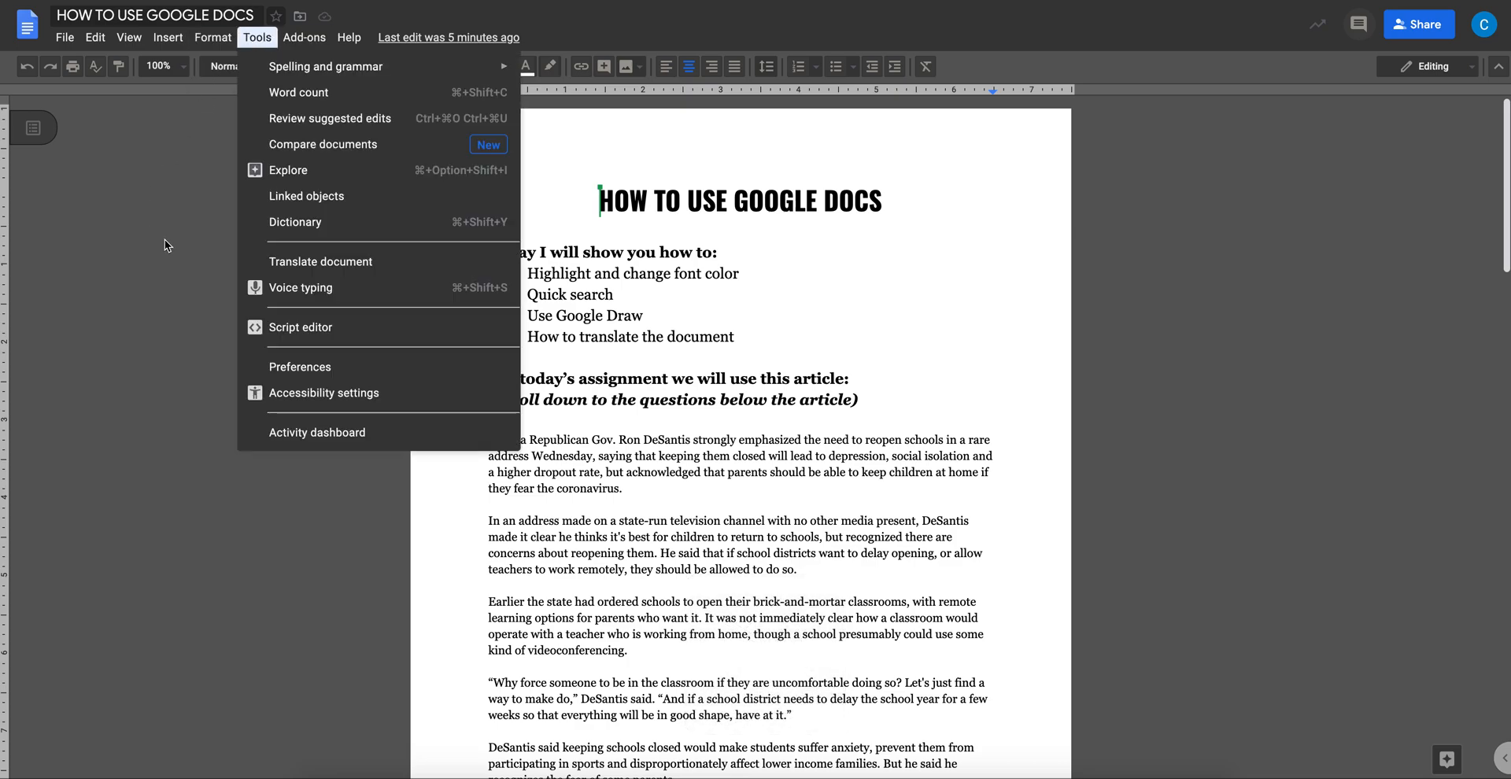
pyautogui.click(143, 219)
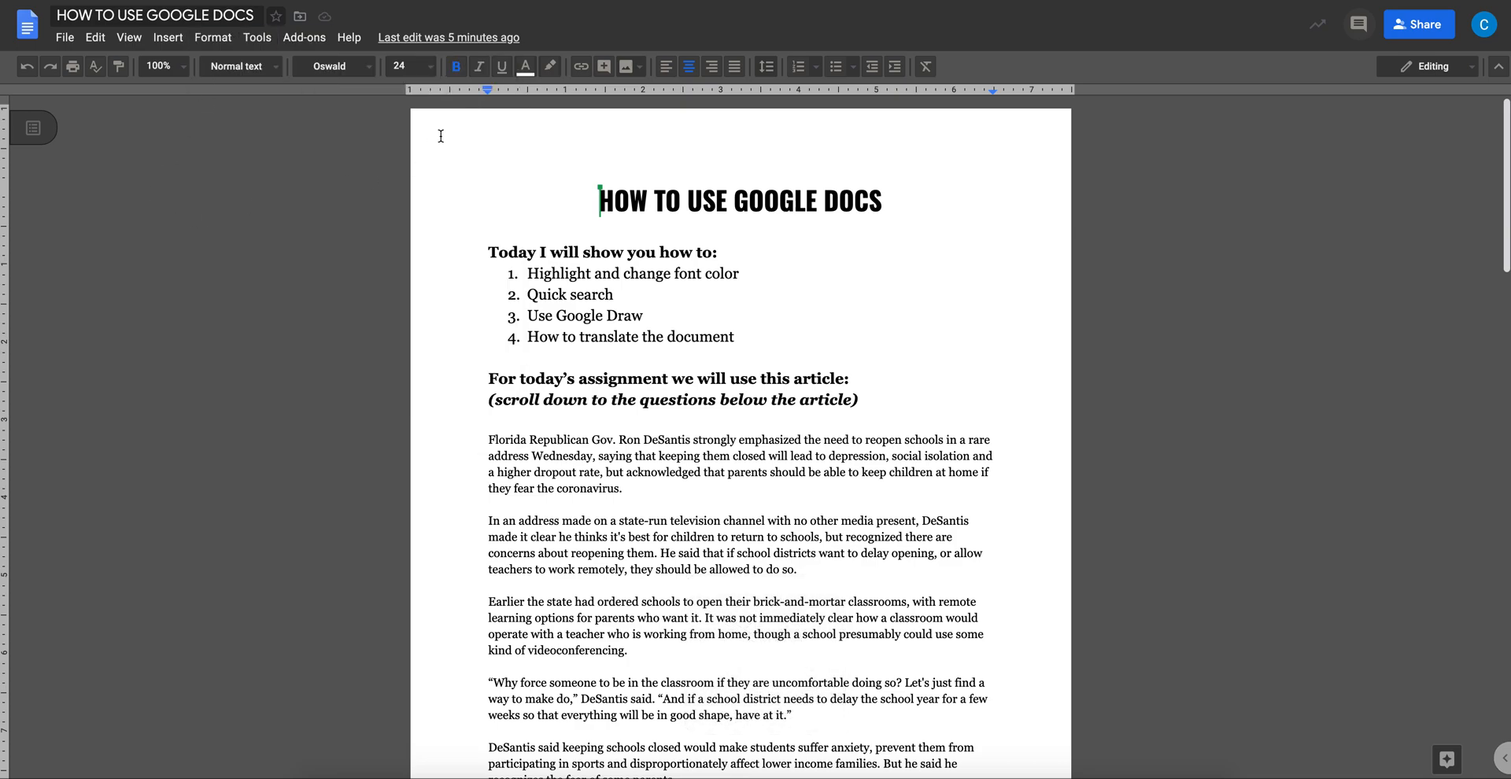
pyautogui.click(364, 71)
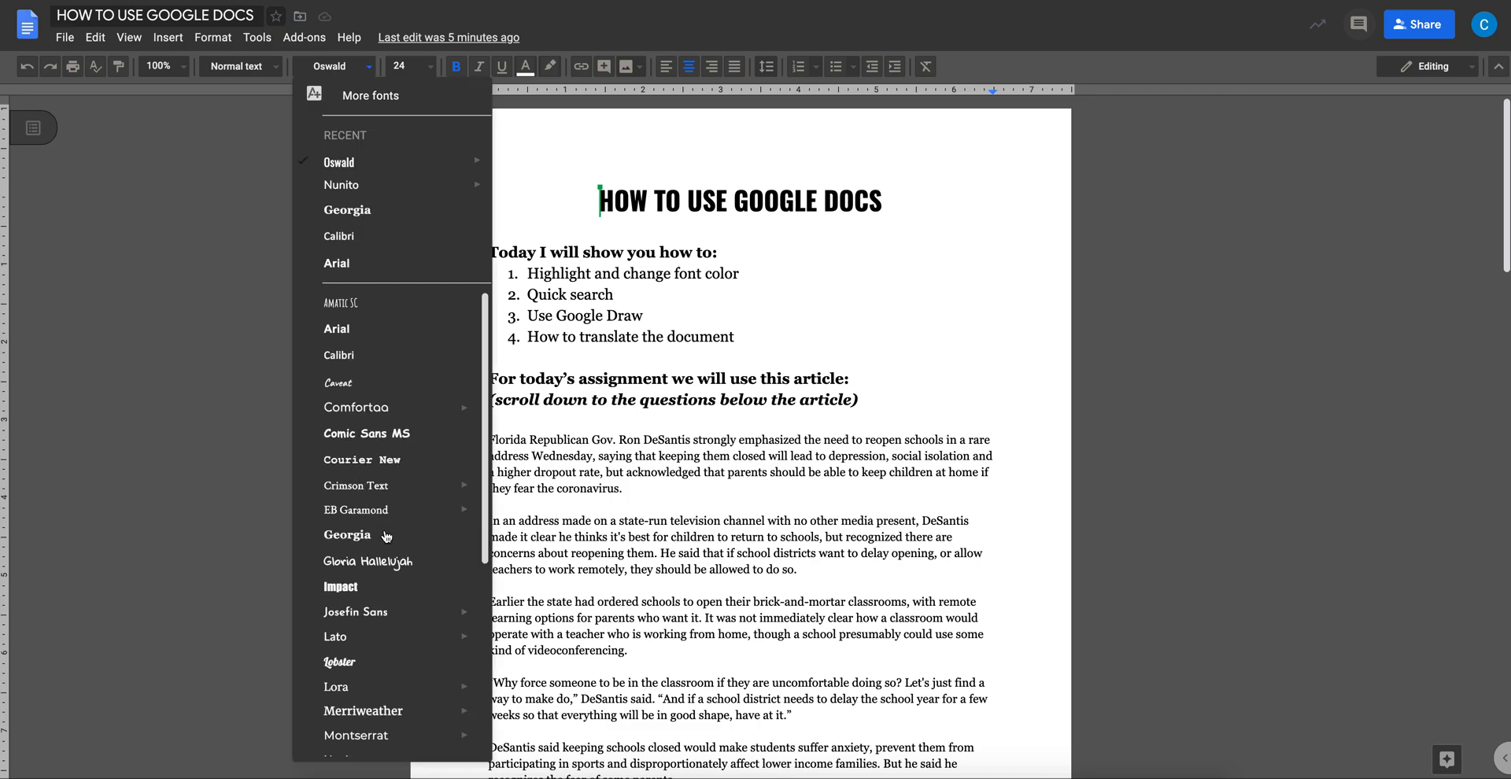
pyautogui.click(431, 70)
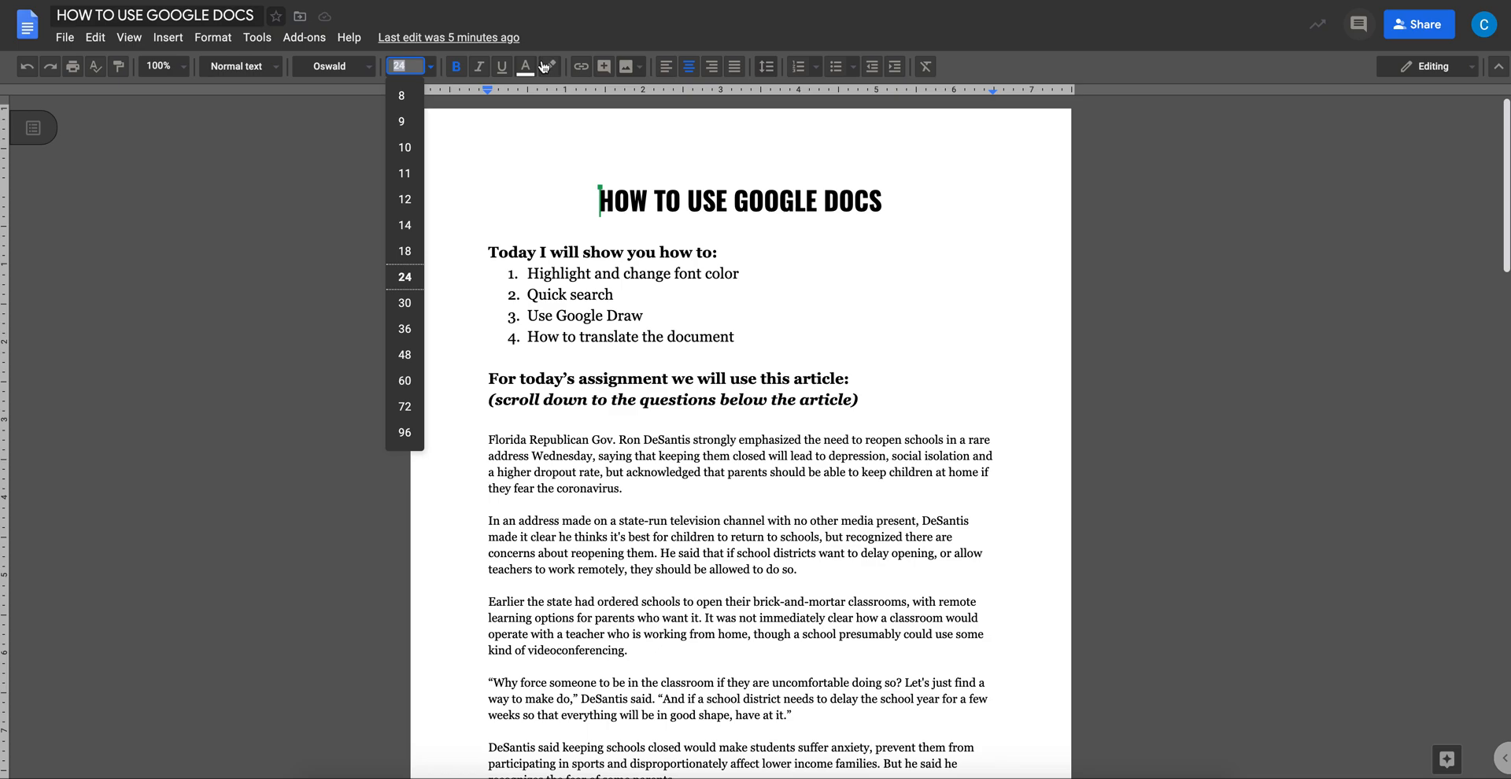
pyautogui.click(610, 162)
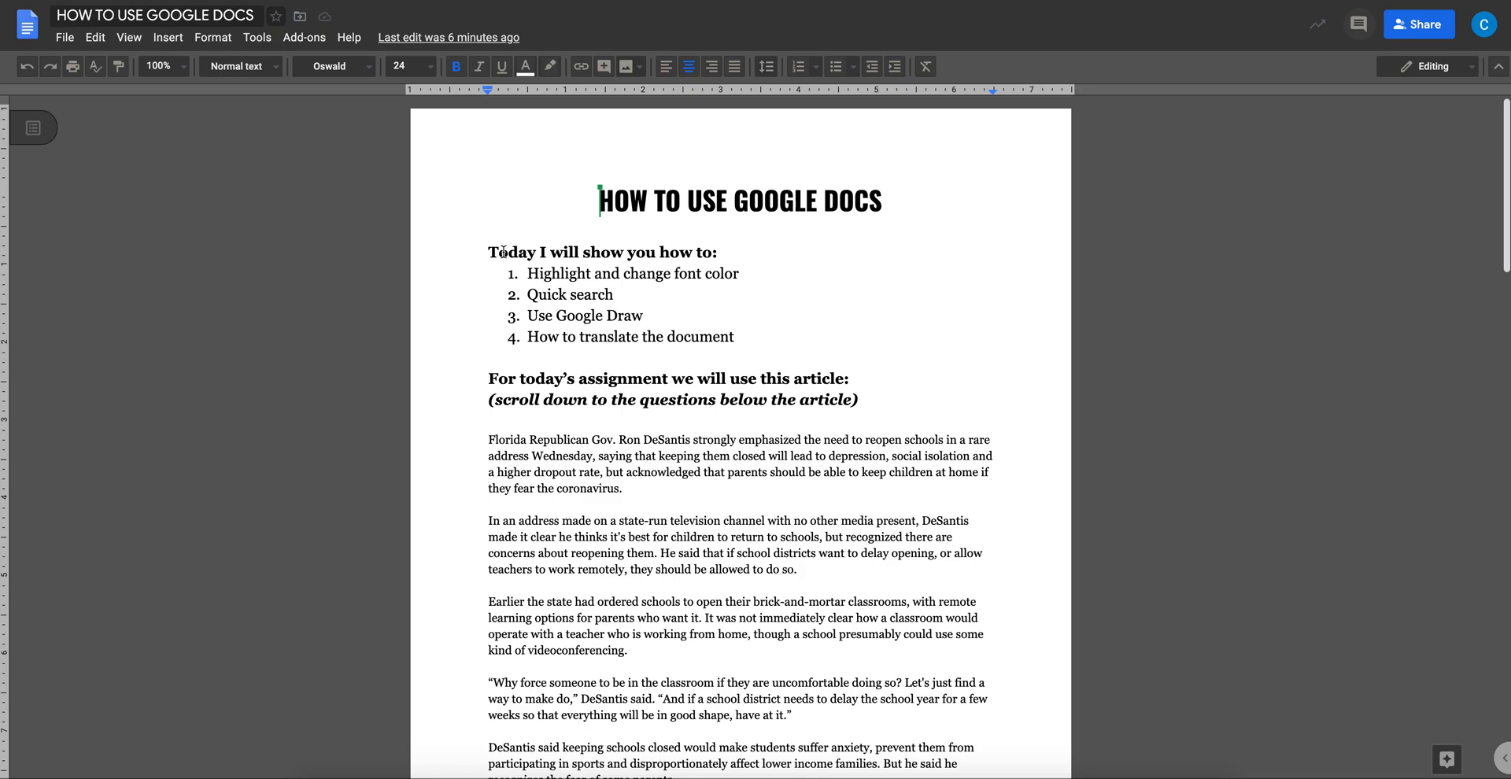
# - Read the introductory line and the four numbered topics beneath the document's title
pyautogui.moveTo(483, 253); pyautogui.dragTo(701, 253)
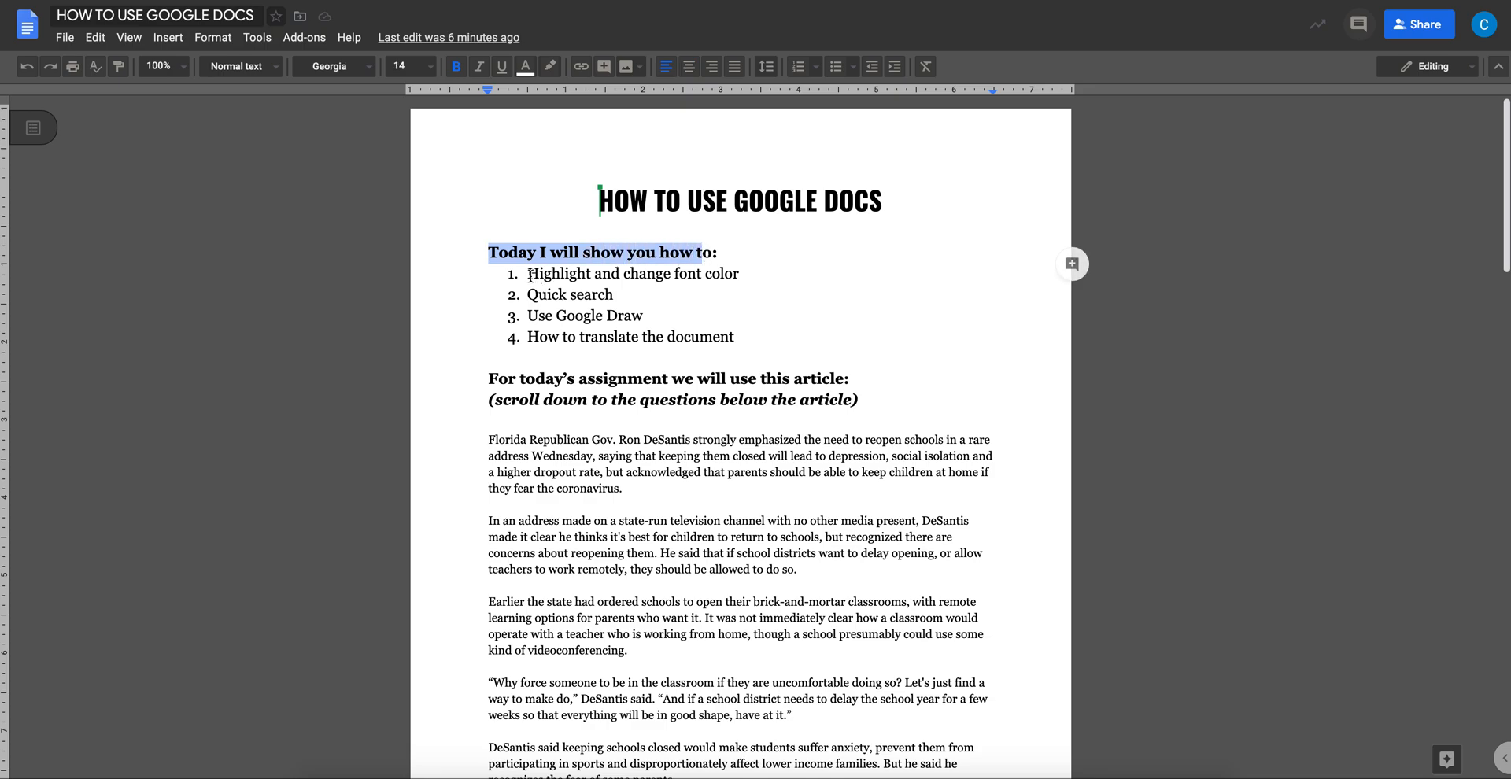
pyautogui.tripleClick(531, 275)
pyautogui.moveTo(530, 297); pyautogui.dragTo(616, 297)
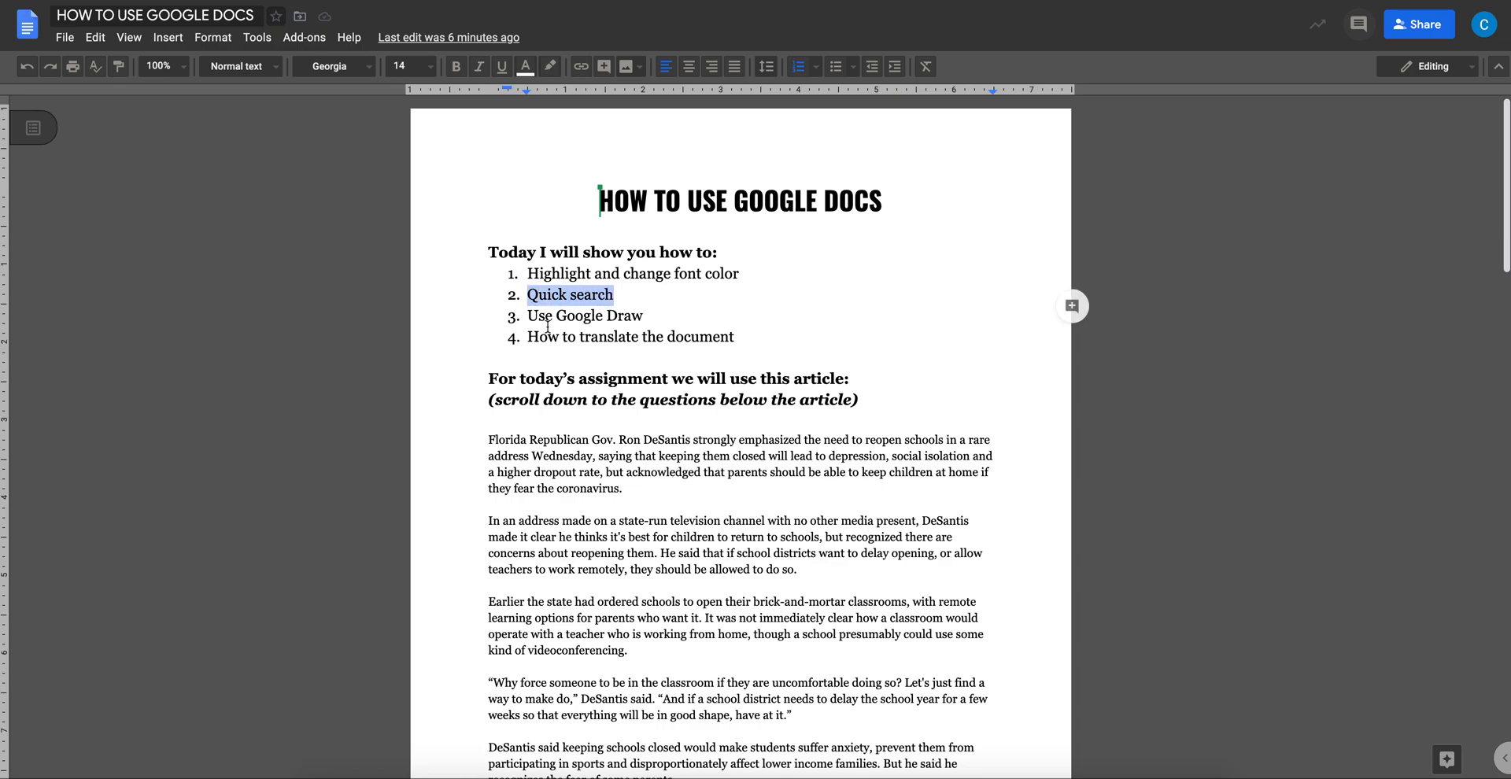
pyautogui.moveTo(530, 319); pyautogui.dragTo(638, 321)
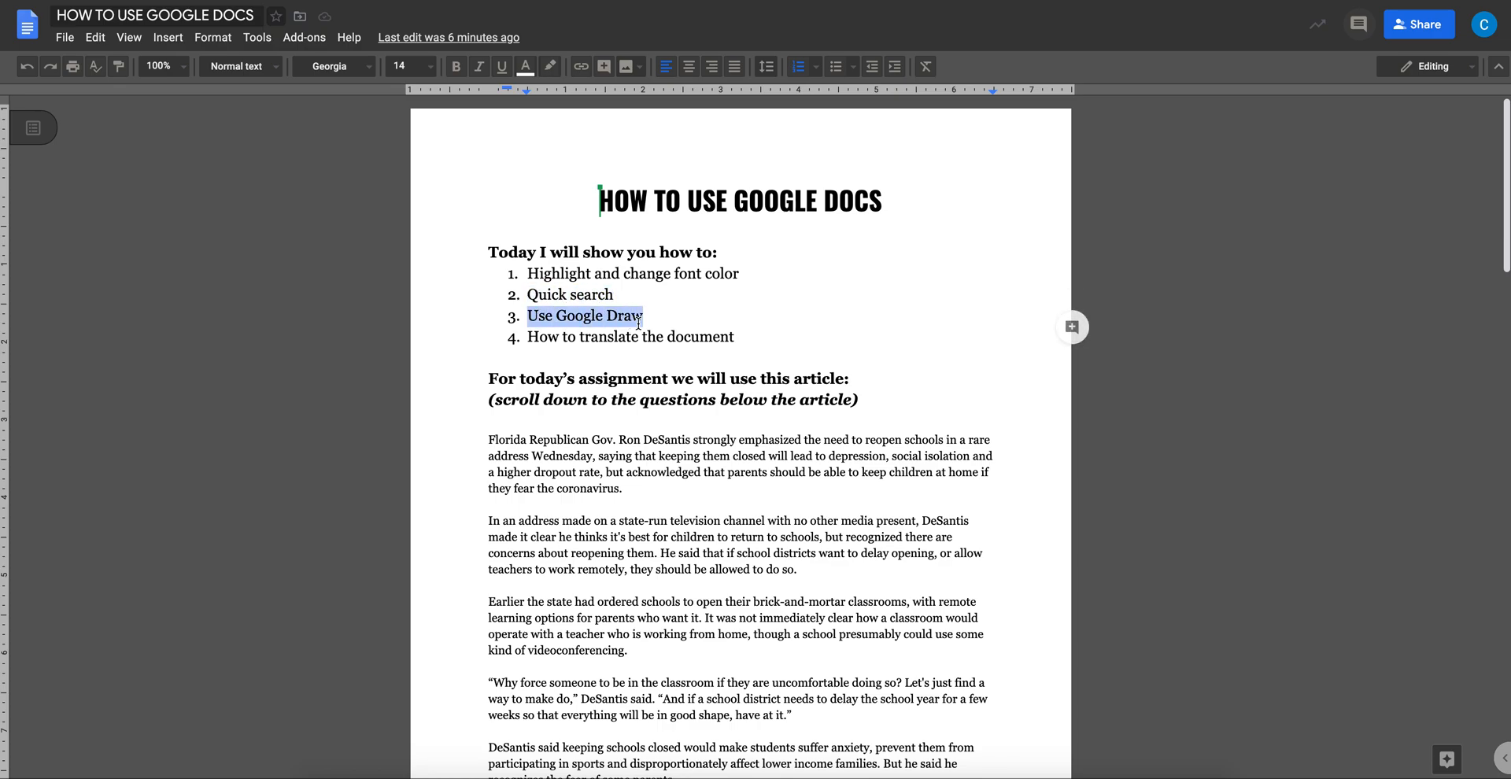
pyautogui.moveTo(530, 339); pyautogui.dragTo(689, 341)
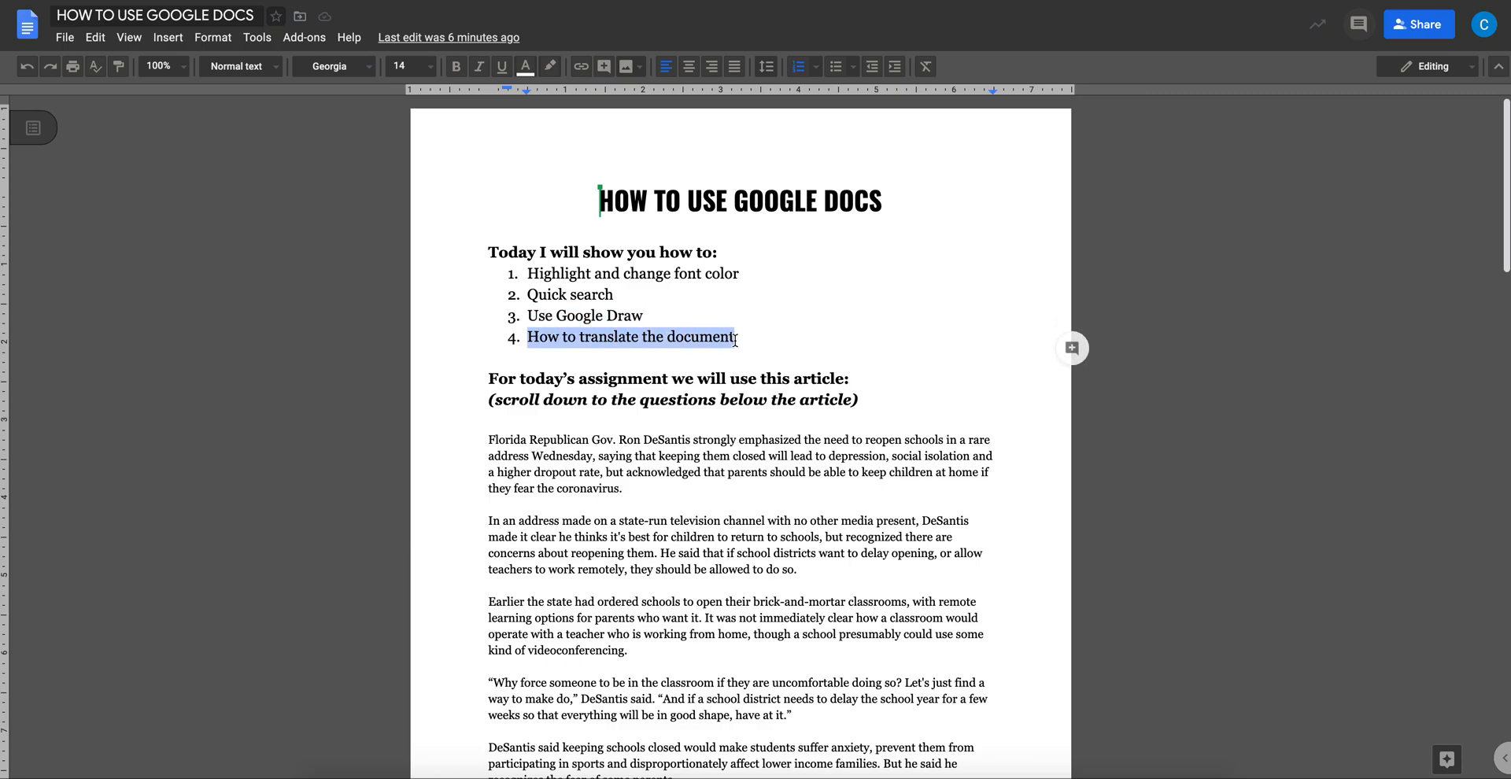
pyautogui.click(762, 340)
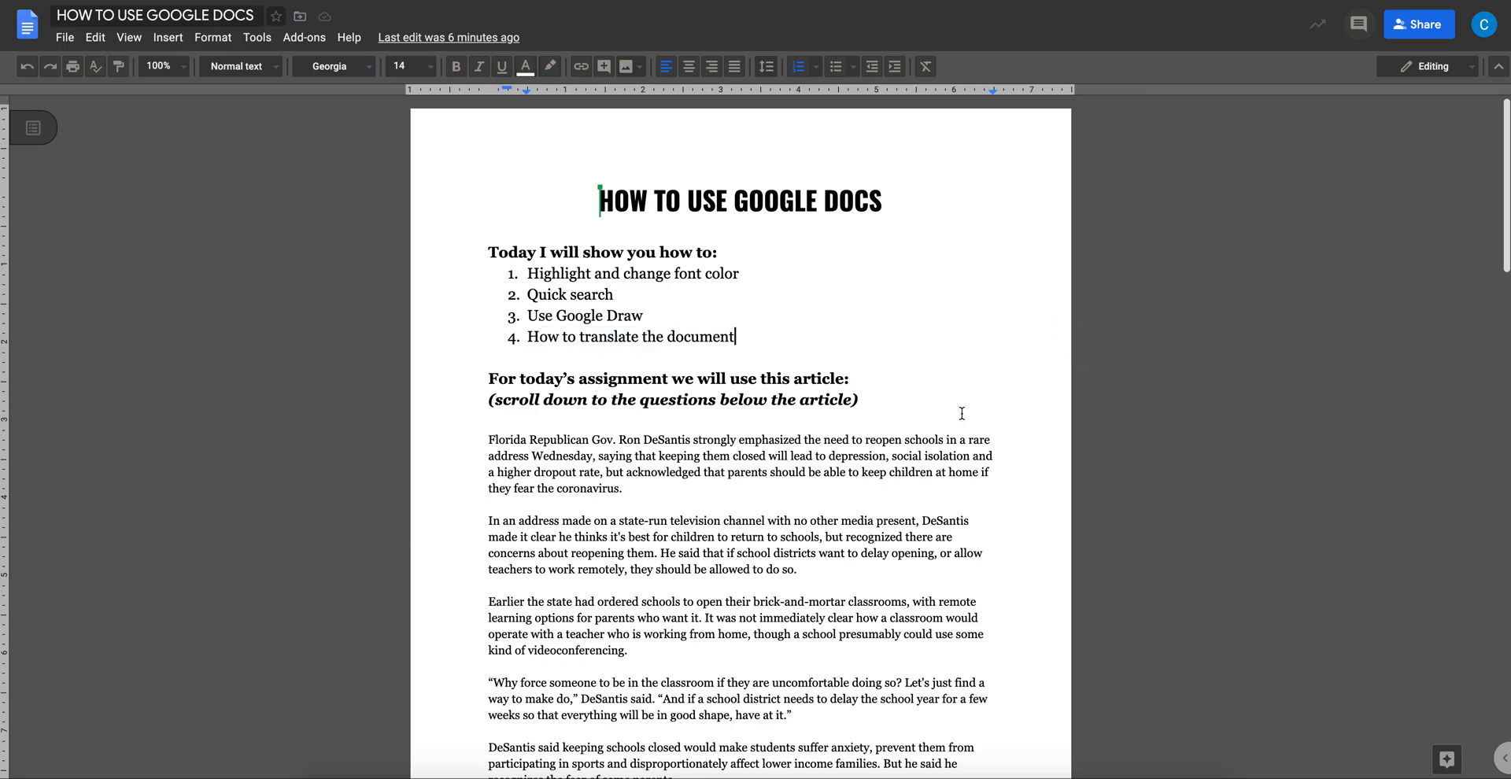
# - Read the note introducing the assignment's article and skim the article down to the QUESTIONS/INSTRUCTIONS section
pyautogui.scroll(-2, 903, 402)
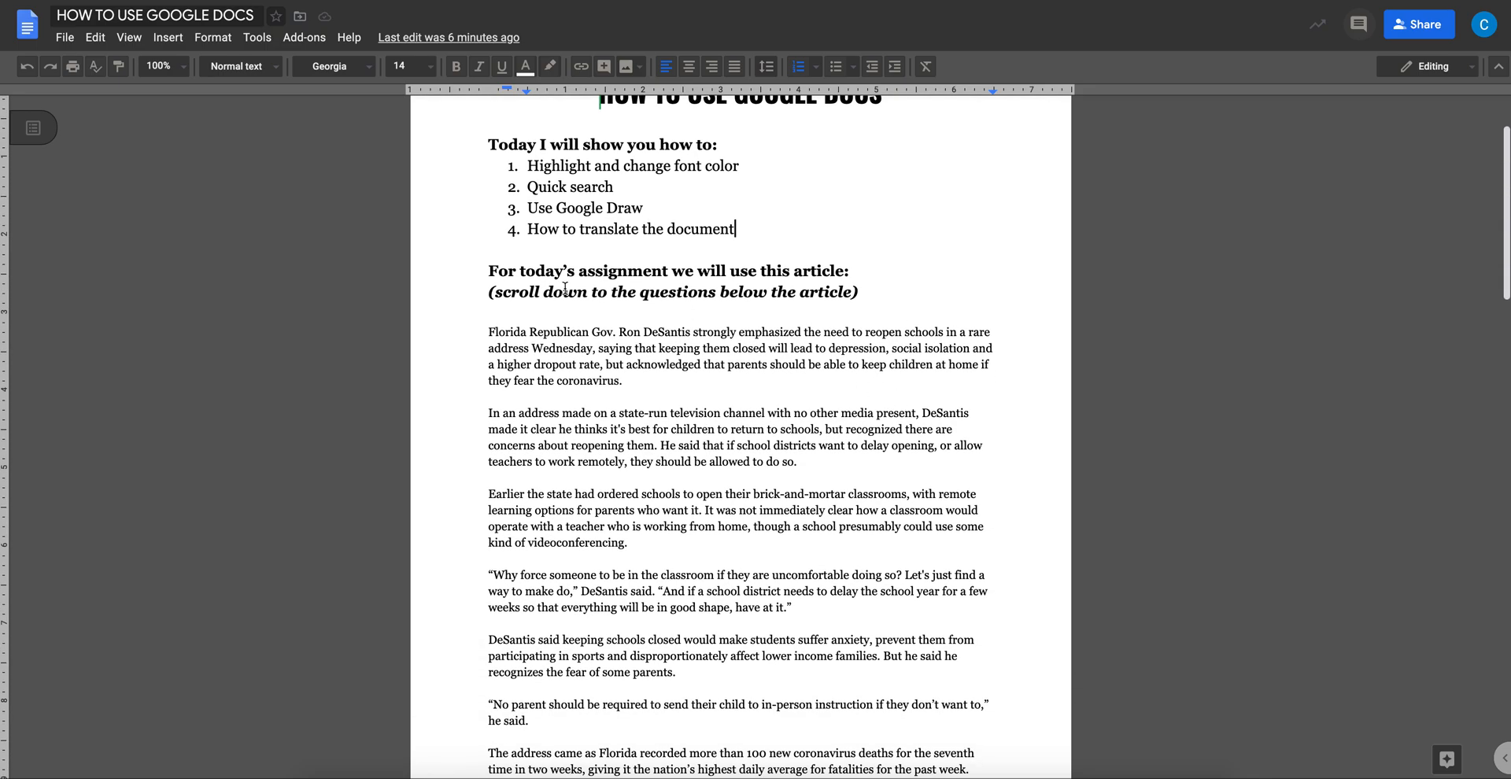
pyautogui.moveTo(488, 271); pyautogui.dragTo(836, 273)
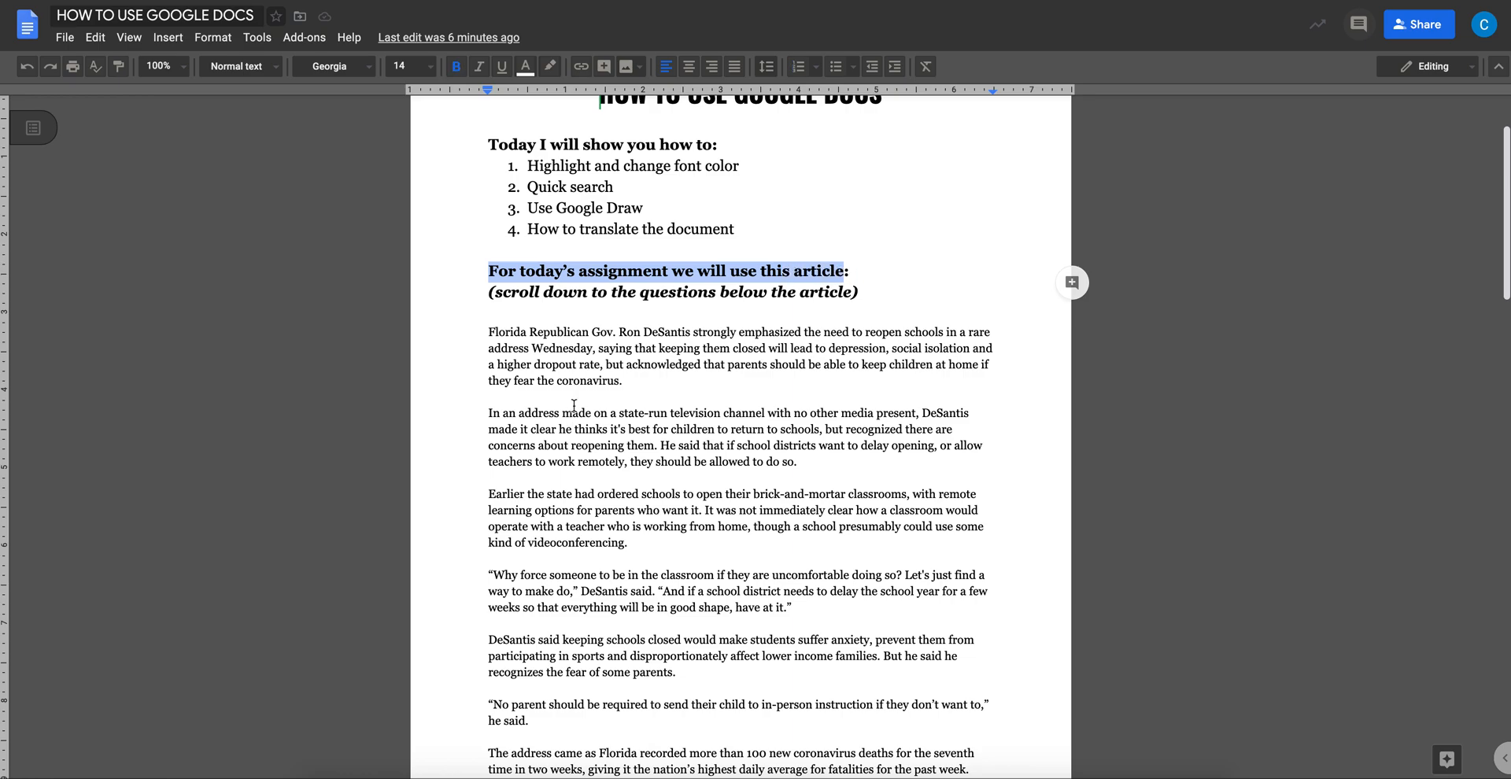
pyautogui.moveTo(488, 332); pyautogui.dragTo(891, 719)
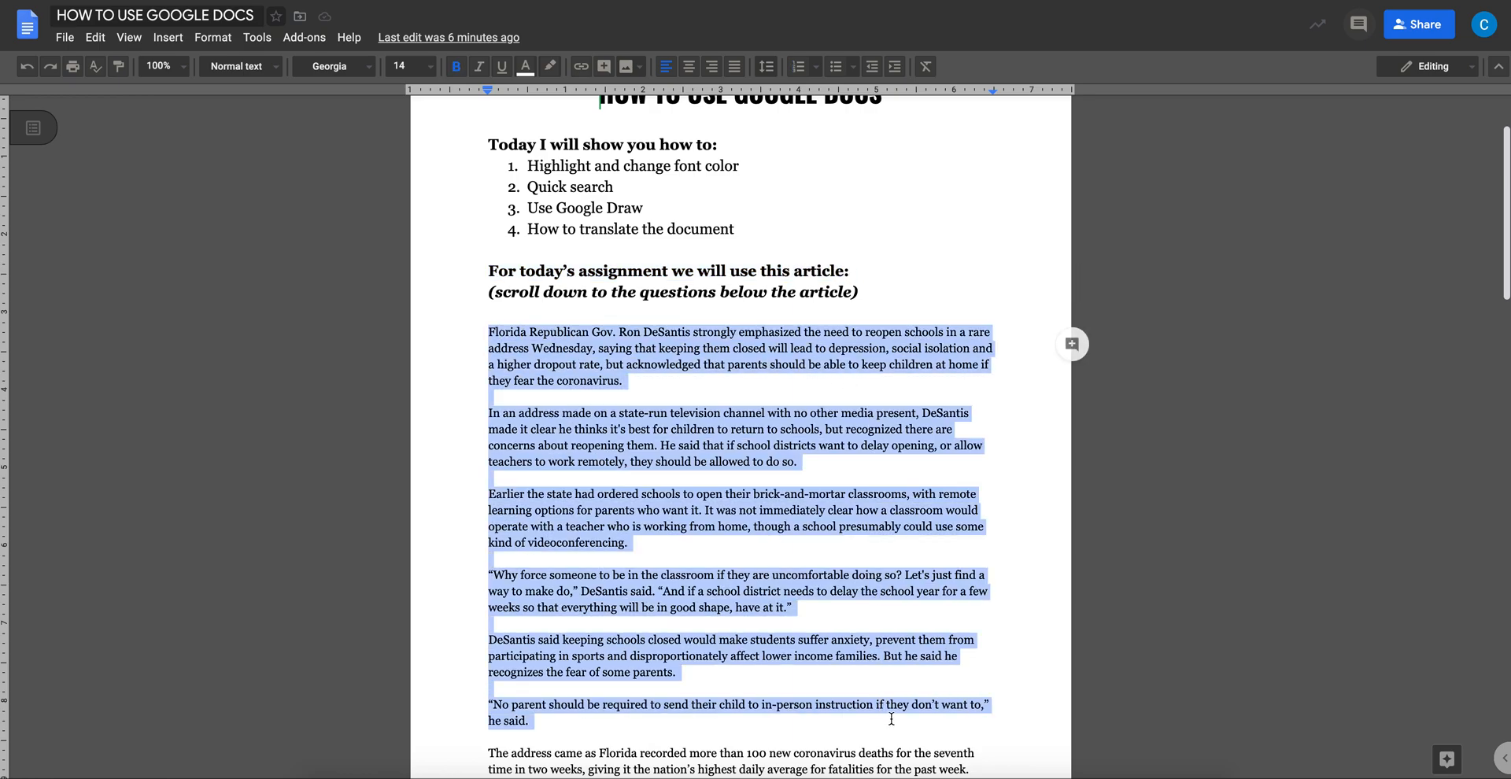
pyautogui.click(890, 656)
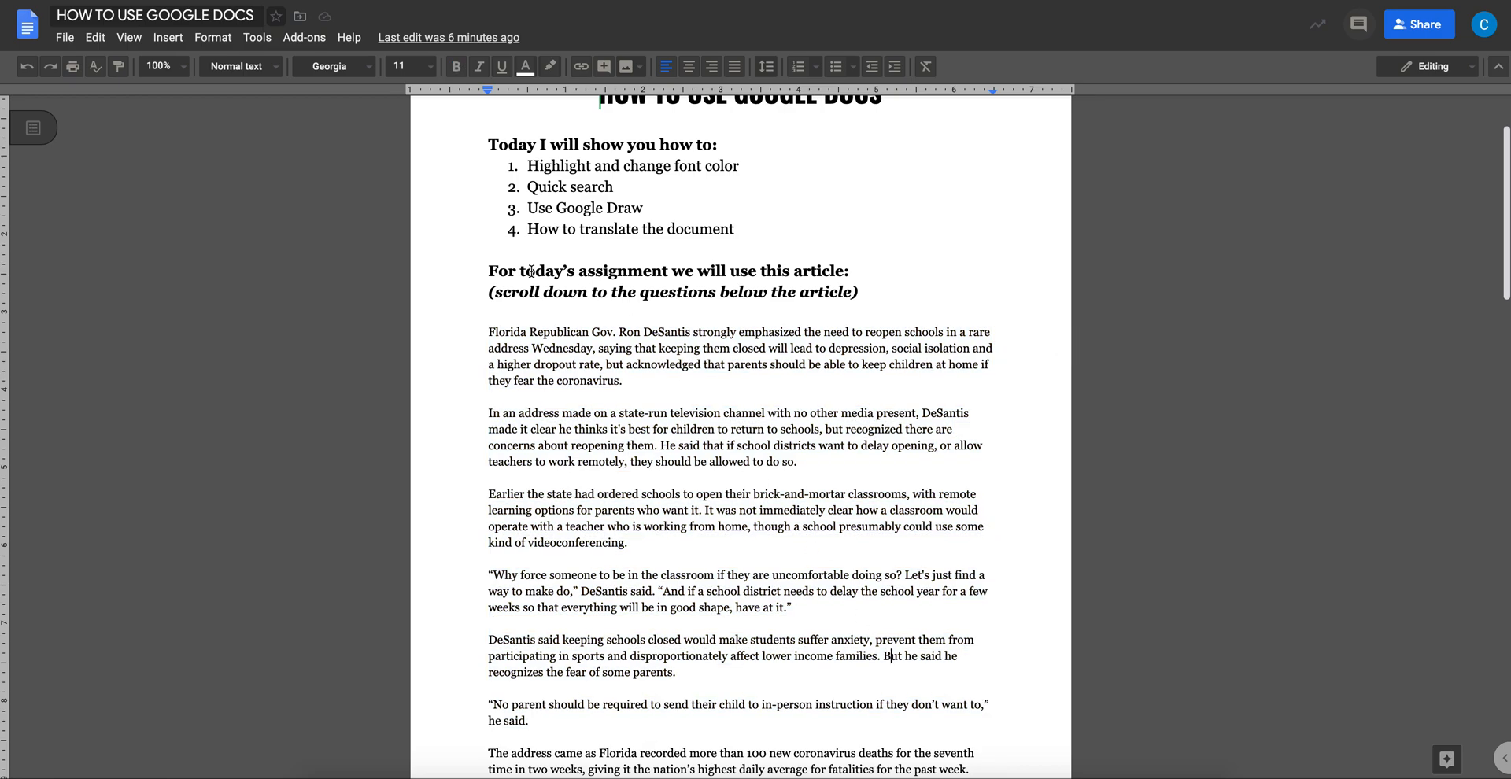
pyautogui.moveTo(494, 292); pyautogui.dragTo(853, 294)
pyautogui.click(854, 294)
pyautogui.scroll(-2, 765, 450)
pyautogui.scroll(-8, 765, 451)
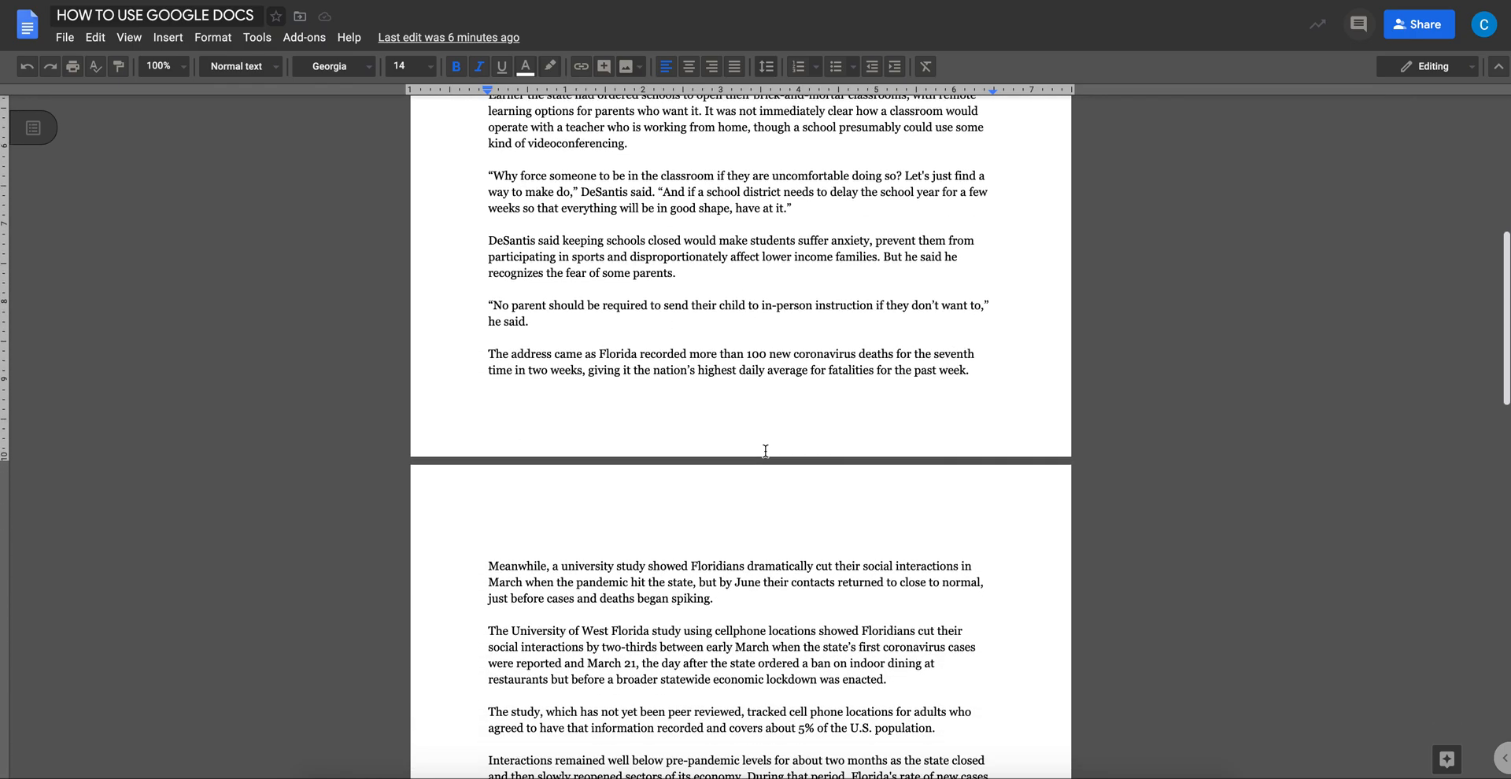
pyautogui.scroll(-1, 765, 450)
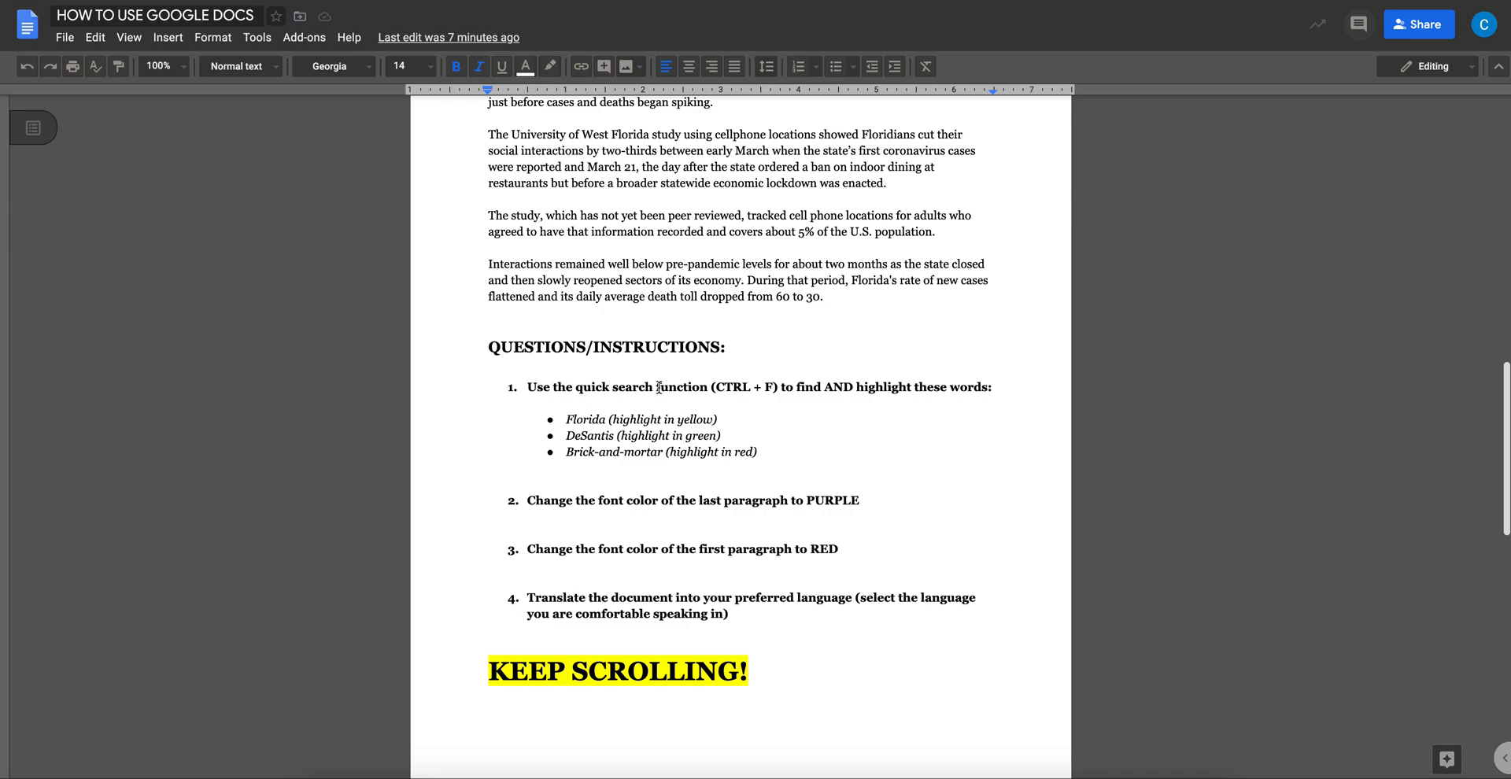
# - Read question 1 on using quick search to find and highlight words, including its bullet for Florida
pyautogui.moveTo(716, 387); pyautogui.dragTo(774, 391)
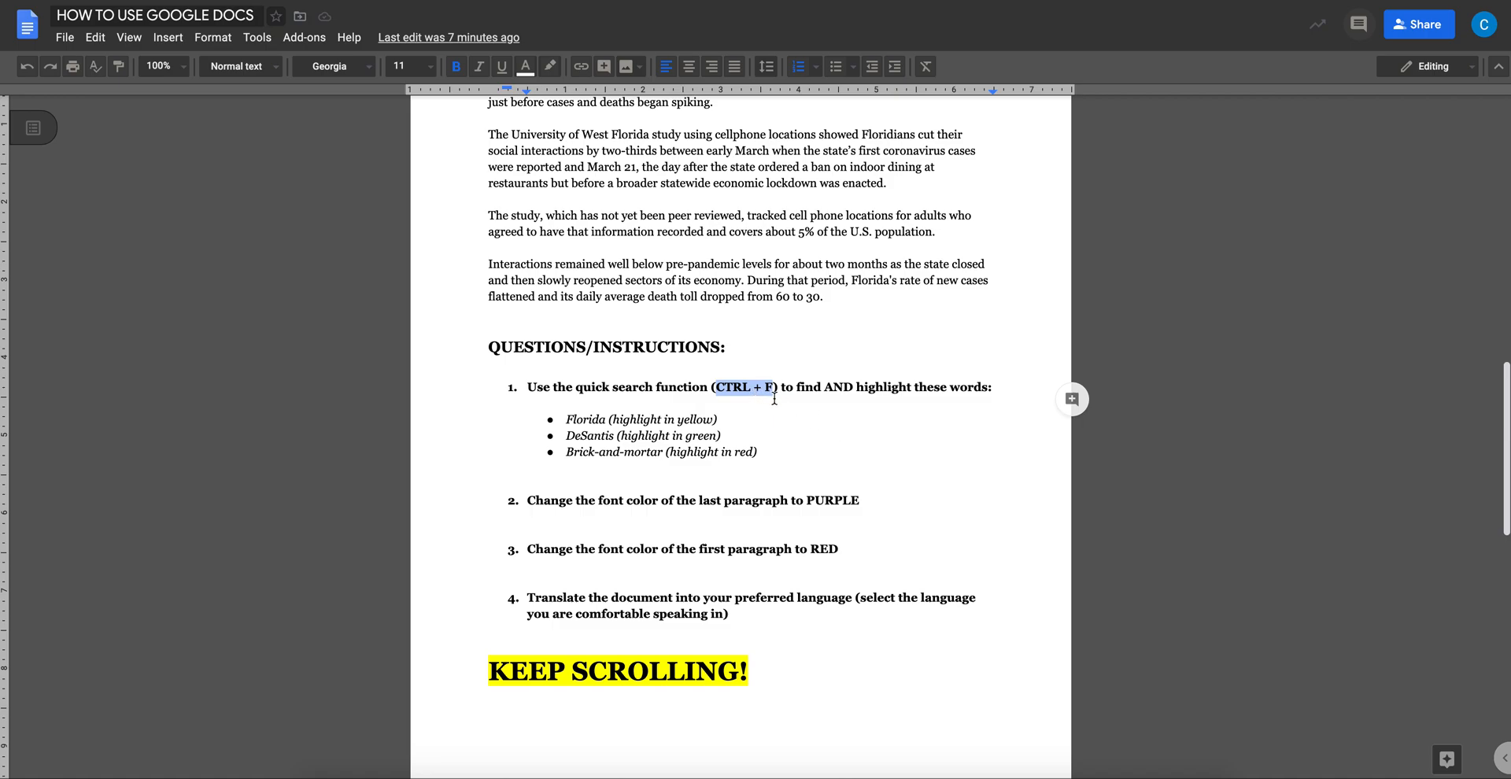
pyautogui.moveTo(780, 388); pyautogui.dragTo(989, 392)
pyautogui.doubleClick(880, 421)
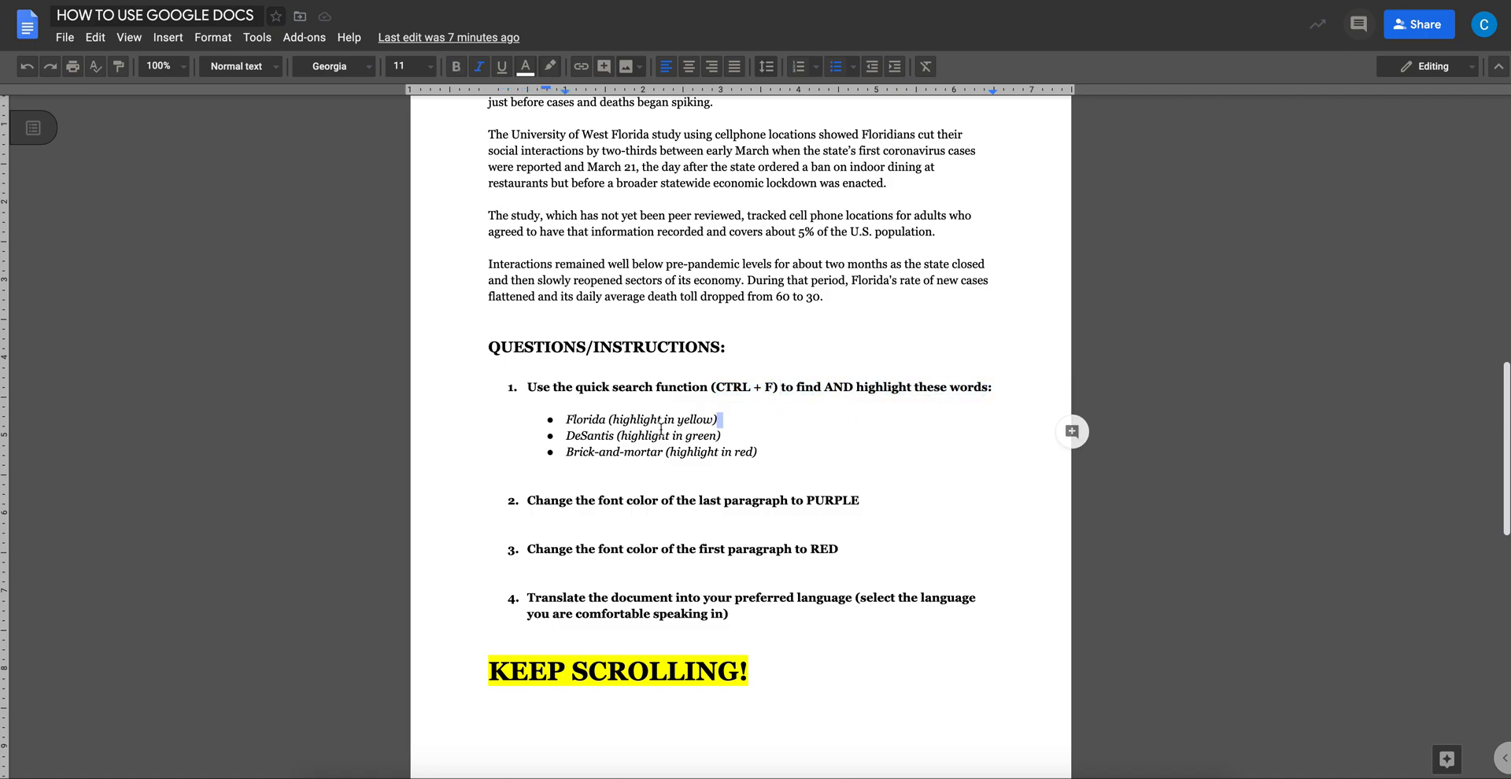
pyautogui.click(817, 408)
# - Search the document for "florida" with the quick search function
pyautogui.hotkey('ctrl', 'f')
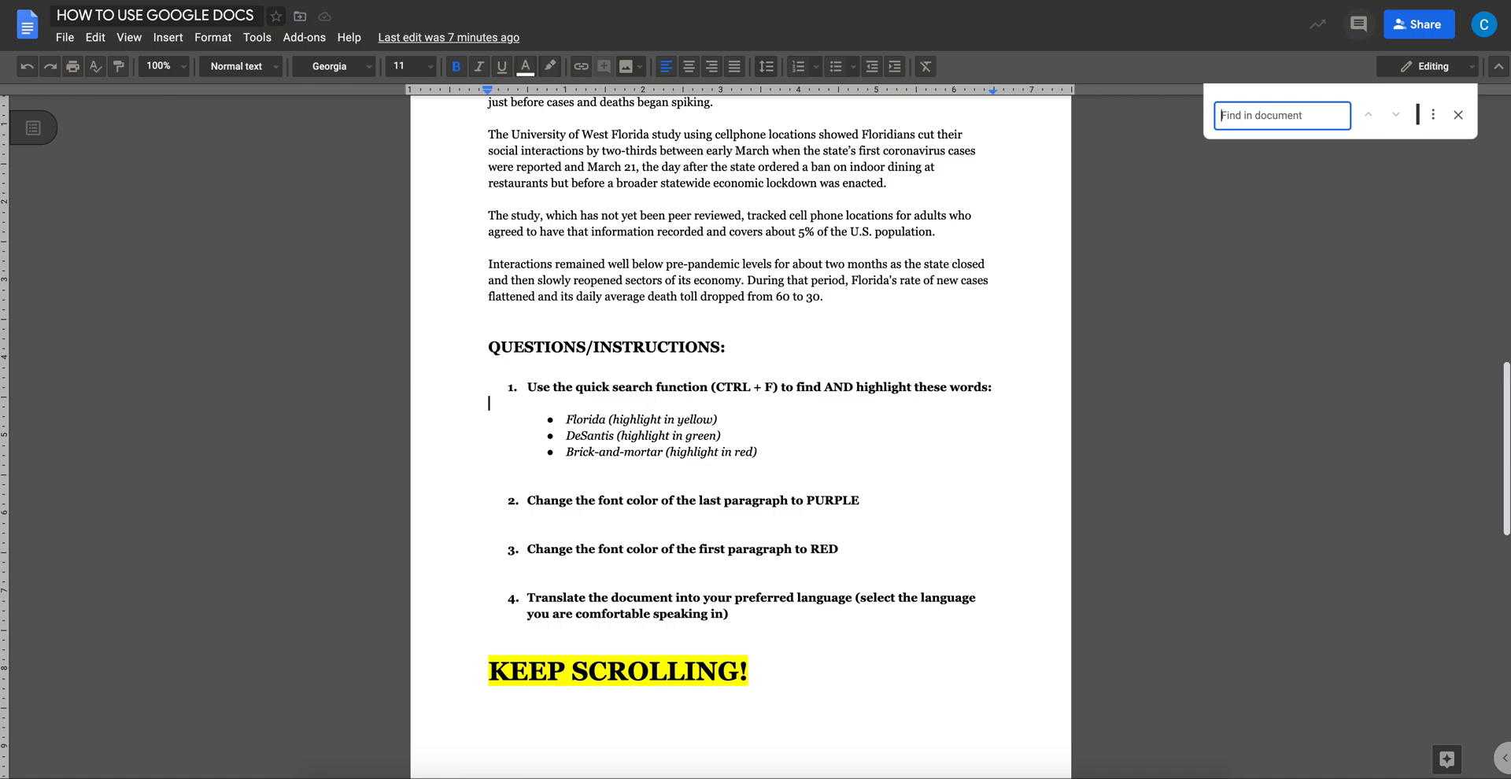
pyautogui.write('chartier')
pyautogui.moveTo(1264, 116); pyautogui.dragTo(1222, 115)
pyautogui.write('florida')
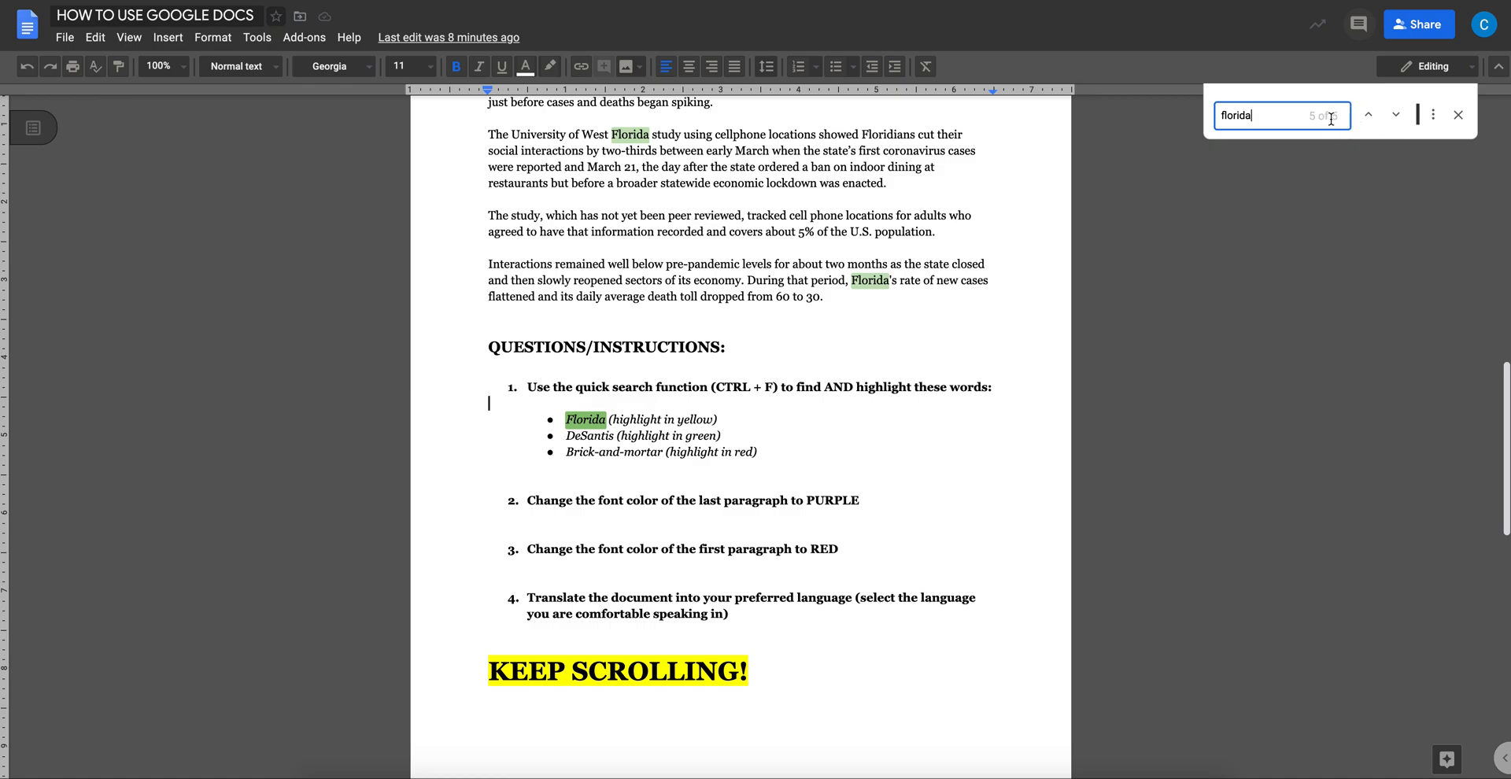
# - Go through the search matches for "florida" one by one and return to the one opening the article's first paragraph
pyautogui.click(1393, 116)
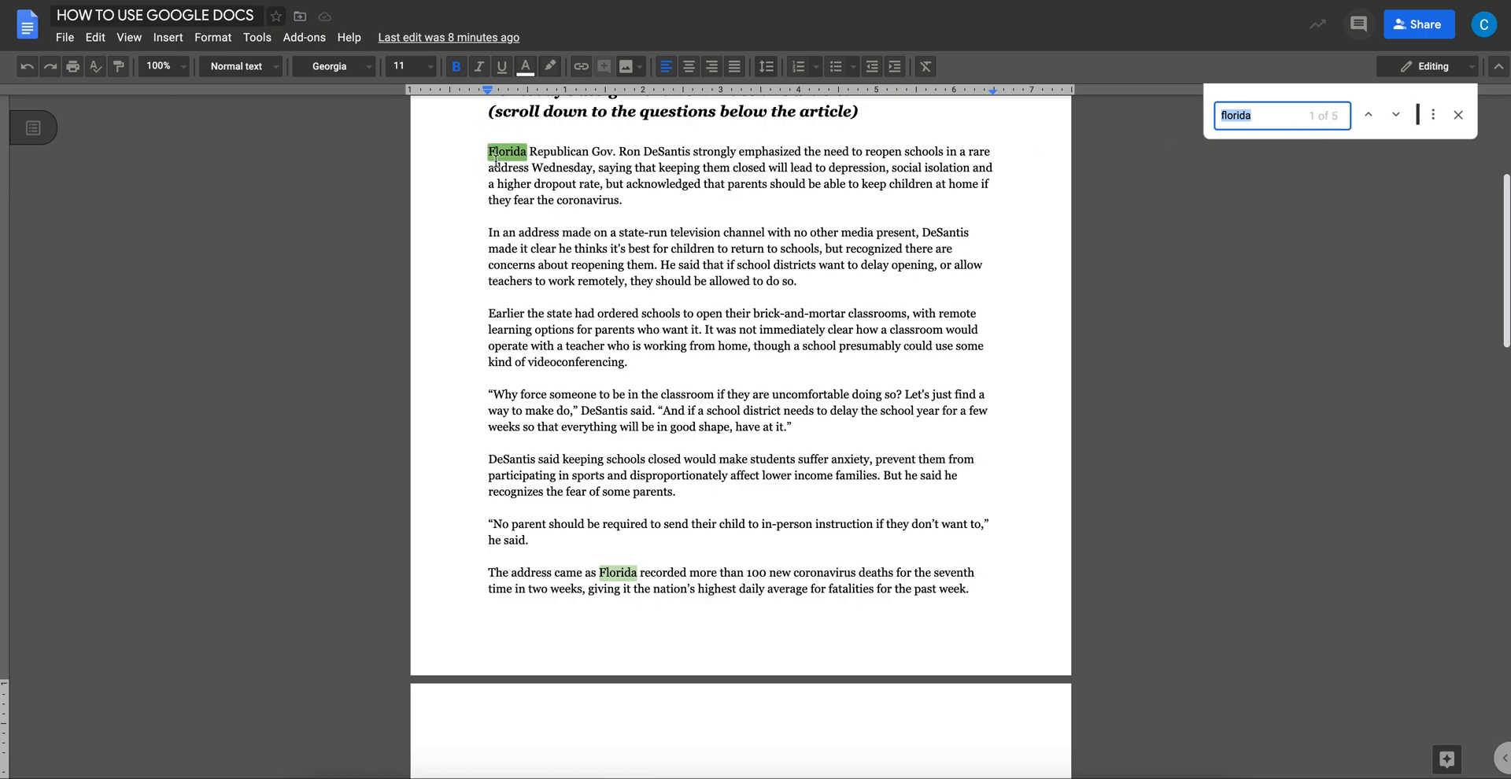
pyautogui.click(1397, 116)
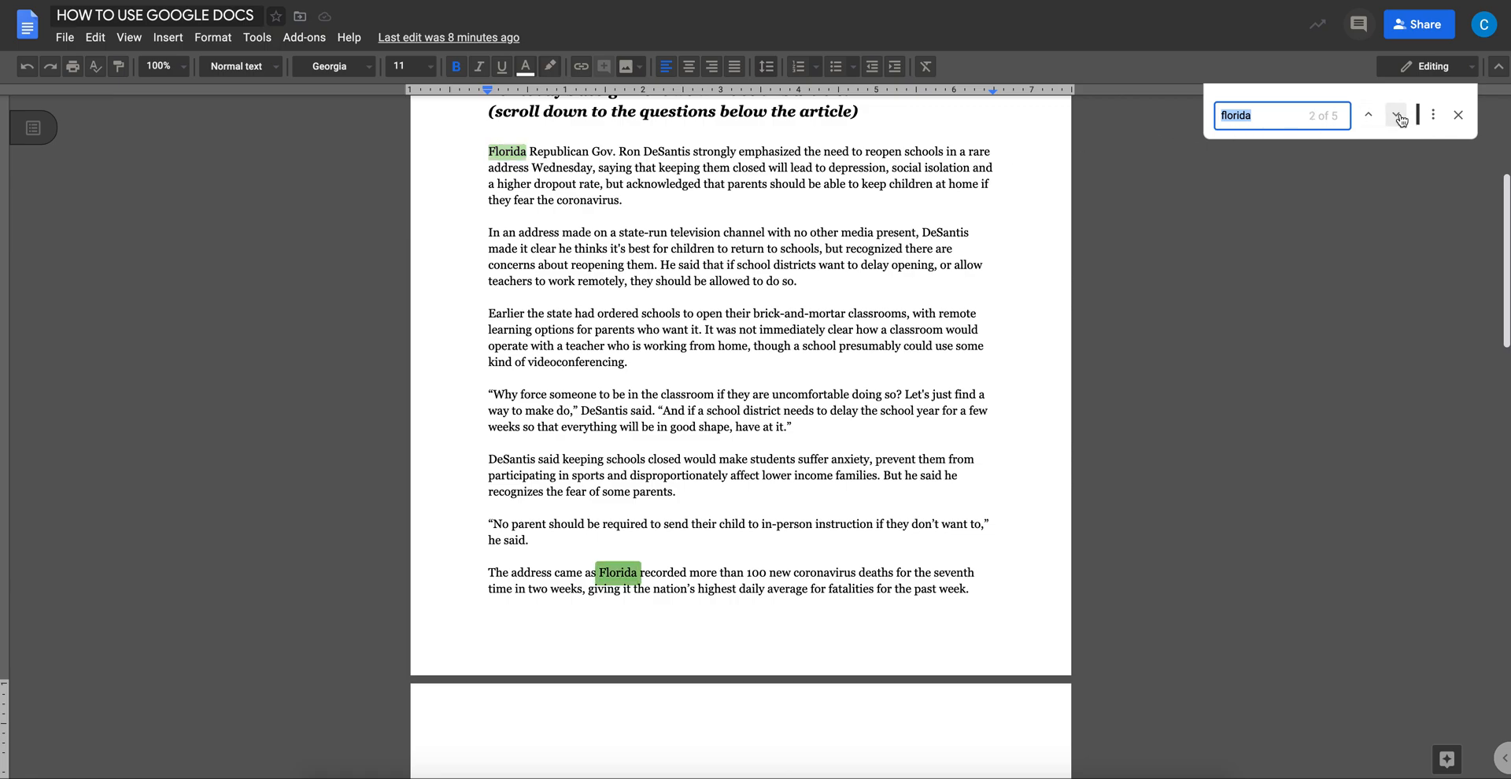
pyautogui.click(1398, 116)
pyautogui.click(1398, 116)
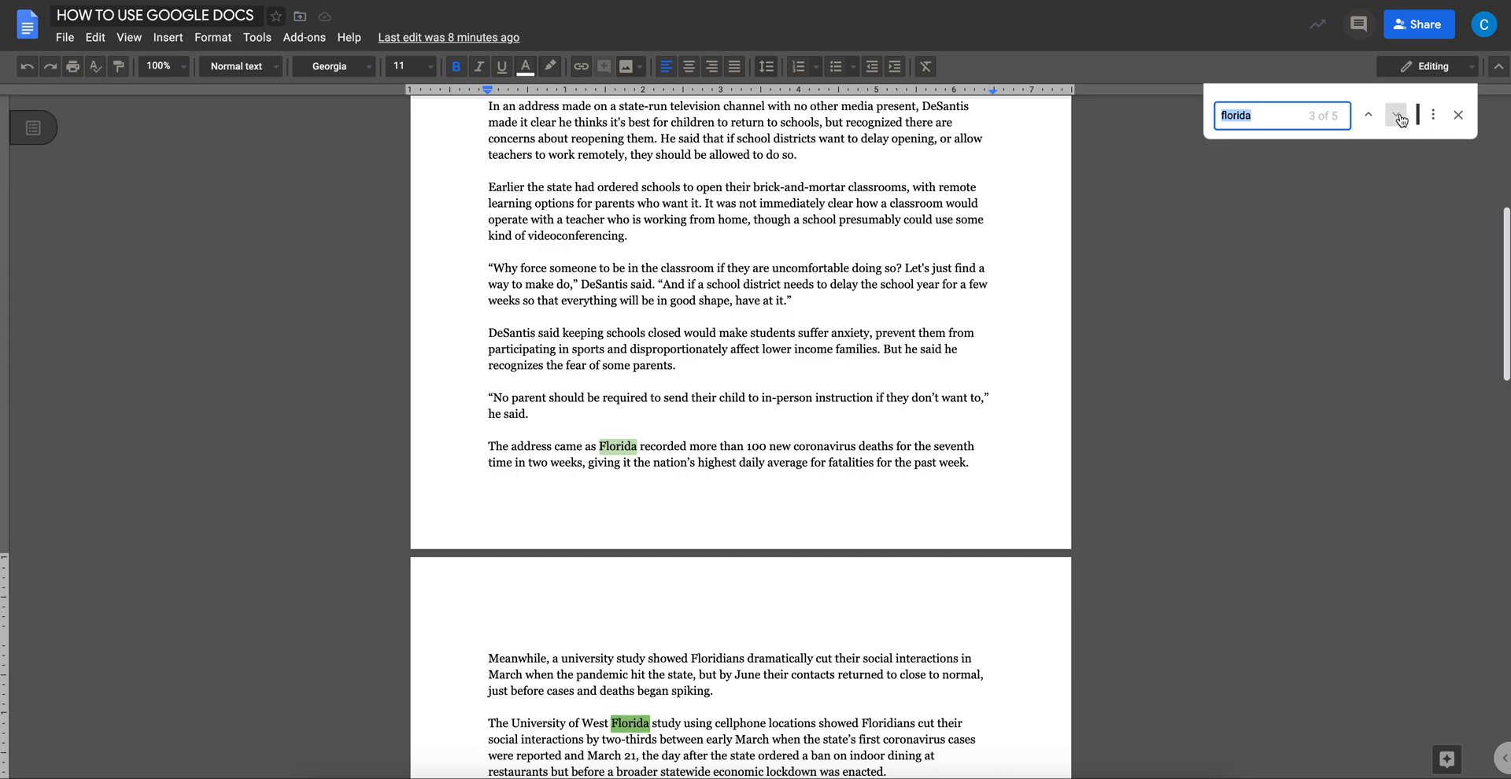
pyautogui.click(1398, 117)
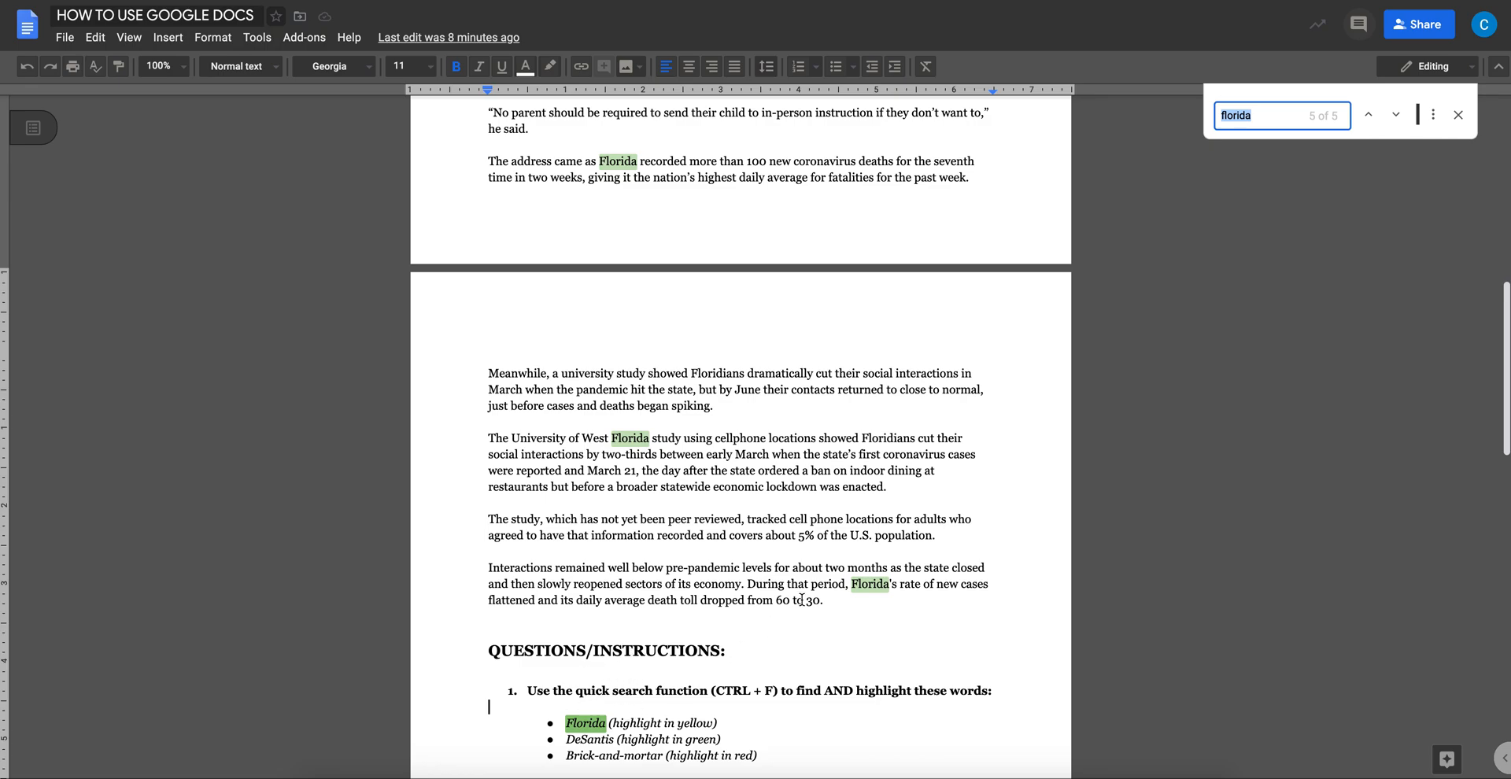
pyautogui.scroll(3, 810, 605)
pyautogui.scroll(3, 810, 605)
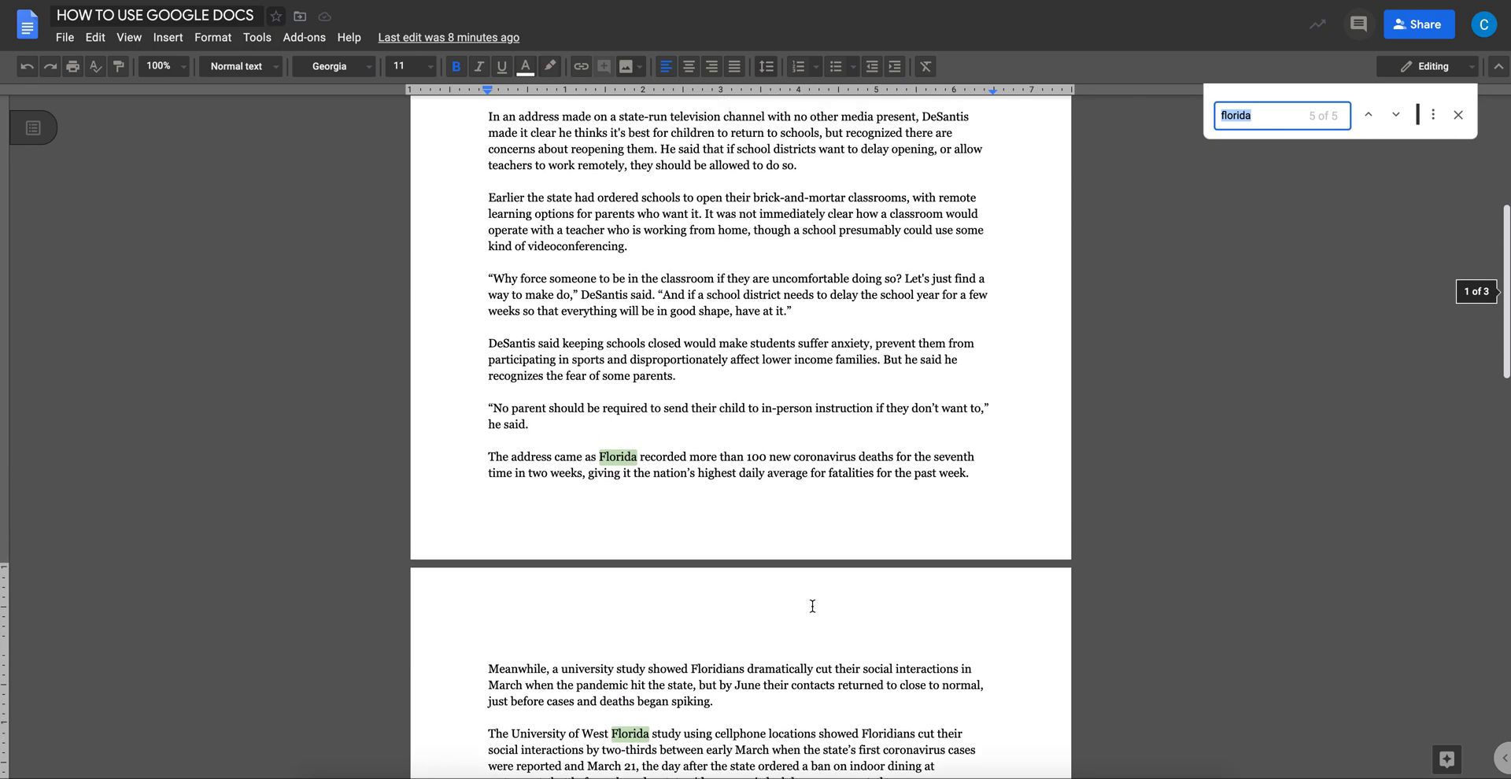
pyautogui.scroll(2, 812, 609)
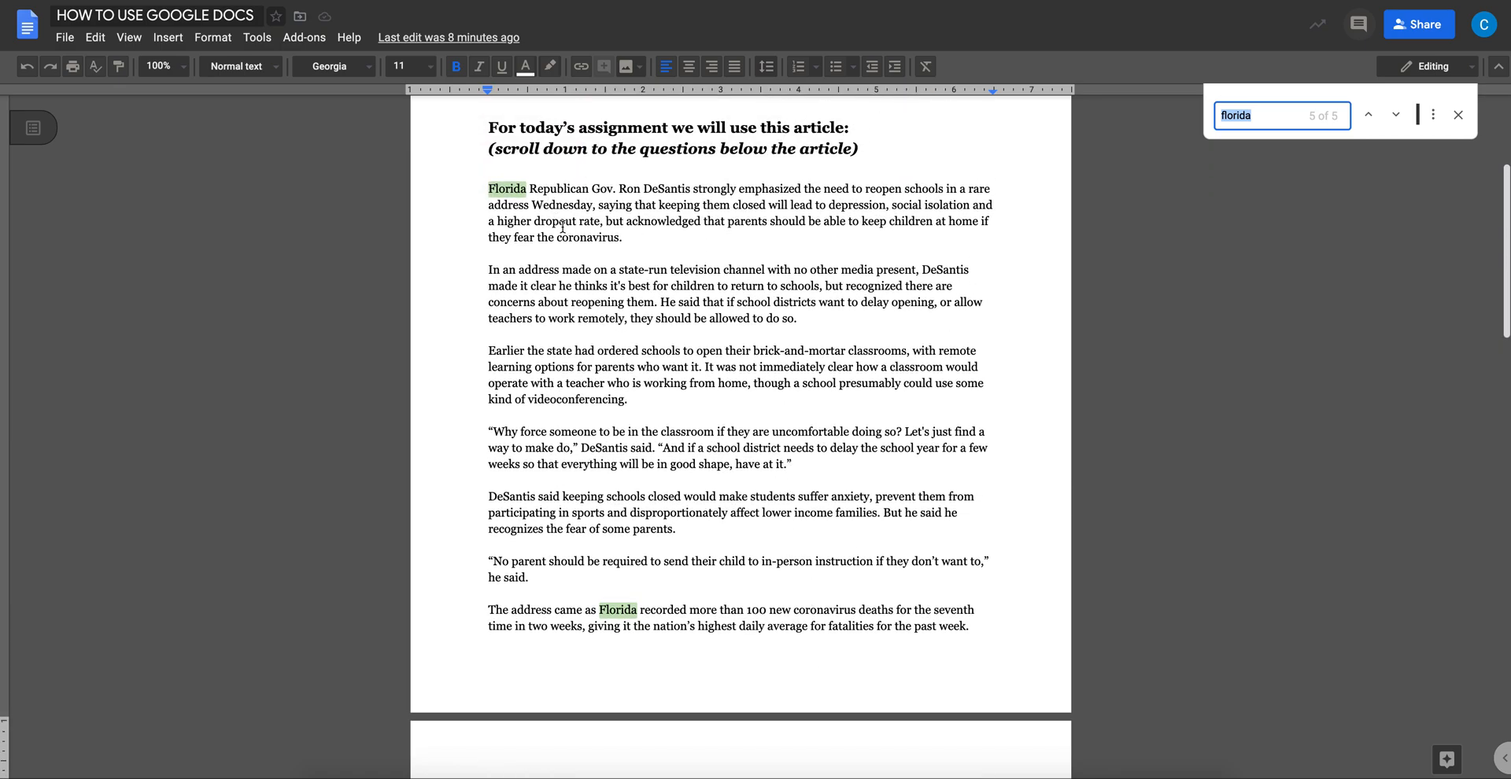
pyautogui.scroll(-1, 516, 201)
pyautogui.scroll(-1, 510, 170)
pyautogui.scroll(1, 508, 163)
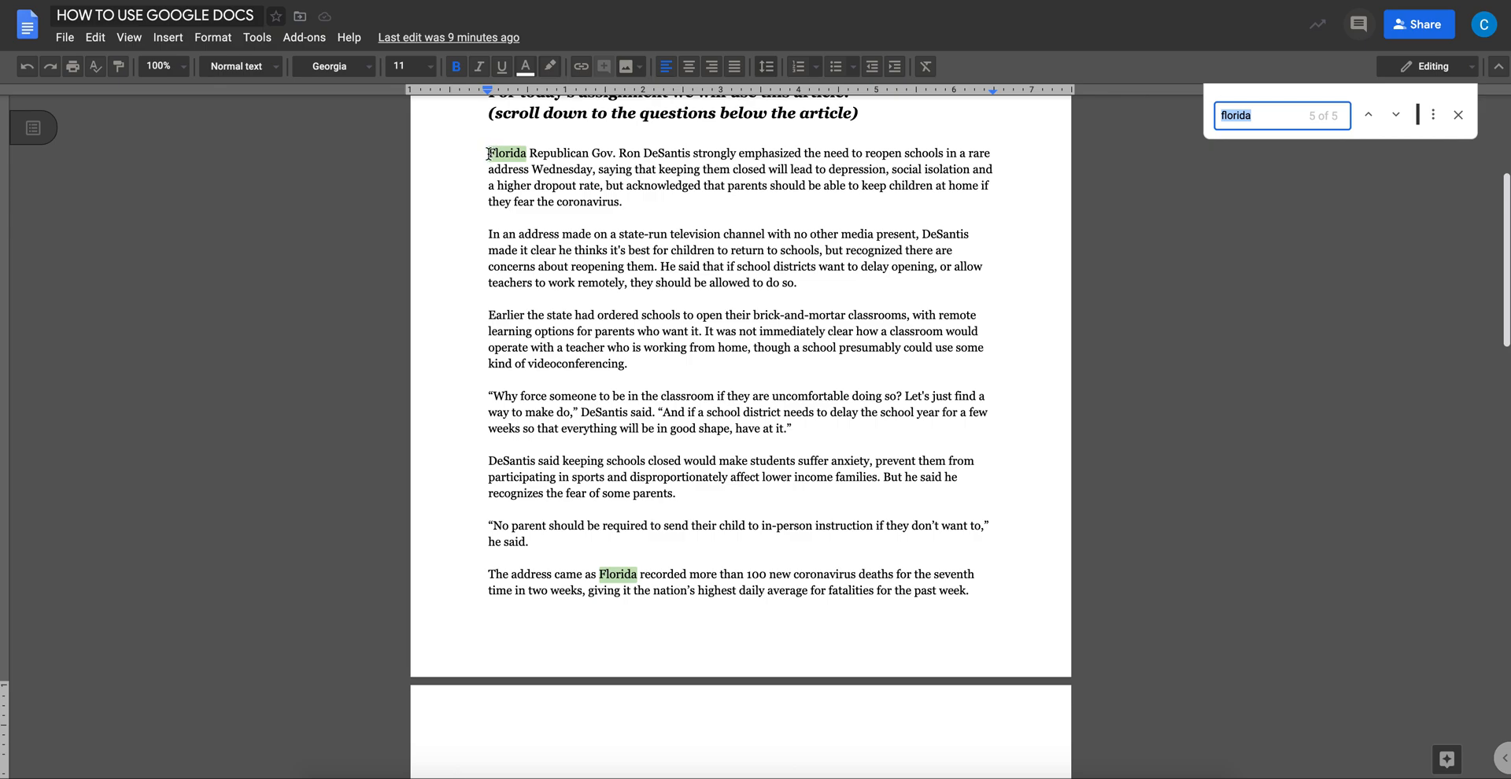
pyautogui.click(488, 153)
pyautogui.moveTo(490, 154); pyautogui.dragTo(528, 154)
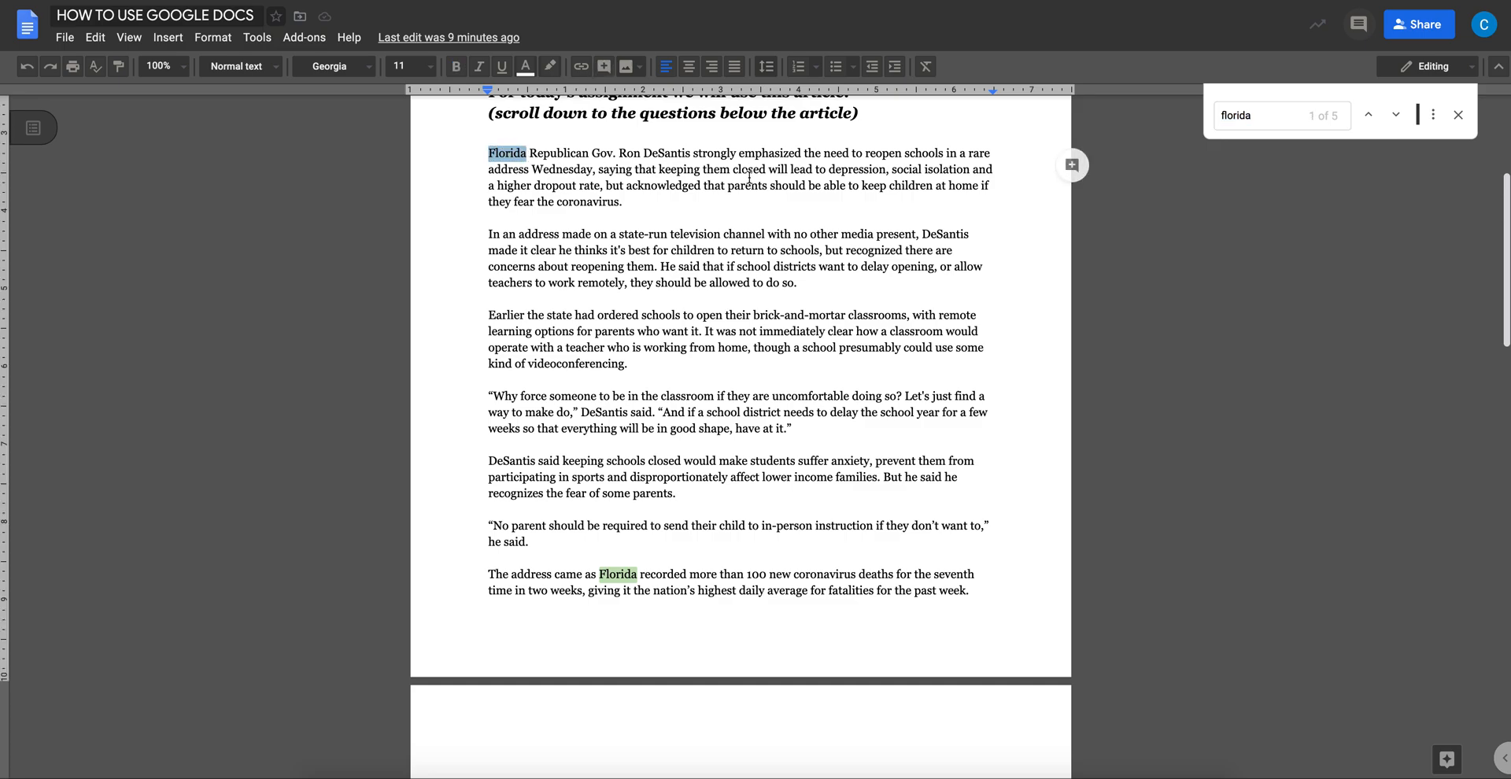
pyautogui.click(534, 155)
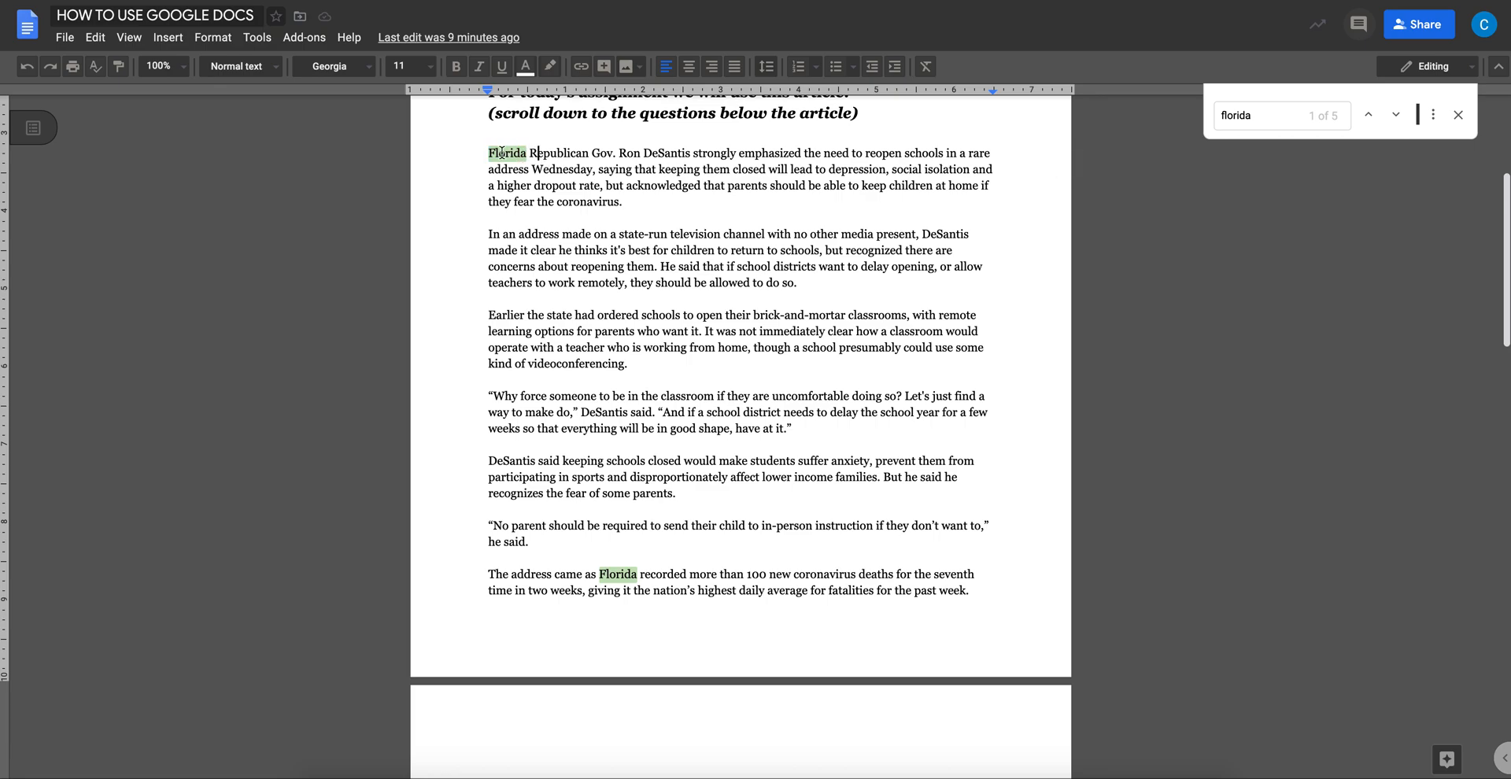
pyautogui.doubleClick(507, 153)
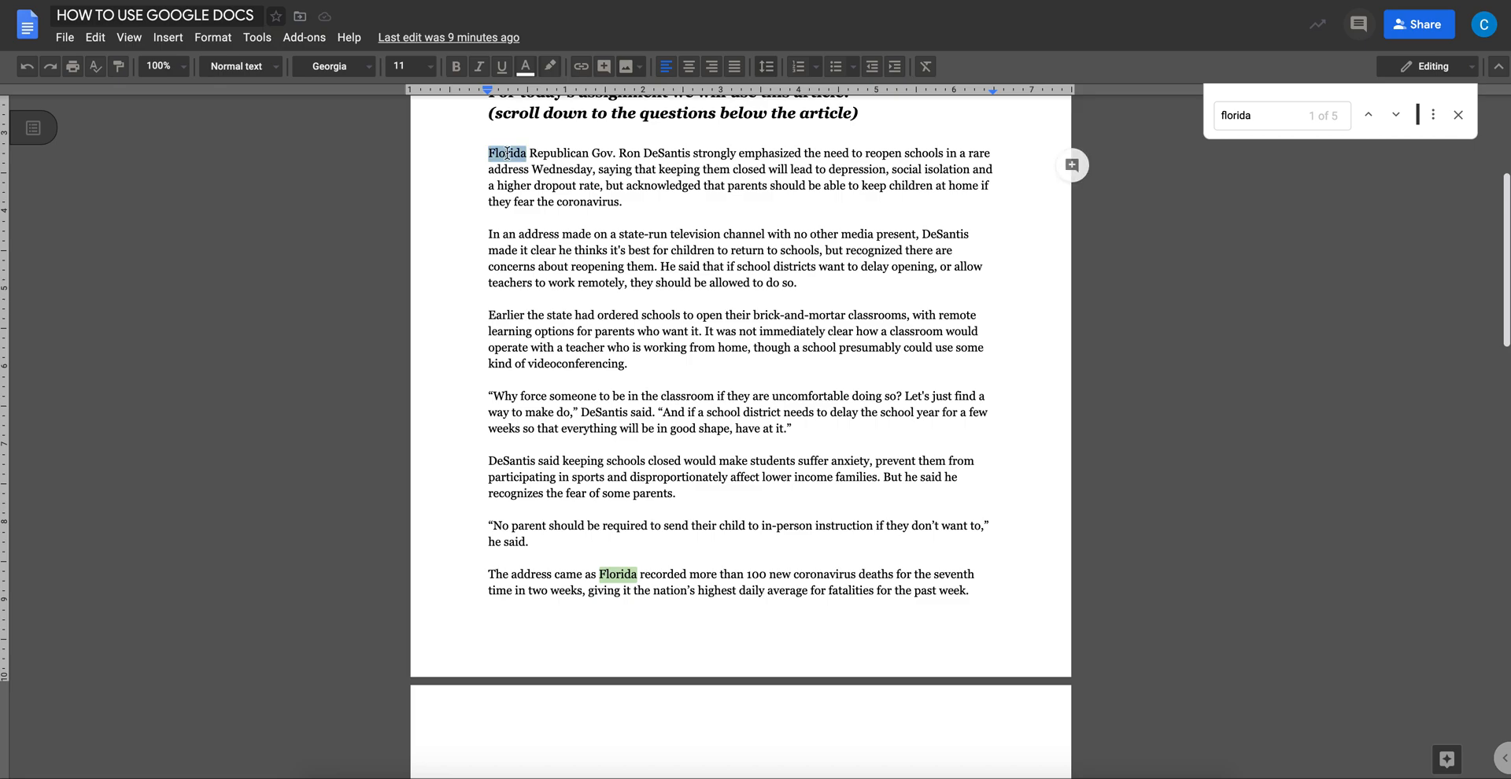
pyautogui.click(554, 68)
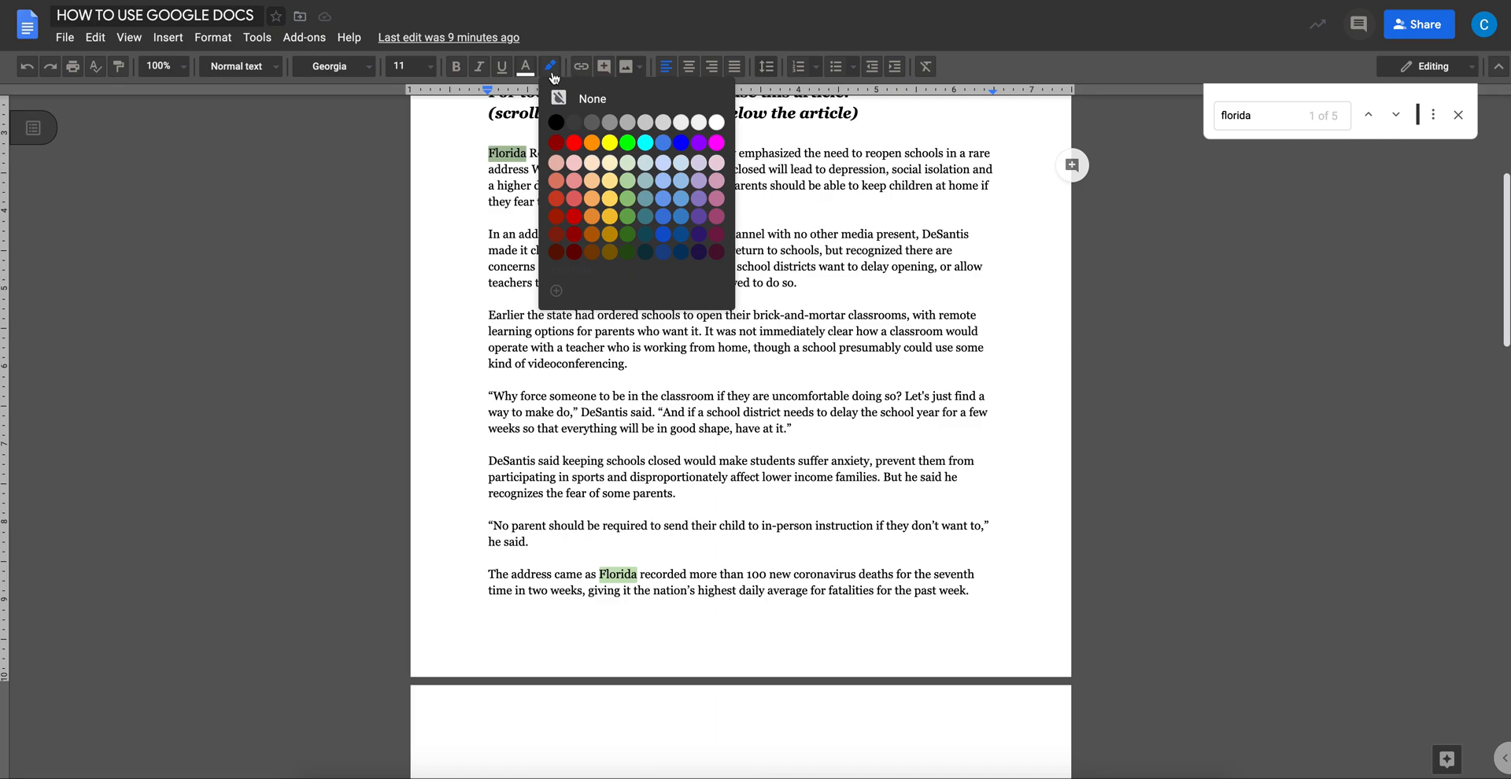
pyautogui.click(470, 134)
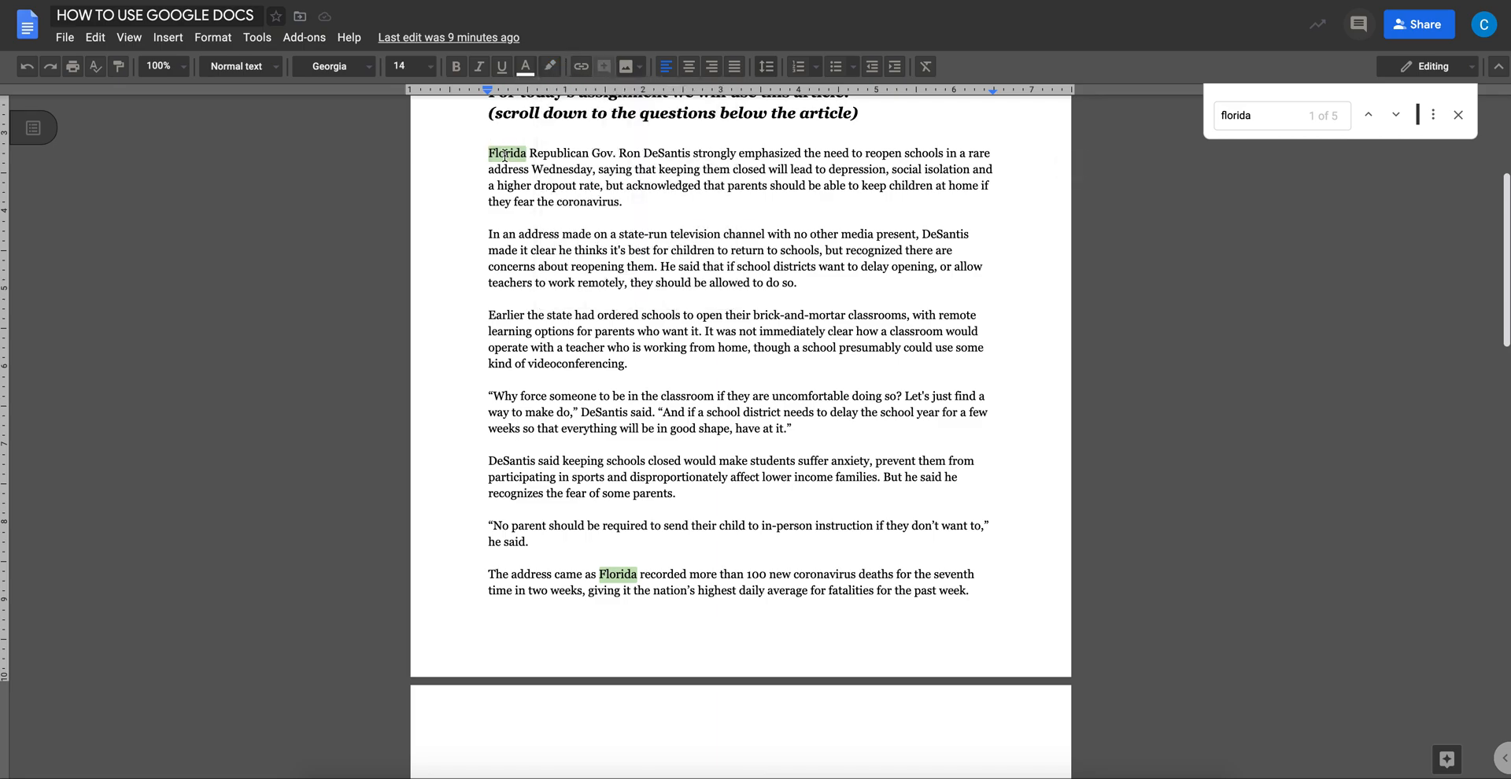
# - Highlight the word Florida in yellow in the article's first paragraph and in the last paragraph of the first page
pyautogui.doubleClick(504, 154)
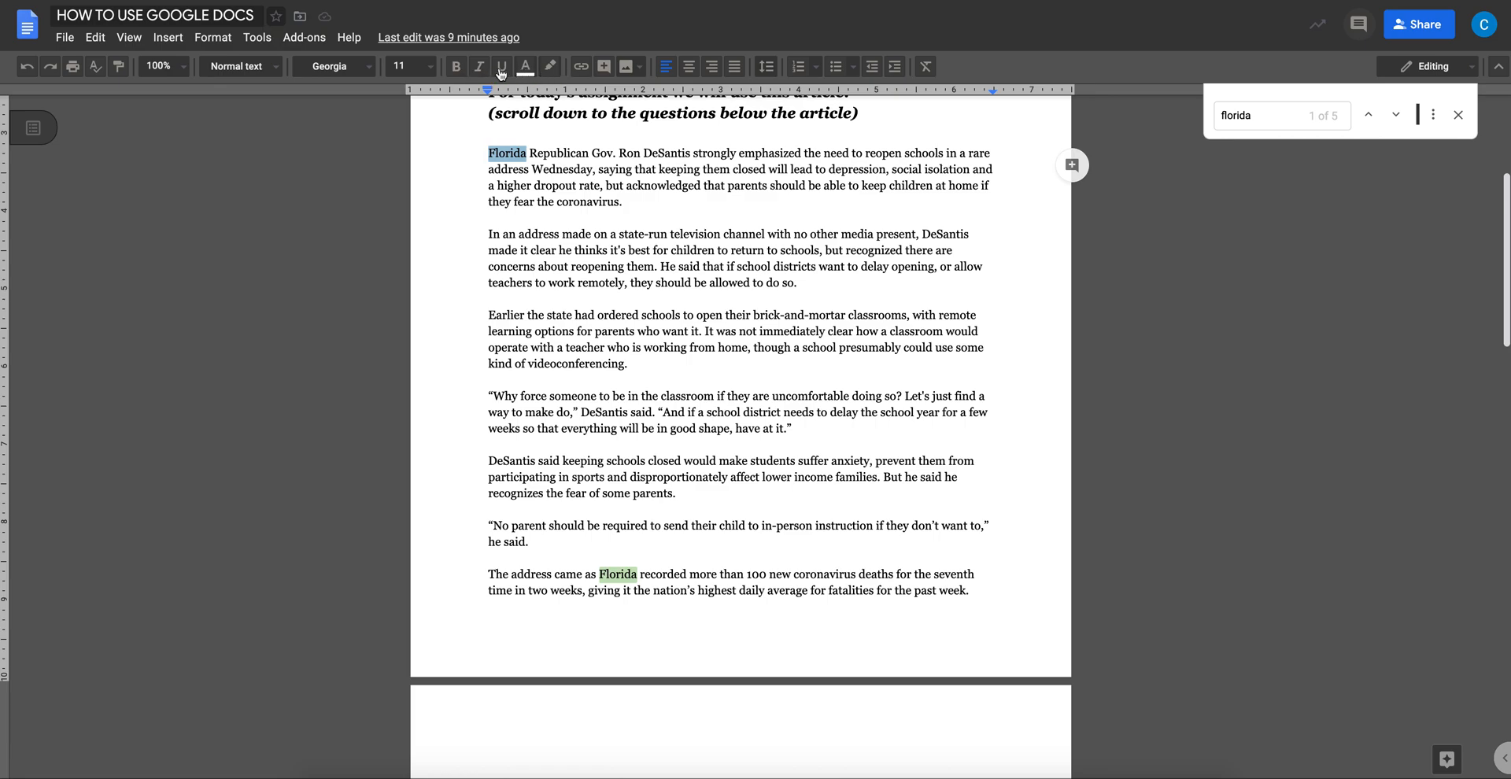
pyautogui.click(551, 66)
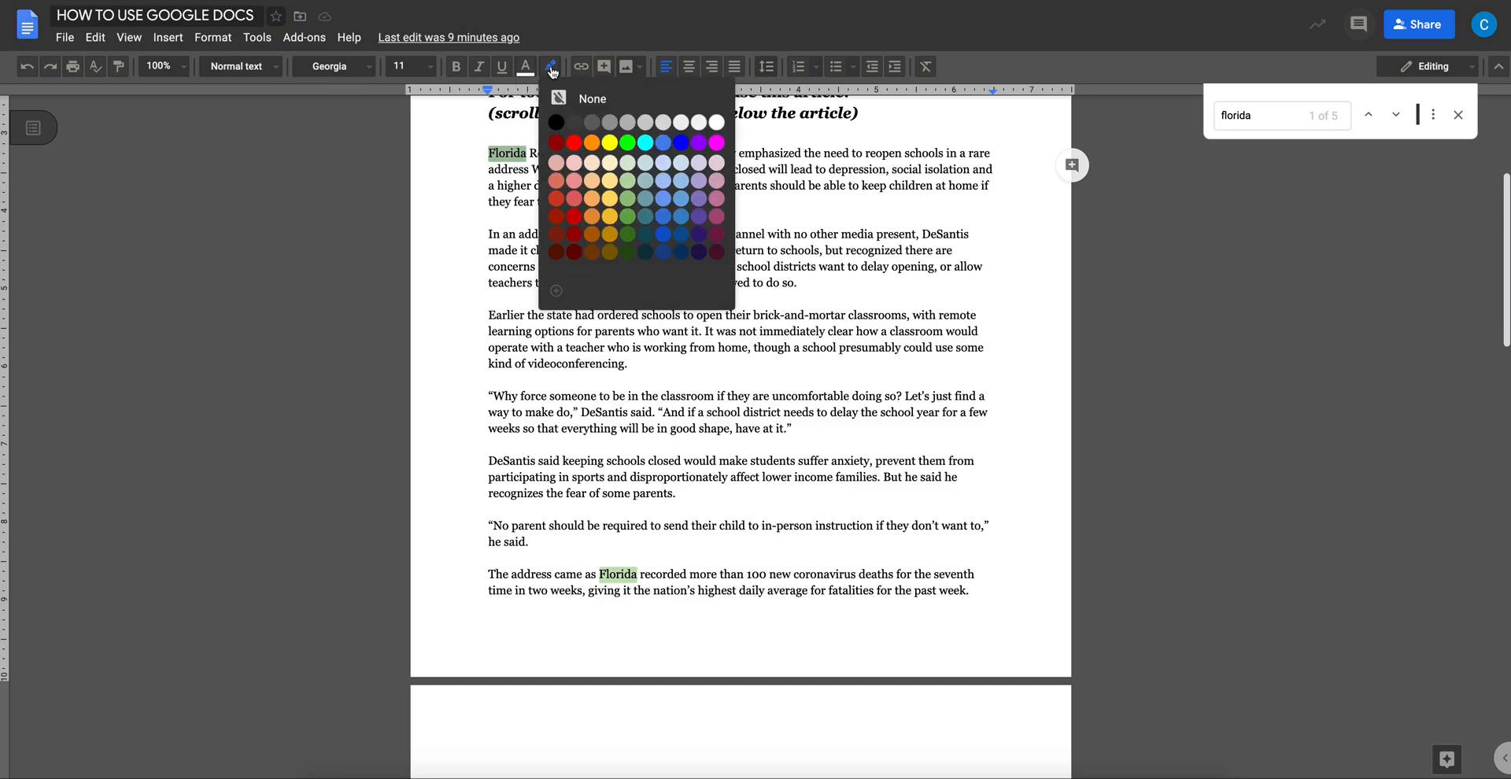
pyautogui.click(616, 145)
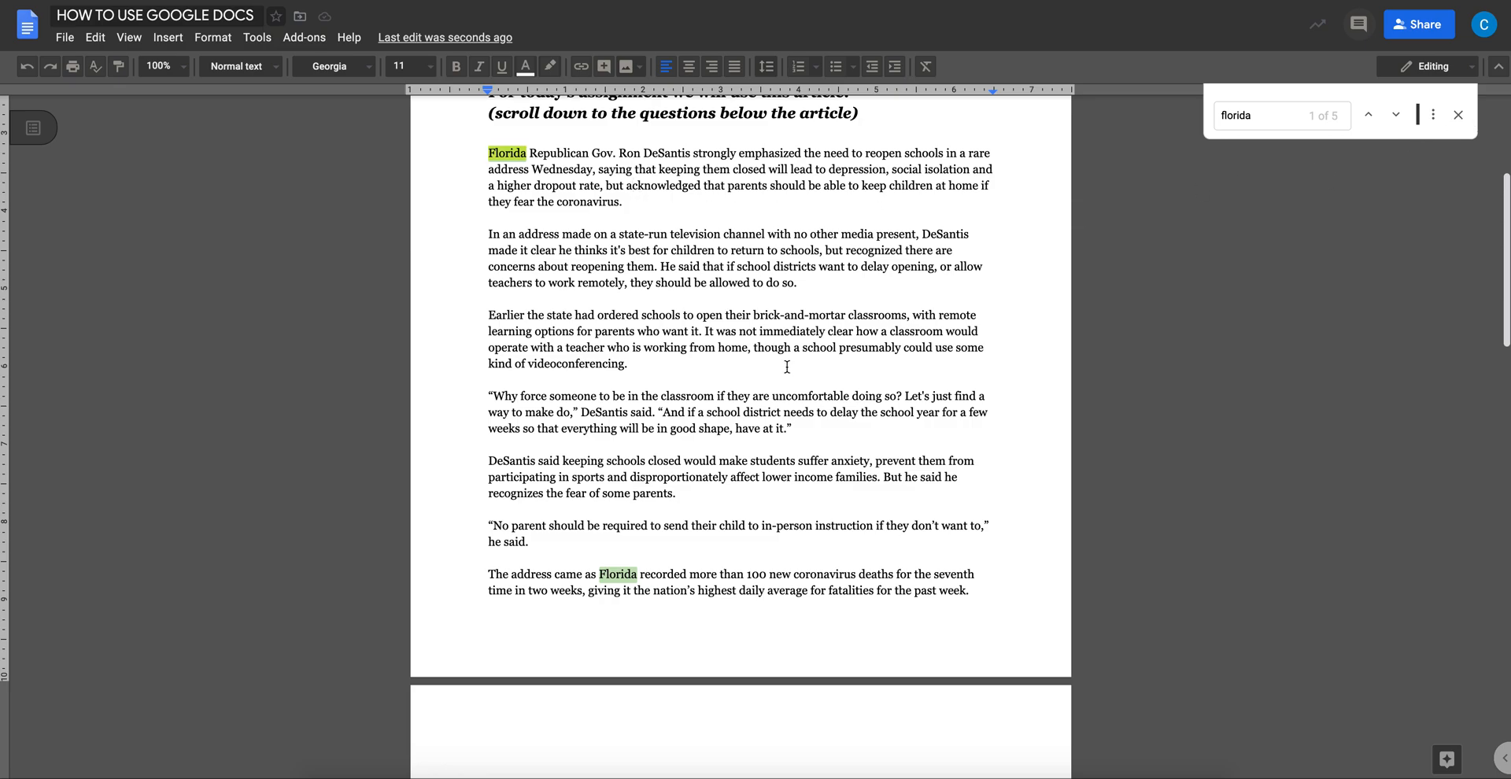
pyautogui.doubleClick(621, 575)
pyautogui.click(550, 66)
pyautogui.click(613, 144)
# - Highlight Florida and Florida's in yellow in the article paragraphs on the second page, and close the document search
pyautogui.scroll(-7, 717, 408)
pyautogui.doubleClick(633, 323)
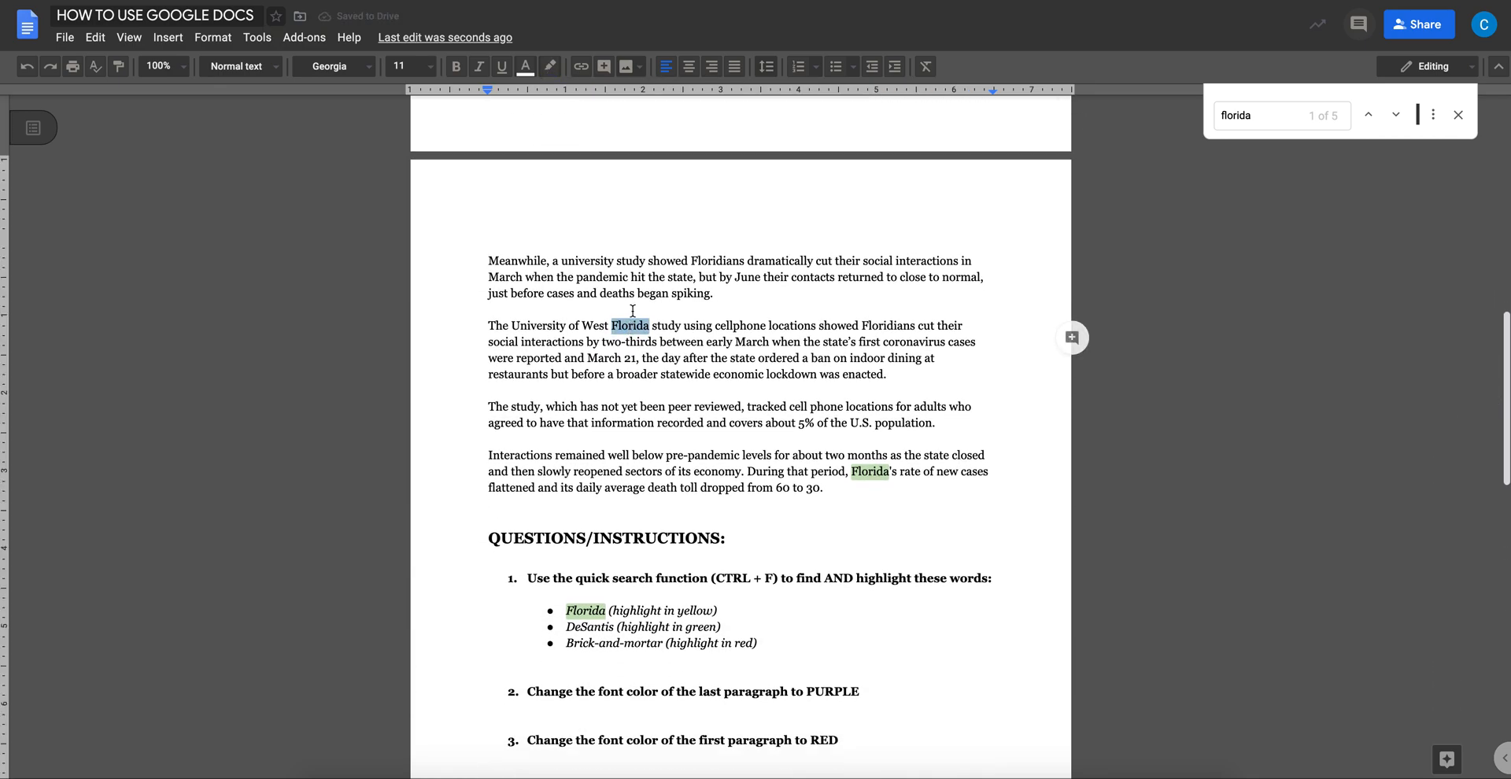
pyautogui.click(550, 66)
pyautogui.click(613, 145)
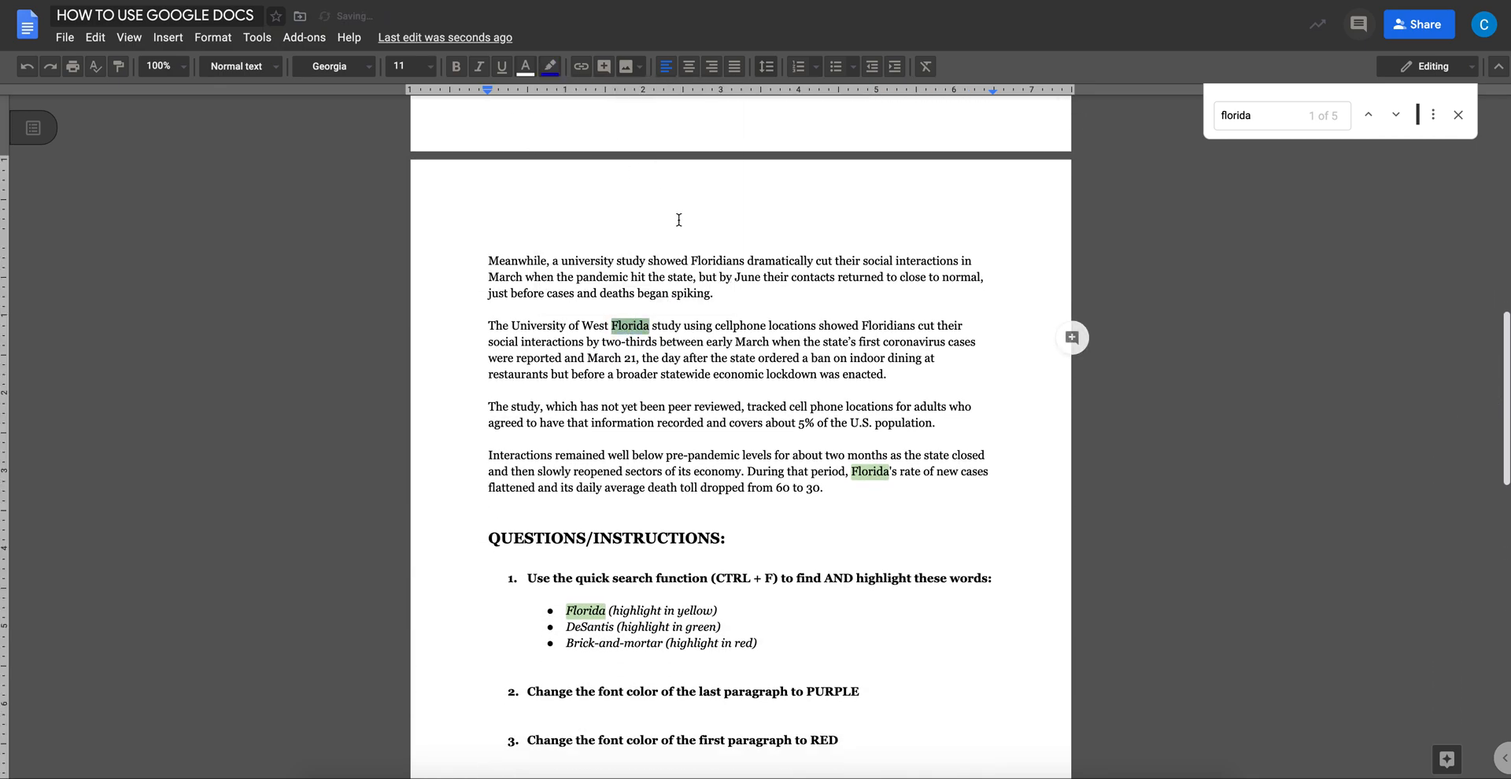
pyautogui.doubleClick(866, 470)
pyautogui.click(550, 67)
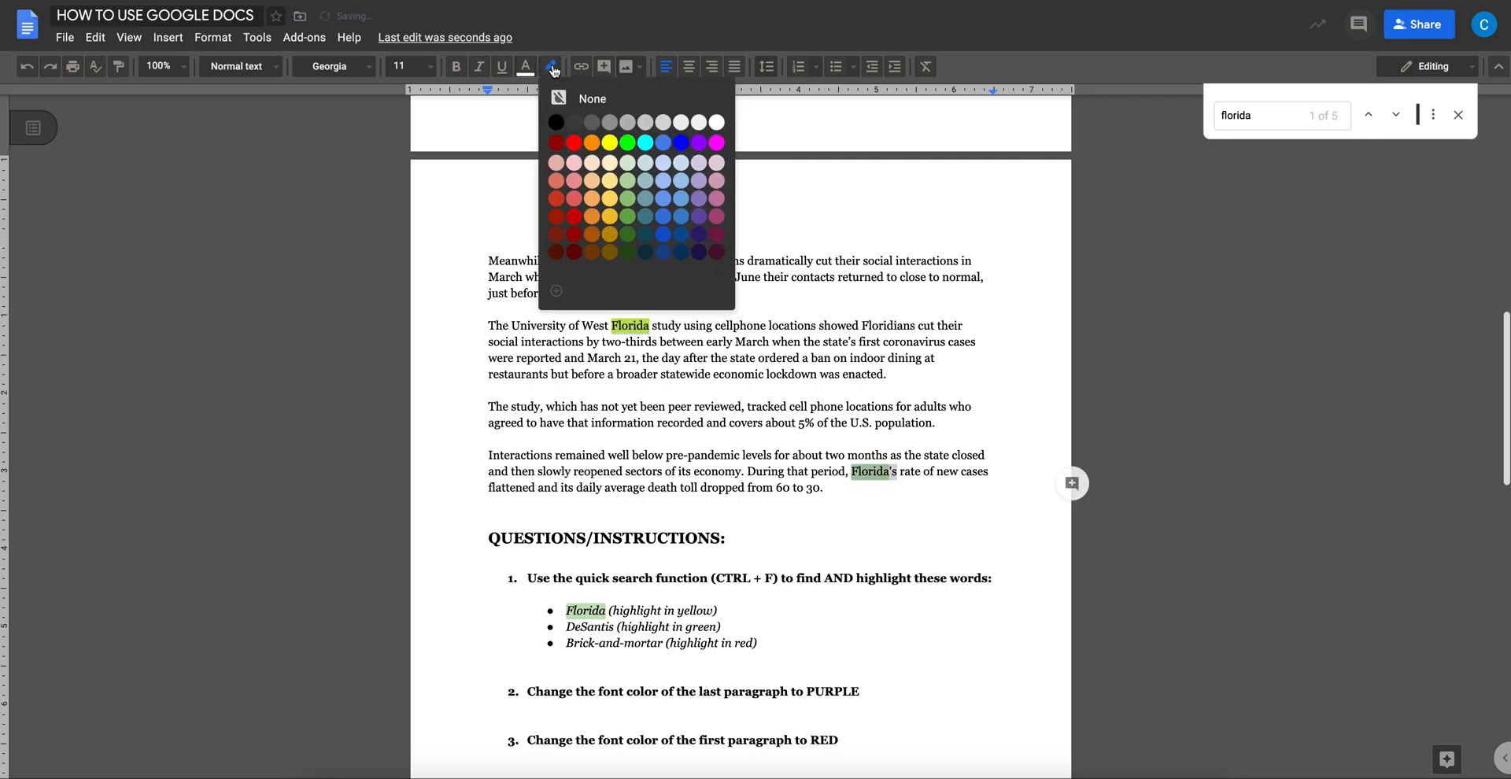
pyautogui.click(618, 144)
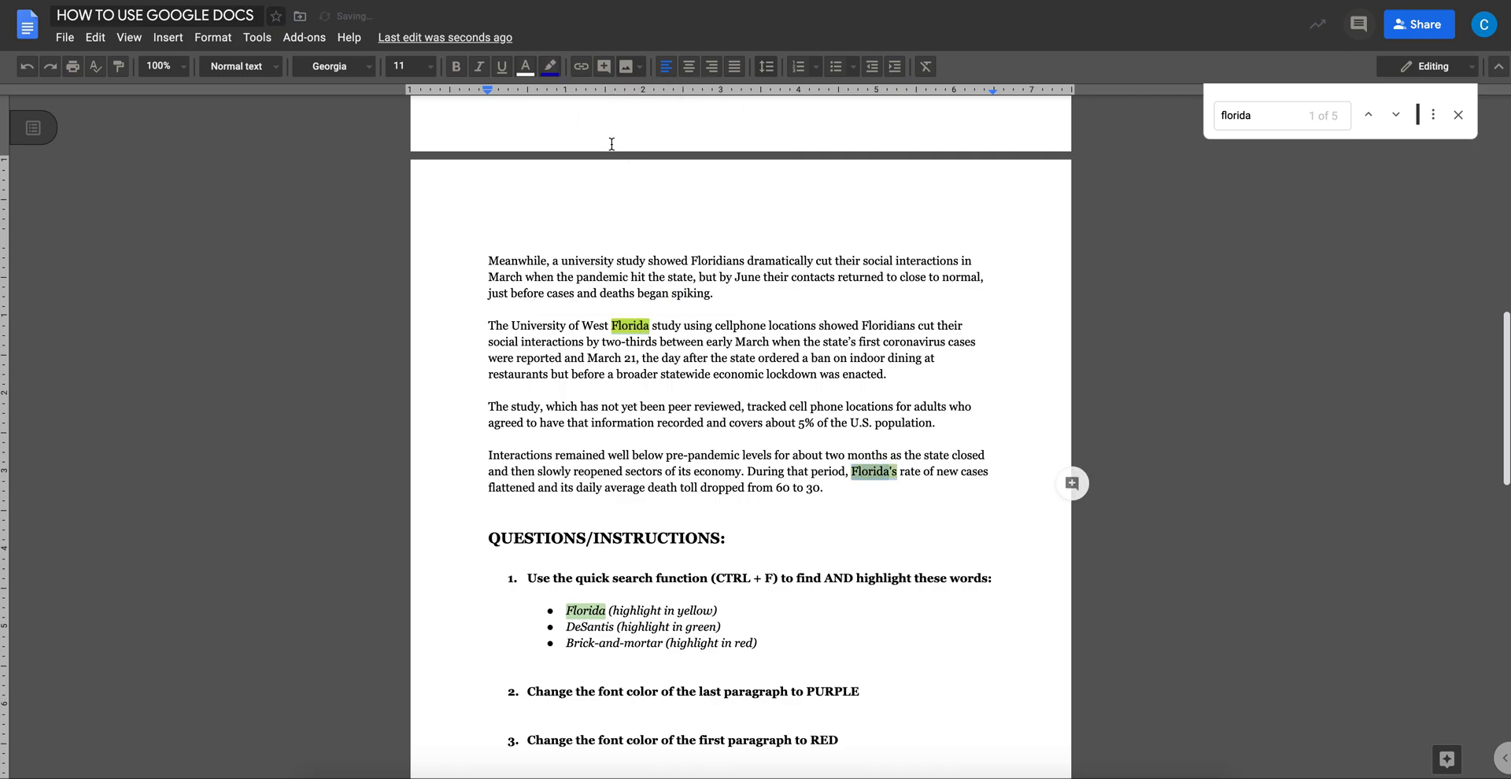
pyautogui.click(1461, 118)
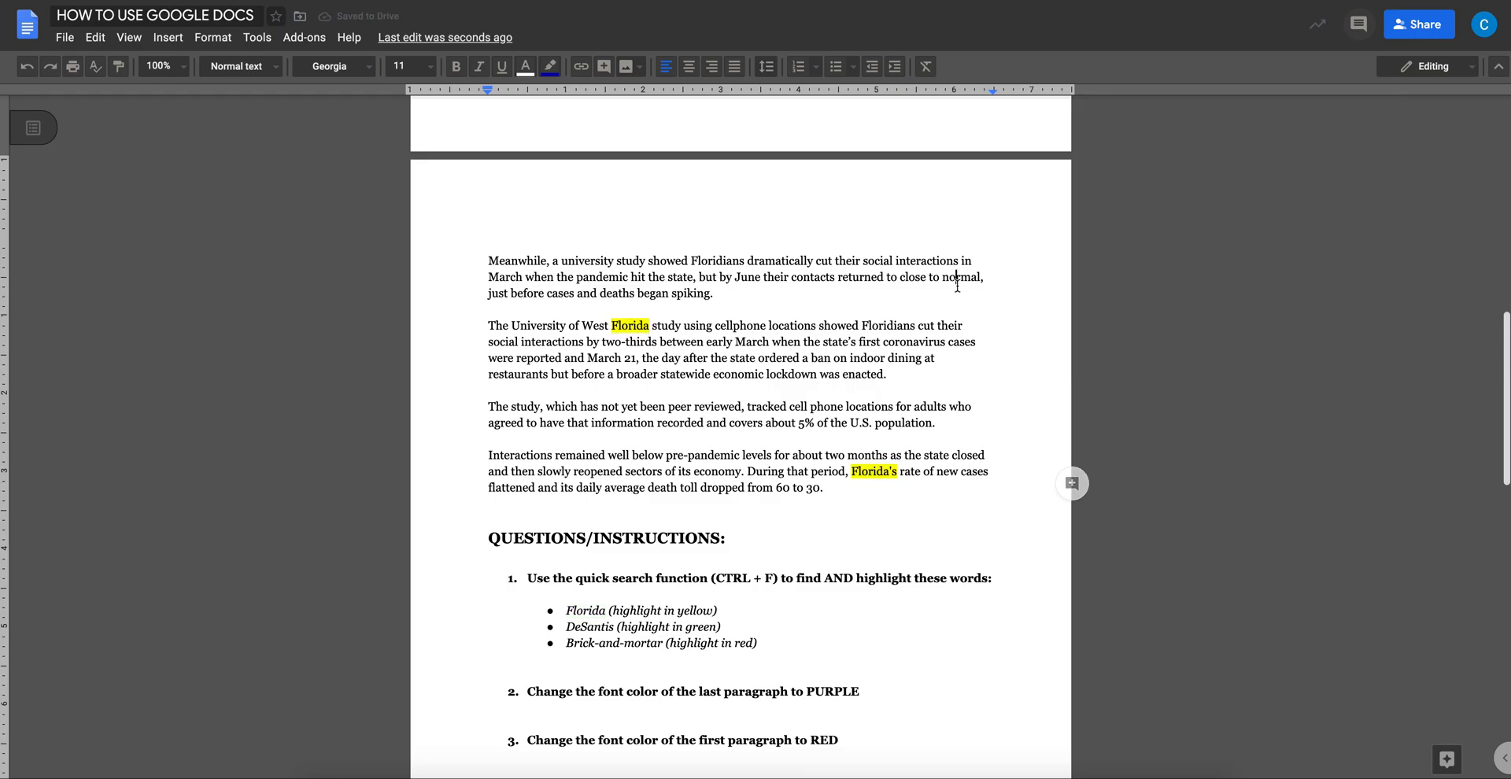
# - Check the yellow Florida highlights throughout the article and read the DeSantis bullet under question 1
pyautogui.scroll(6, 957, 287)
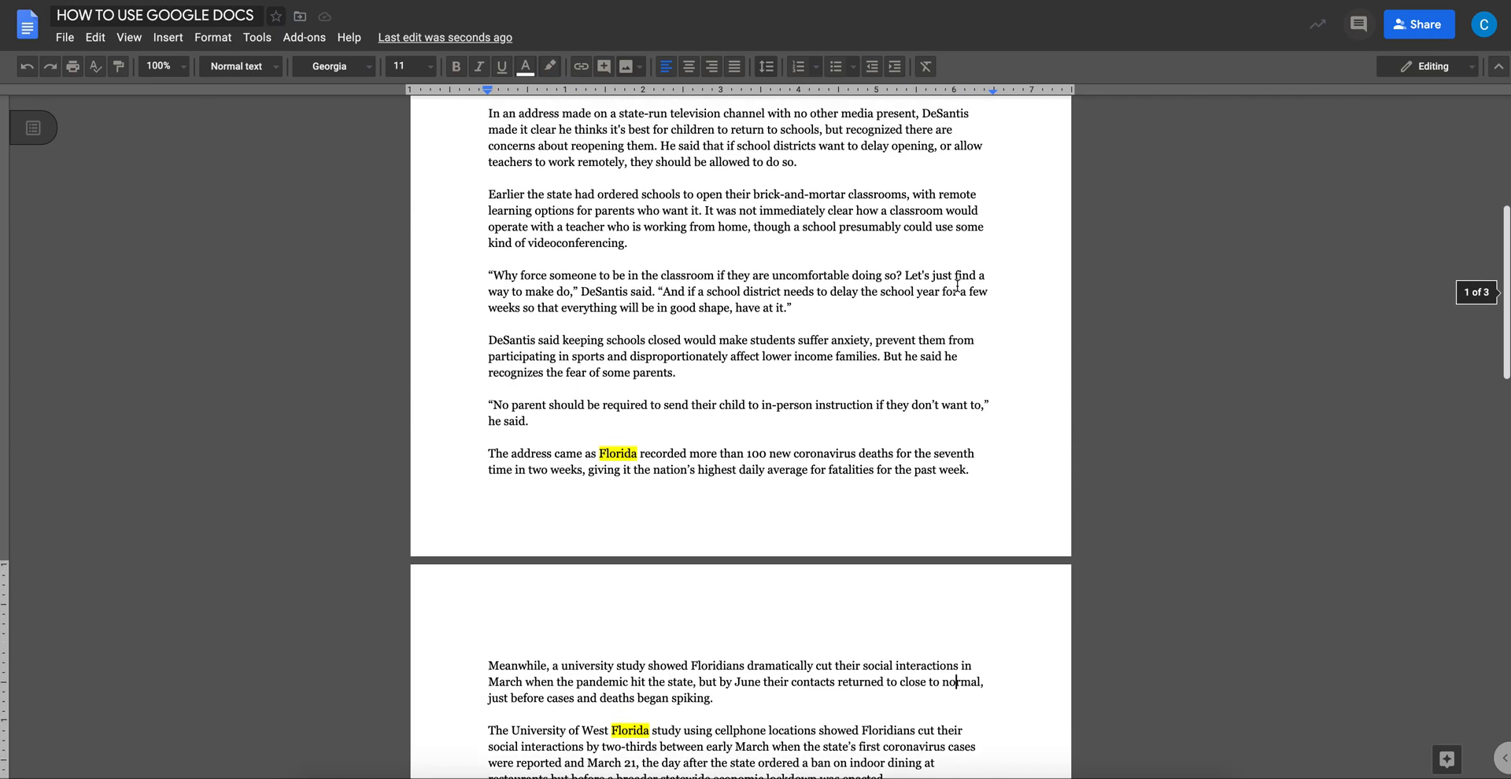
pyautogui.scroll(1, 957, 286)
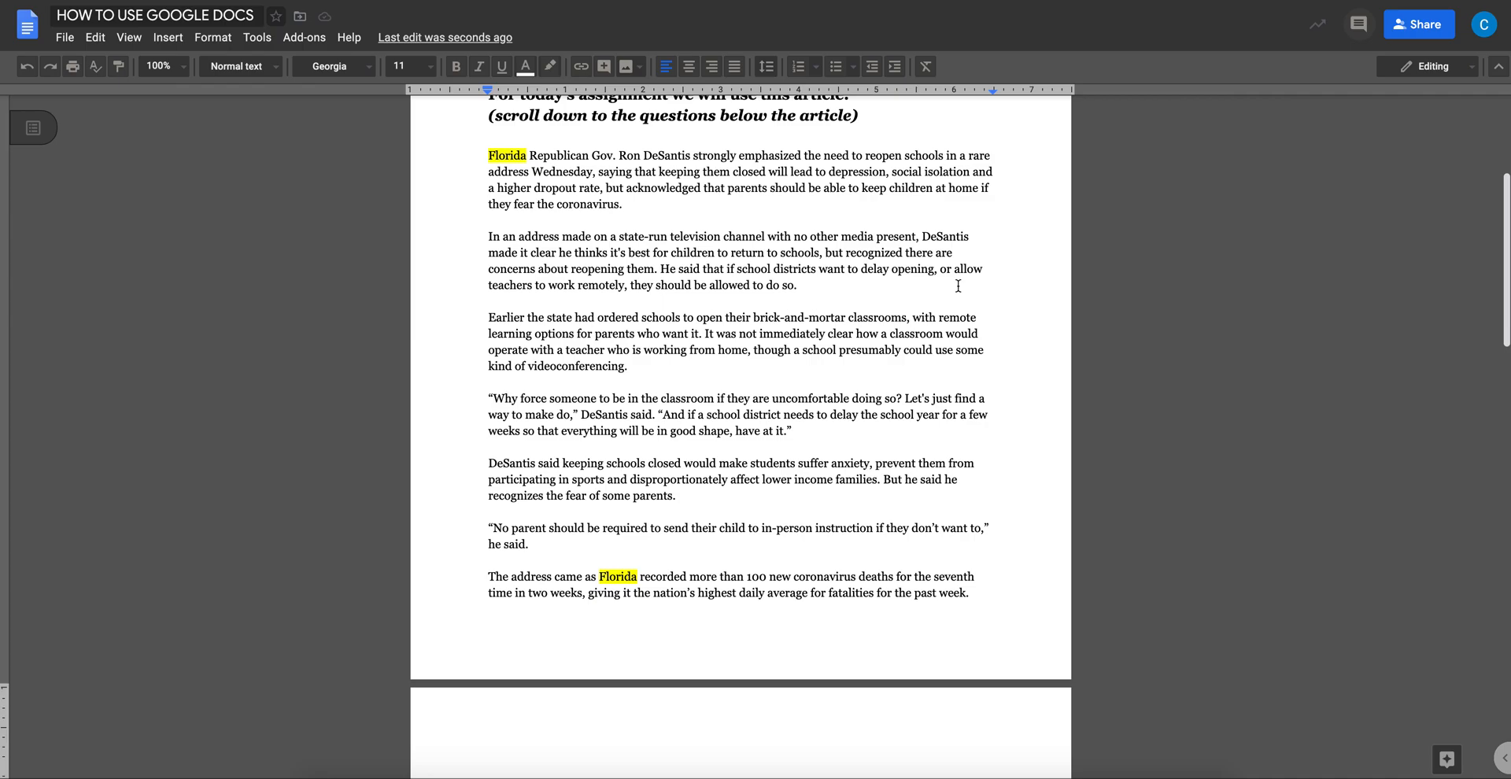
pyautogui.scroll(-8, 957, 285)
pyautogui.scroll(2, 957, 286)
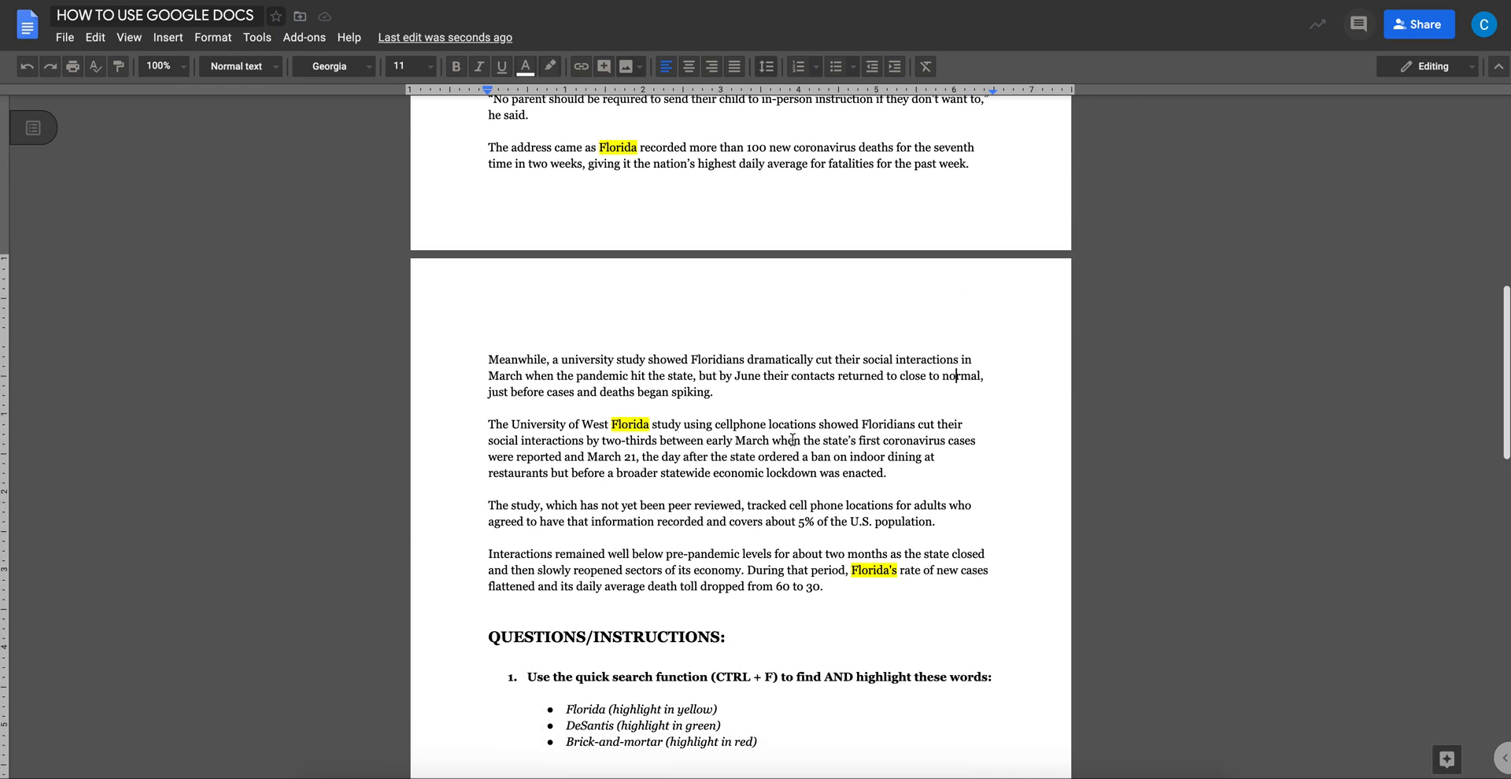
pyautogui.moveTo(614, 725); pyautogui.dragTo(565, 724)
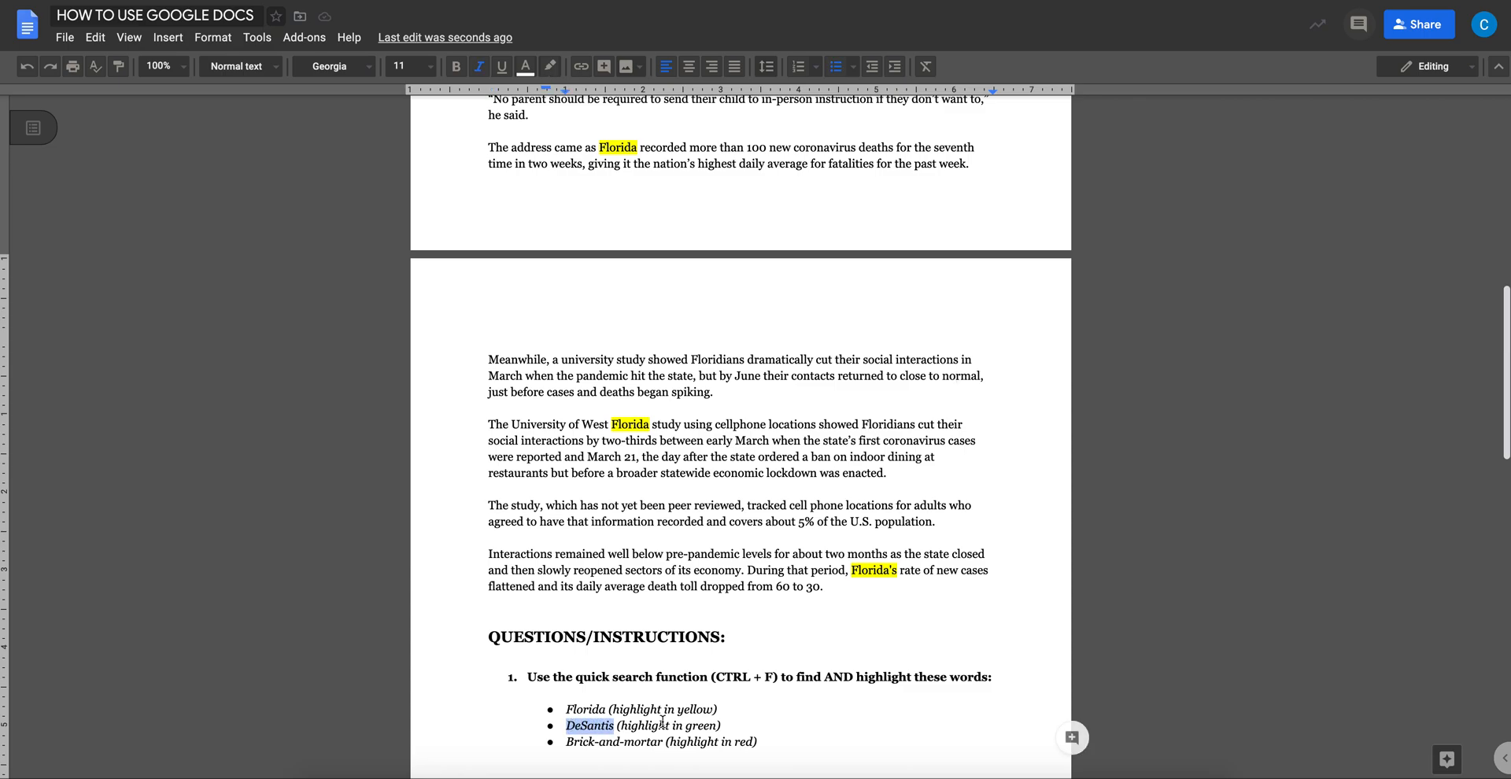
pyautogui.click(758, 723)
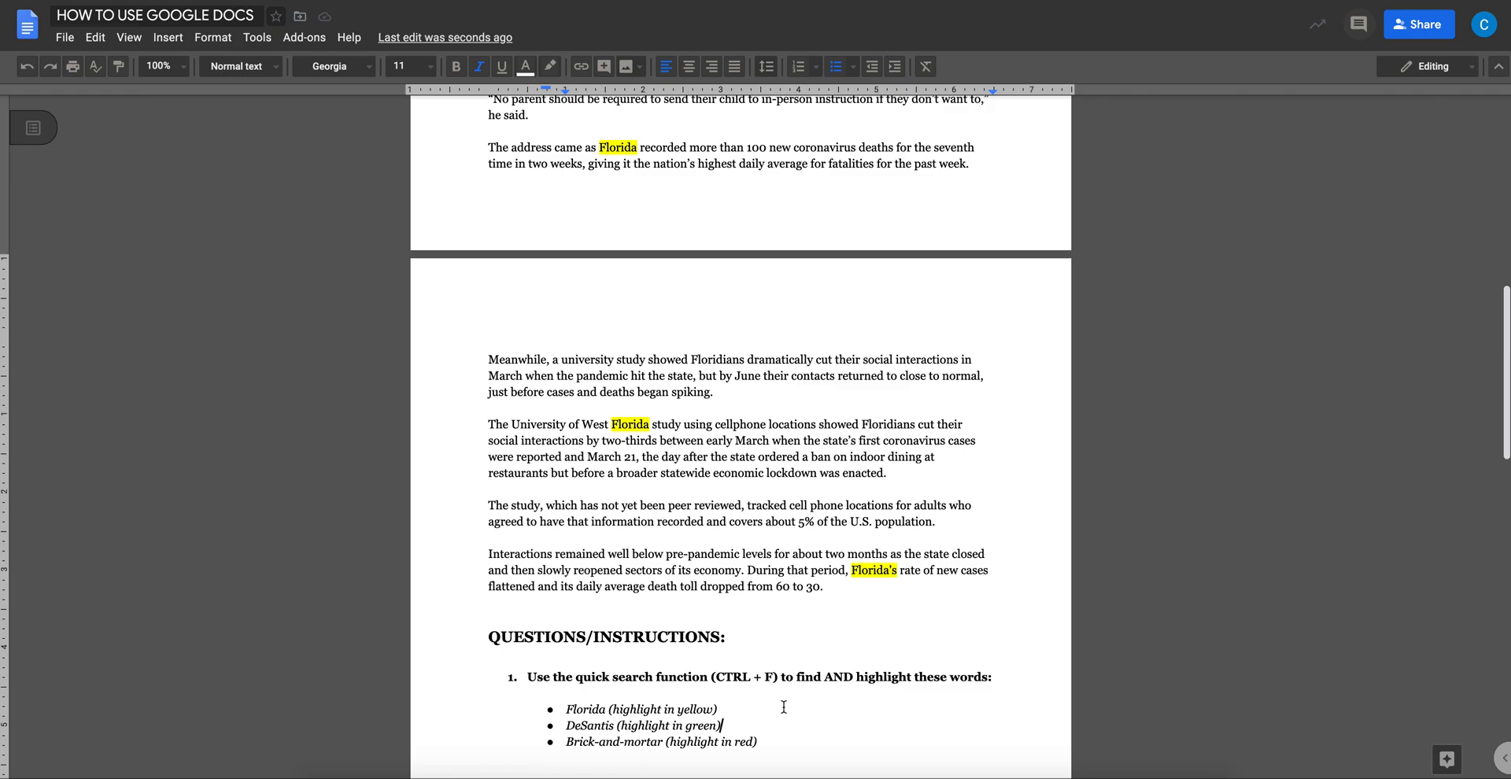
# - Search the document for "Desantis" and look over the matches in the article and the question list
pyautogui.hotkey('ctrl', 'f')
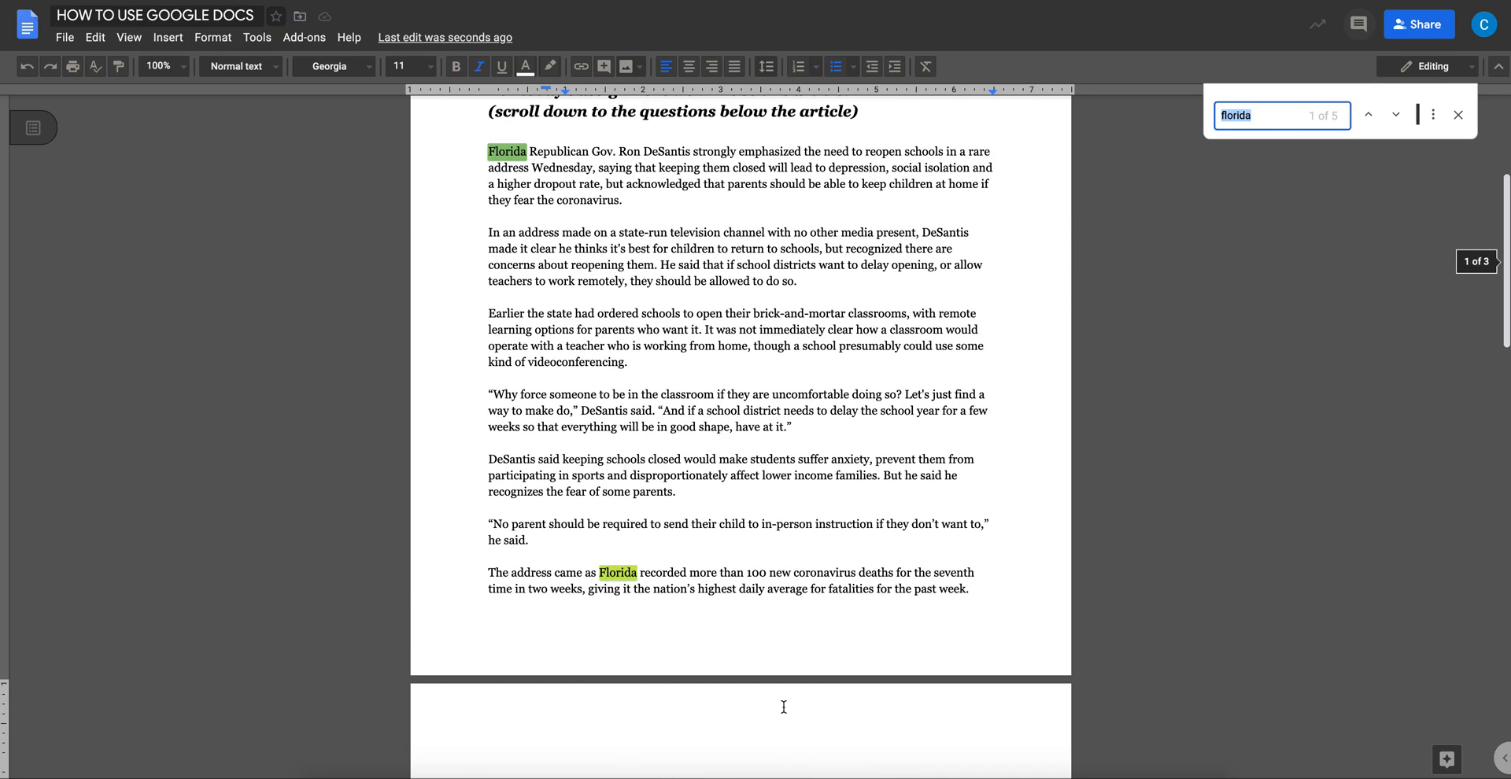
pyautogui.write('Desantis')
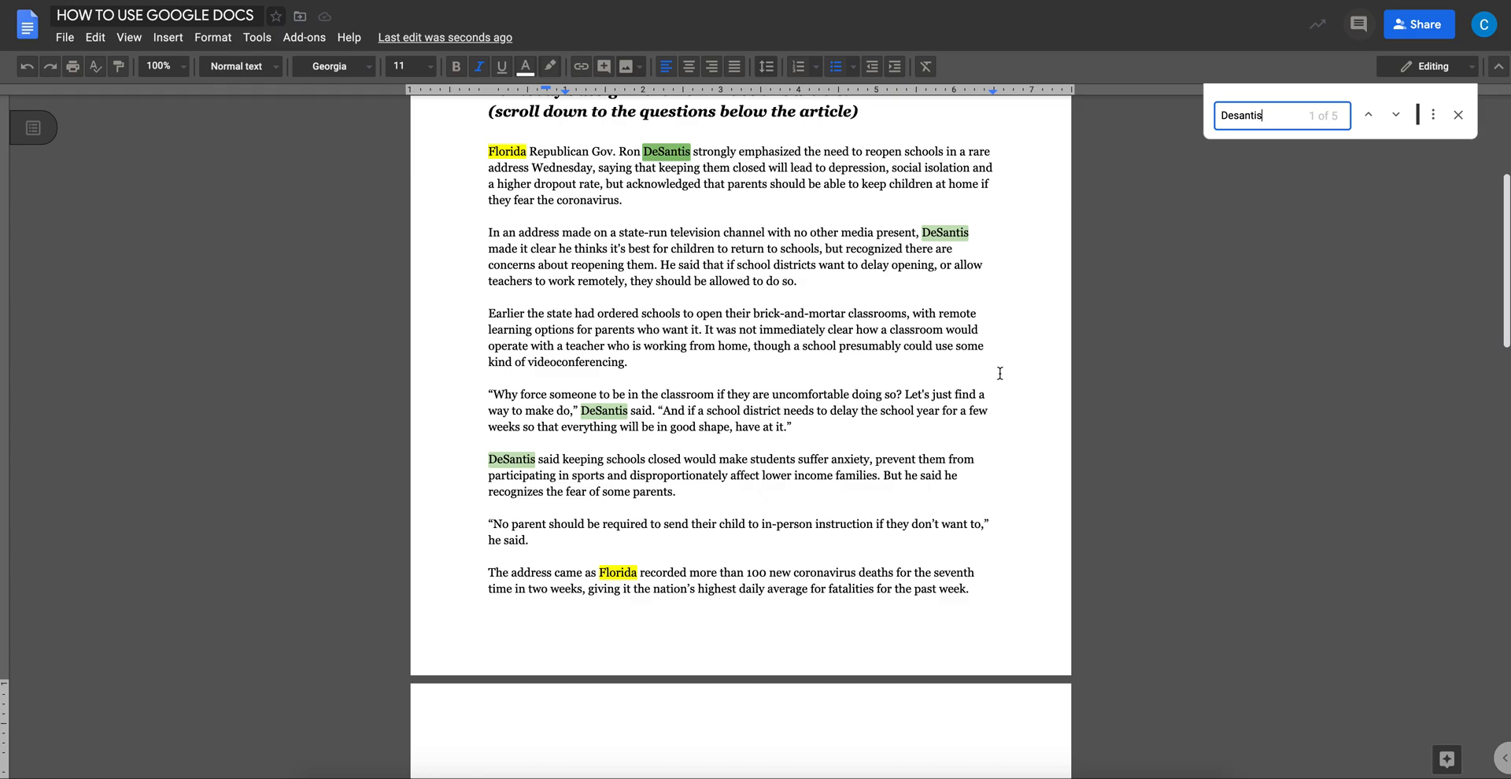
pyautogui.scroll(-7, 997, 370)
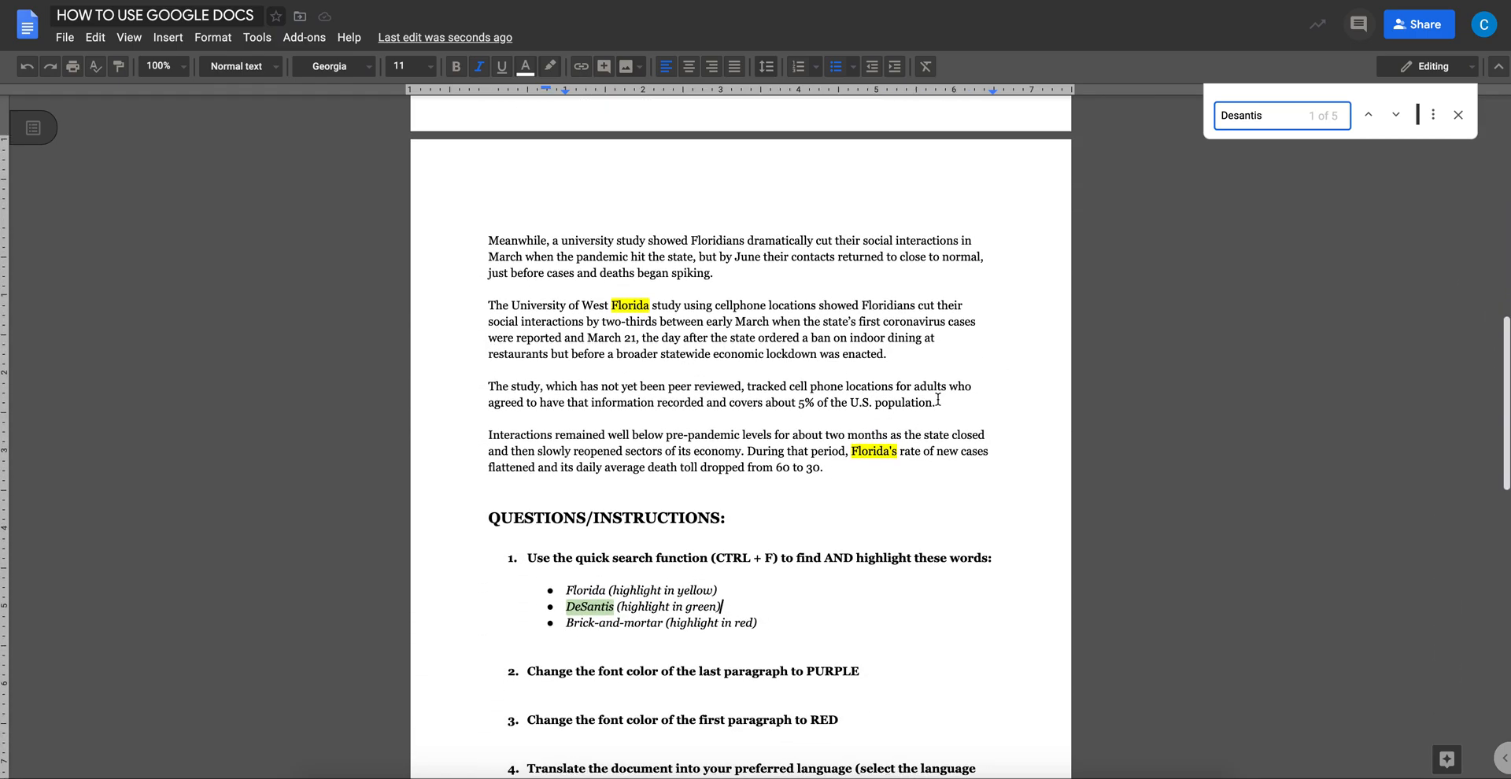
pyautogui.scroll(8, 632, 598)
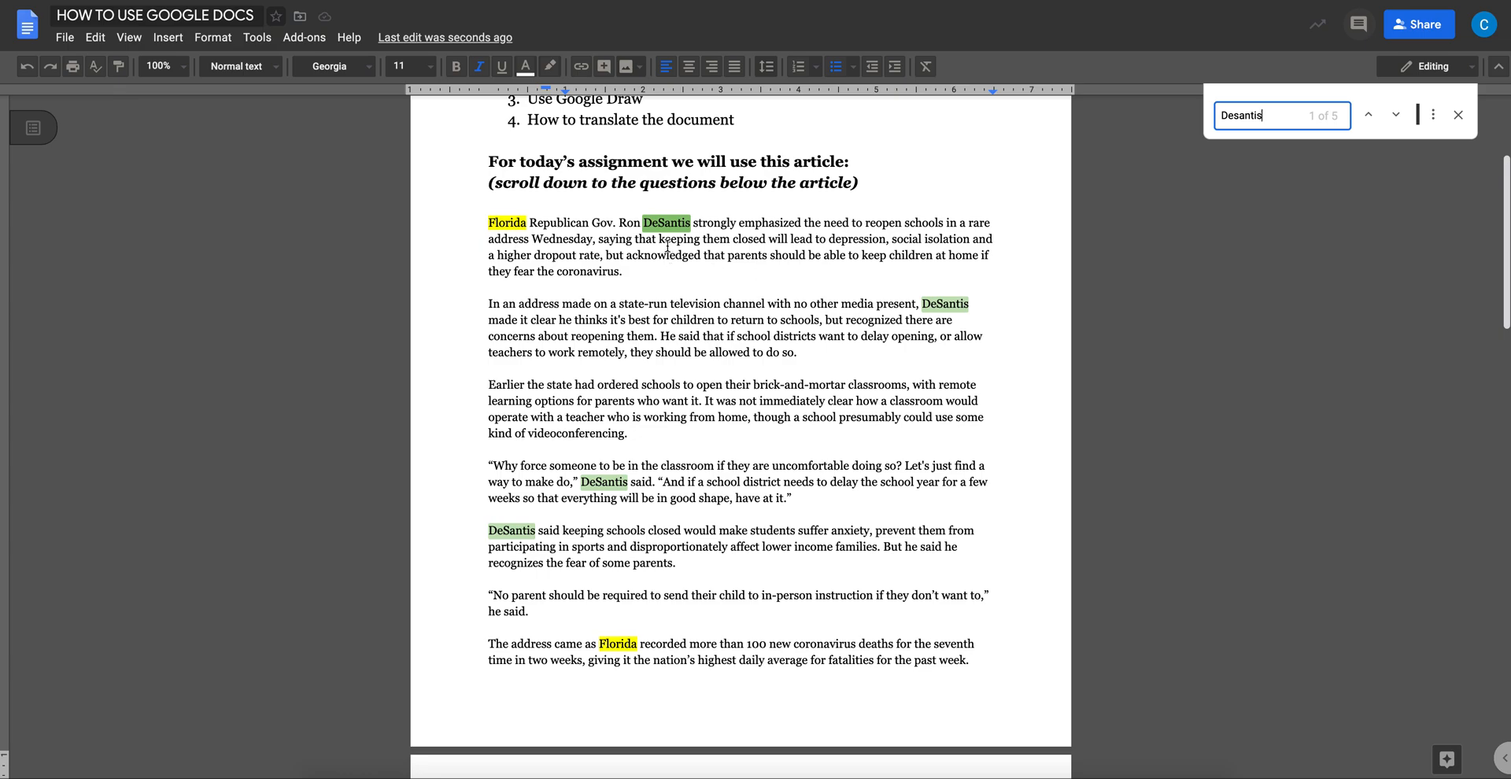
pyautogui.scroll(-1, 935, 301)
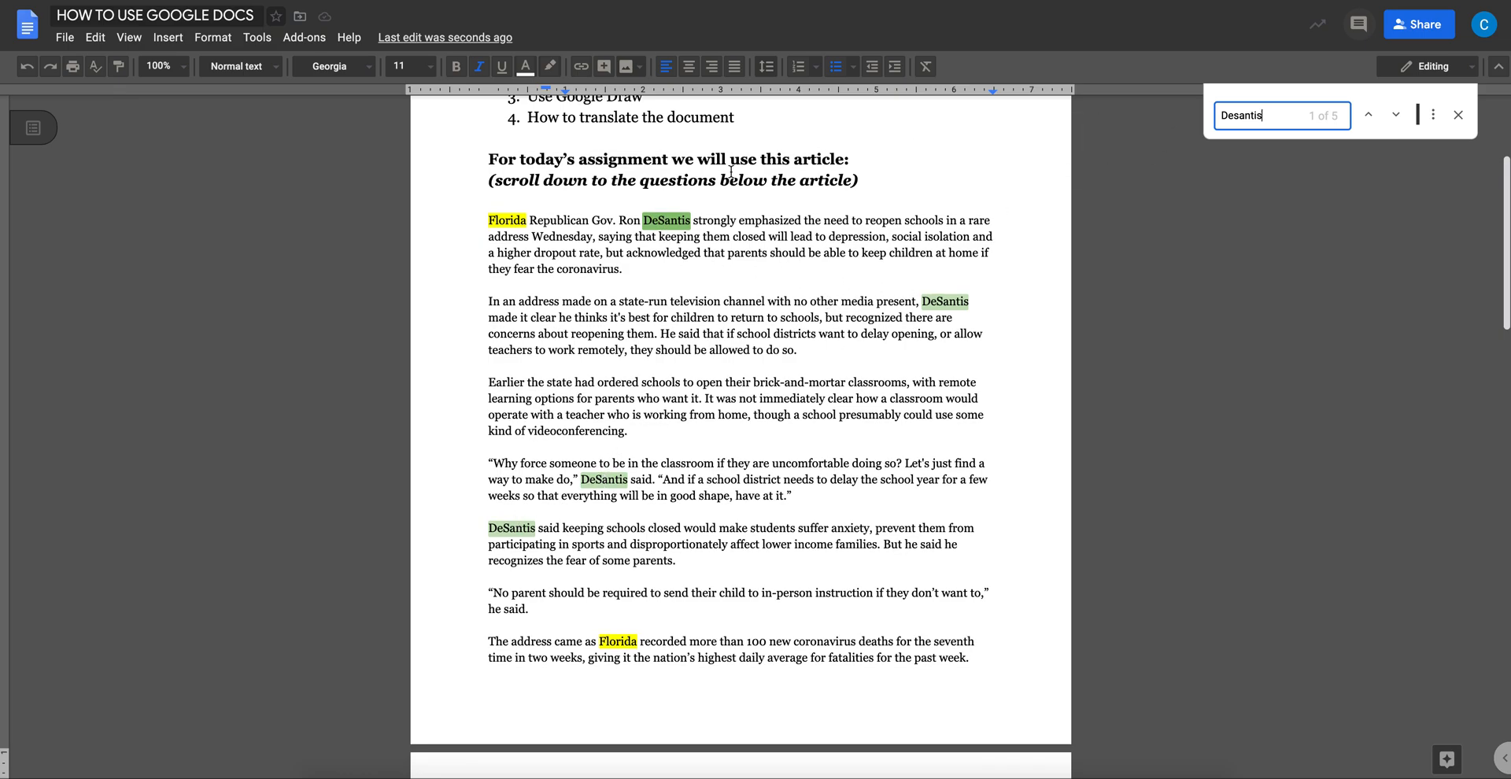
# - Highlight the word DeSantis in bright green in the article's first and second paragraphs
pyautogui.doubleClick(666, 222)
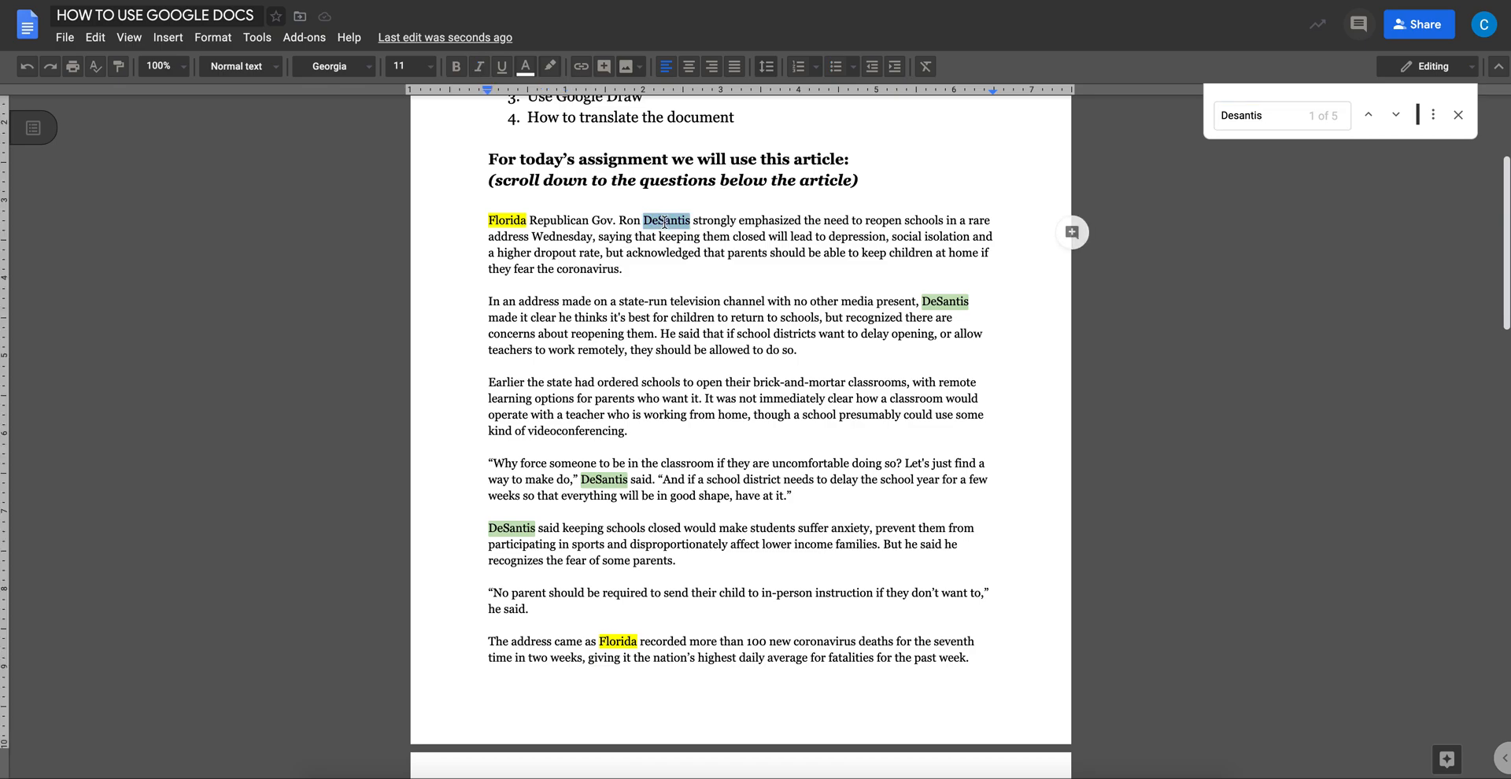
pyautogui.click(560, 70)
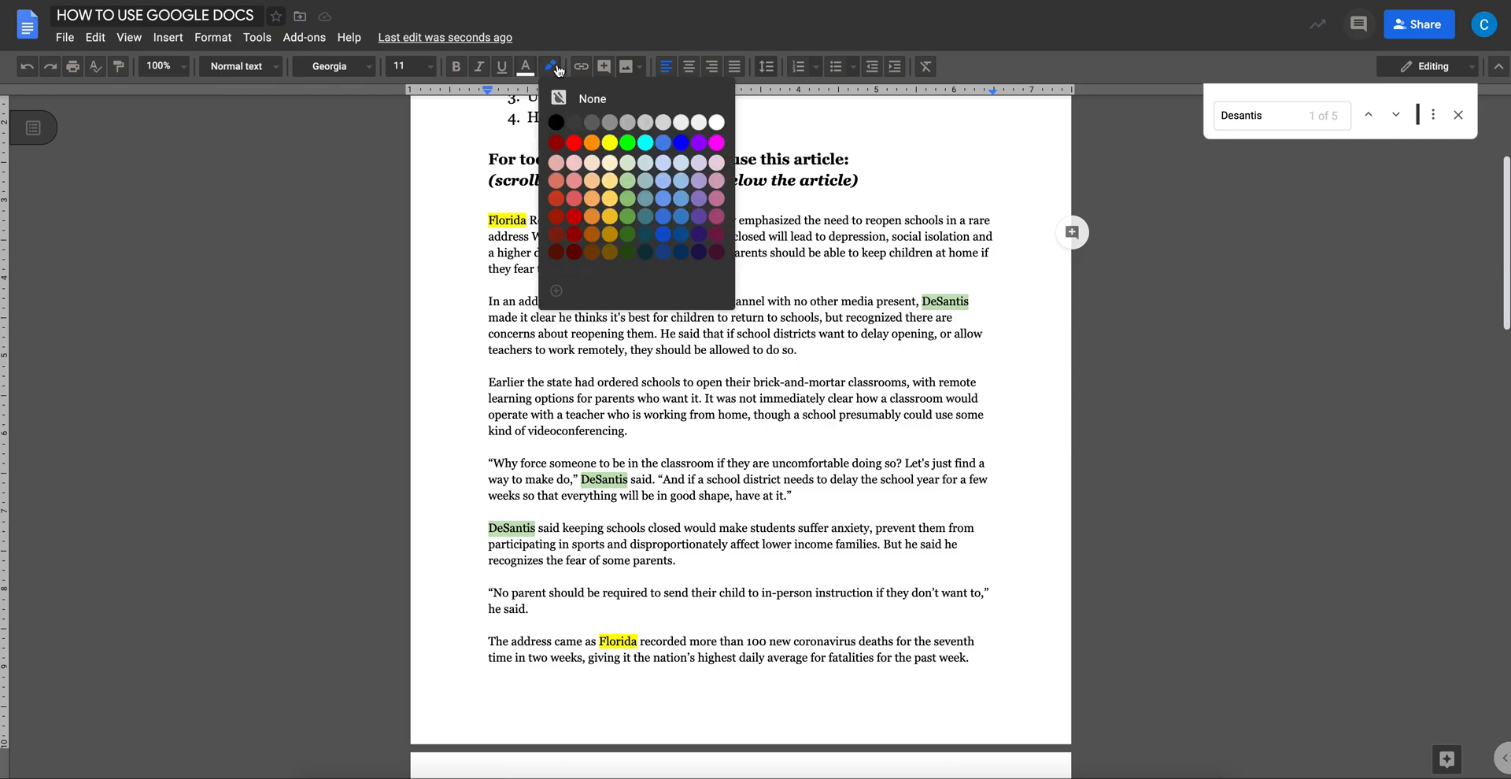
pyautogui.click(630, 150)
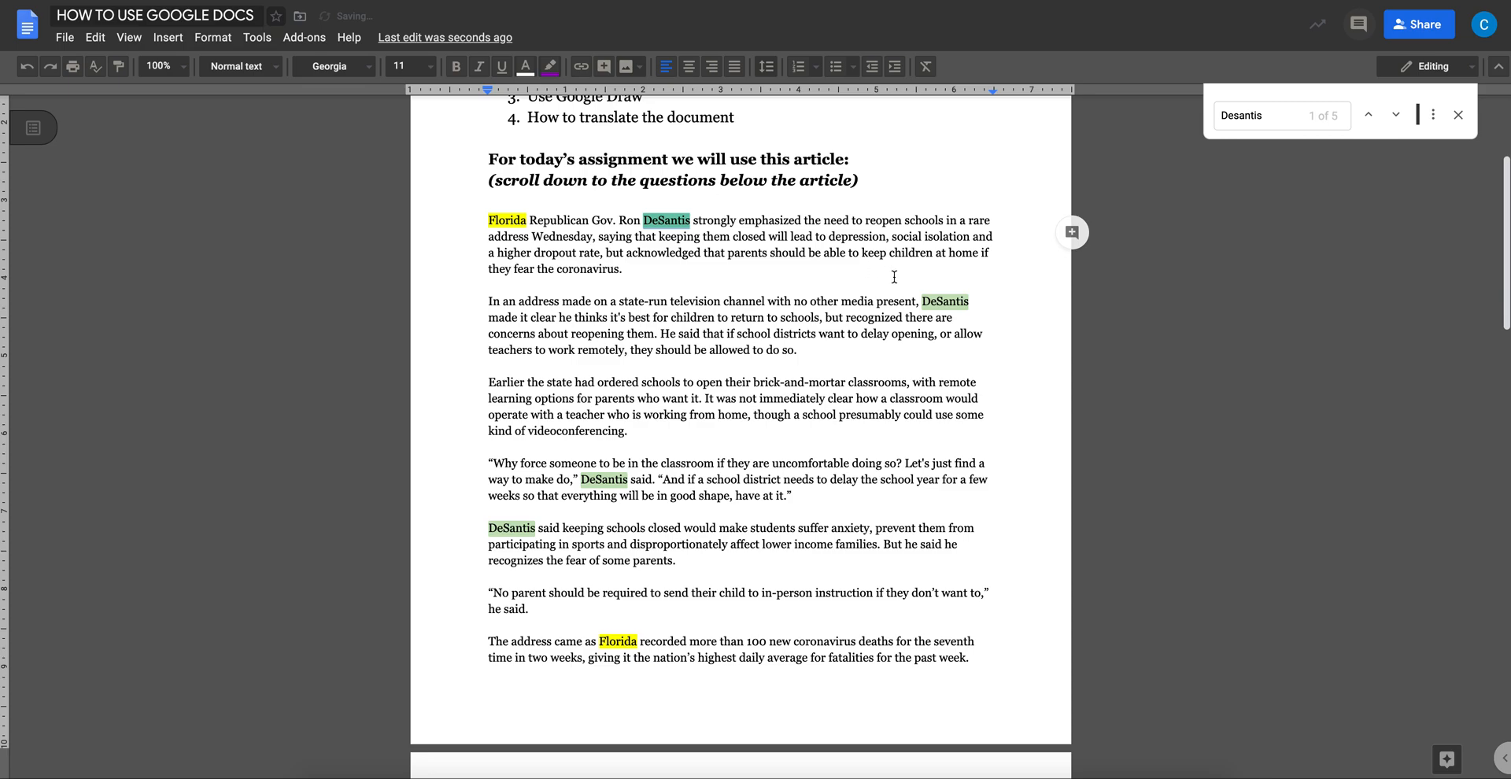
pyautogui.click(552, 68)
pyautogui.click(629, 150)
# - Highlight DeSantis in bright green in the article's fourth and fifth paragraphs, and close the document search
pyautogui.scroll(1, 613, 468)
pyautogui.doubleClick(603, 510)
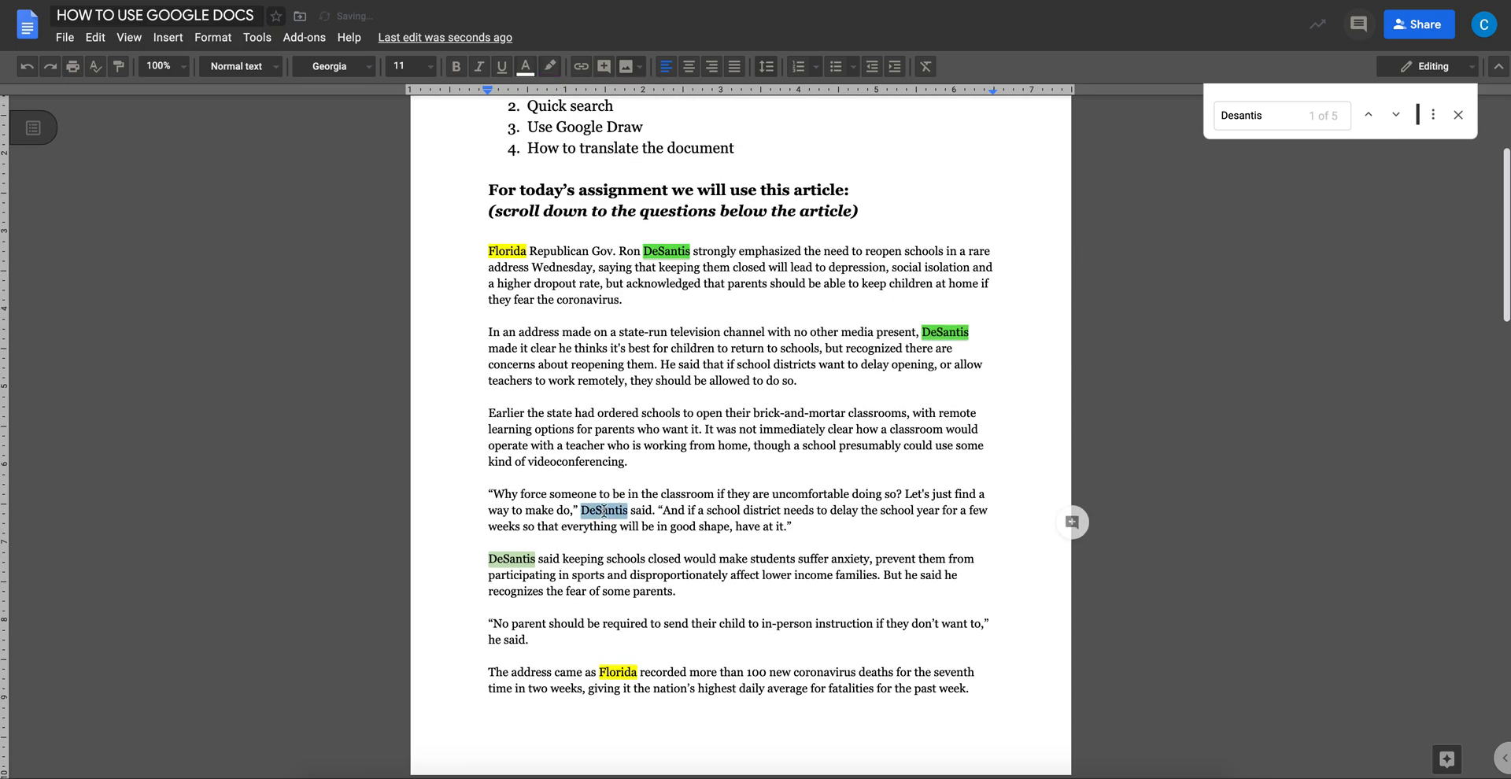
pyautogui.click(550, 68)
pyautogui.click(627, 143)
pyautogui.doubleClick(511, 558)
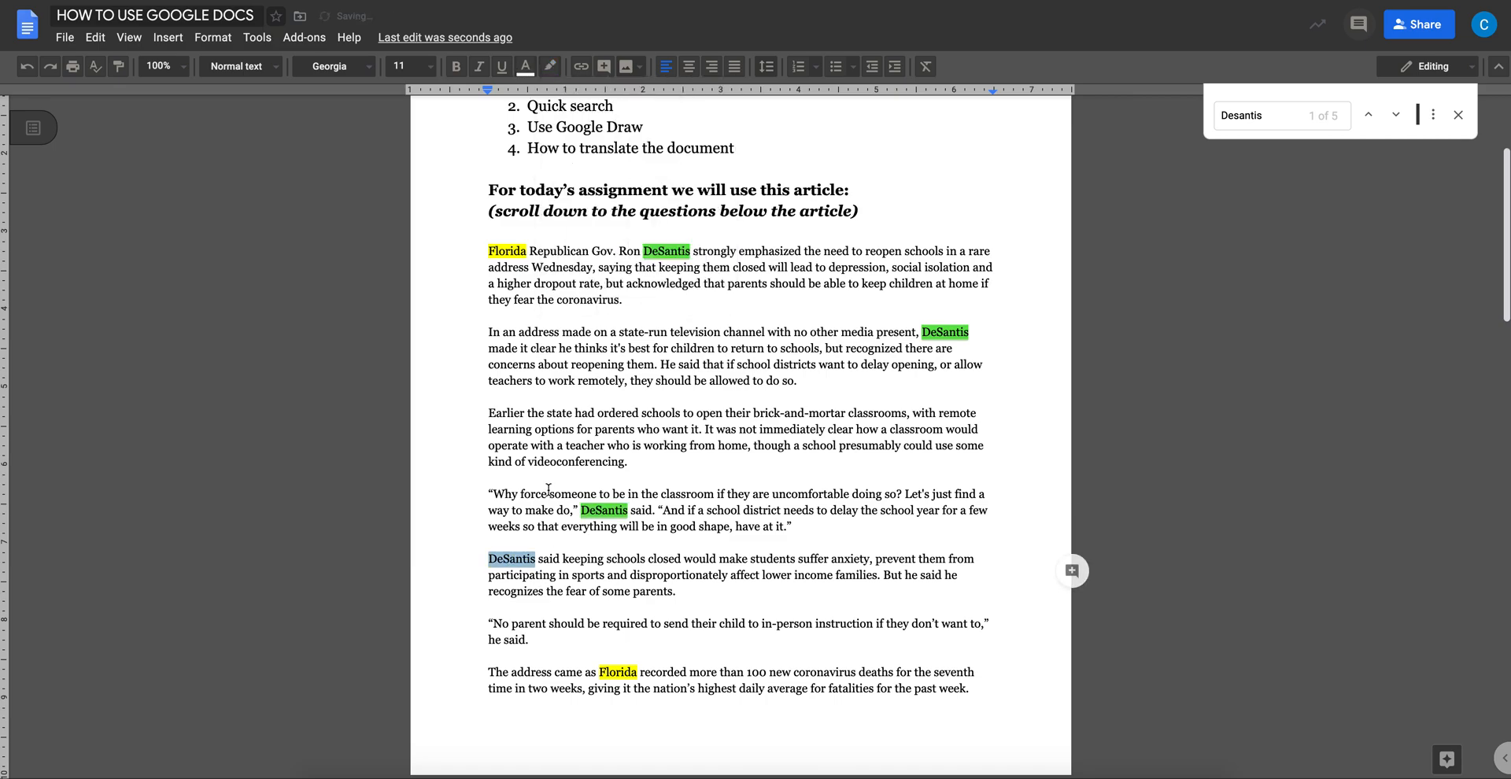
pyautogui.click(550, 68)
pyautogui.click(628, 142)
pyautogui.click(706, 445)
pyautogui.click(1457, 115)
pyautogui.click(1115, 395)
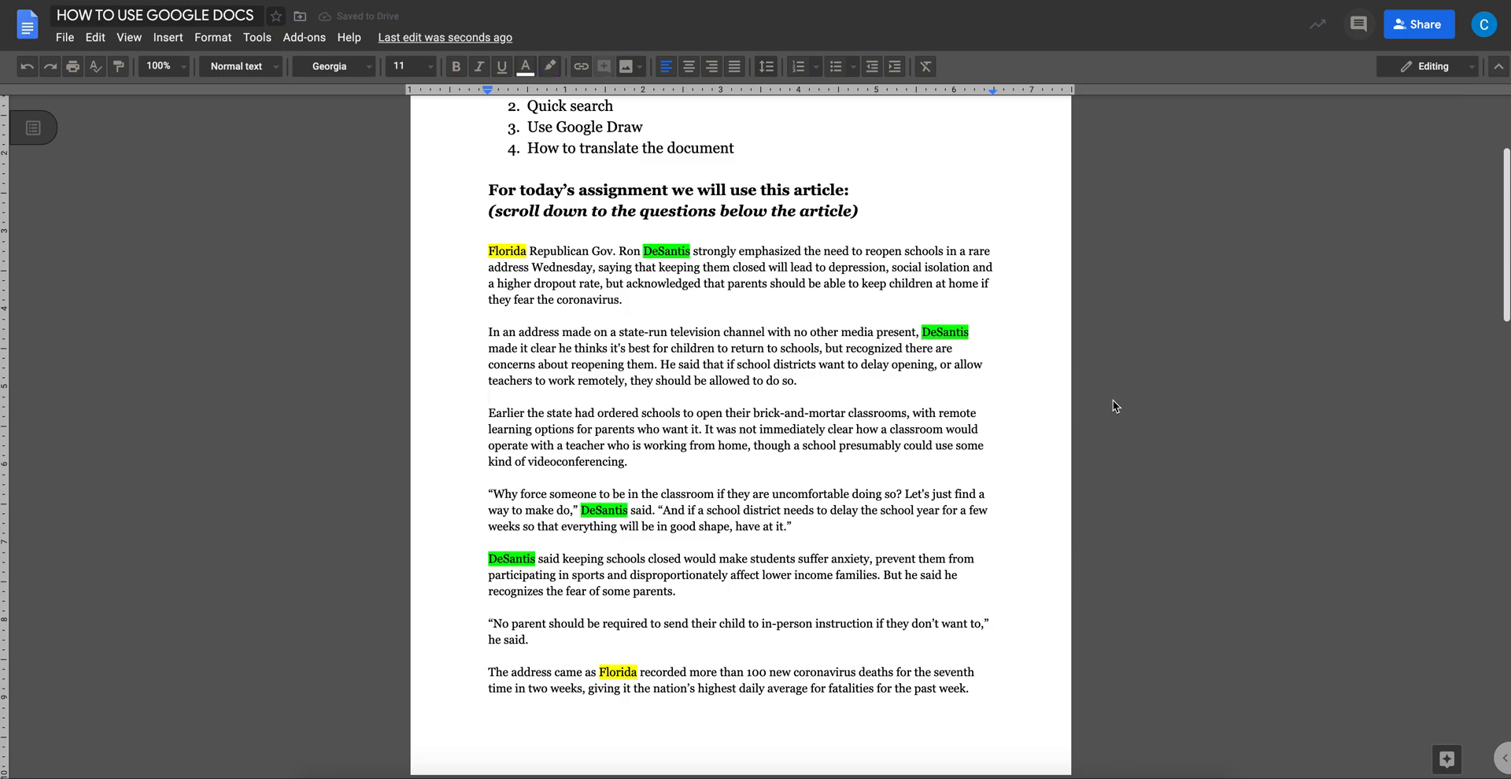
# - Search the document for "brick", step through the matches and return to the one in the article's third paragraph
pyautogui.scroll(-1, 1112, 405)
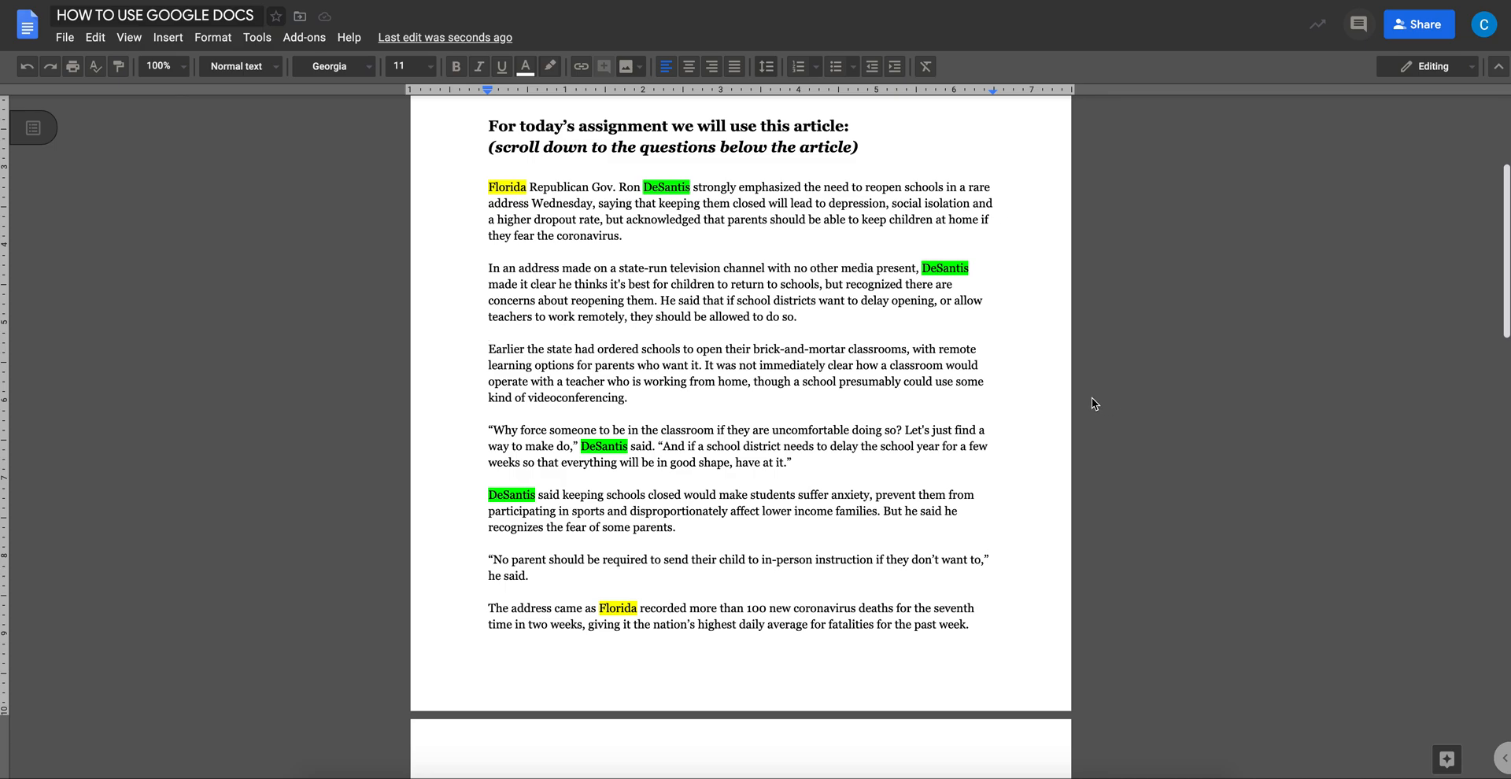
pyautogui.scroll(-8, 1092, 399)
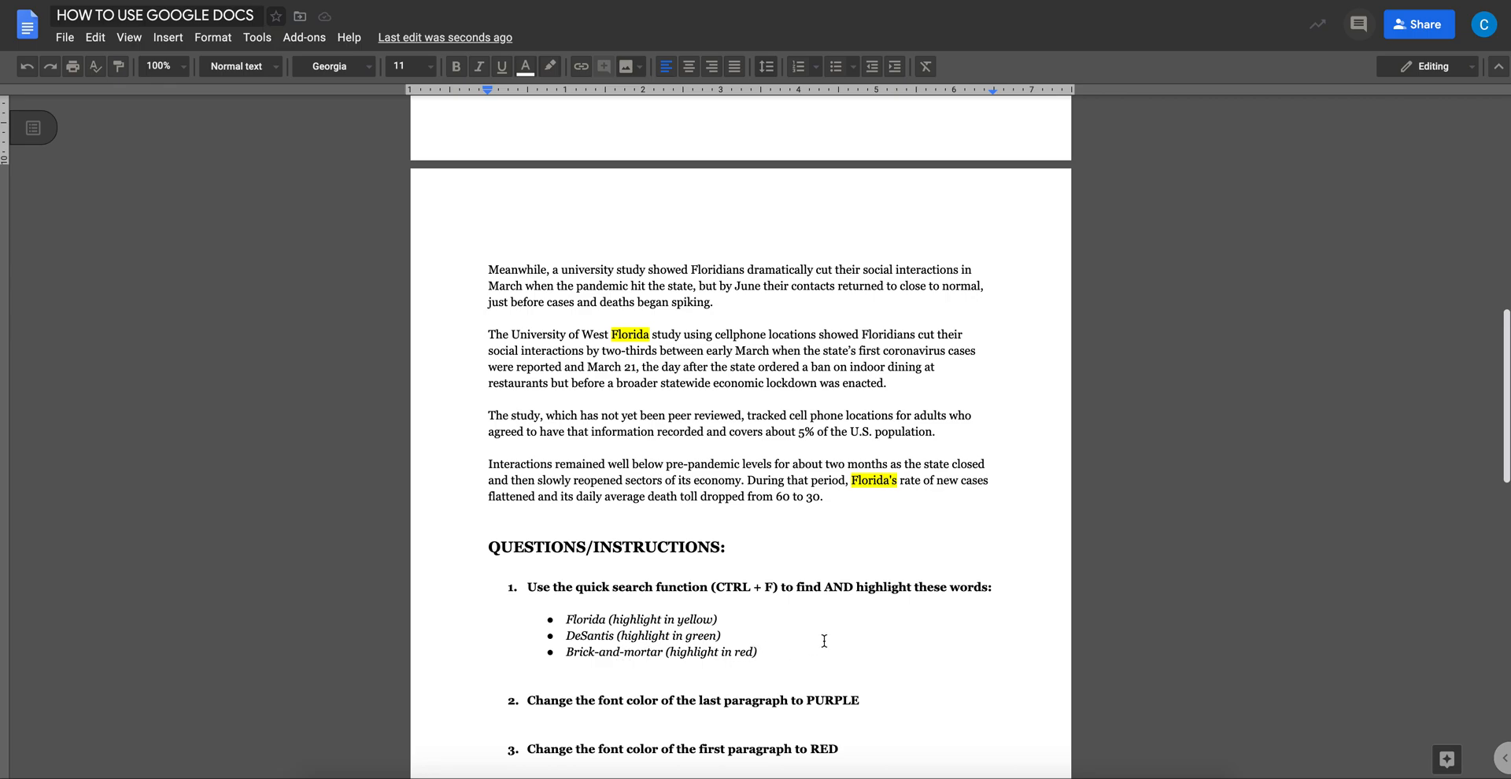
pyautogui.hotkey('ctrl', 'f')
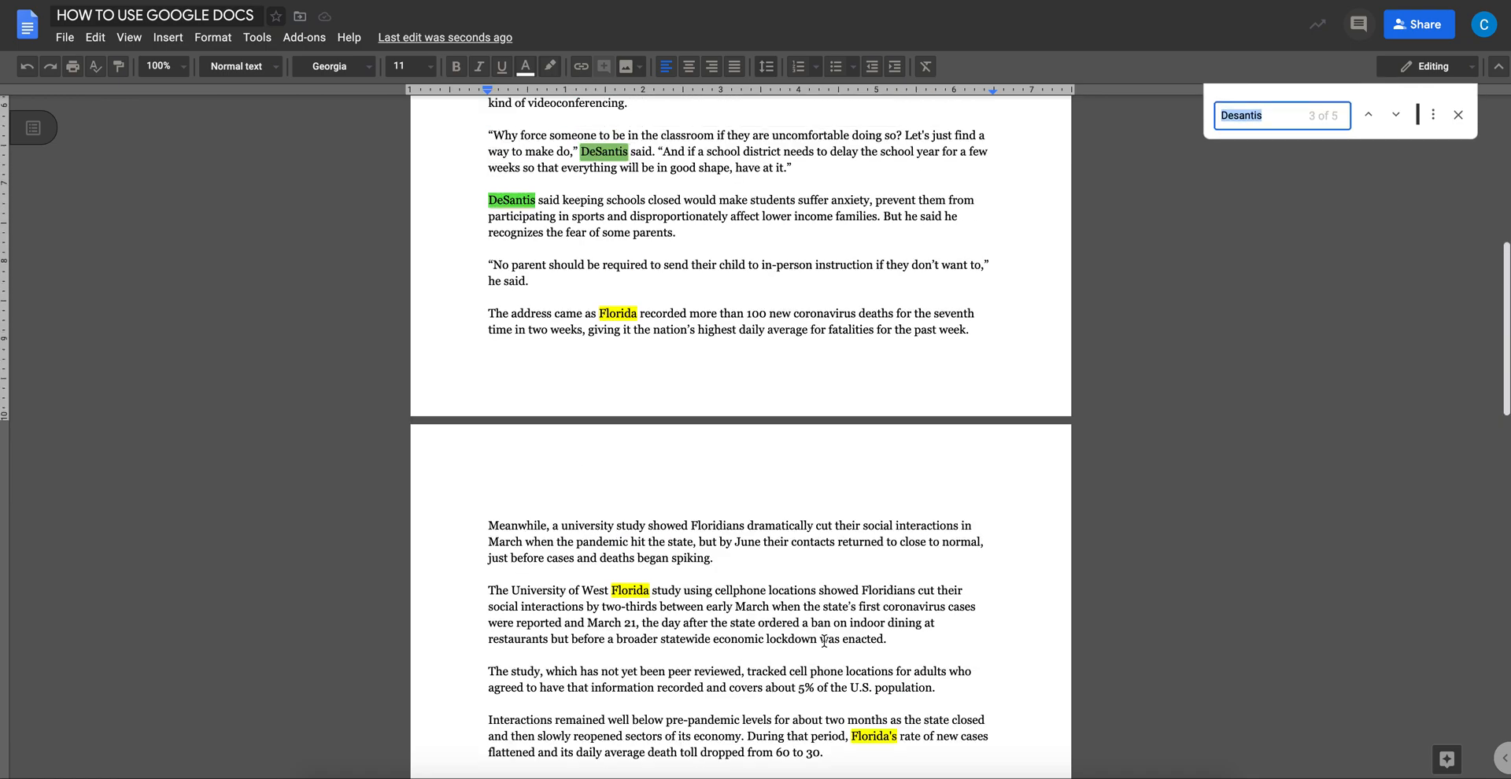
pyautogui.press('BackSpace')
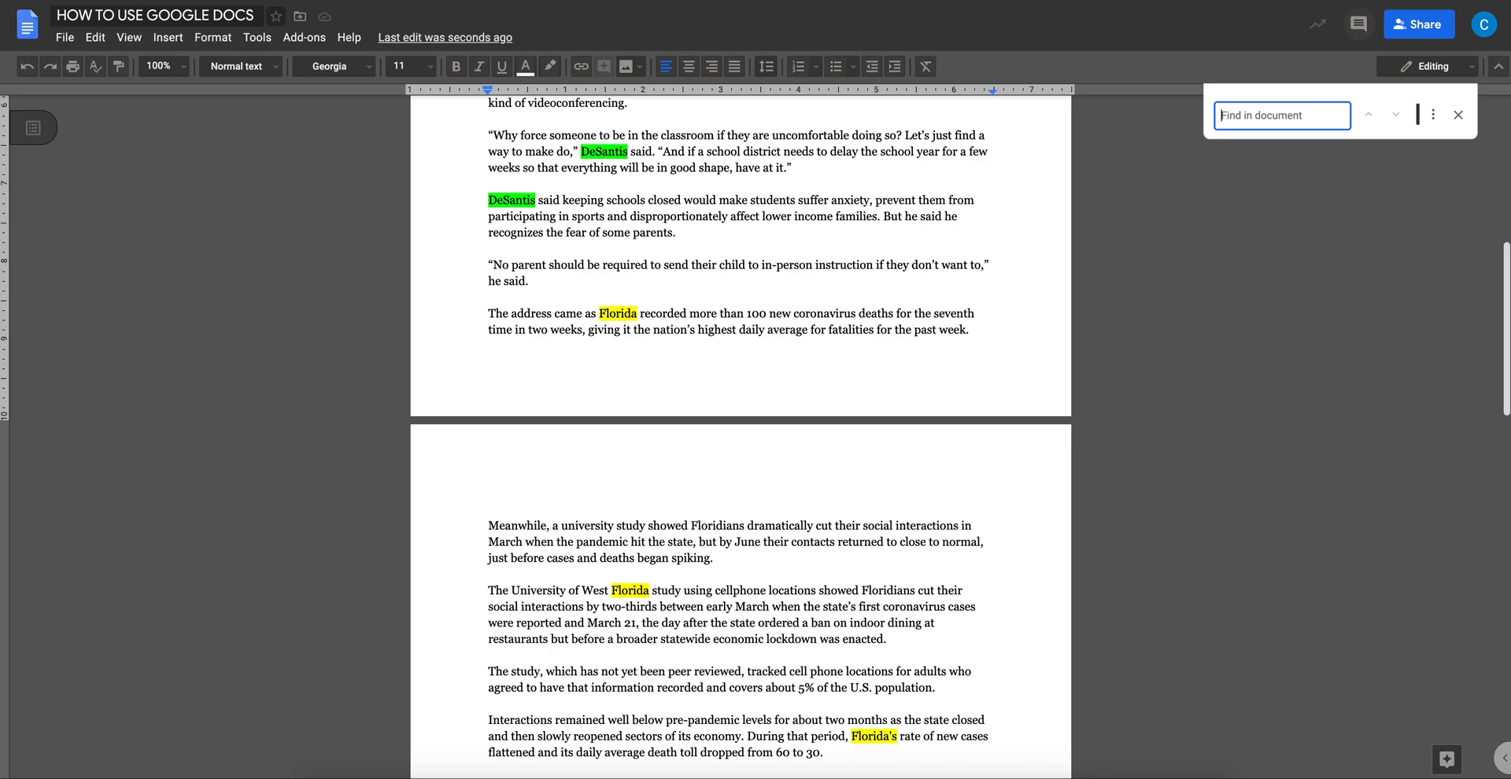
pyautogui.write('brick')
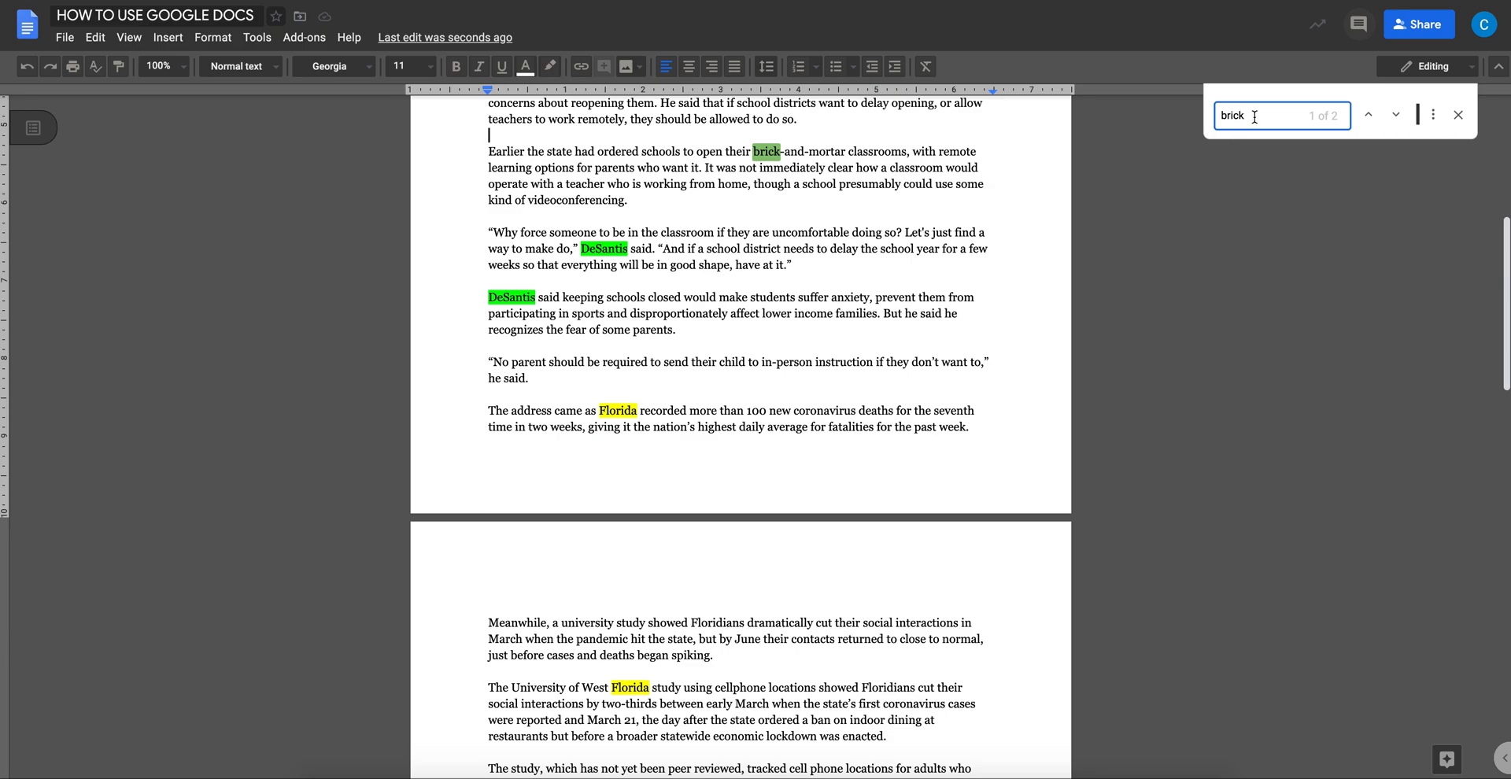
pyautogui.click(1395, 118)
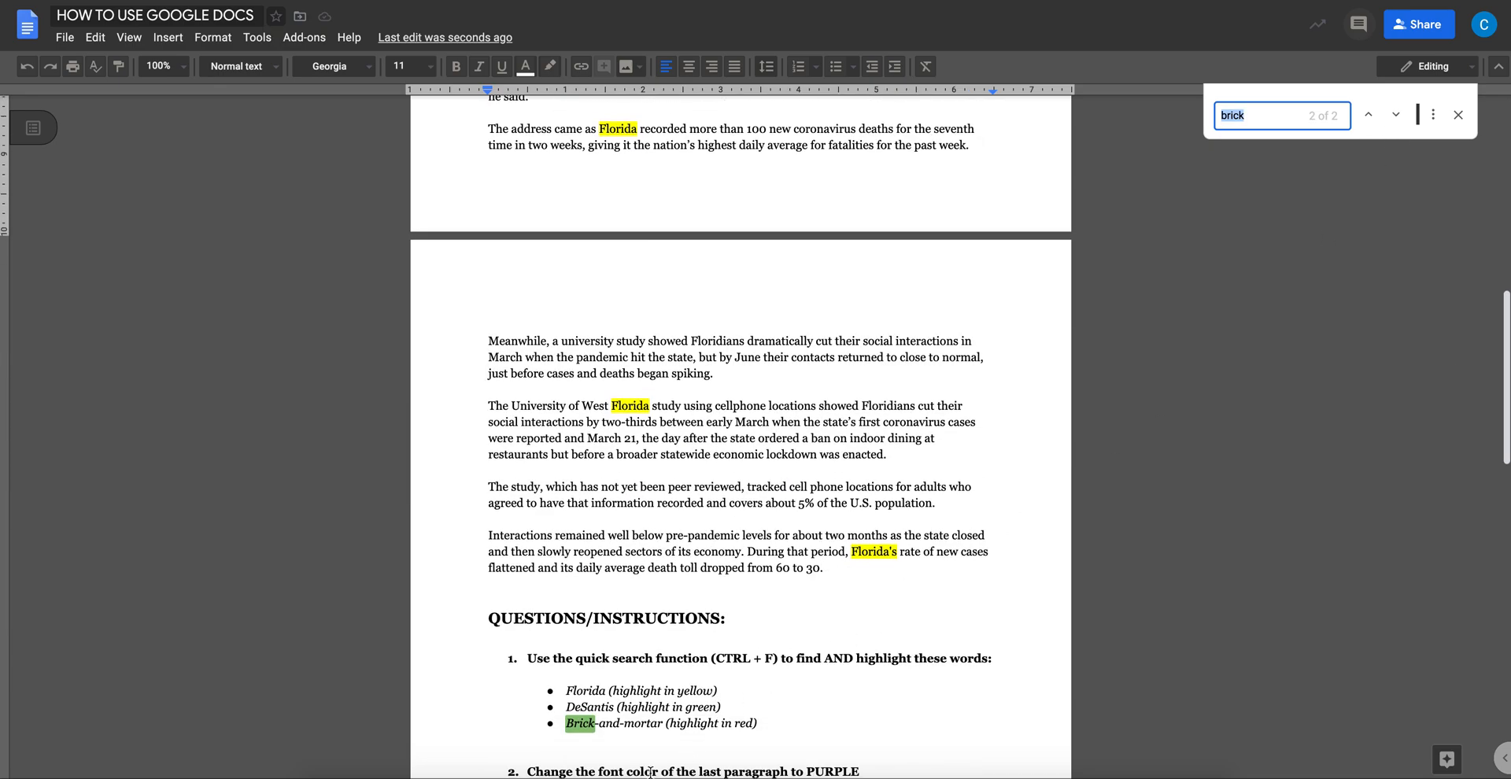
pyautogui.click(1368, 115)
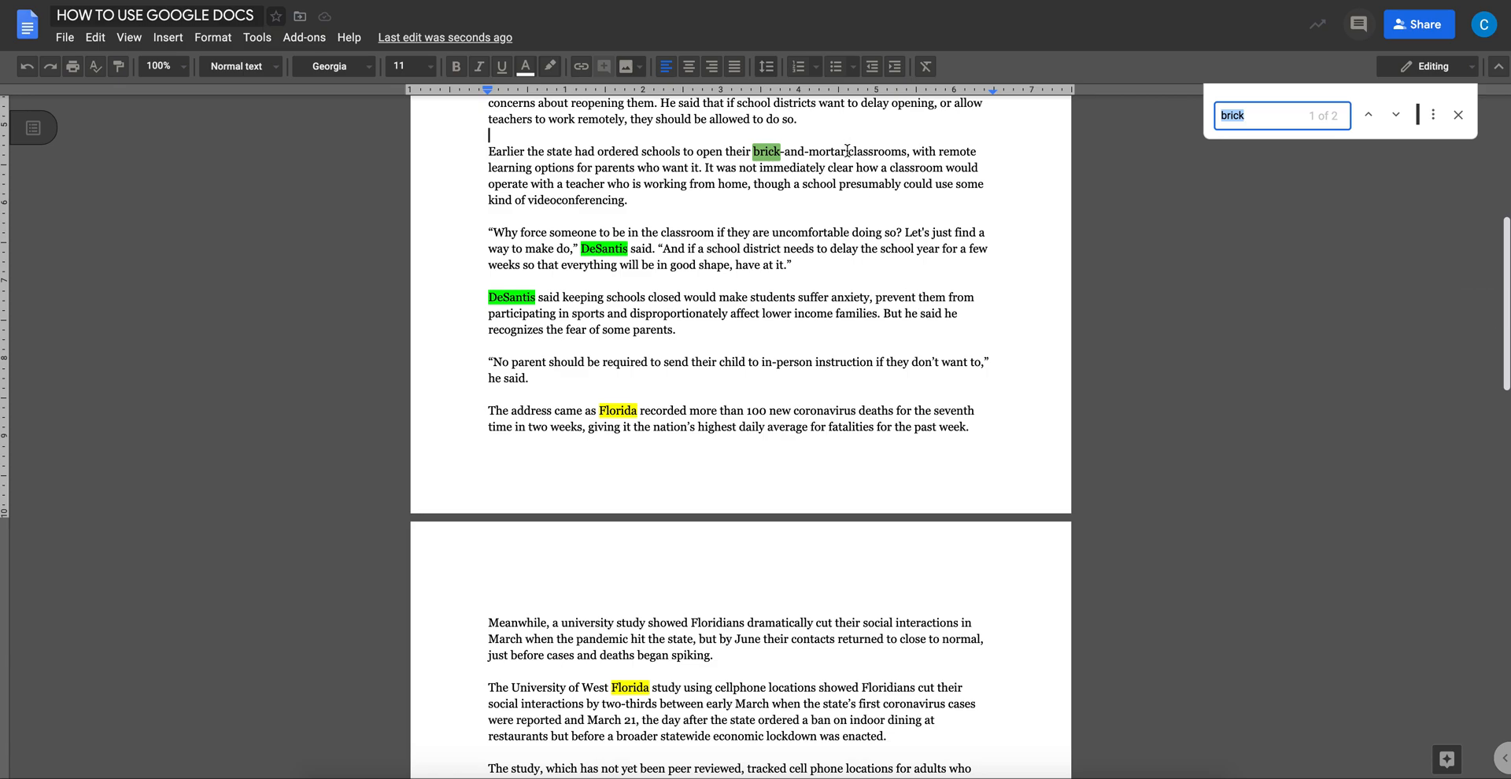
pyautogui.moveTo(847, 152); pyautogui.dragTo(811, 151)
pyautogui.click(800, 144)
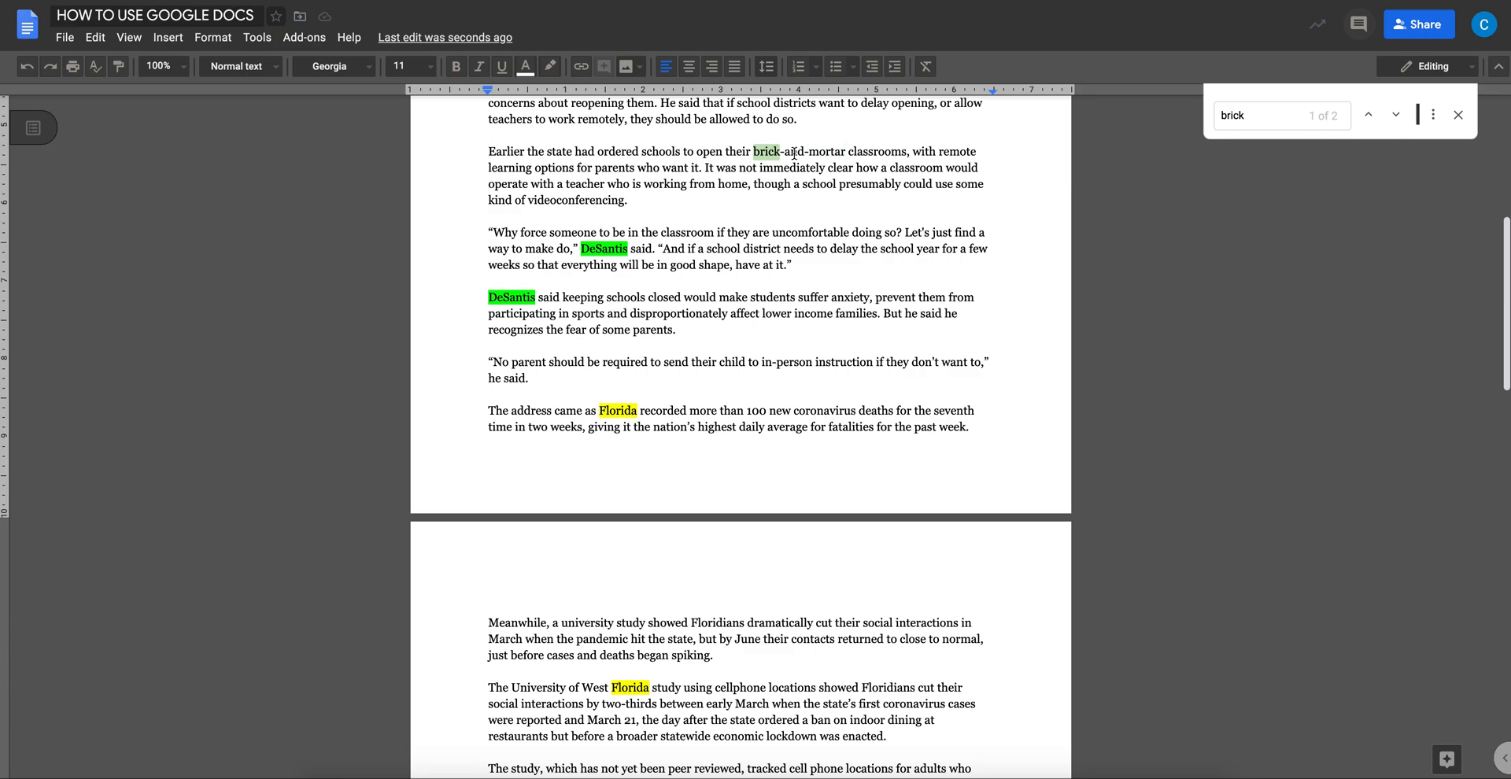
pyautogui.doubleClick(794, 153)
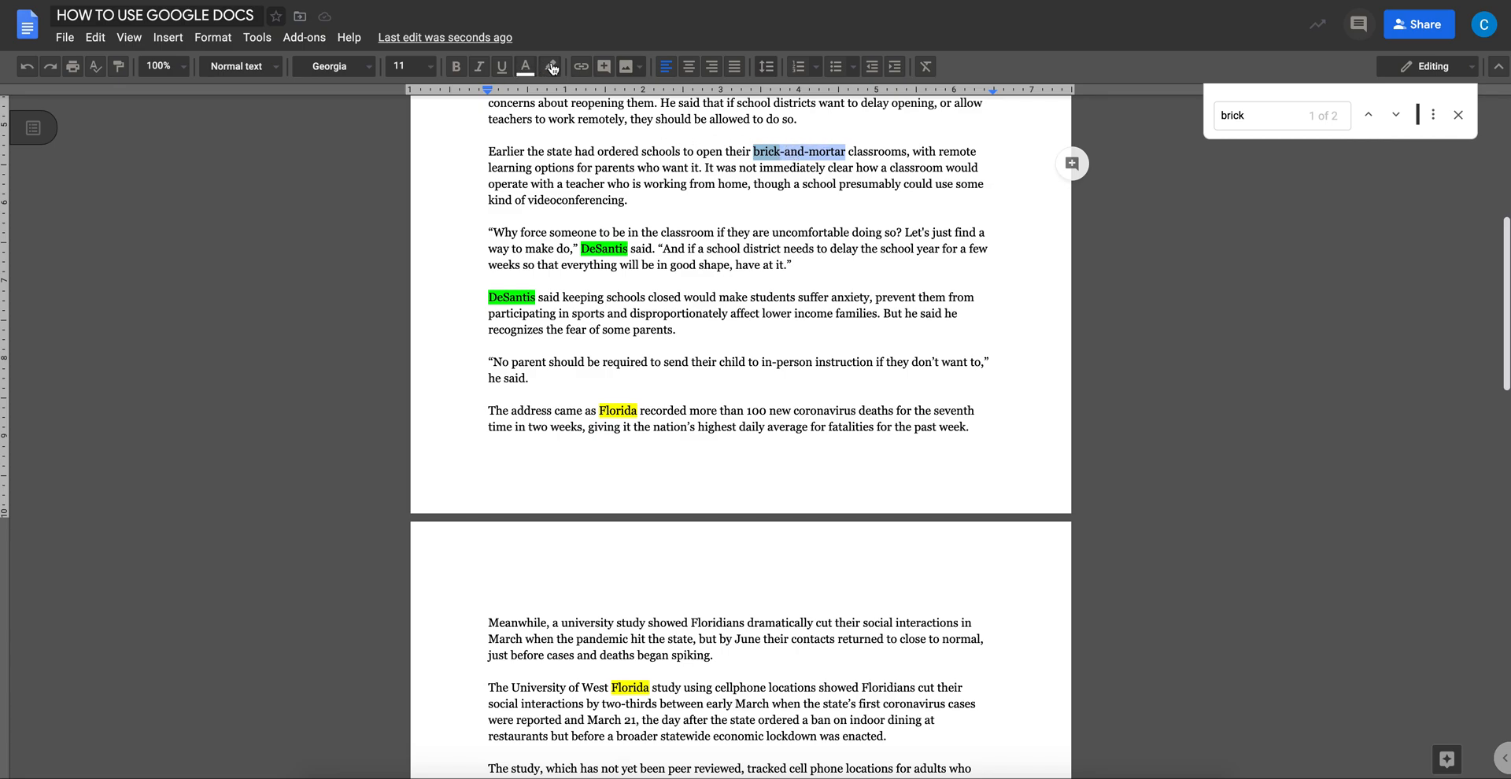
pyautogui.click(532, 138)
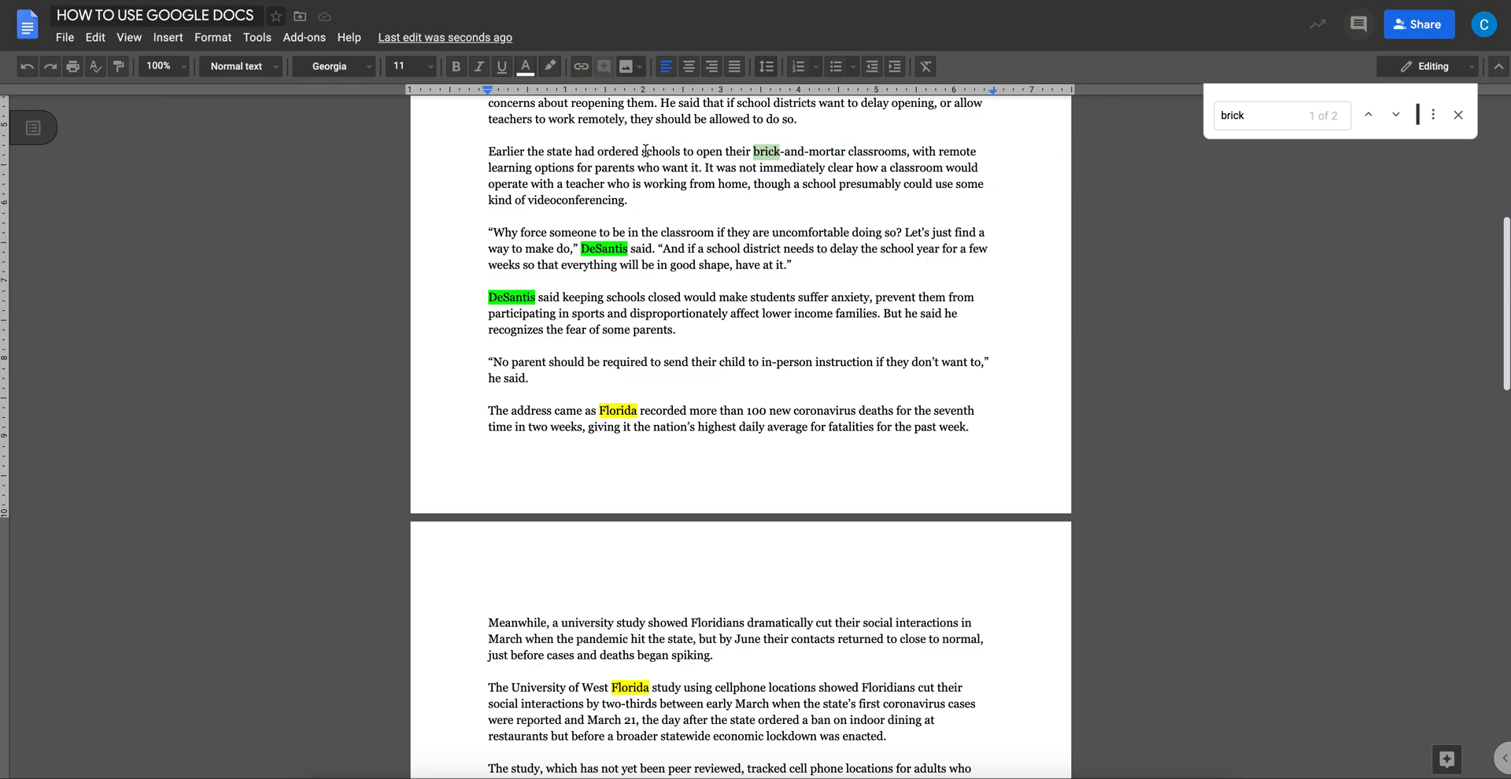
pyautogui.tripleClick(562, 152)
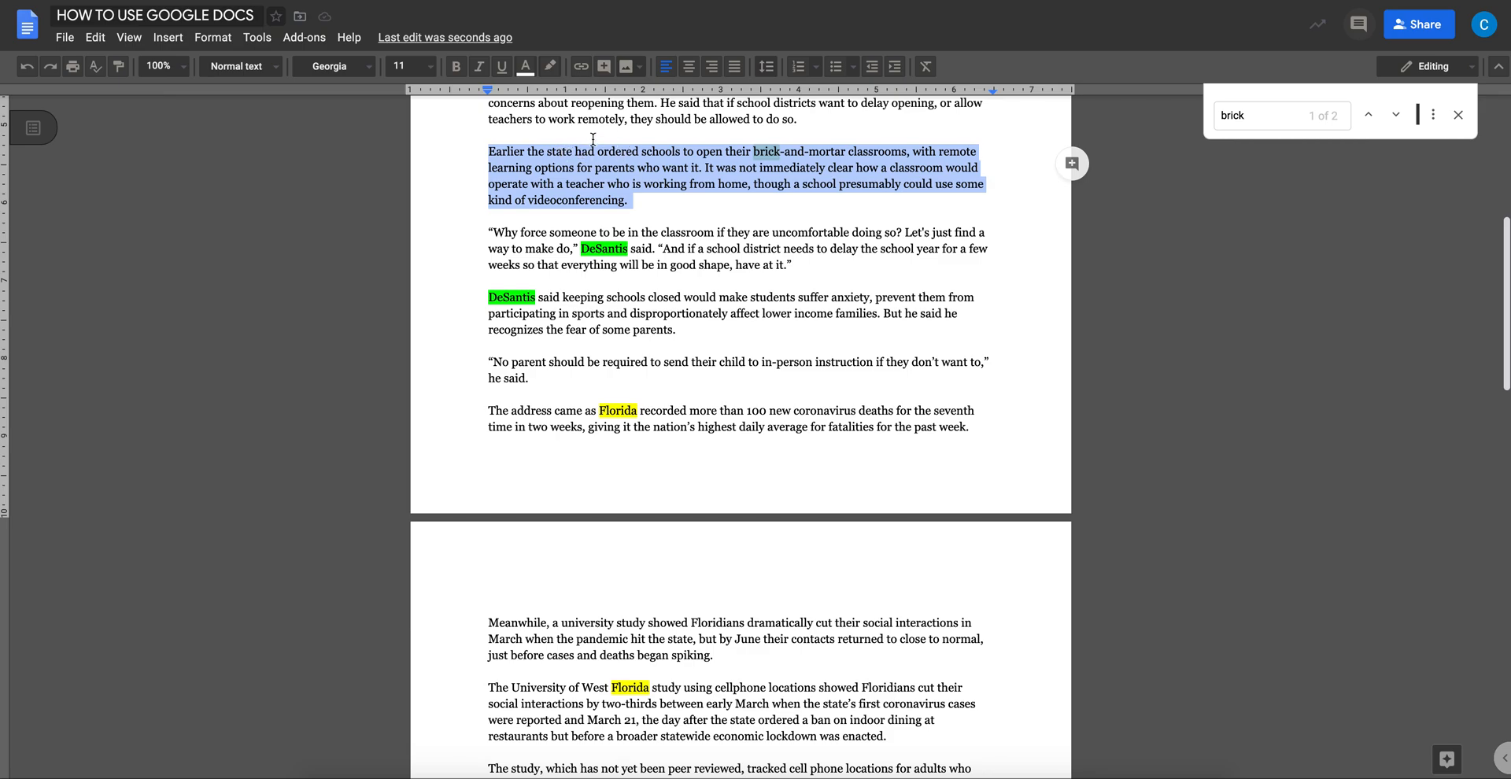
pyautogui.doubleClick(592, 134)
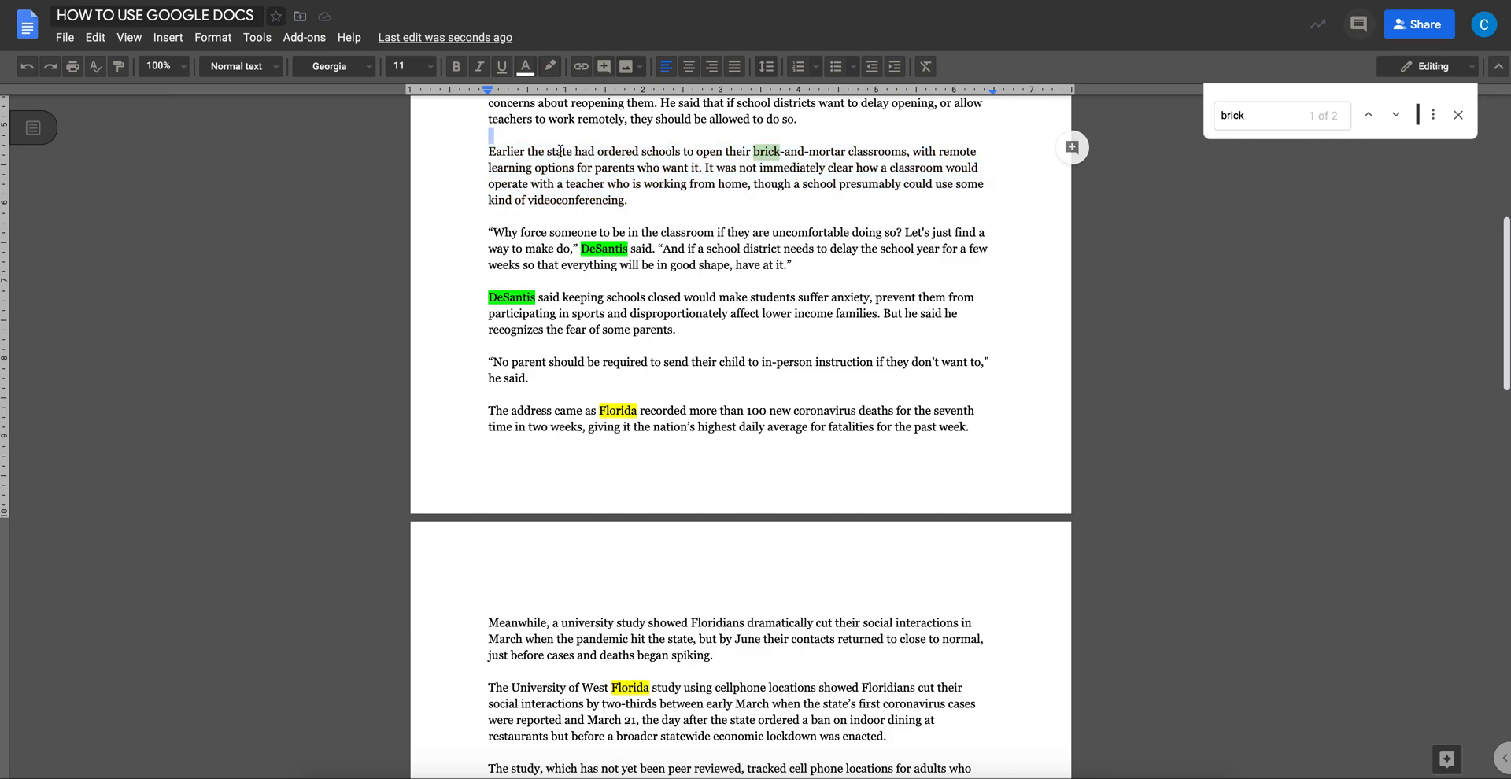
pyautogui.moveTo(488, 152); pyautogui.dragTo(662, 154)
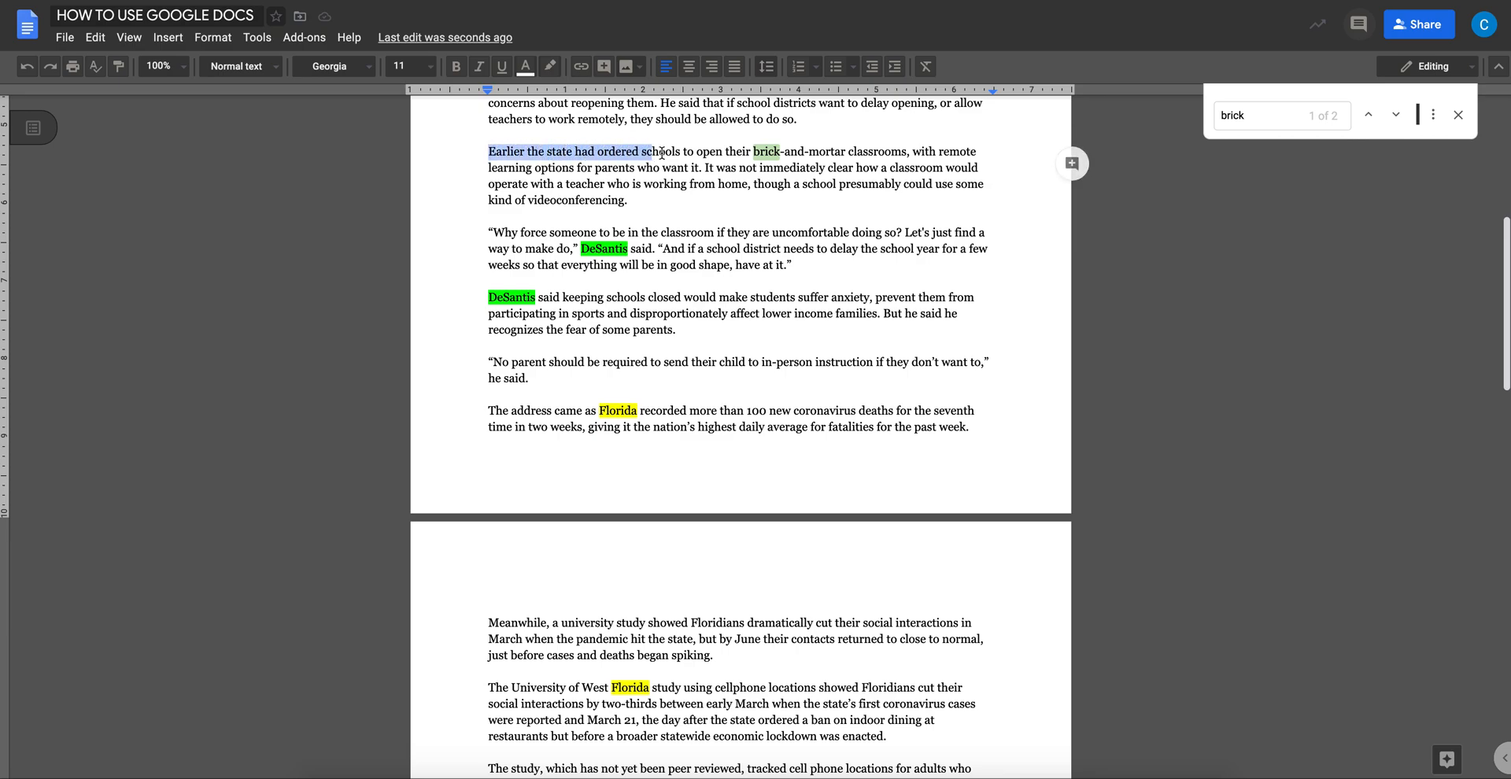
pyautogui.click(708, 146)
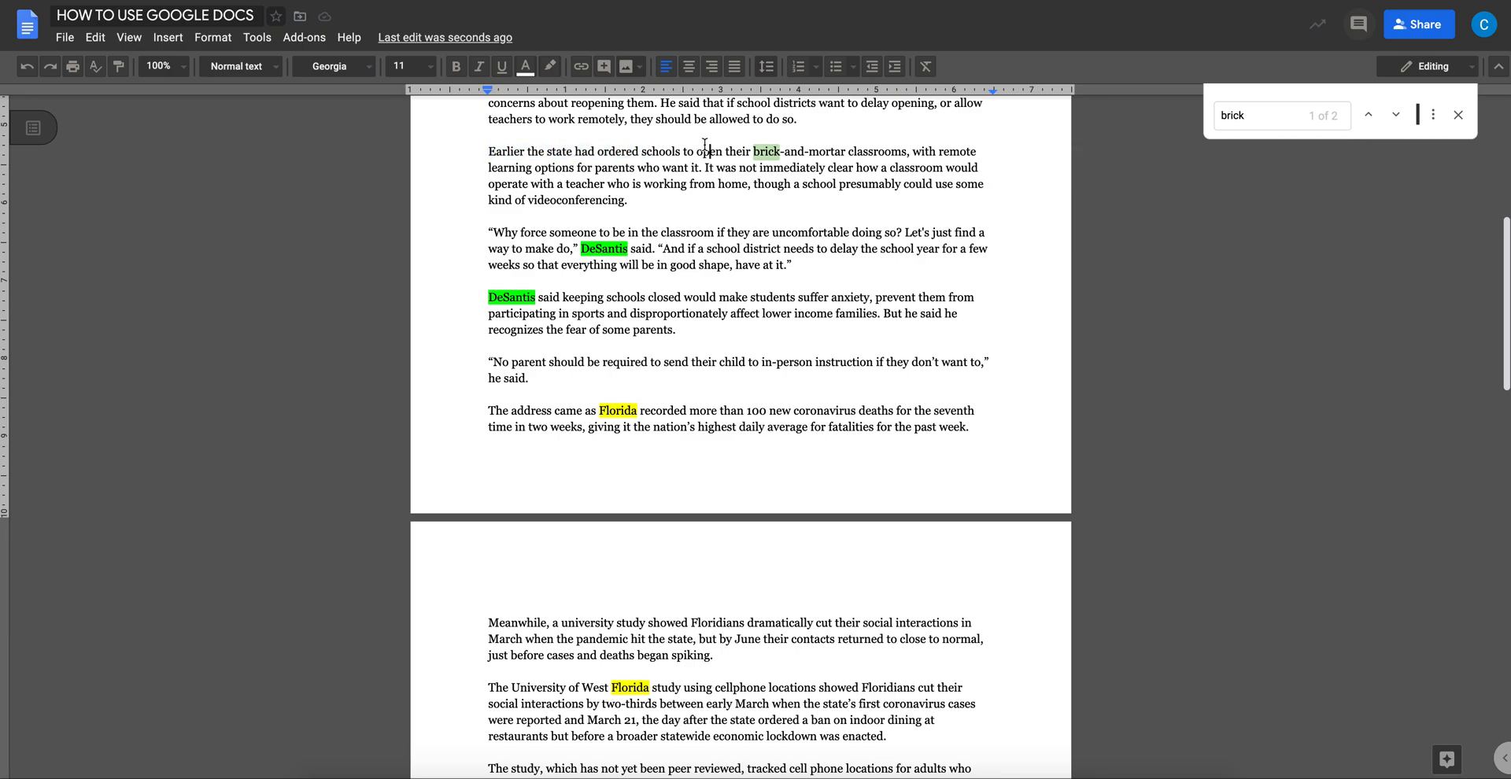
# - Highlight brick-and-mortar in bright red in the article's third paragraph
pyautogui.doubleClick(799, 153)
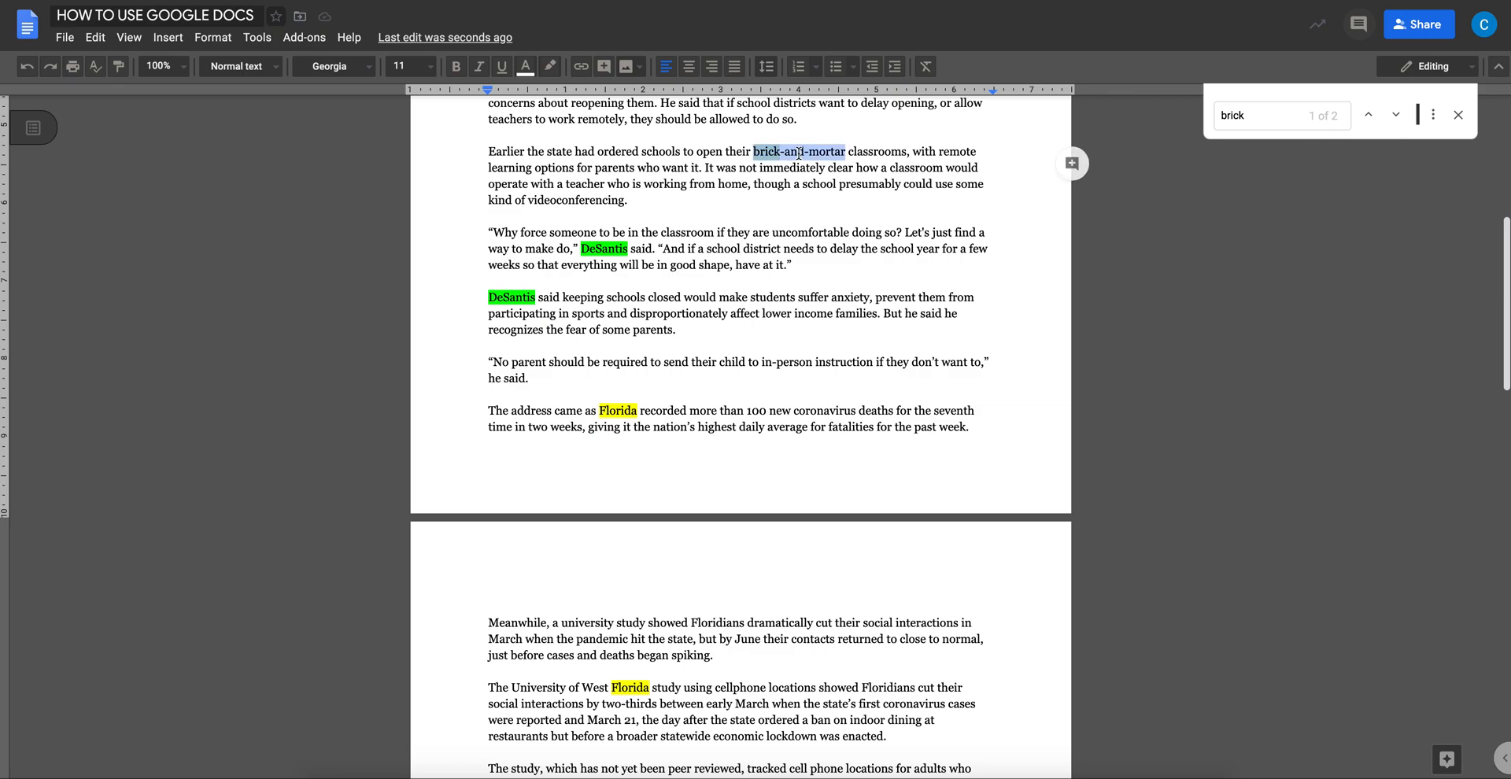
pyautogui.click(552, 67)
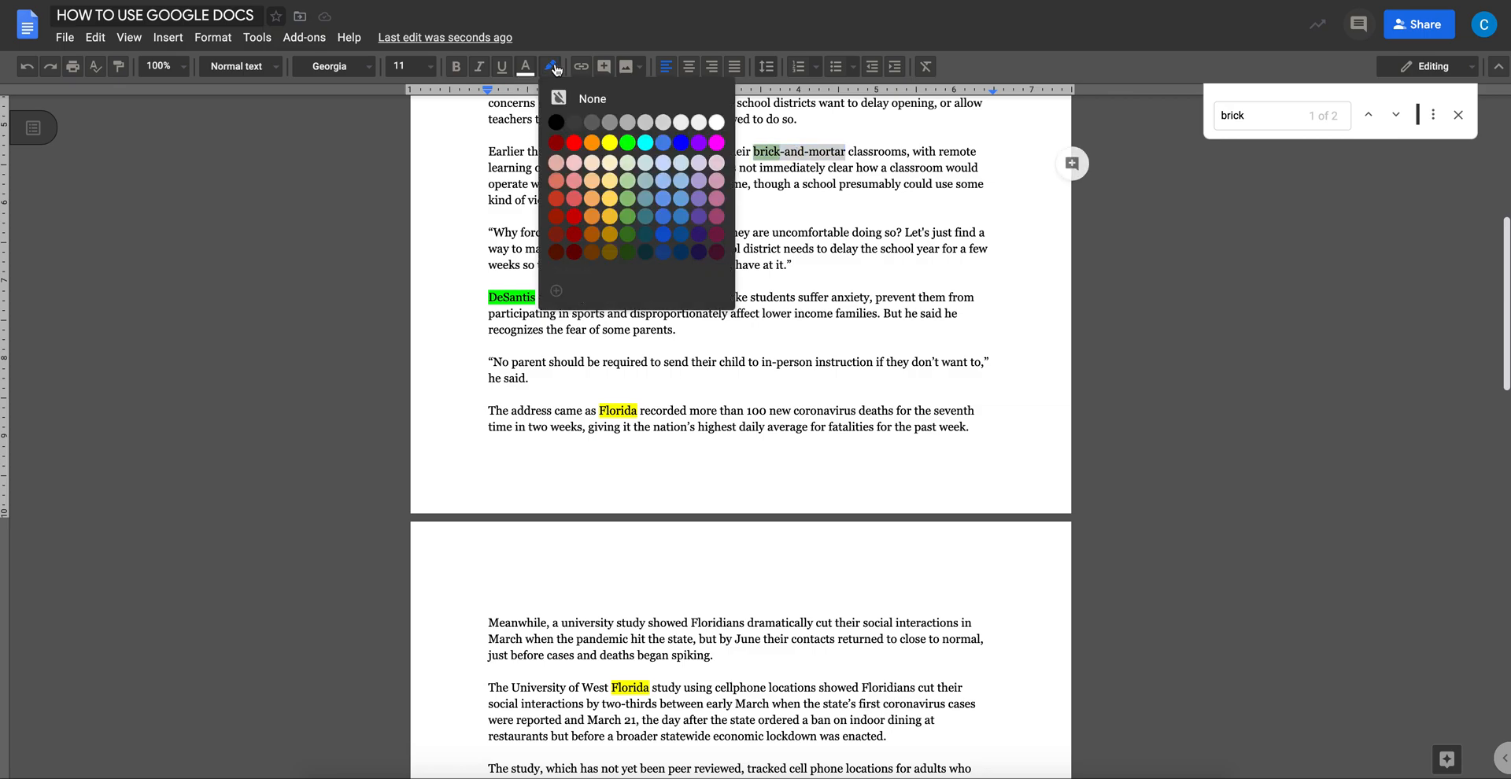
pyautogui.click(575, 143)
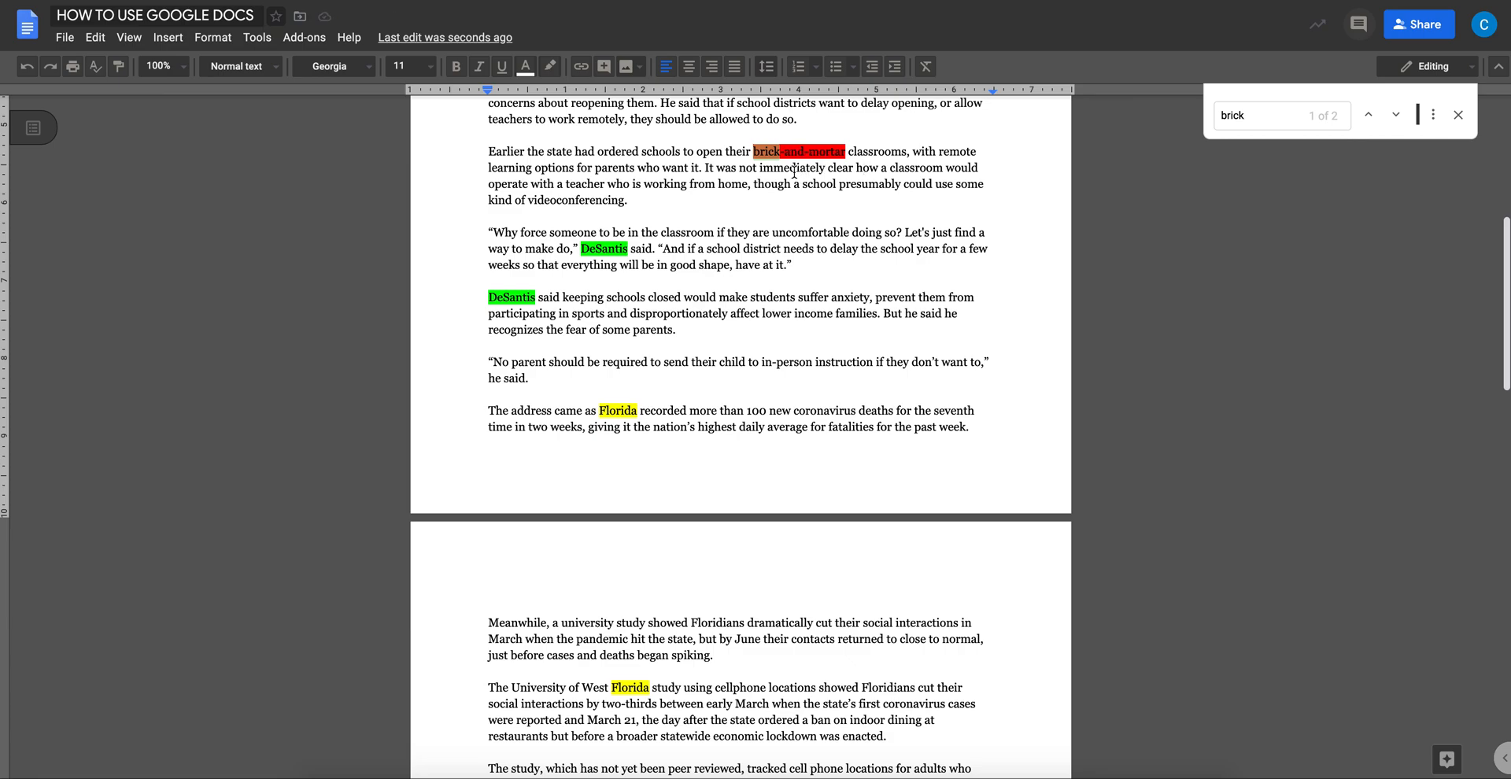
# - Set the highlight of brick-and-mortar in the article's third paragraph to a lighter red, and close the document search
pyautogui.doubleClick(795, 153)
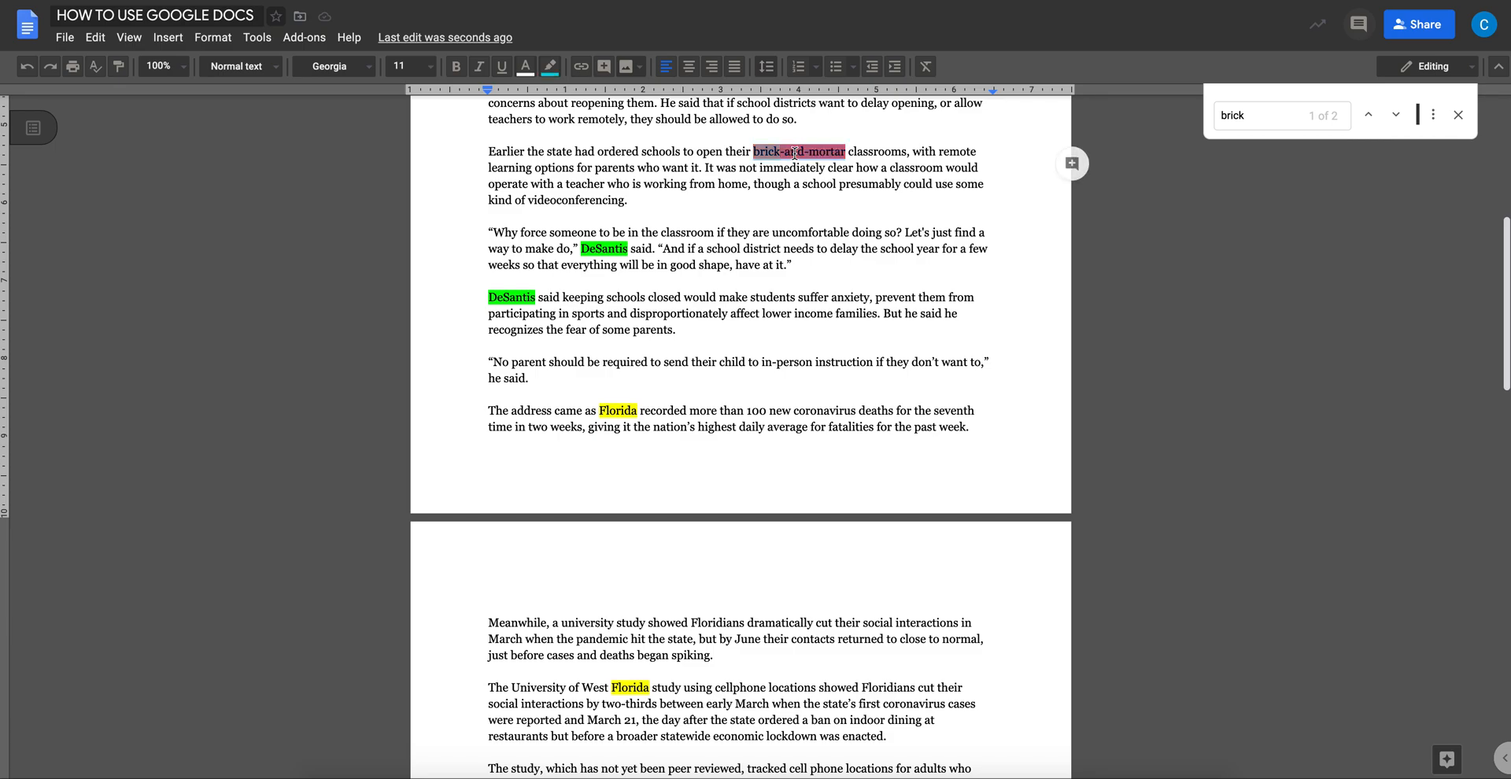
pyautogui.click(552, 68)
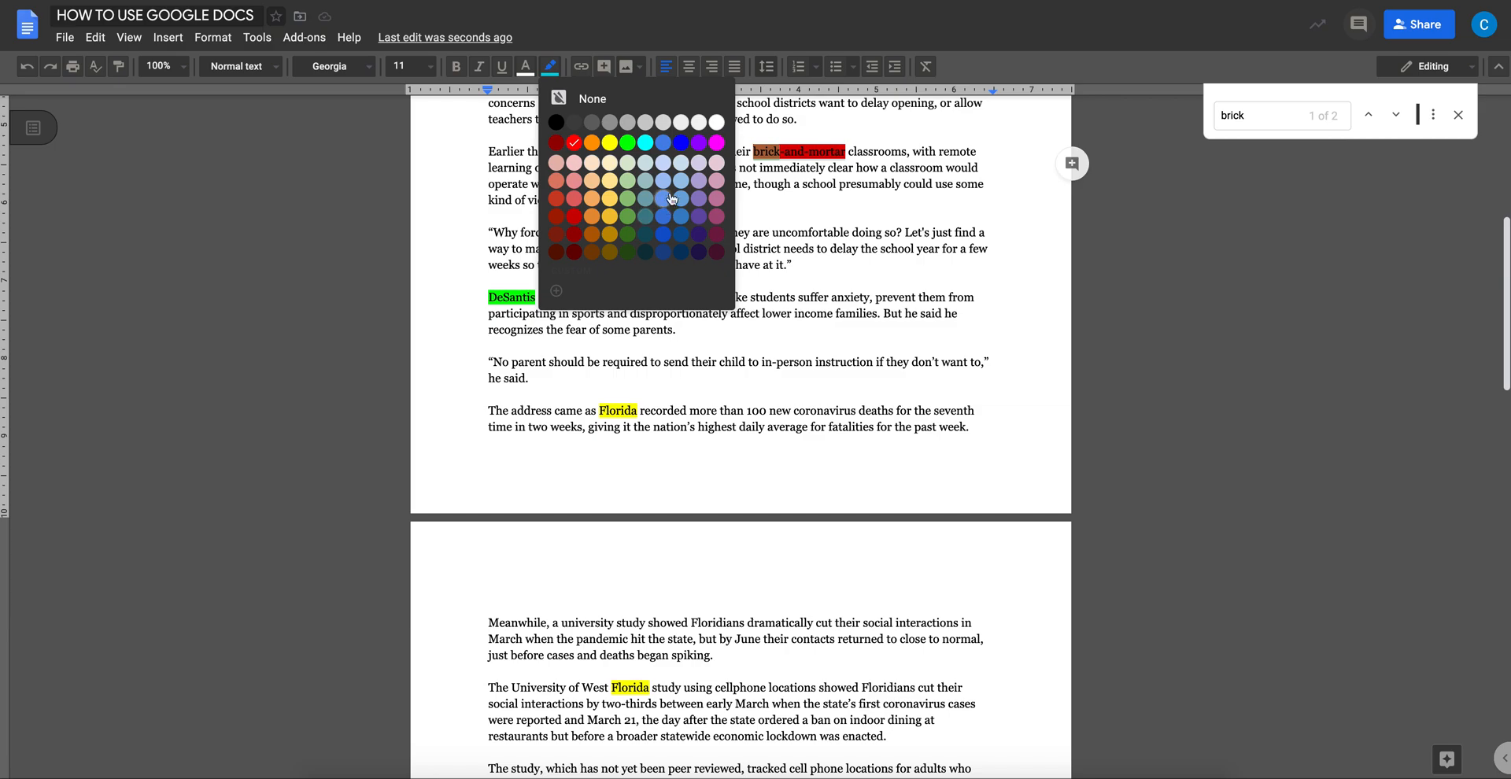
pyautogui.click(575, 185)
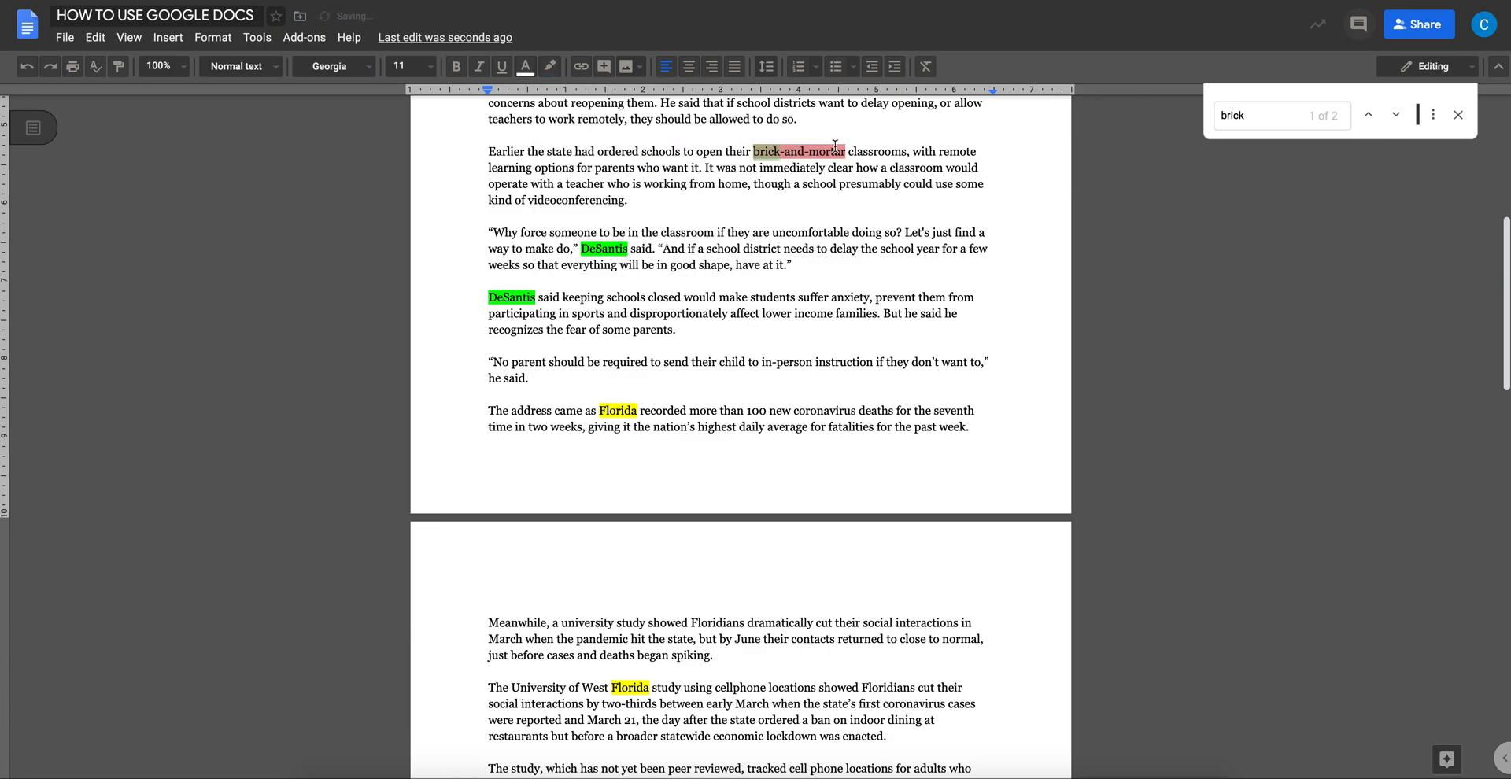
pyautogui.click(1458, 115)
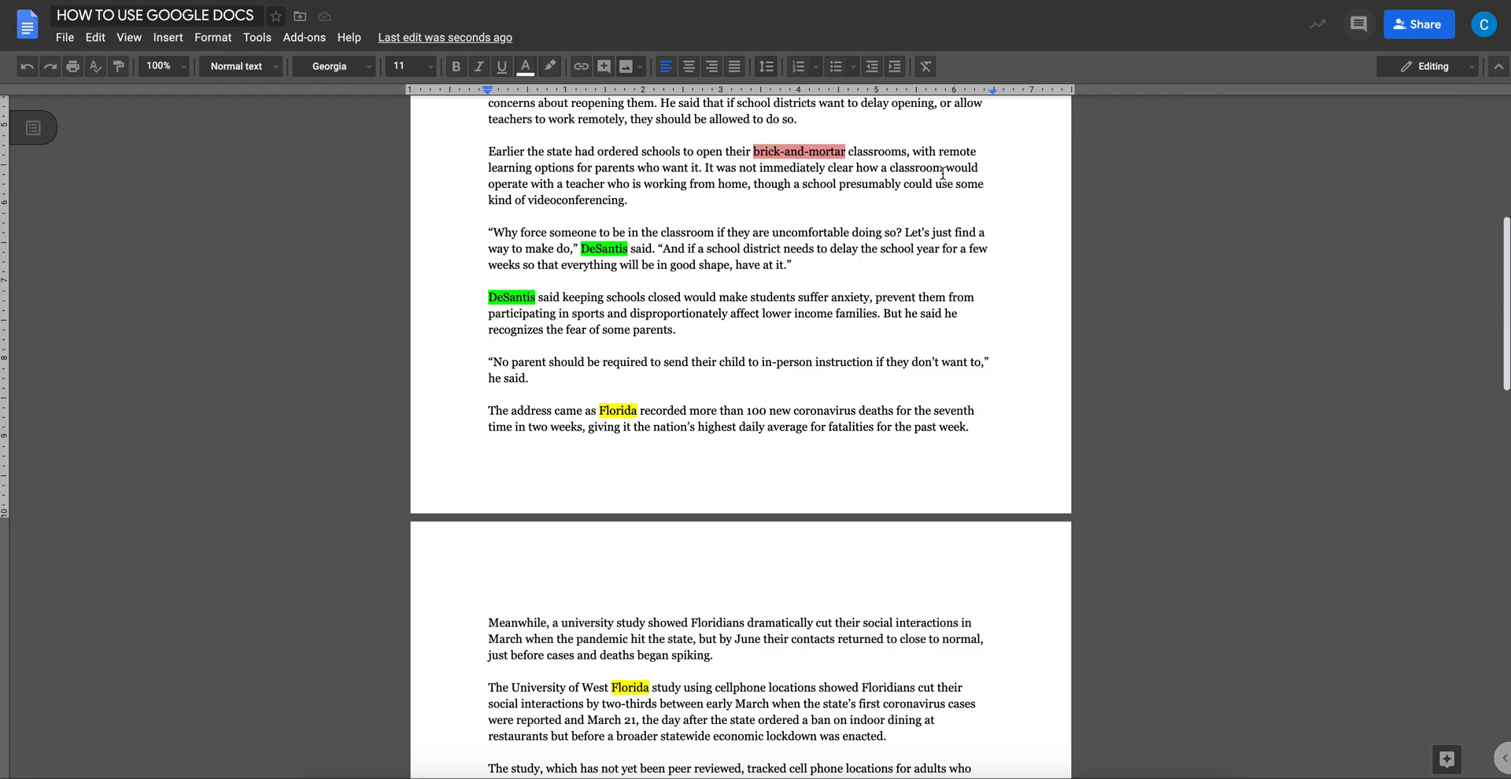
# - Try a purple highlight on the article's last paragraph, and undo it
pyautogui.scroll(2, 943, 173)
pyautogui.scroll(-4, 948, 172)
pyautogui.scroll(-3, 947, 172)
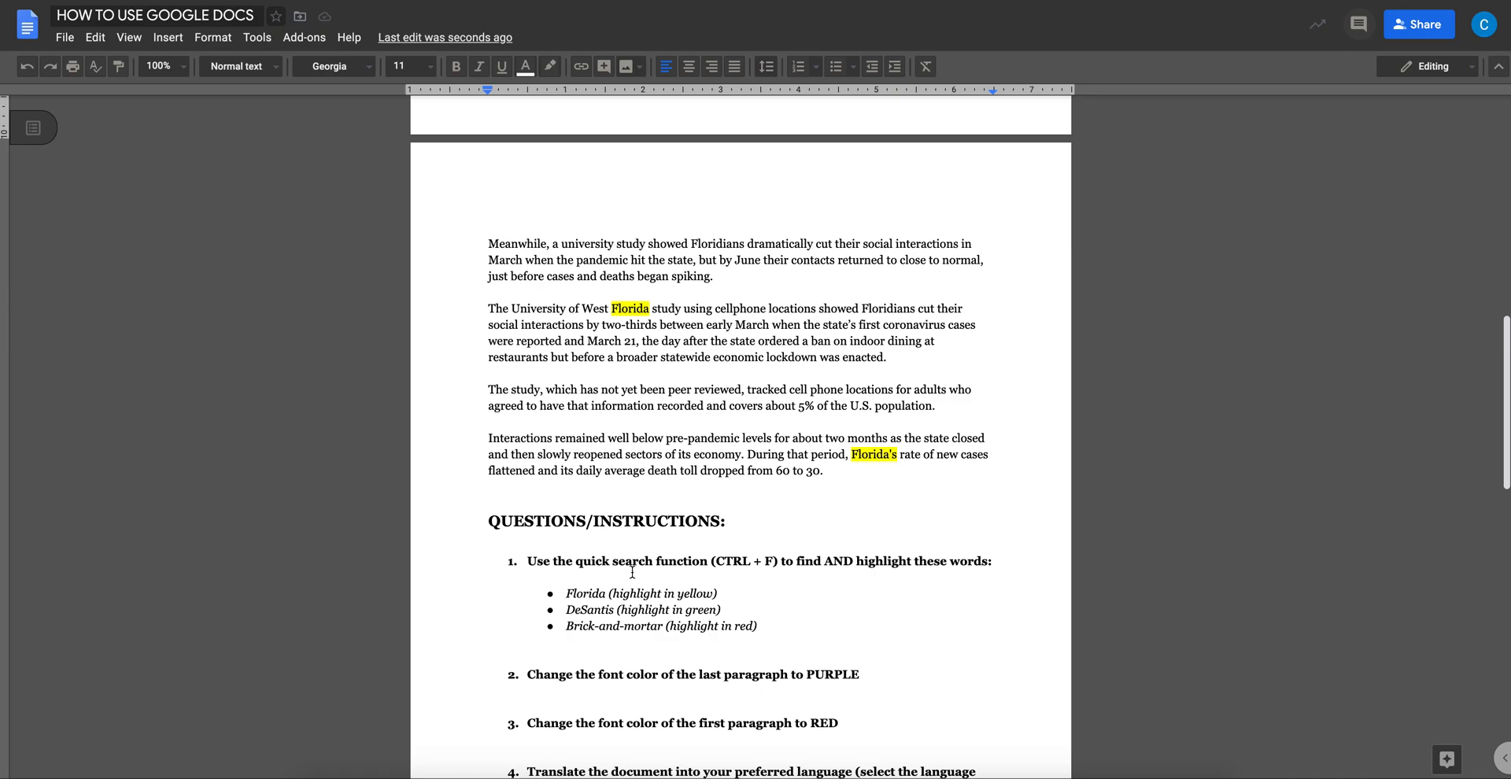
pyautogui.scroll(-1, 594, 598)
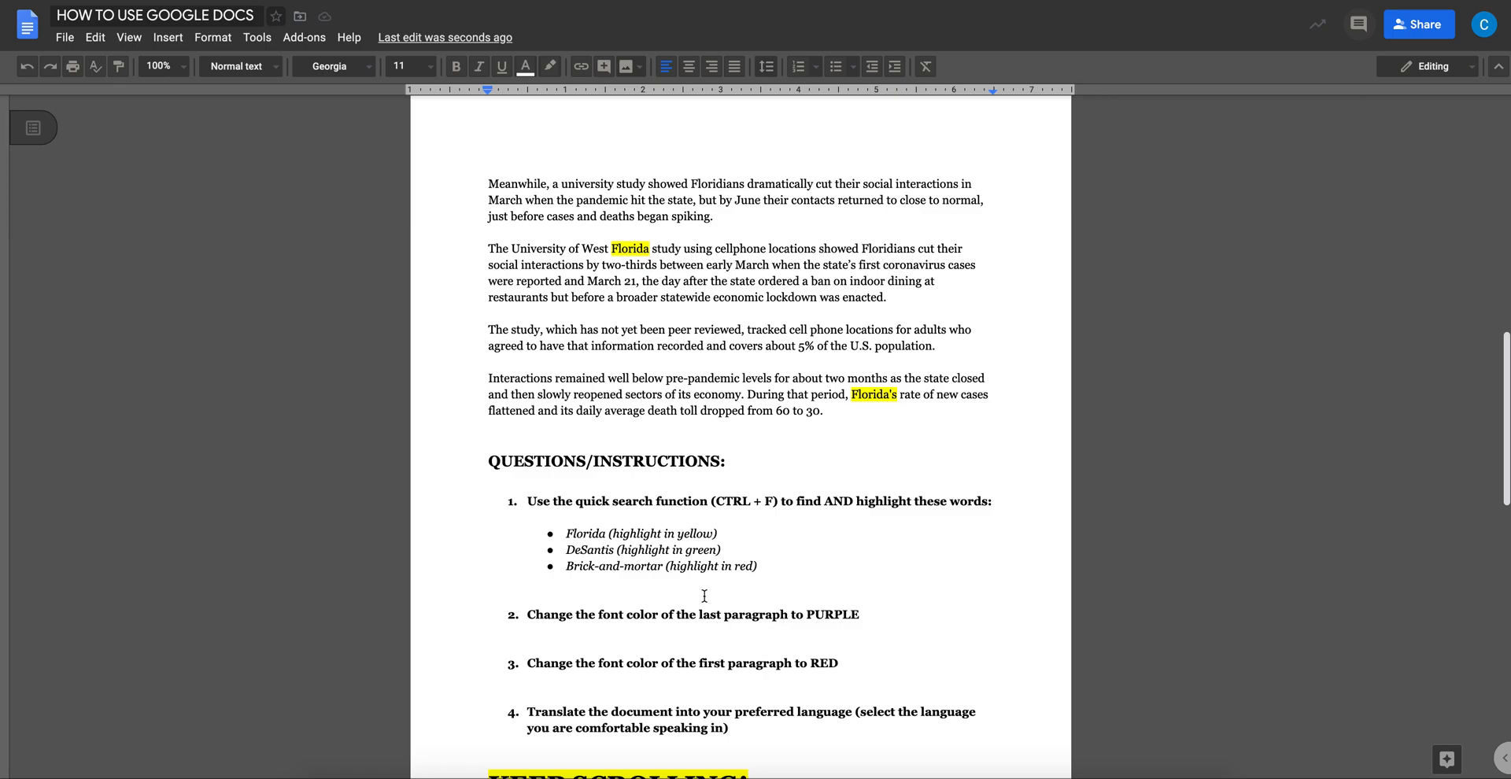
pyautogui.moveTo(488, 378); pyautogui.dragTo(824, 407)
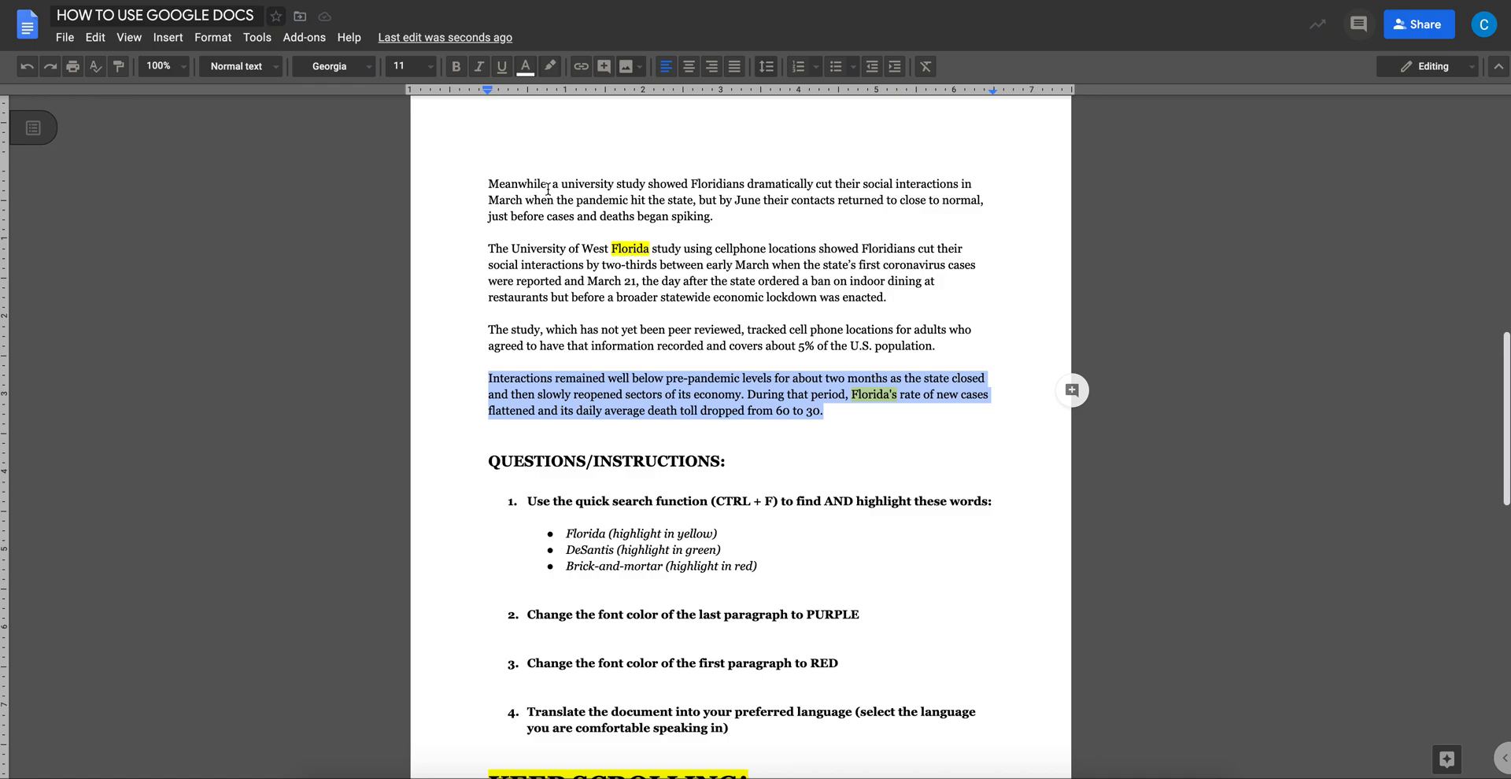
pyautogui.click(550, 69)
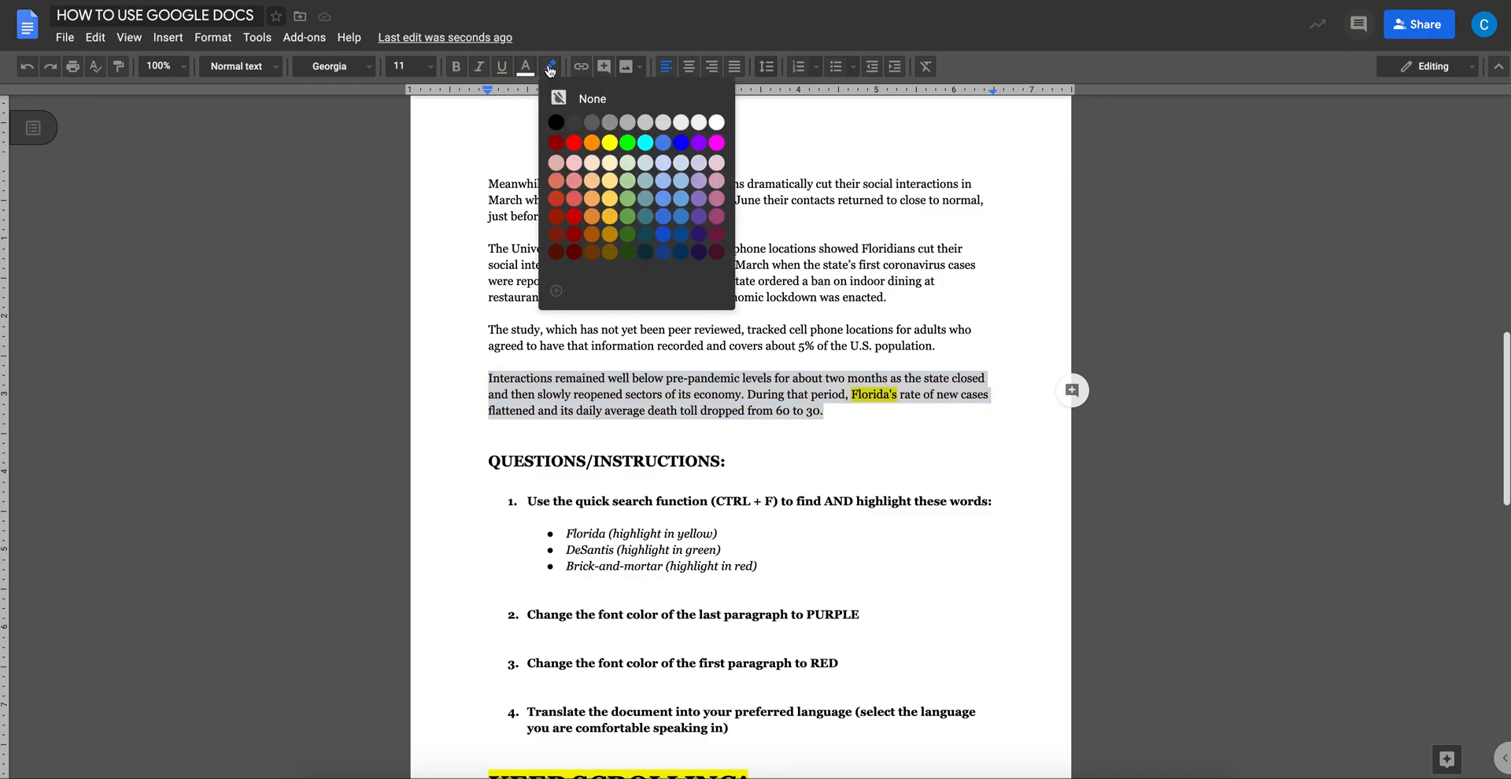
pyautogui.click(699, 144)
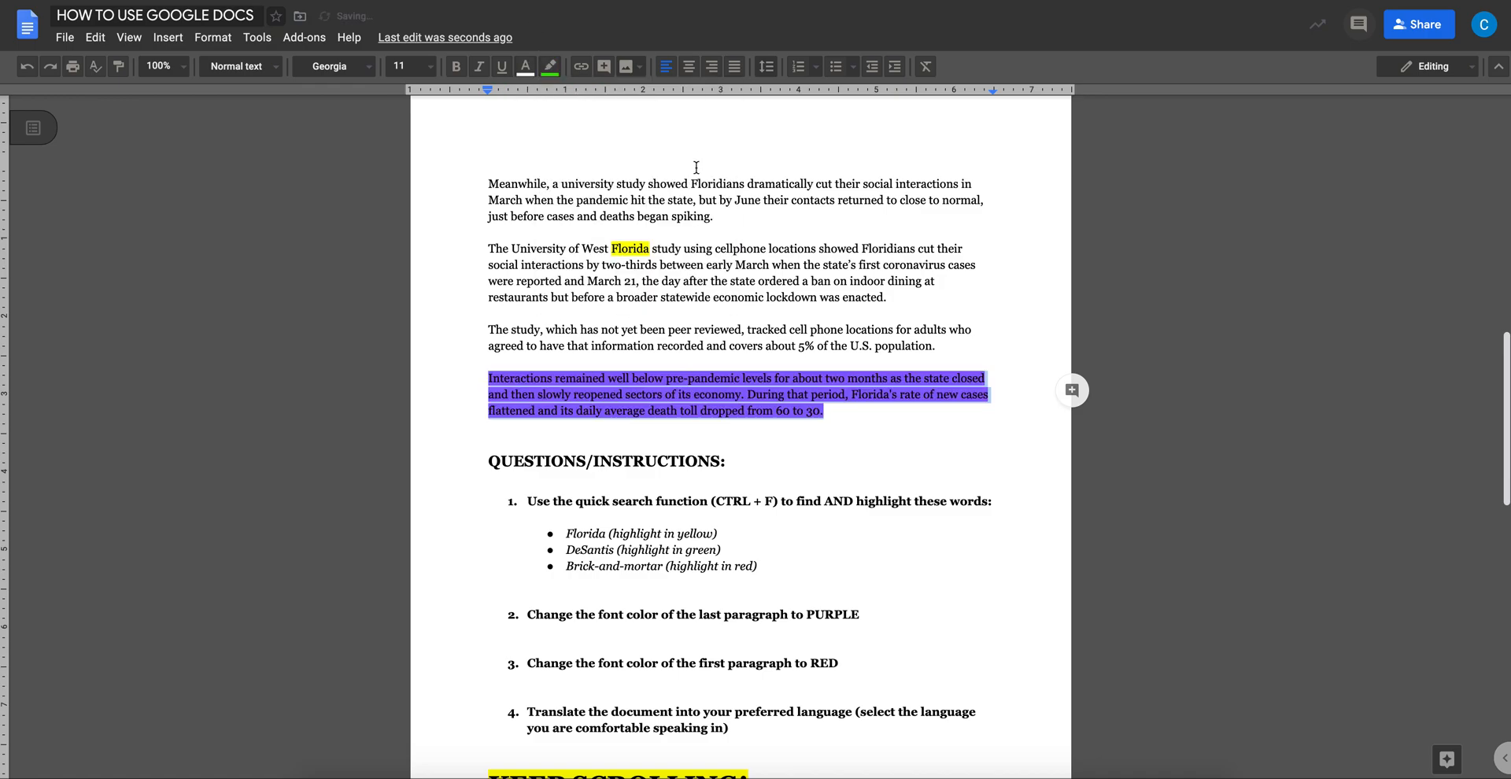
pyautogui.scroll(1, 492, 343)
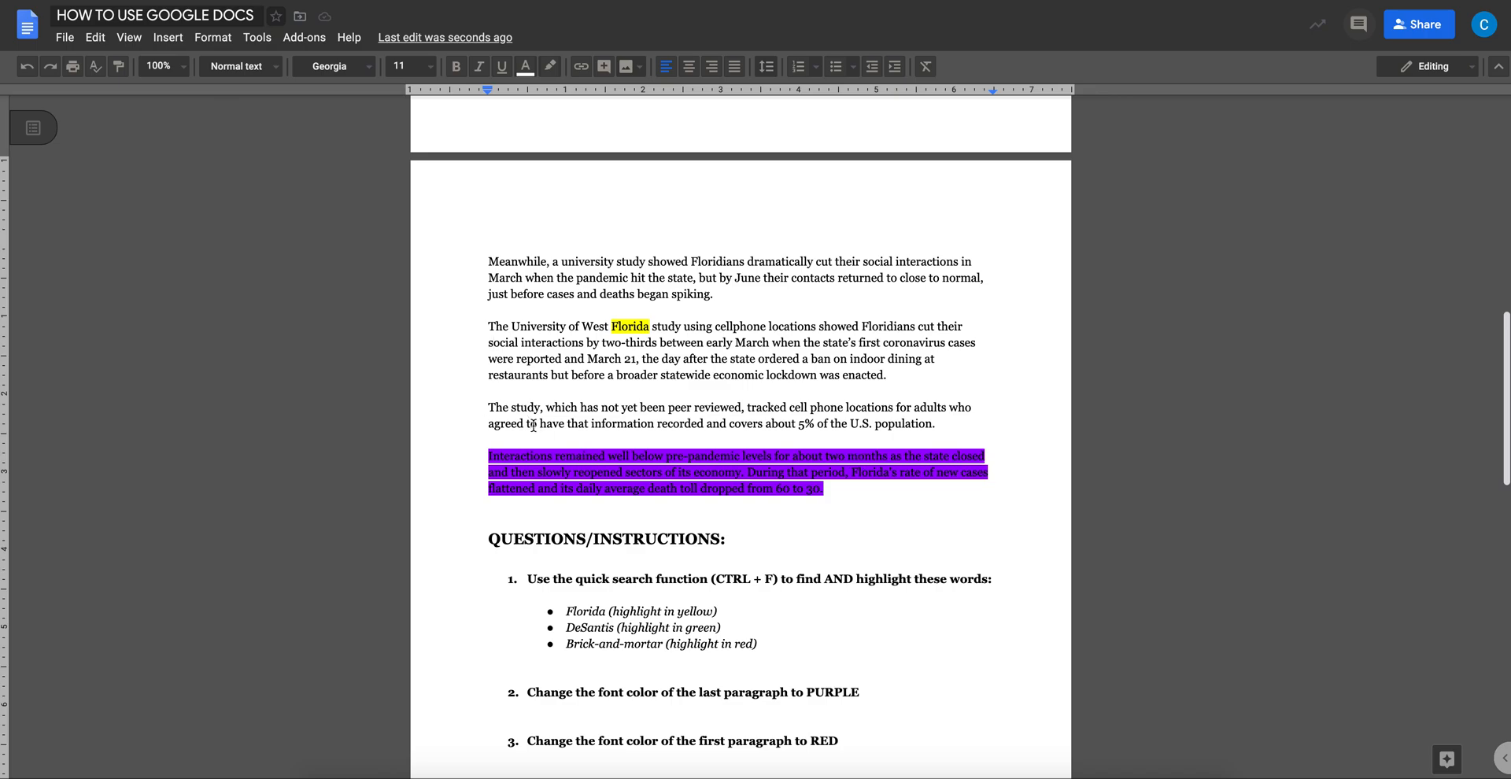
pyautogui.click(26, 71)
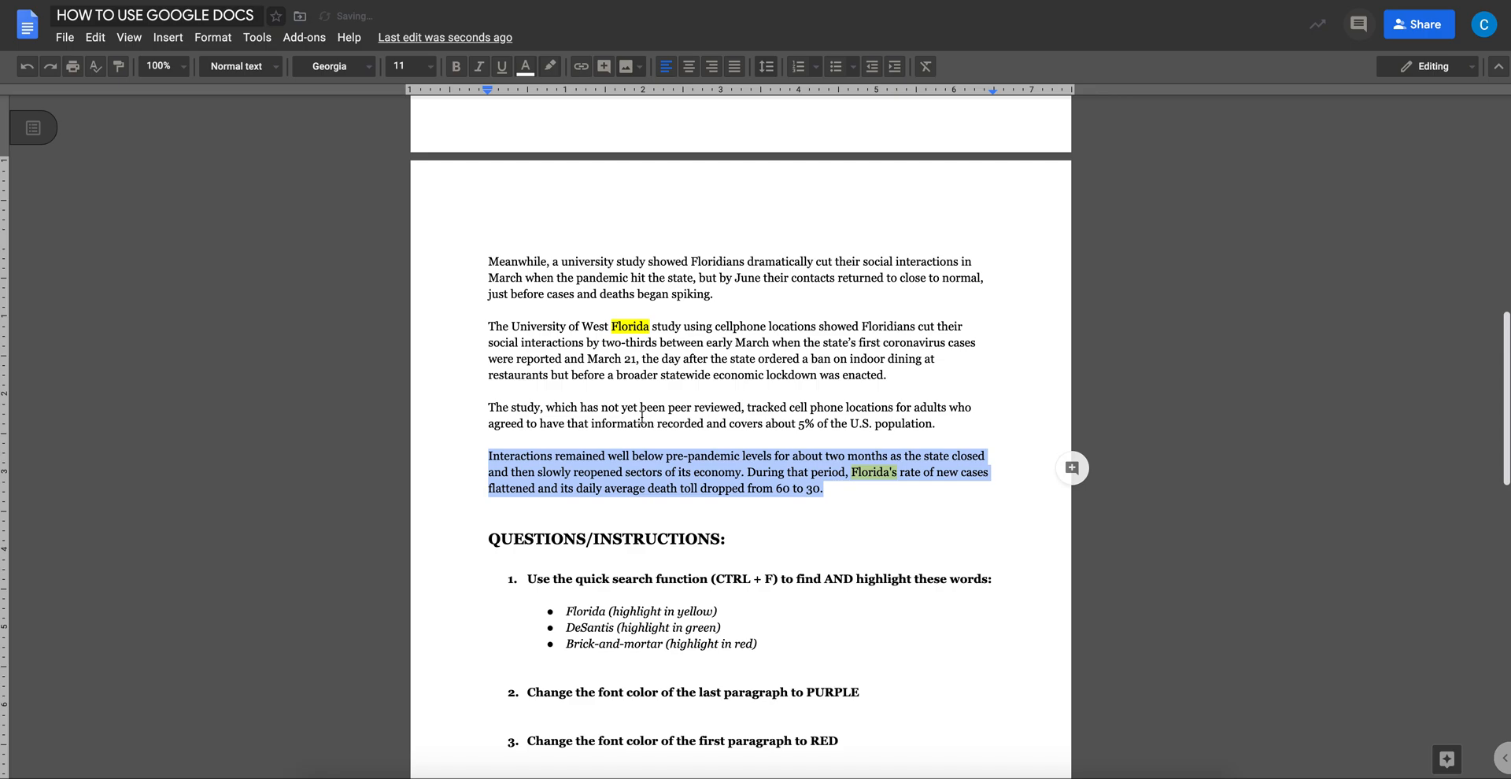
pyautogui.click(855, 520)
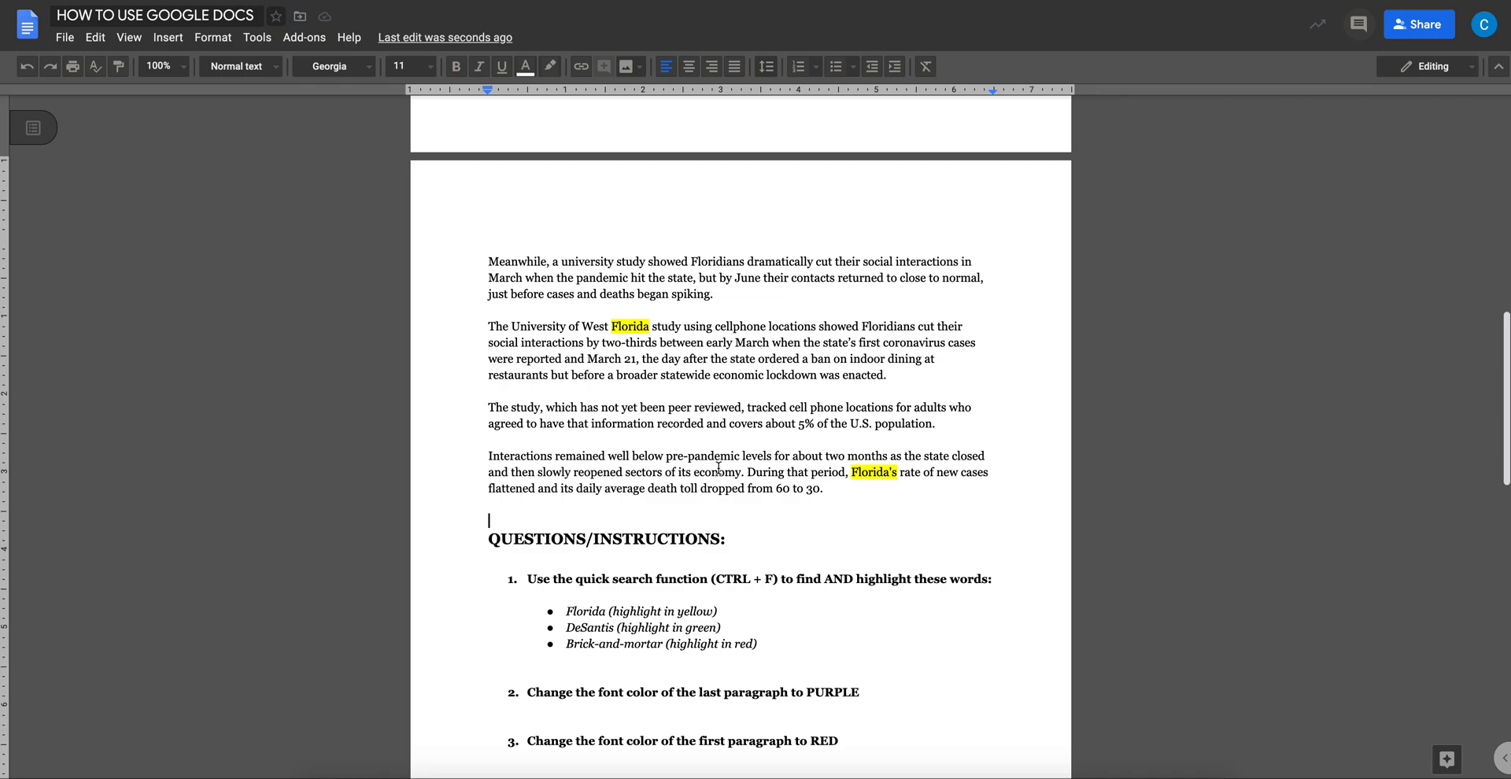
# - Change the font color of the article's whole last paragraph to purple
pyautogui.tripleClick(718, 467)
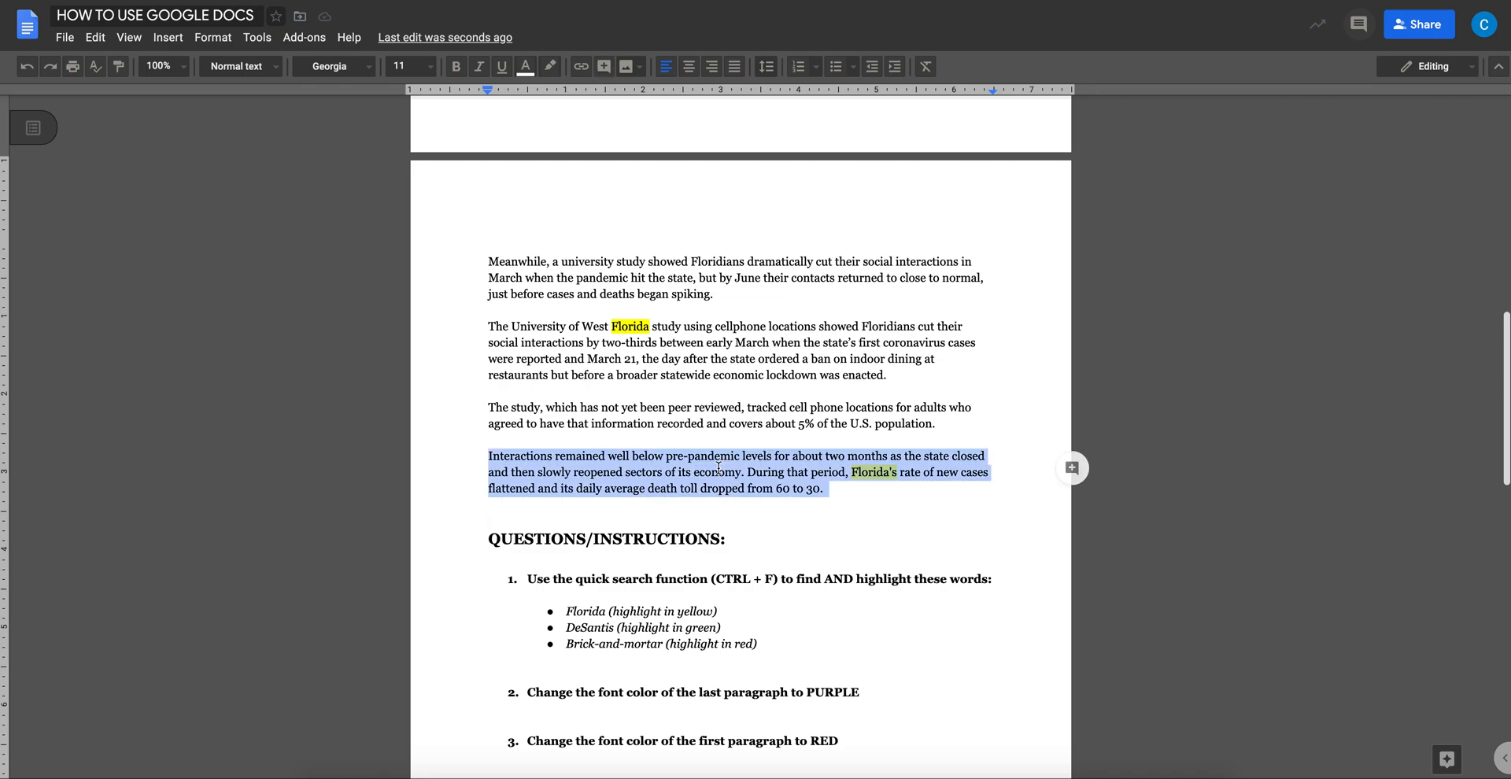
pyautogui.click(525, 69)
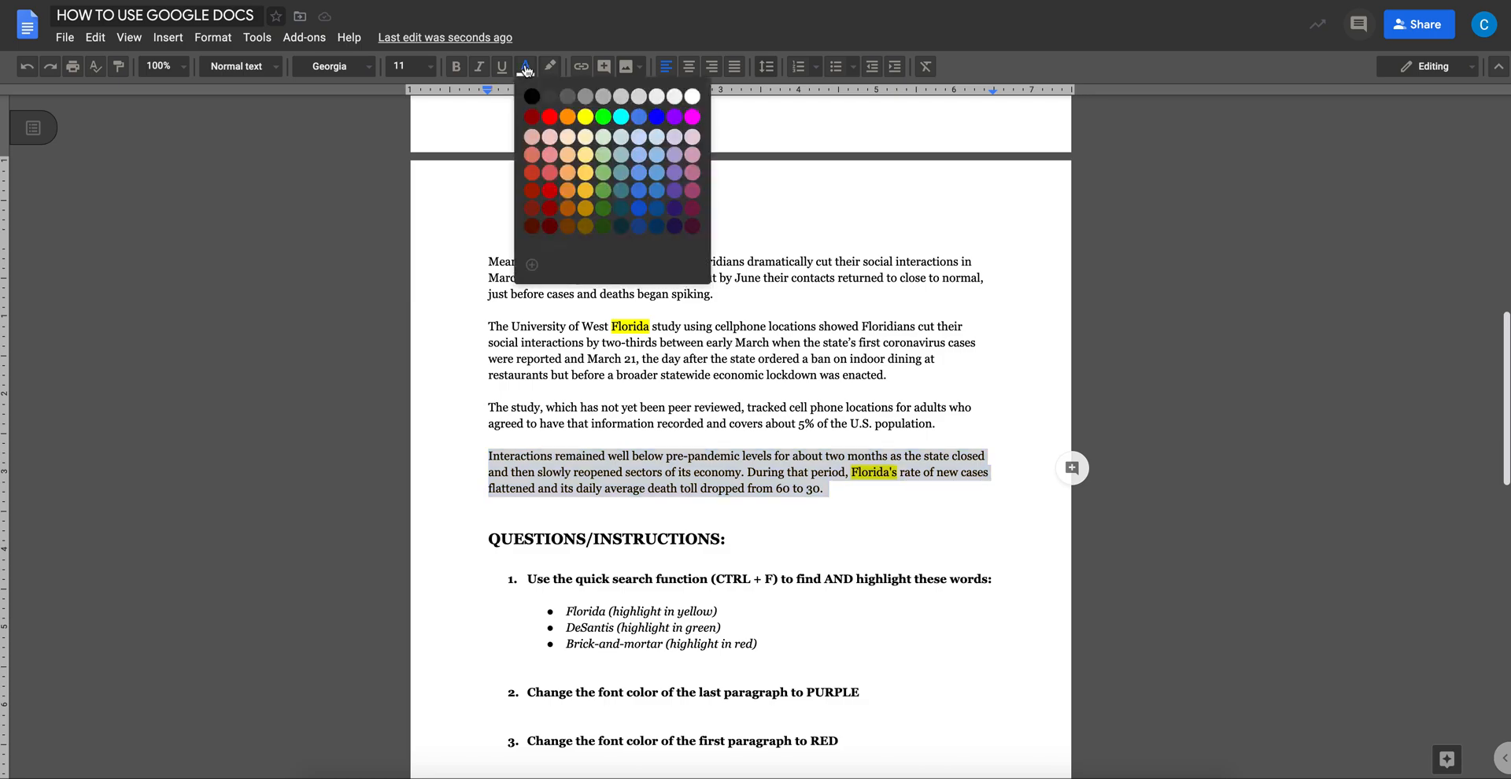
pyautogui.click(674, 118)
pyautogui.click(787, 387)
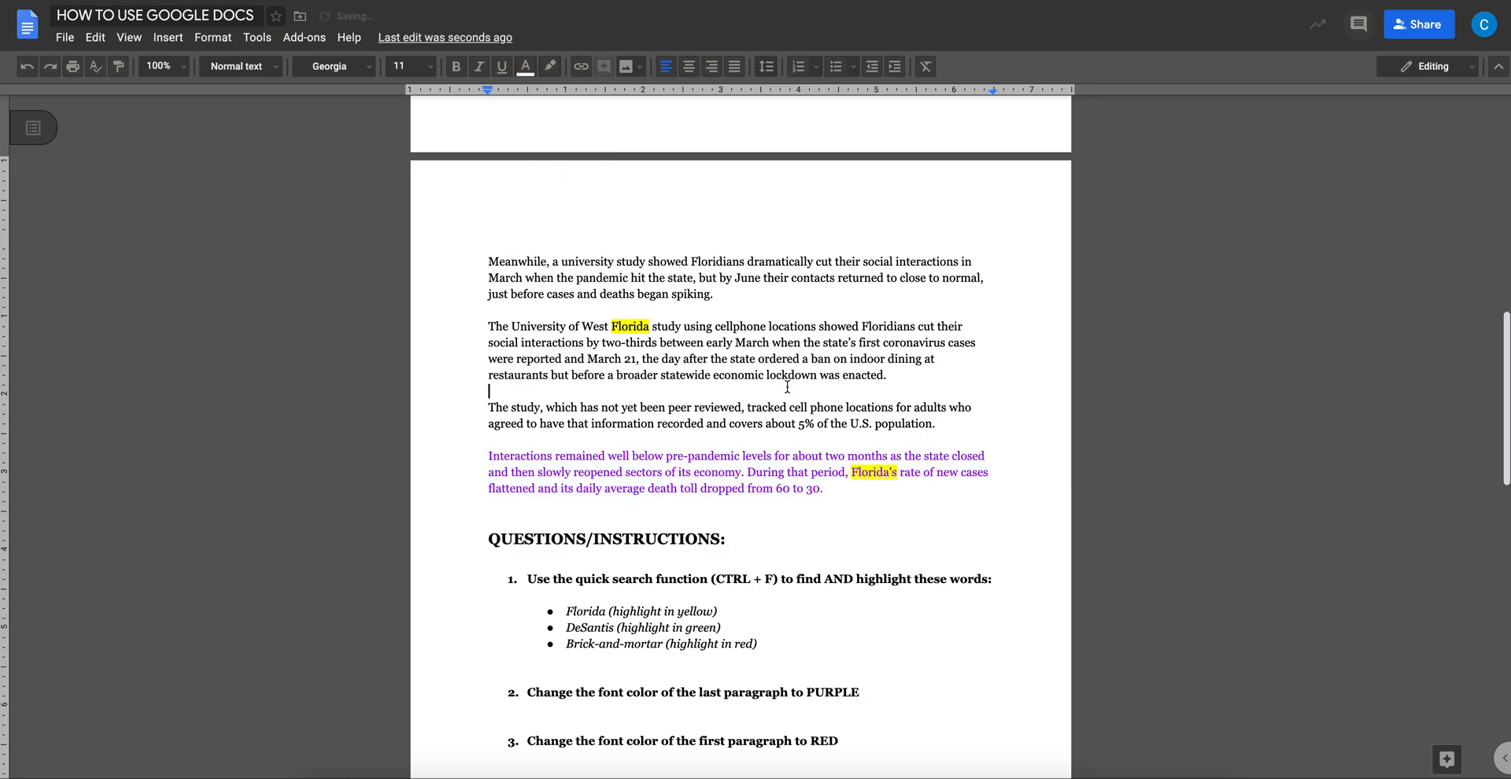
# - Change the font color of the article's whole first paragraph to red
pyautogui.scroll(-5, 827, 409)
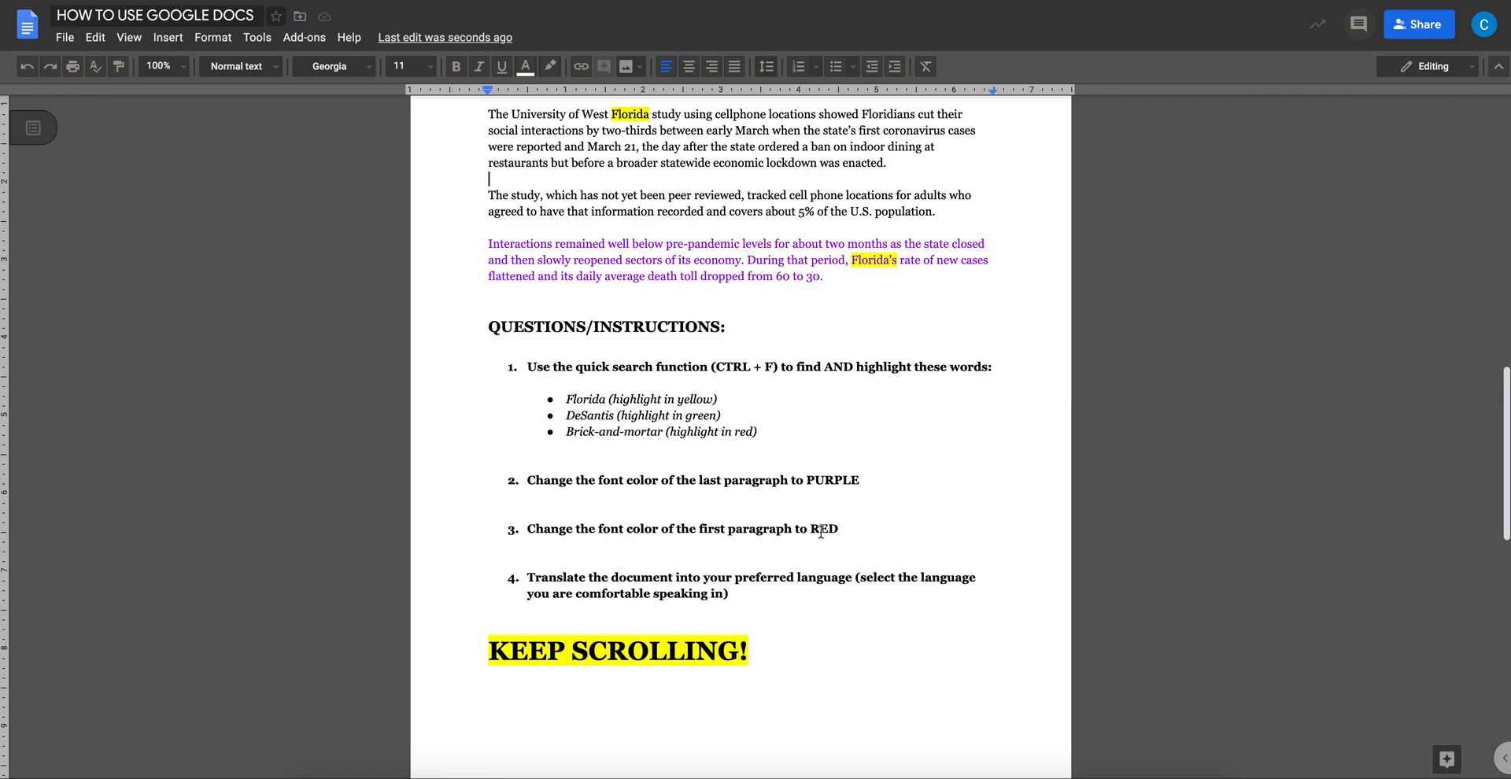
pyautogui.scroll(7, 717, 527)
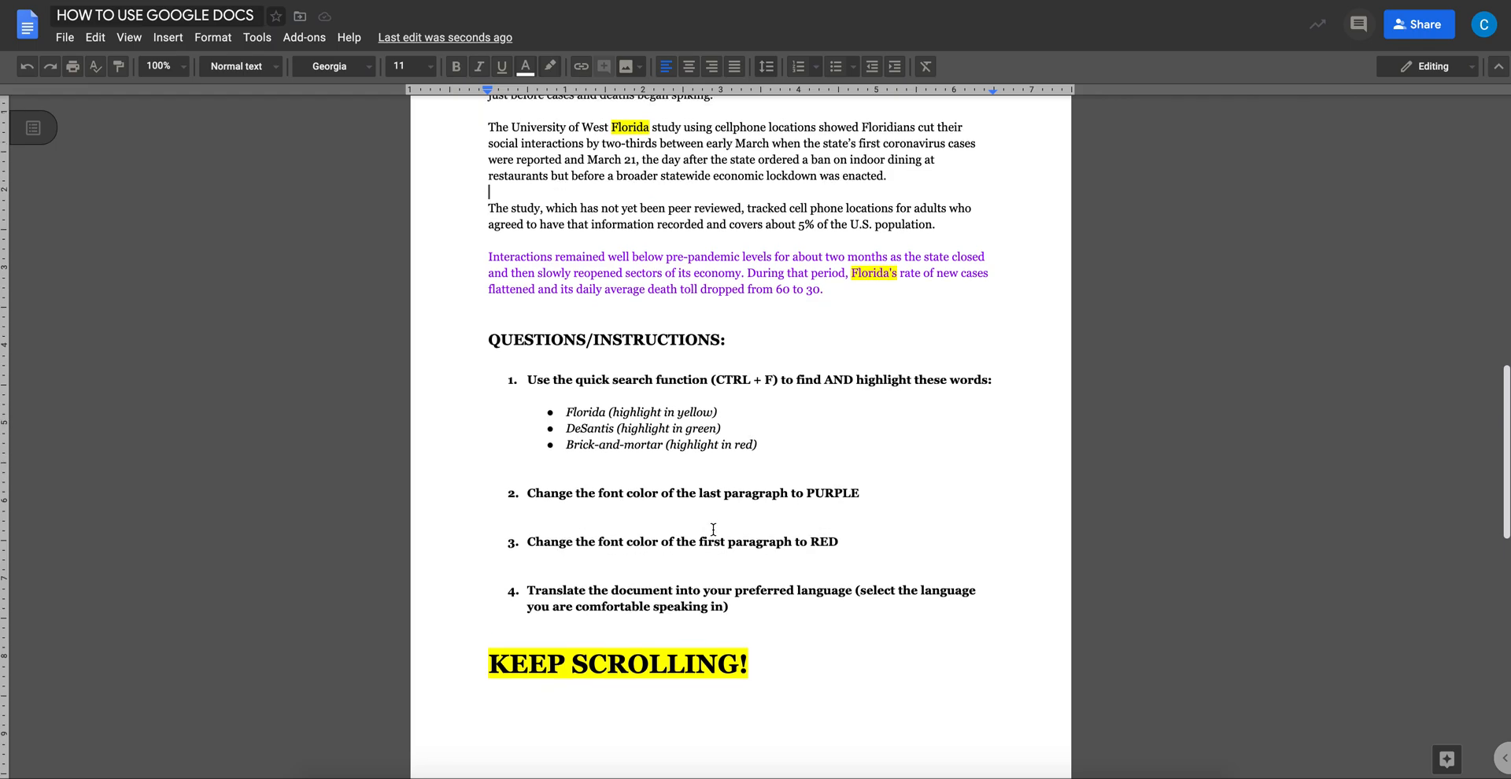
pyautogui.scroll(6, 714, 526)
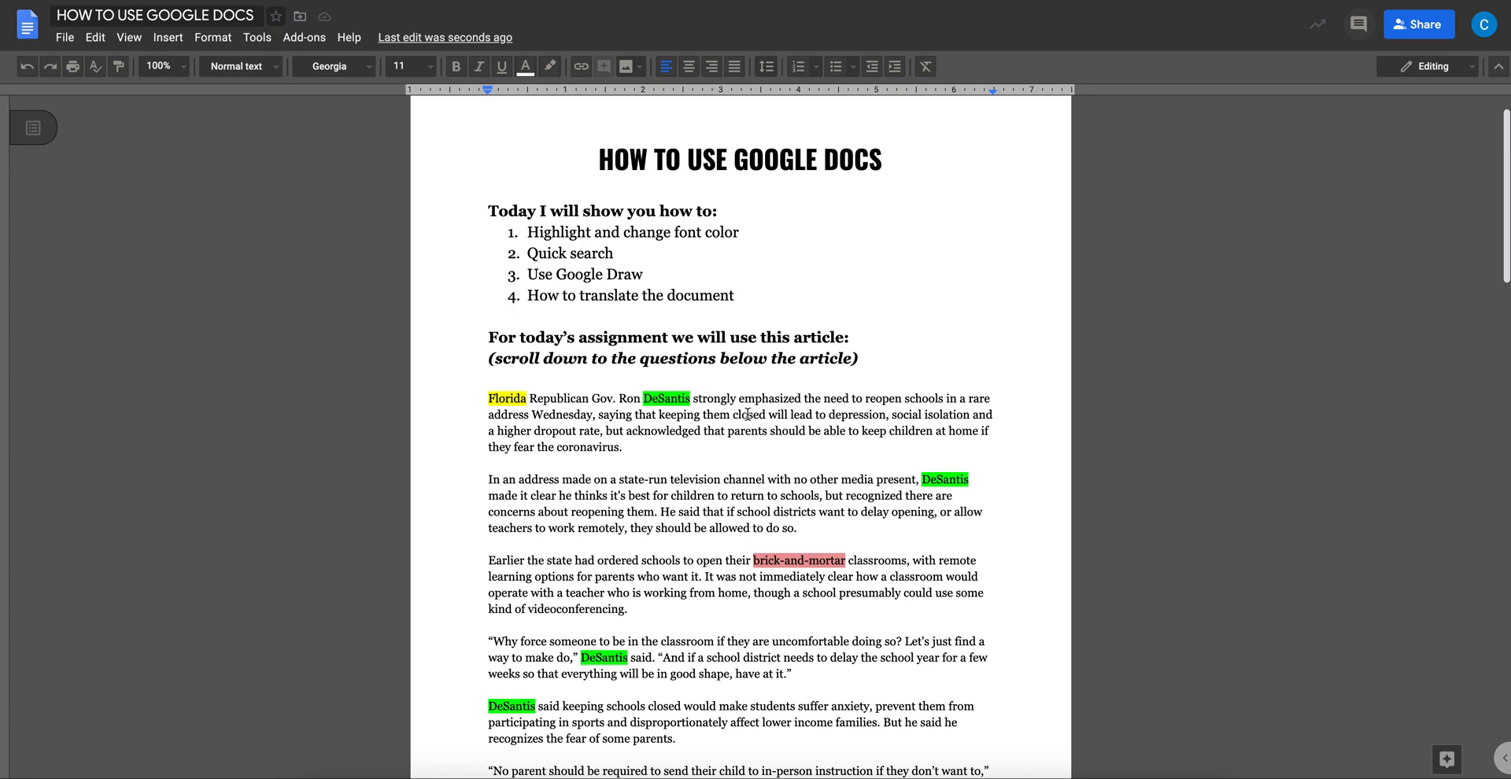
pyautogui.tripleClick(745, 414)
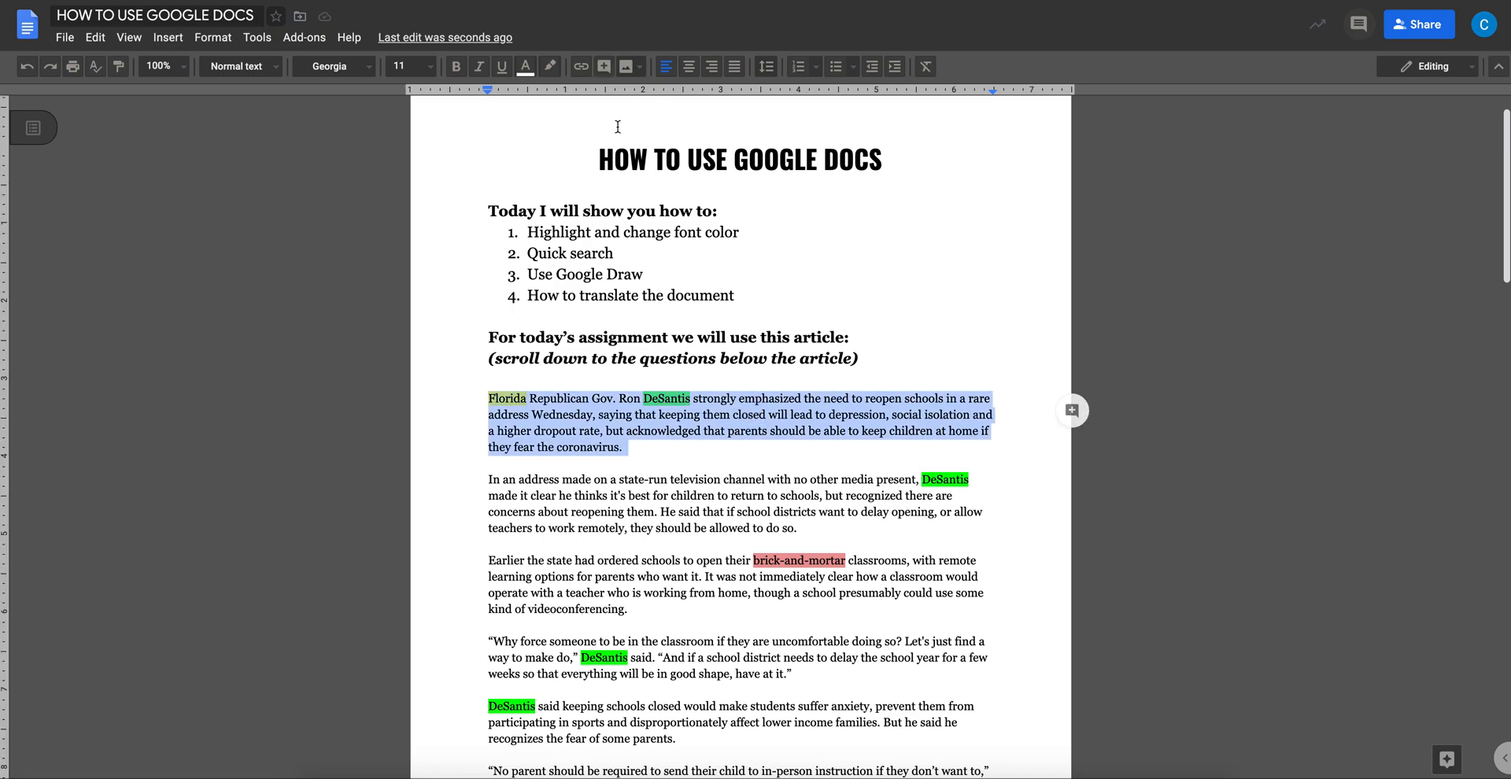
pyautogui.click(526, 69)
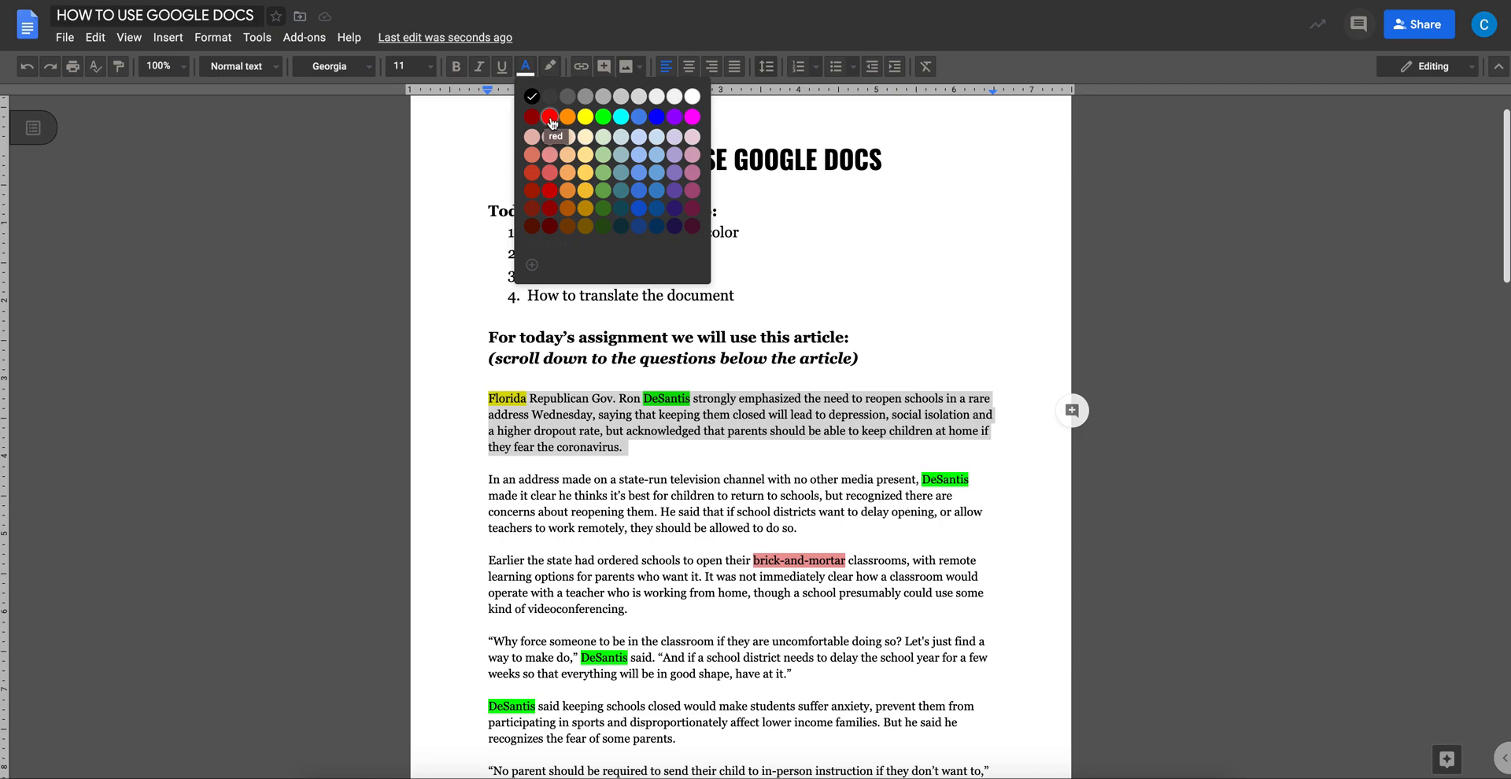
pyautogui.click(550, 118)
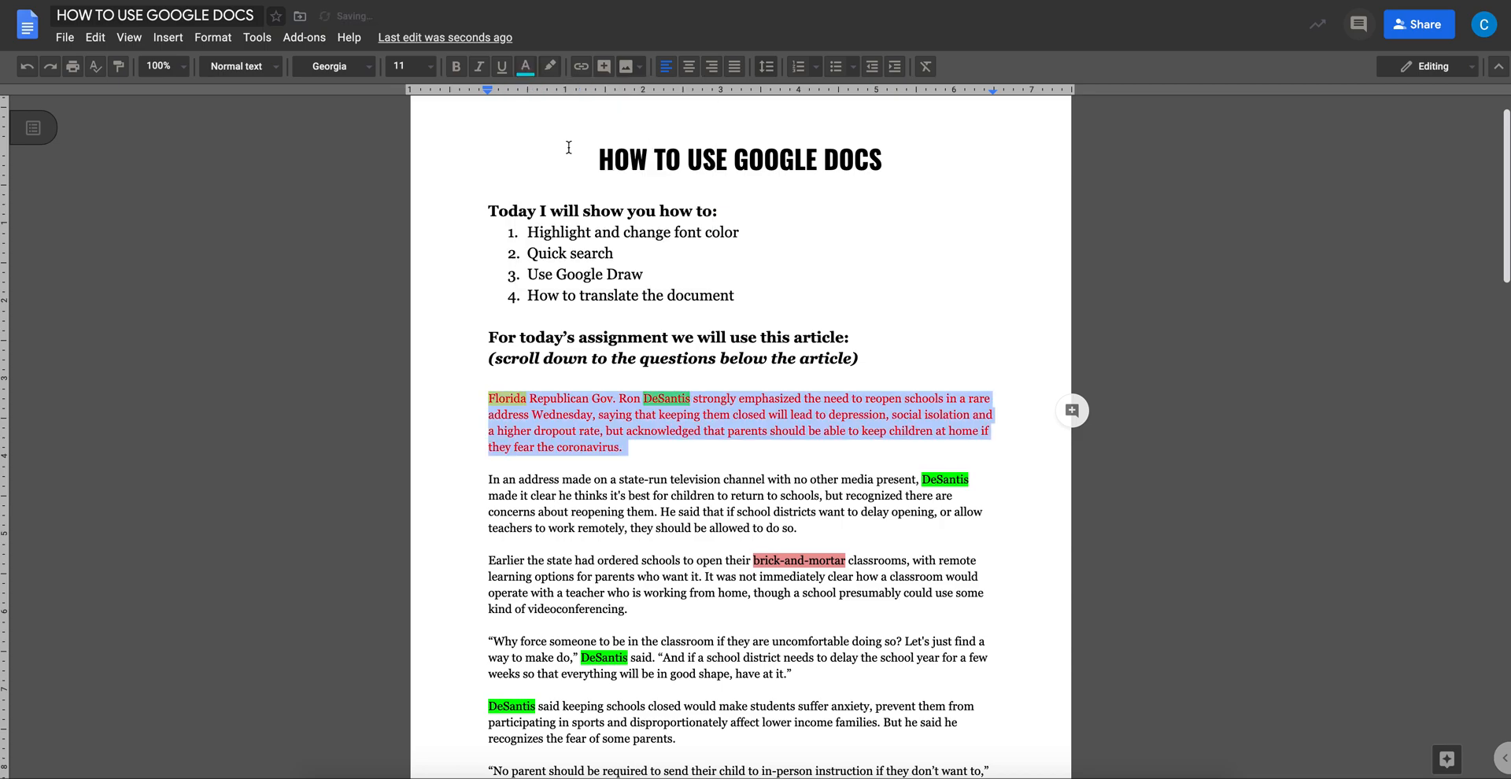
pyautogui.click(847, 450)
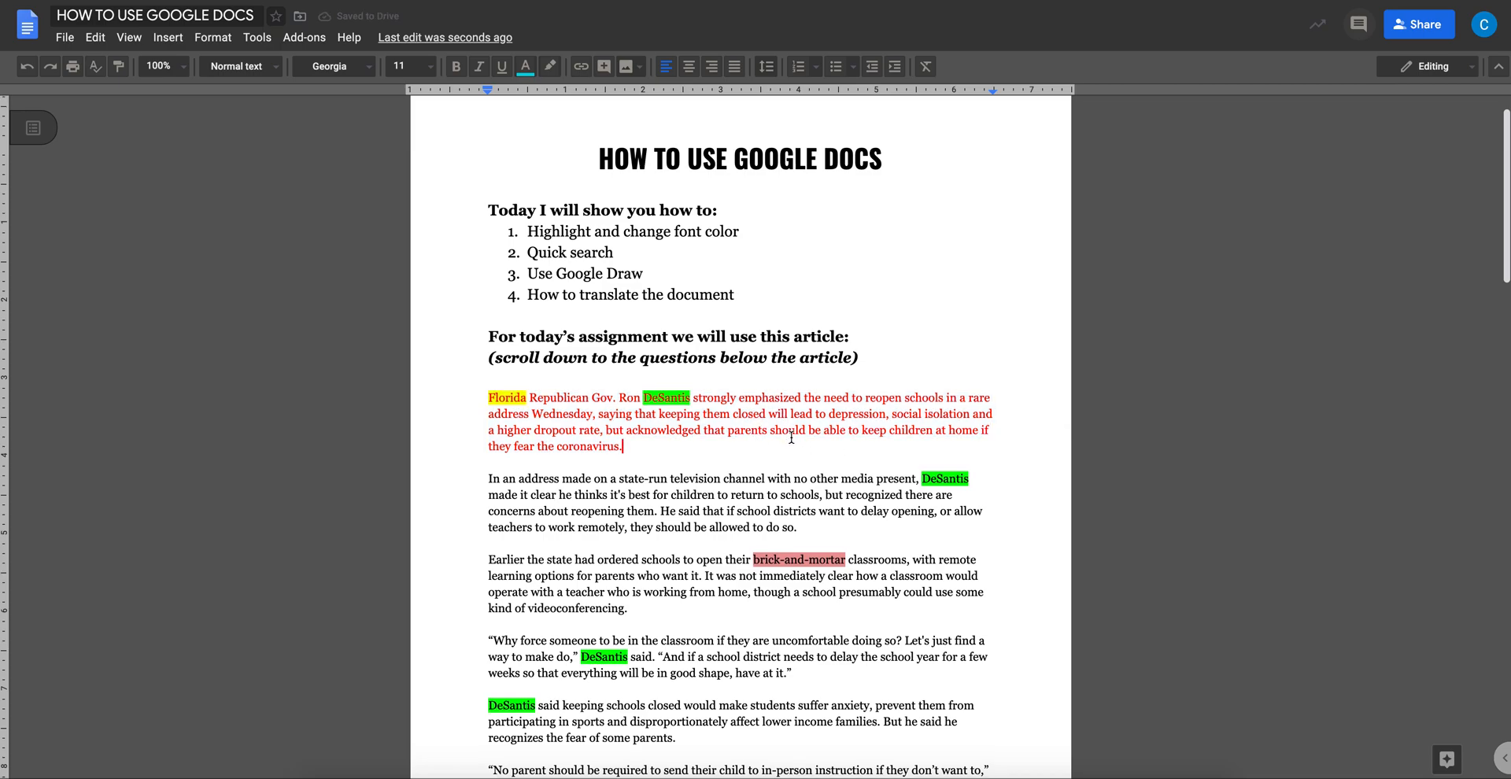
# - Review the colored article paragraphs and read the worksheet's fourth instruction, returning to the start of the document
pyautogui.scroll(-1, 799, 448)
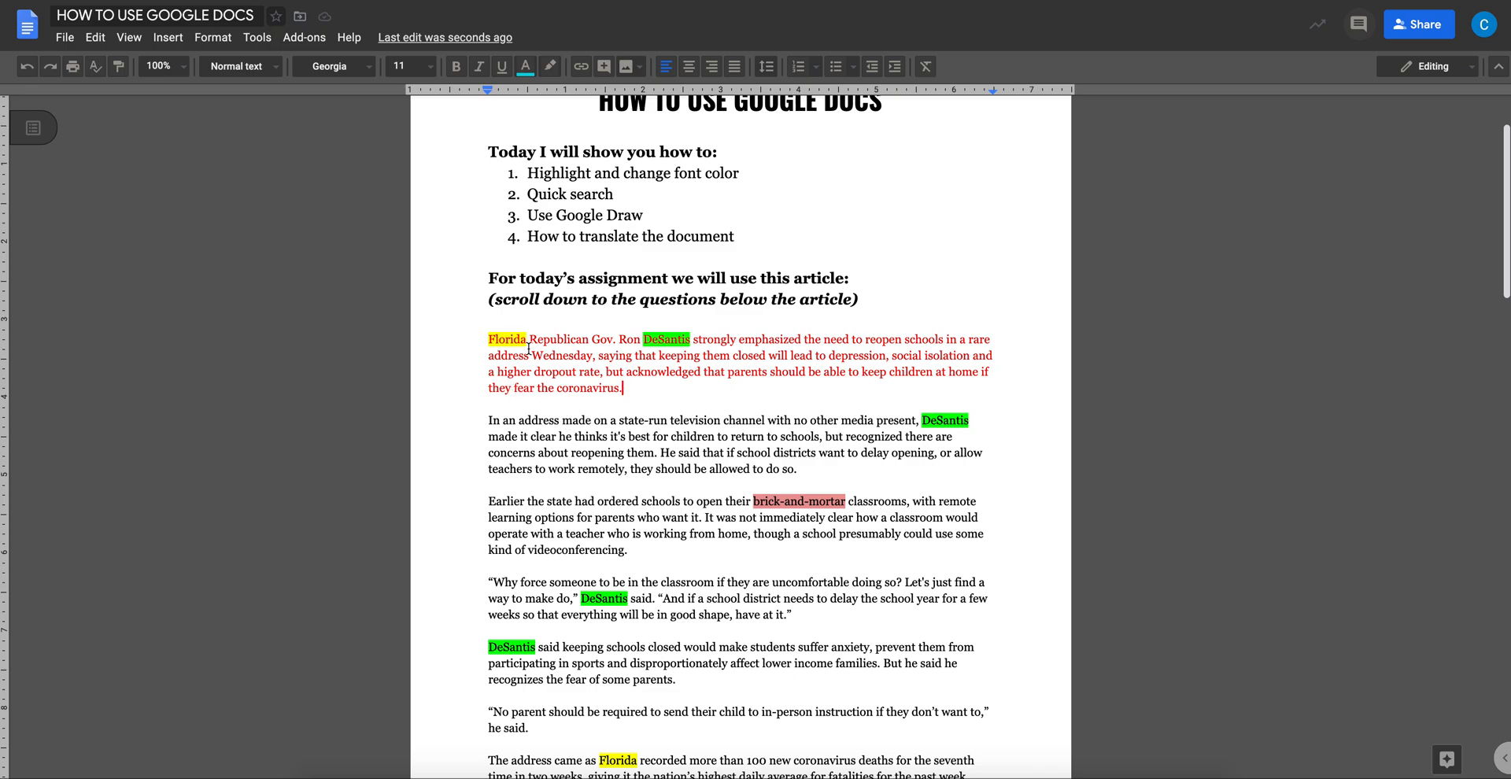
pyautogui.scroll(-5, 740, 449)
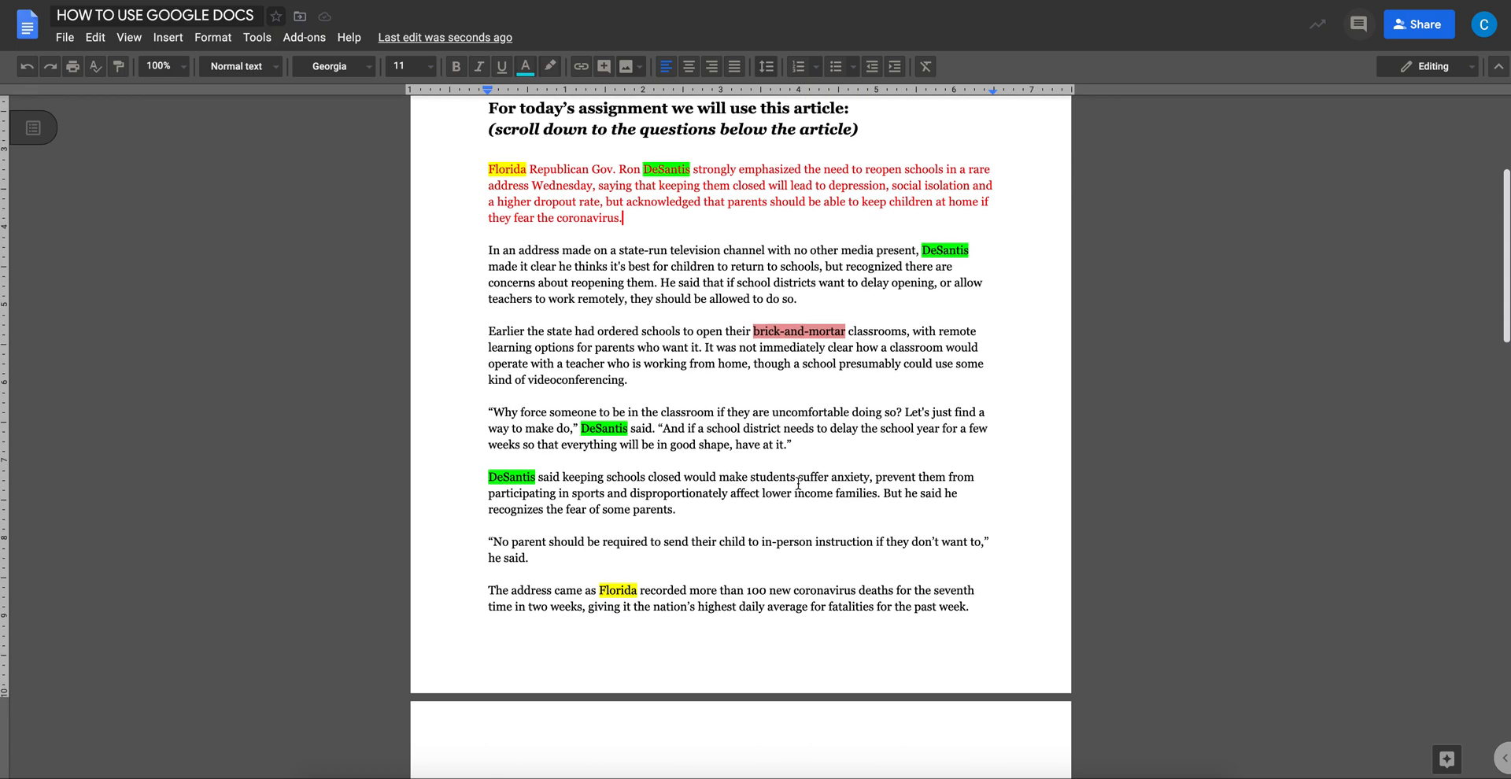
pyautogui.scroll(-5, 803, 495)
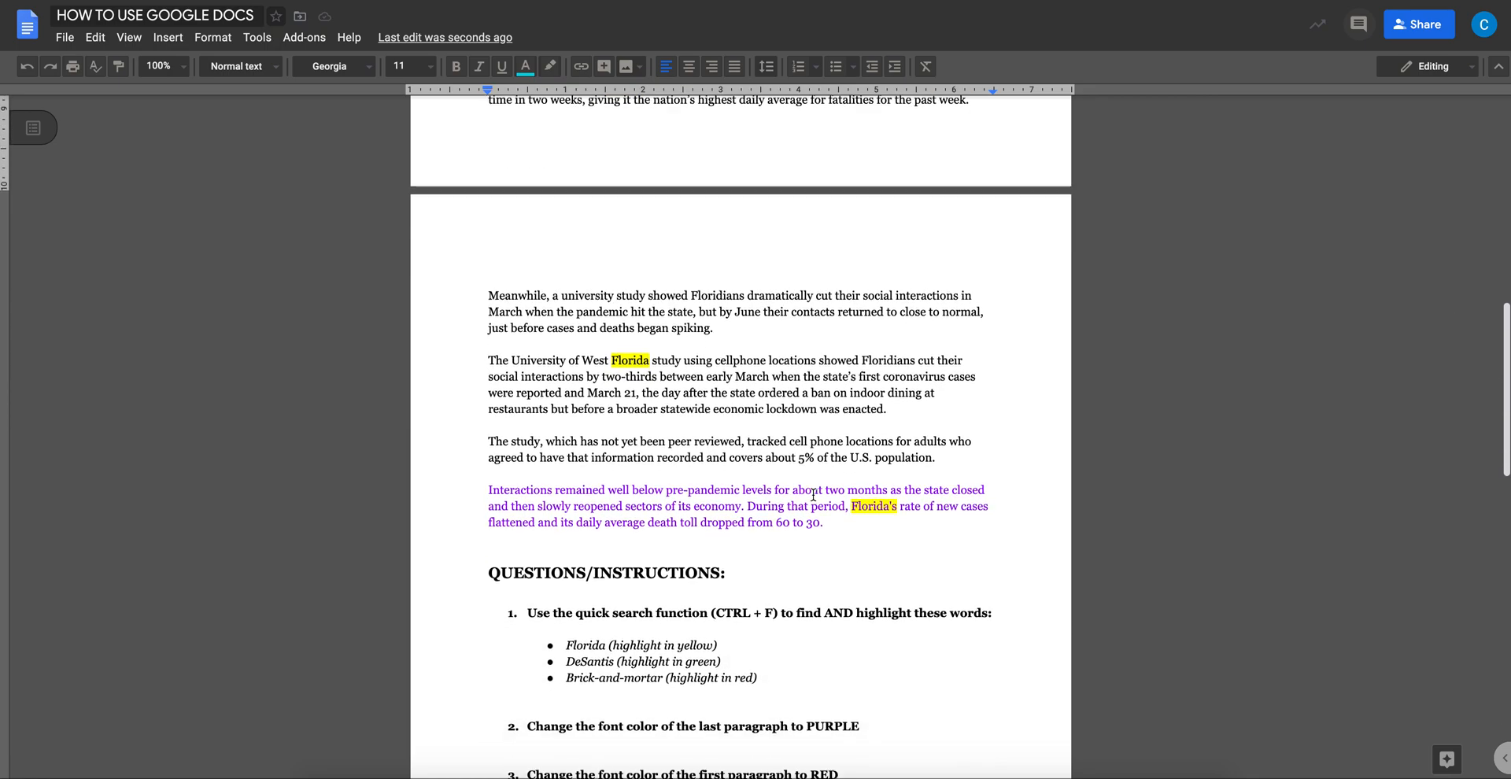
pyautogui.scroll(-1, 813, 495)
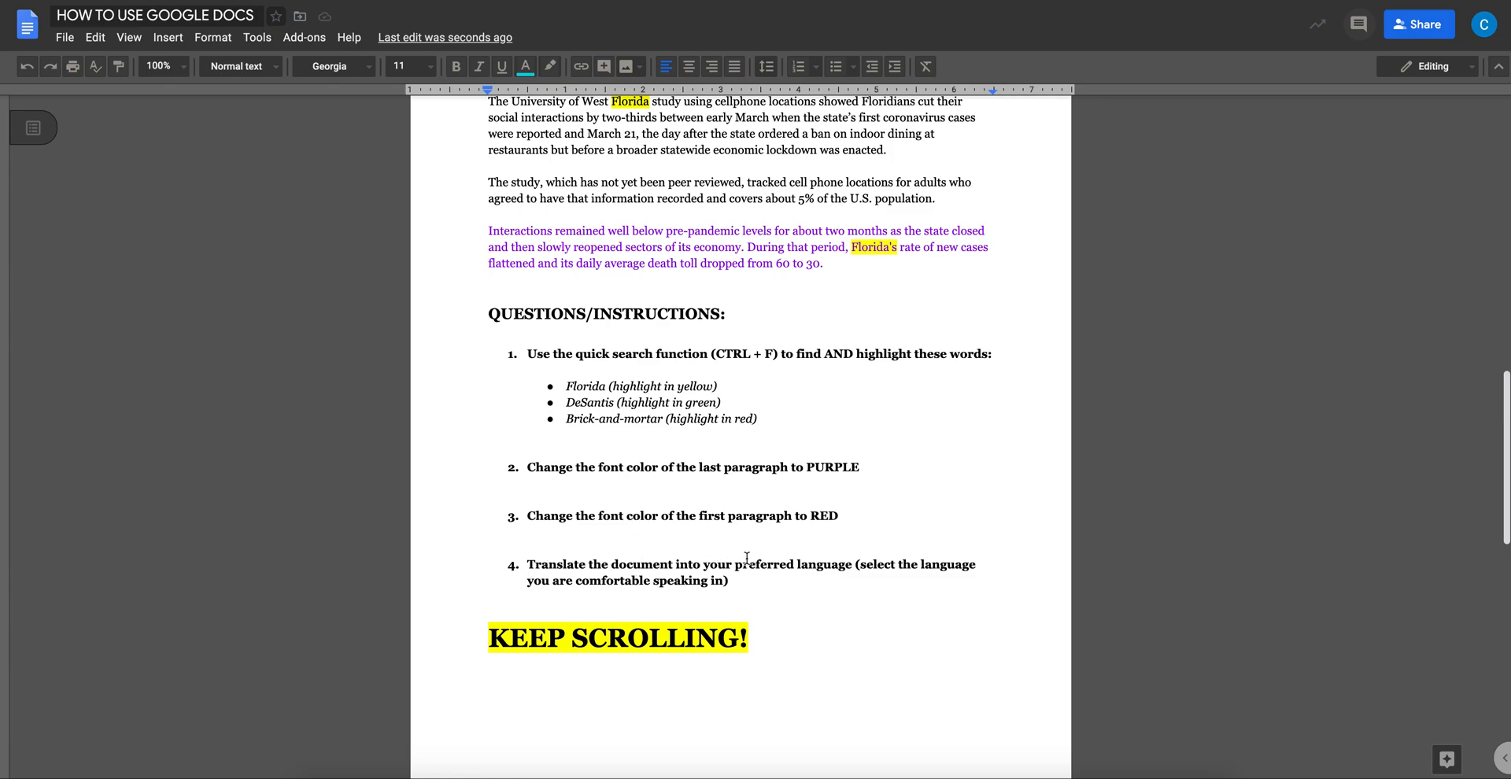
pyautogui.scroll(3, 857, 532)
pyautogui.scroll(1, 859, 534)
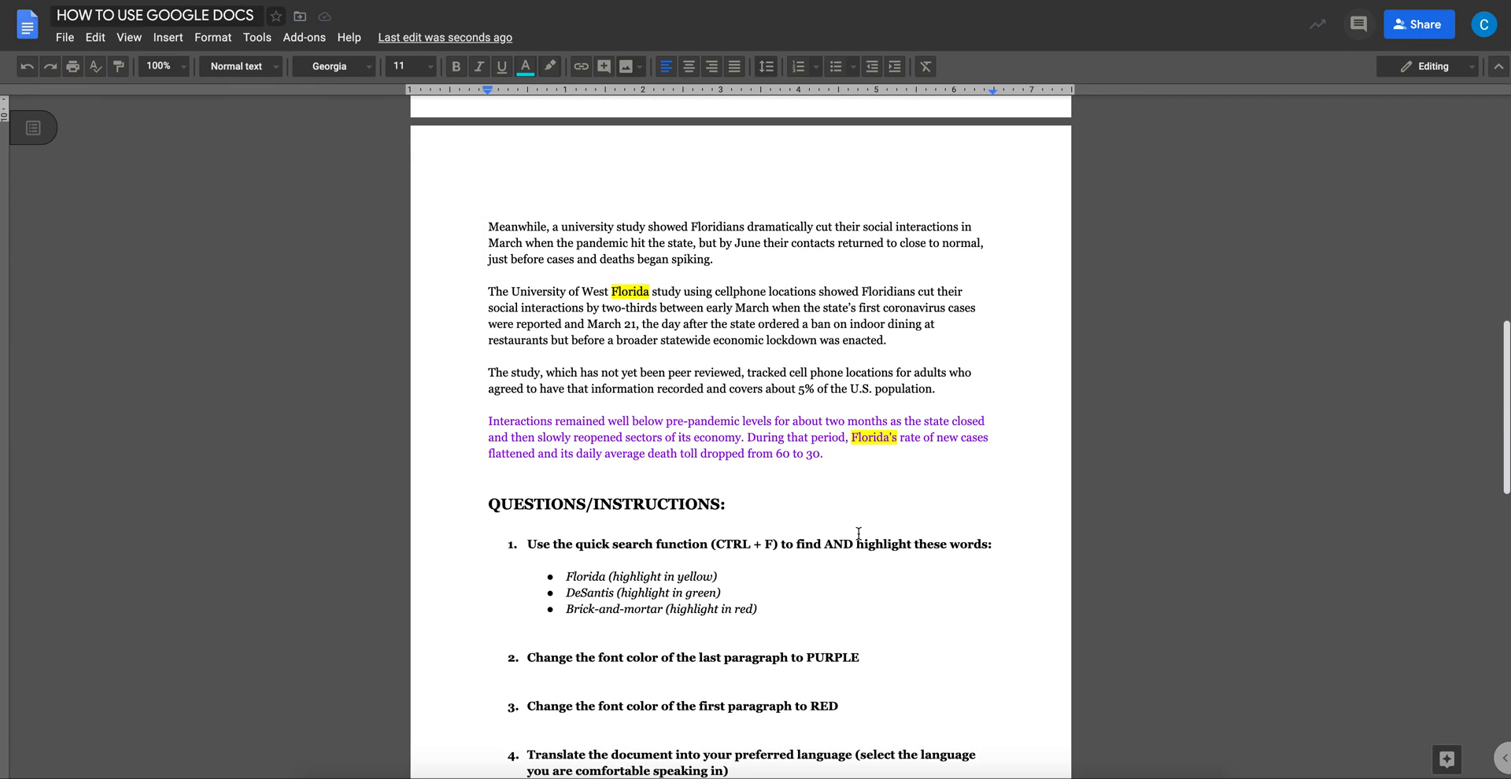
pyautogui.scroll(10, 858, 533)
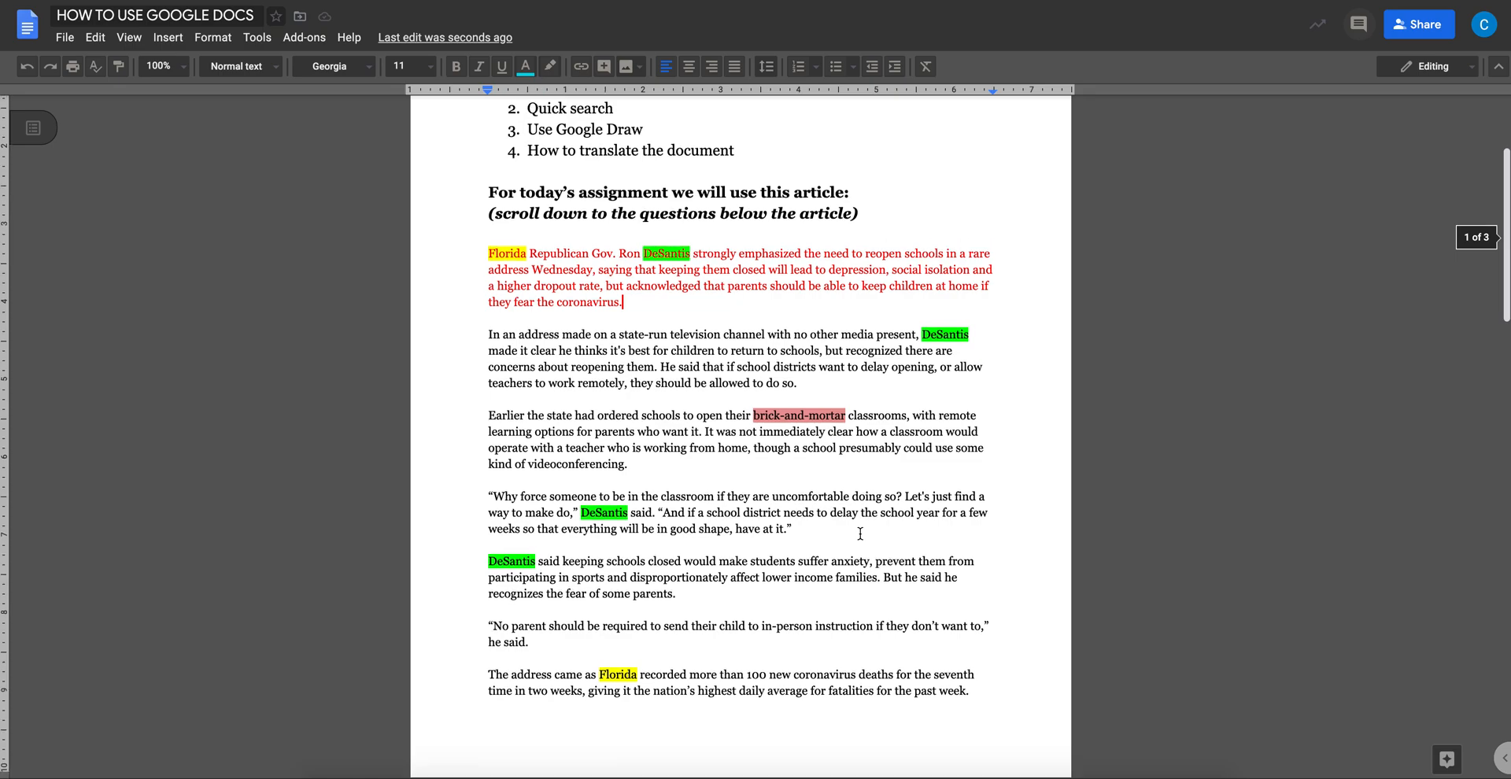
pyautogui.scroll(2, 860, 535)
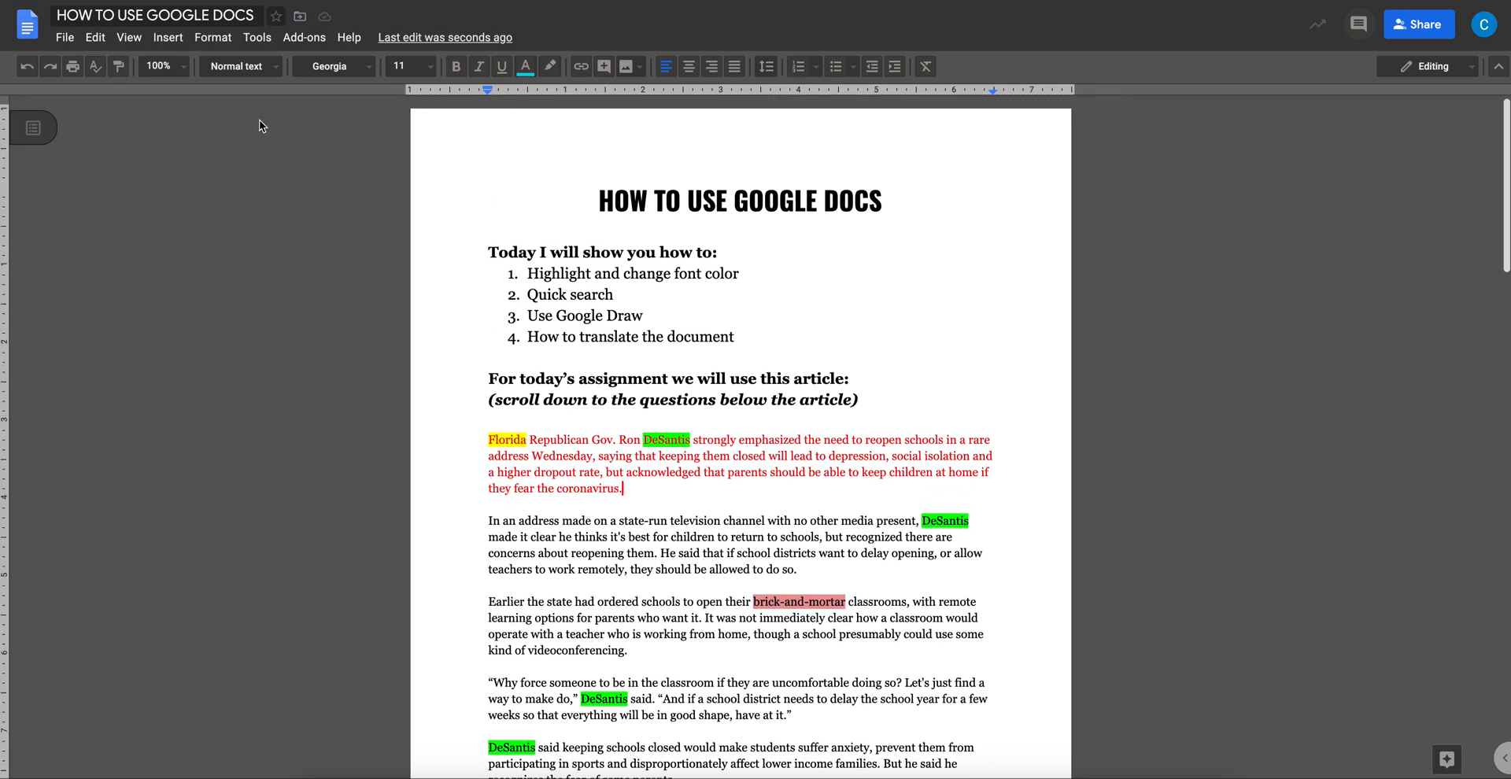
# - Create a translated copy of the document in Chinese (Simplified), keeping the suggested document title
pyautogui.click(261, 40)
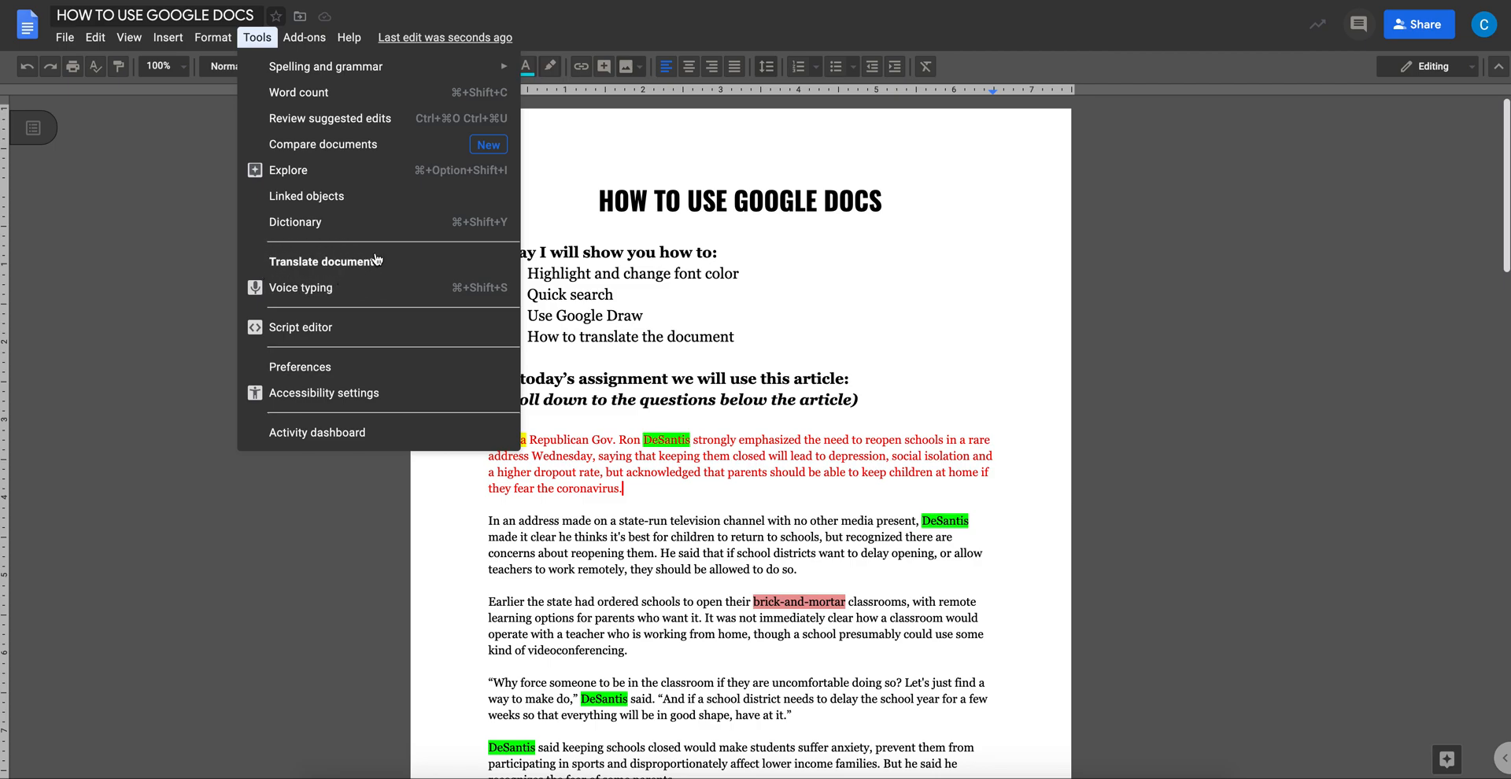
pyautogui.click(335, 269)
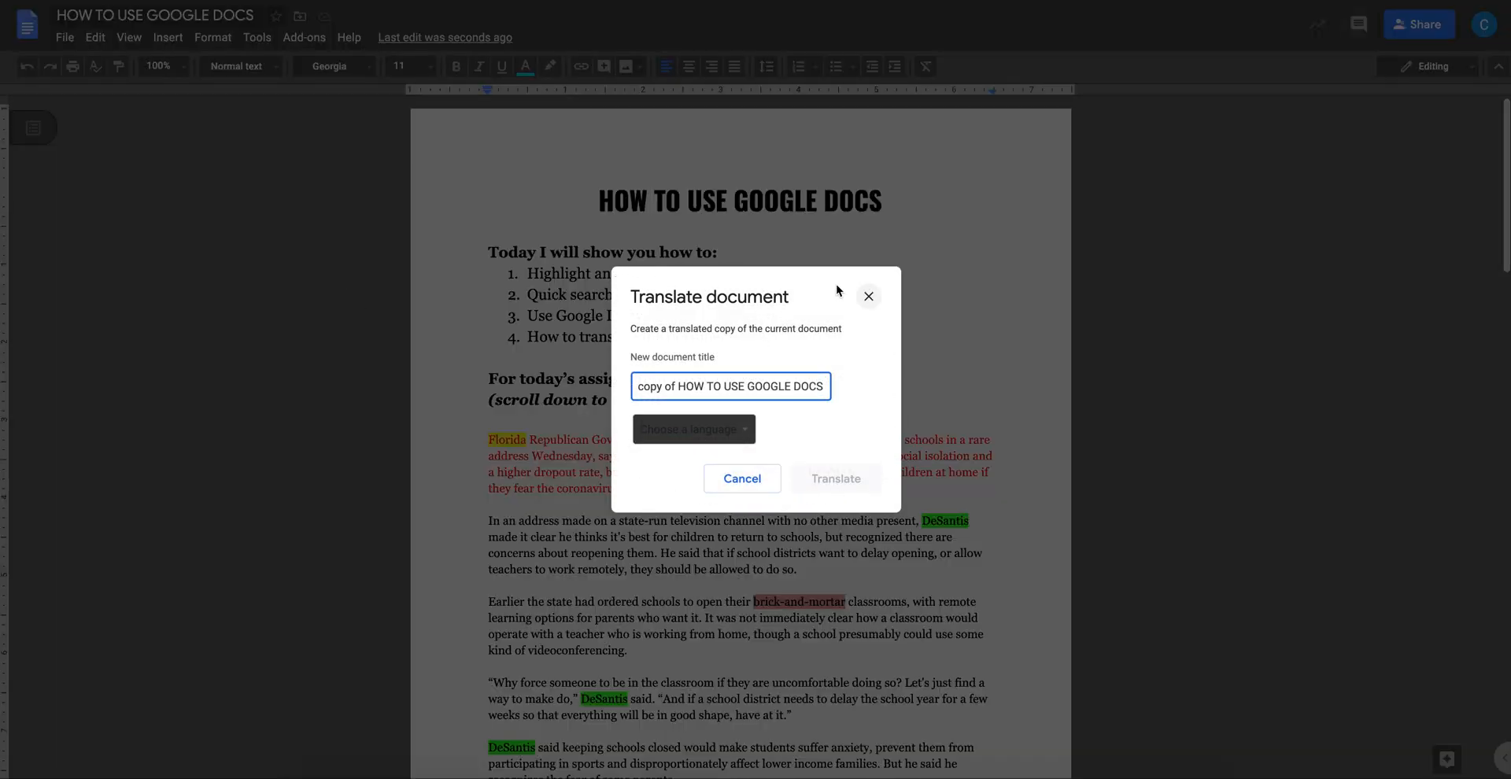
pyautogui.click(725, 435)
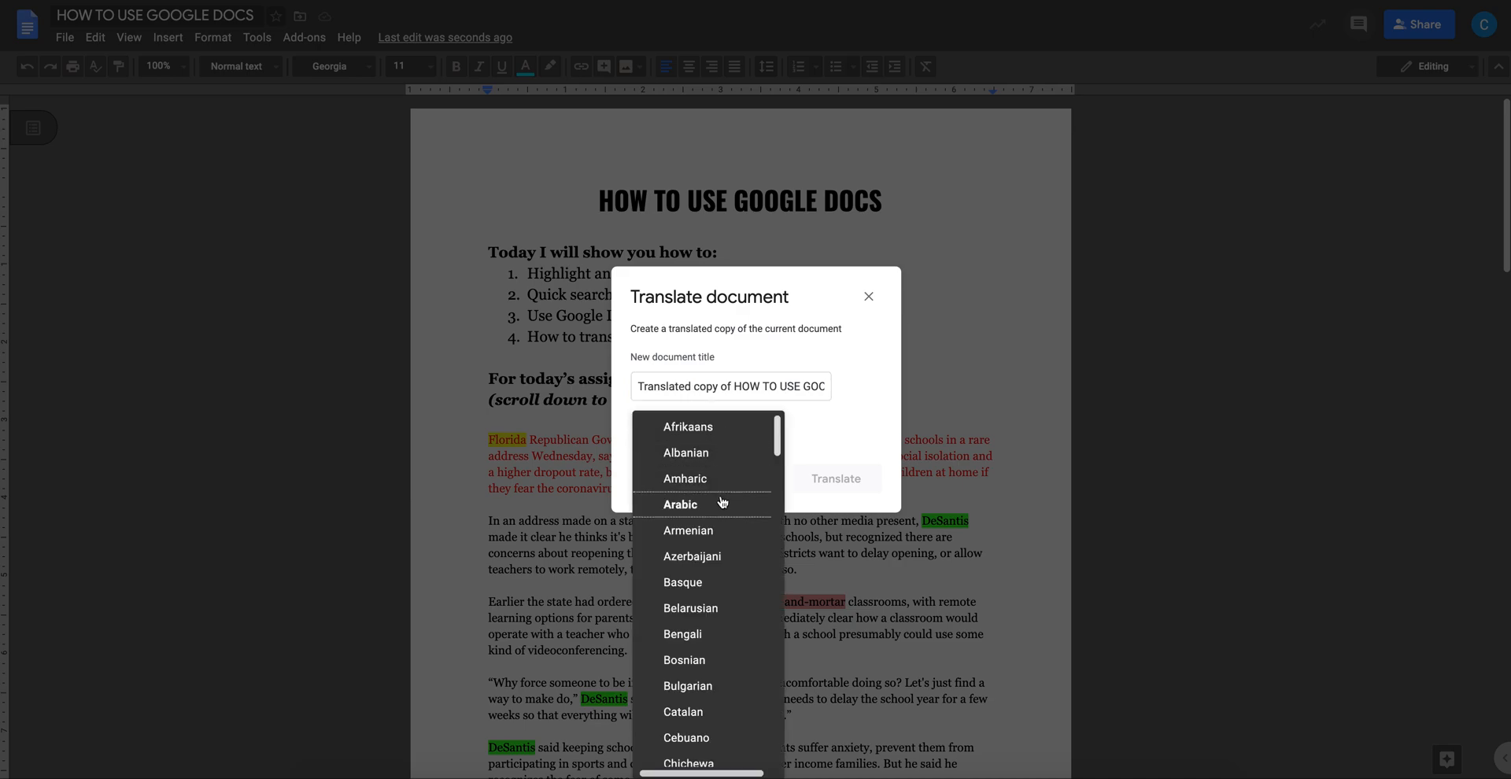
pyautogui.scroll(-5, 740, 575)
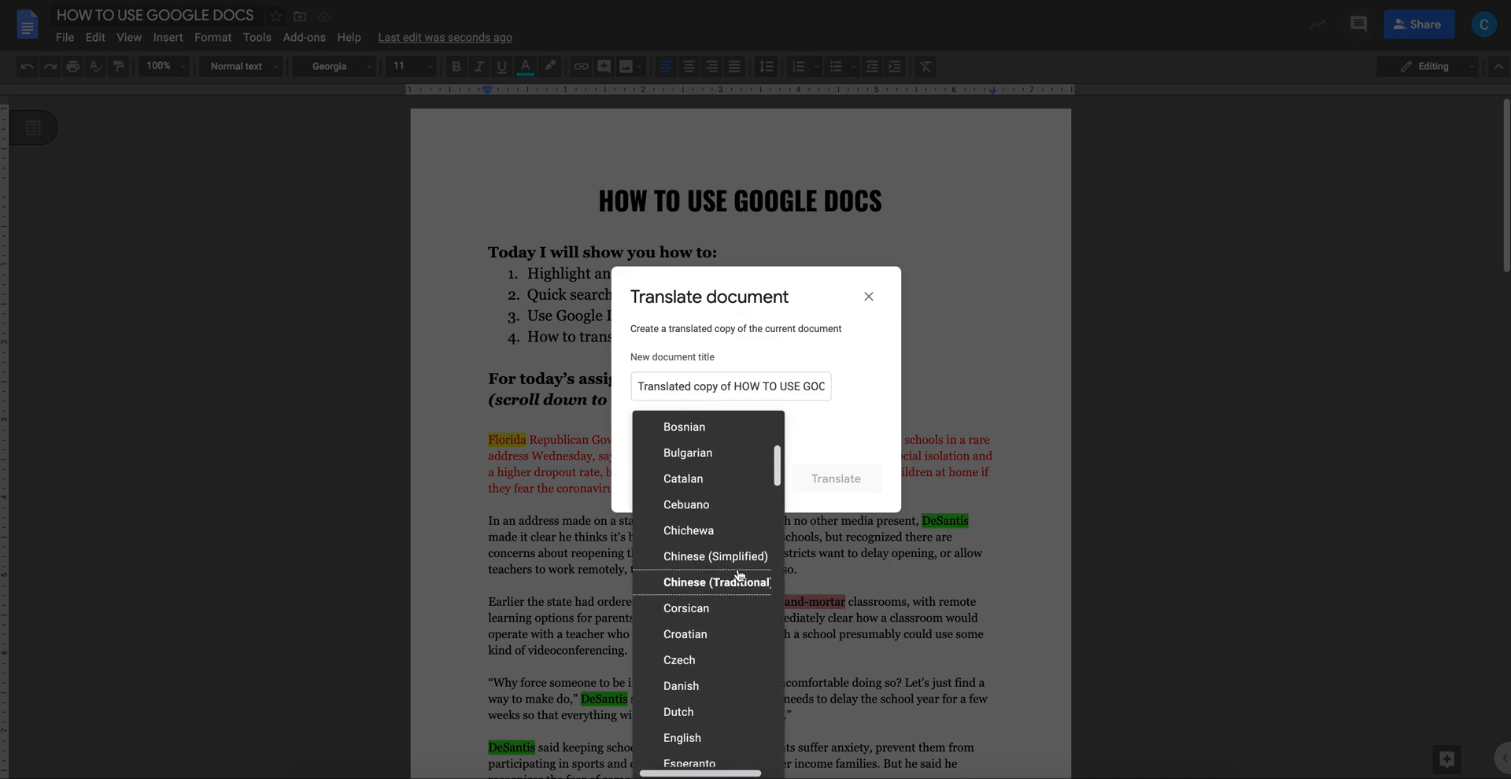
pyautogui.scroll(1, 740, 575)
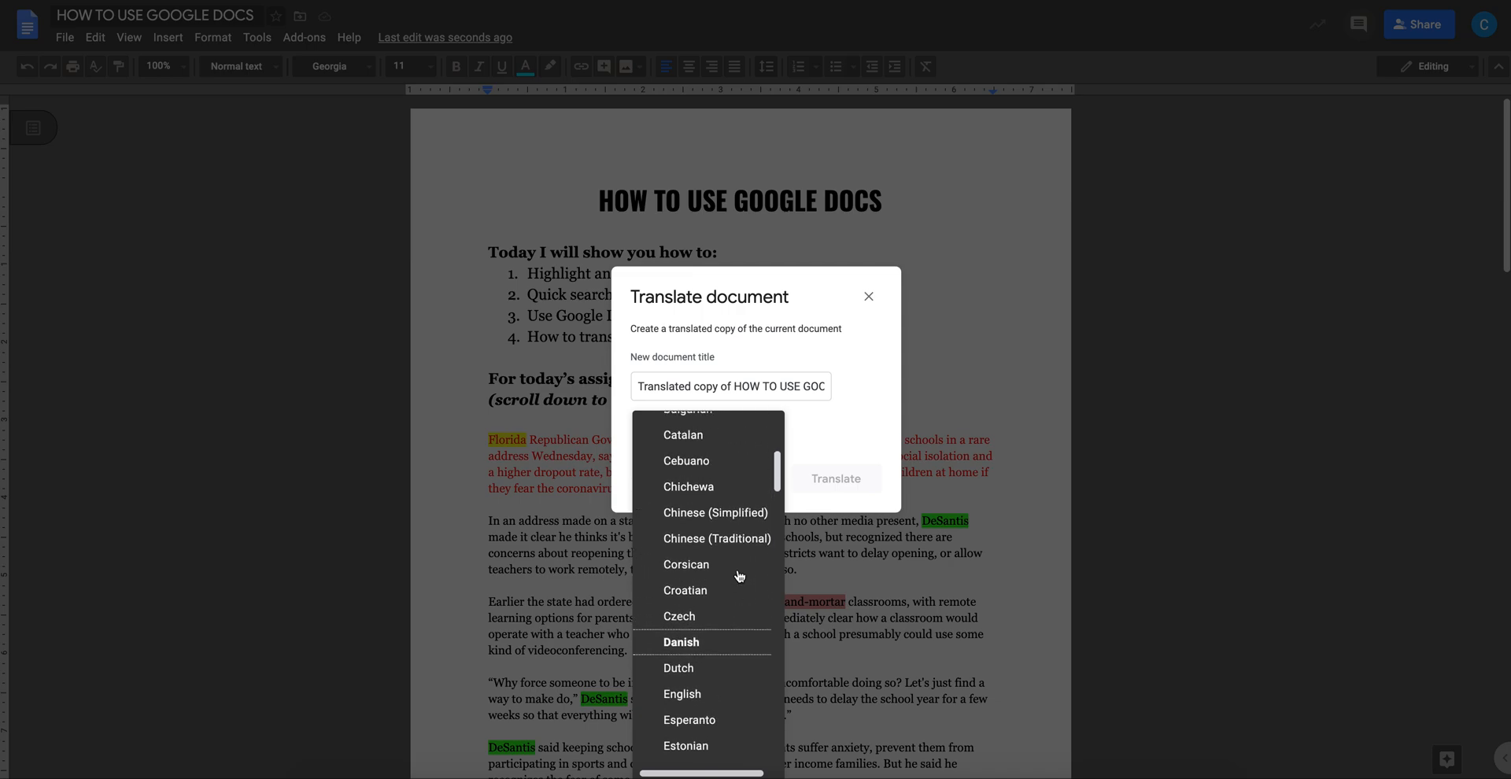
pyautogui.click(735, 526)
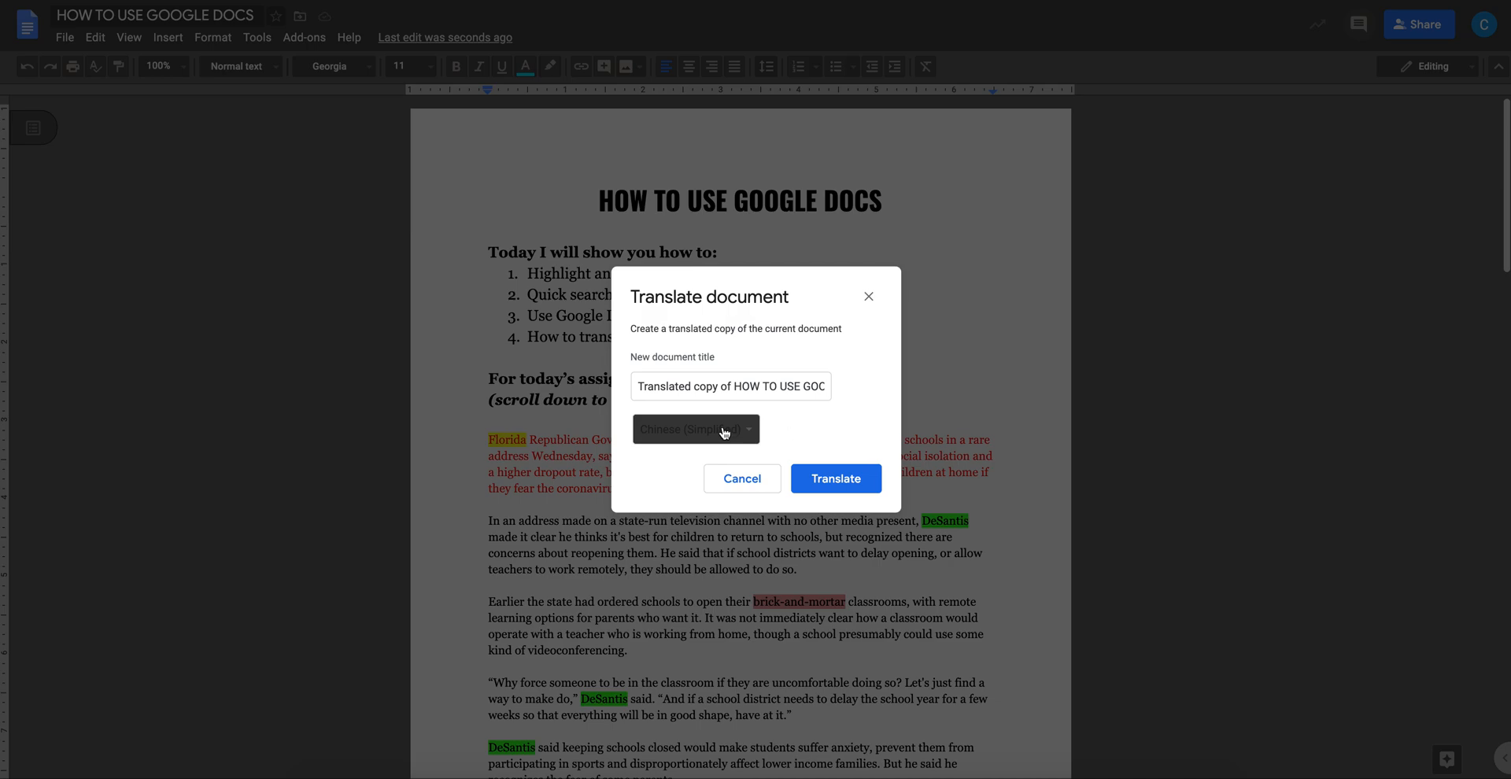
pyautogui.click(842, 478)
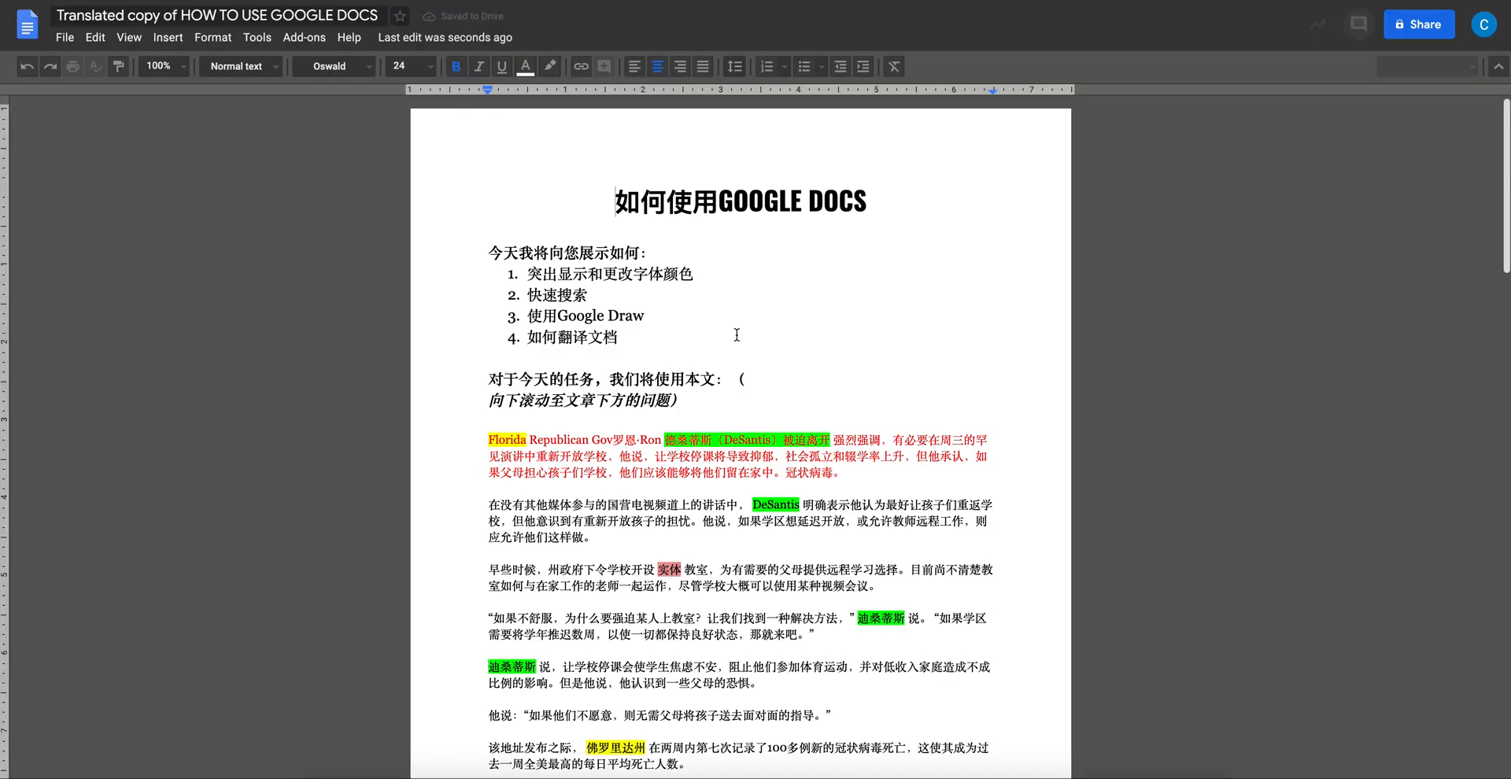
# - Look through the translated copy from its title down to the questions after the article
pyautogui.scroll(-2, 737, 334)
pyautogui.scroll(2, 736, 336)
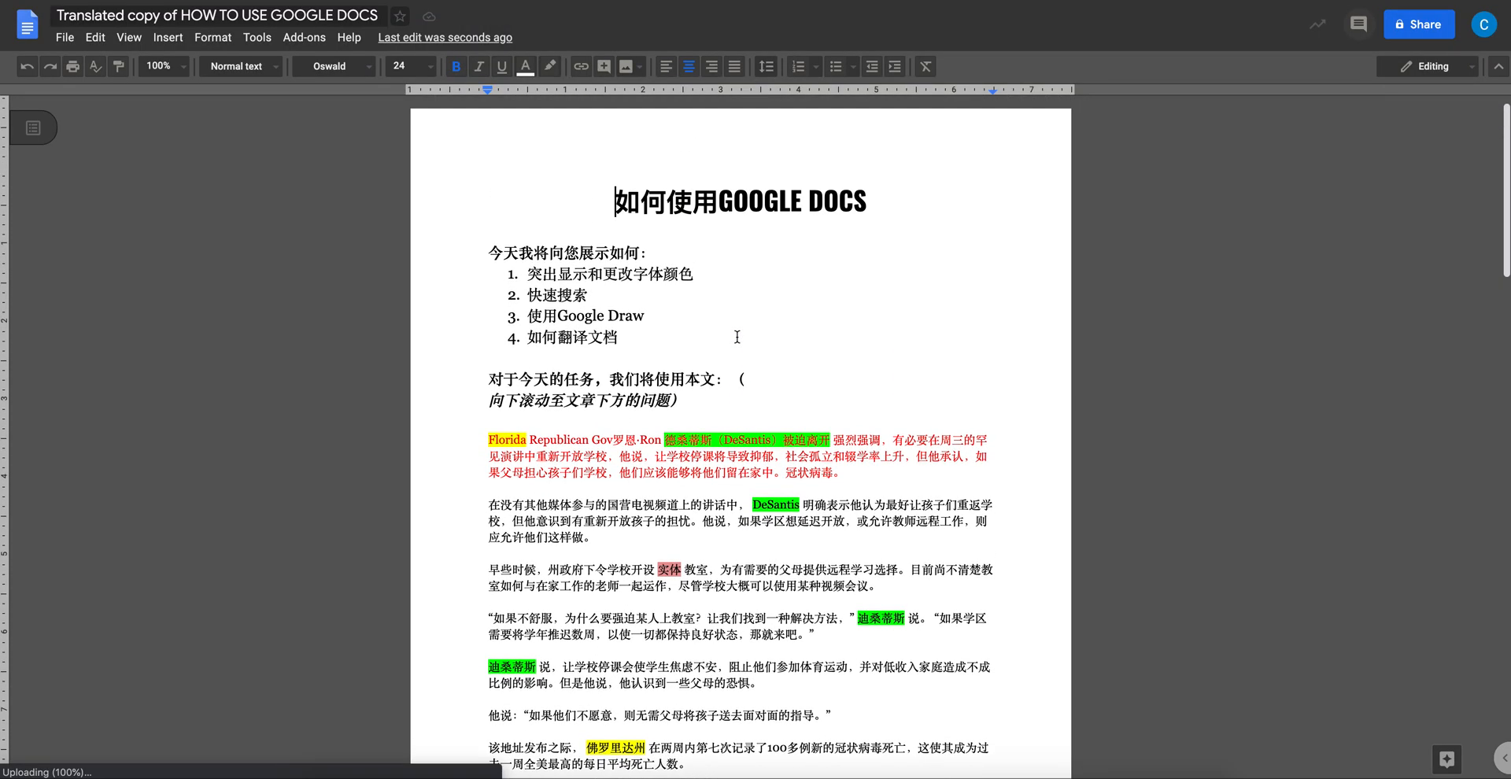
pyautogui.scroll(-2, 737, 336)
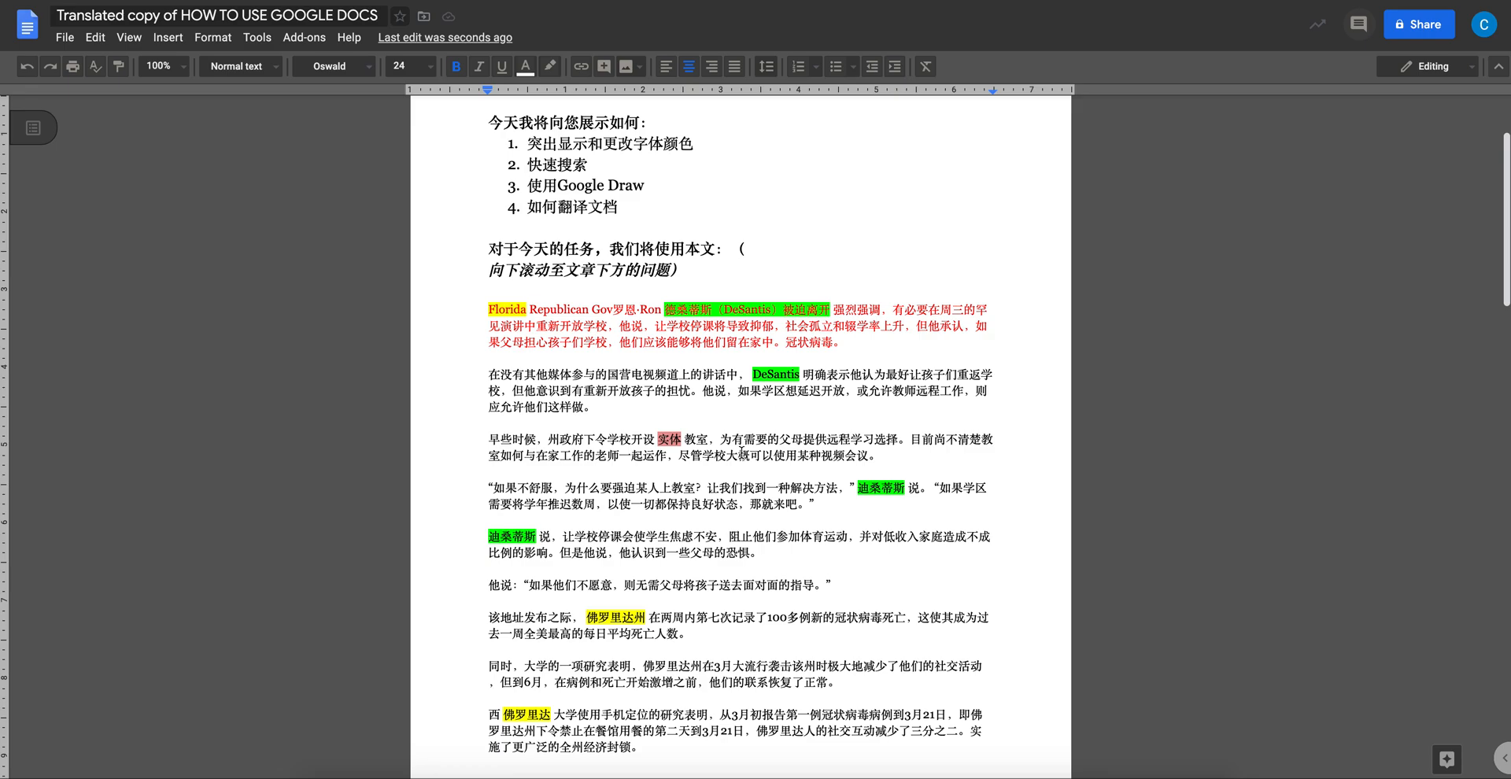
pyautogui.scroll(-8, 741, 452)
pyautogui.scroll(-1, 741, 453)
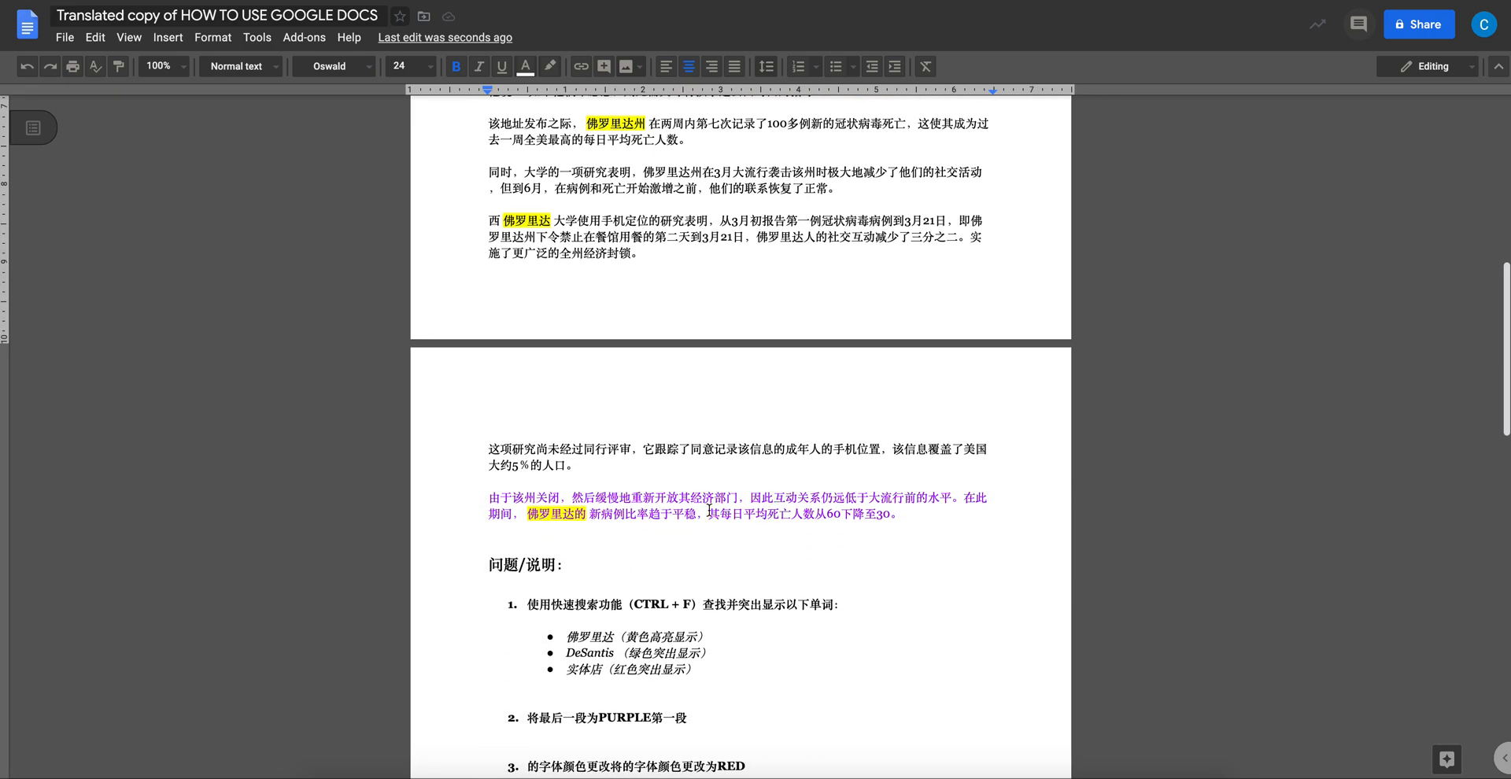
# - Look back over the colored and highlighted paragraphs of the translated article
pyautogui.scroll(10, 708, 510)
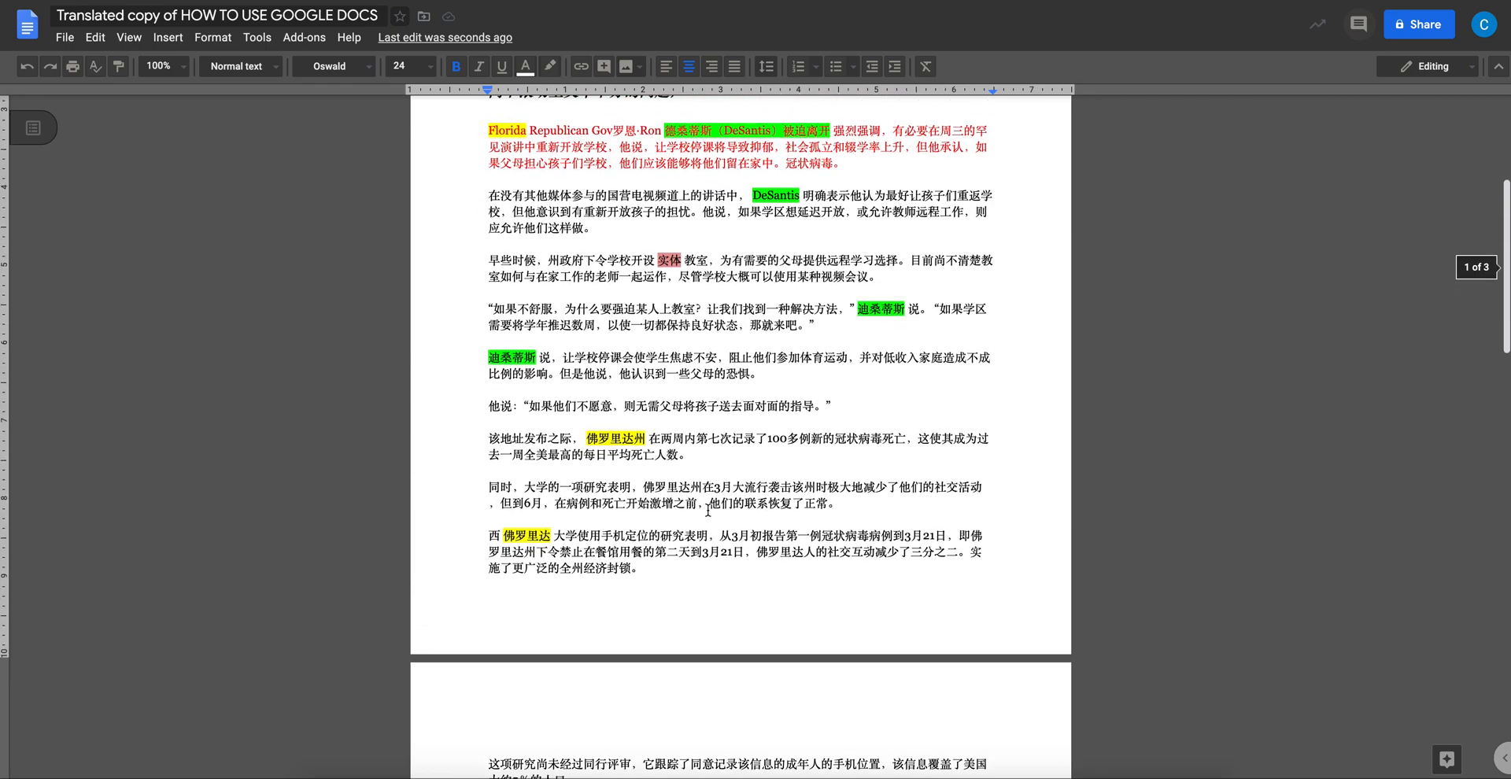
pyautogui.scroll(-1, 707, 510)
pyautogui.scroll(1, 707, 510)
pyautogui.scroll(-1, 707, 511)
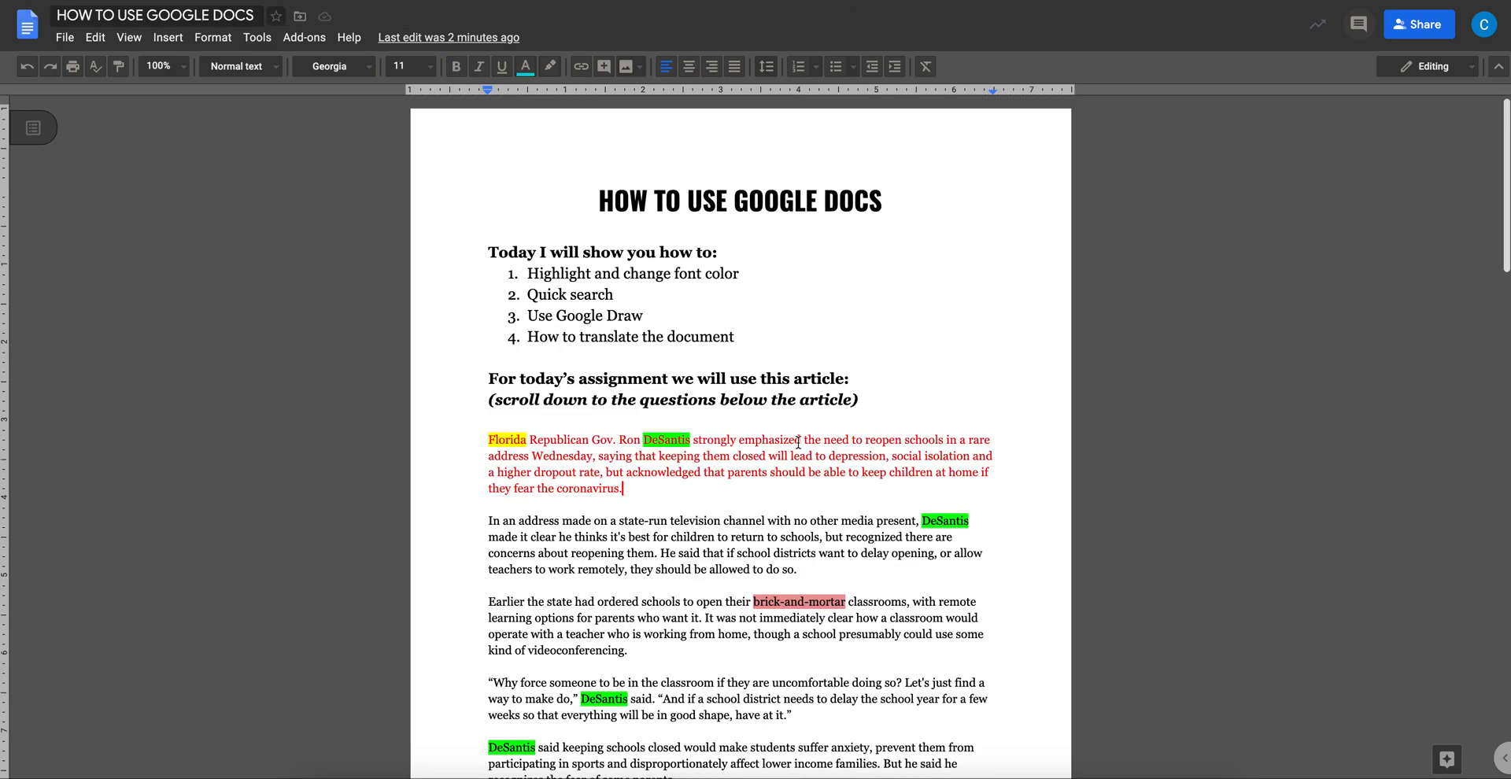
# - Return to the original HOW TO USE GOOGLE DOCS document and read the USING GOOGLE DRAW section after the worksheet questions
pyautogui.scroll(-10, 779, 450)
pyautogui.scroll(-5, 779, 450)
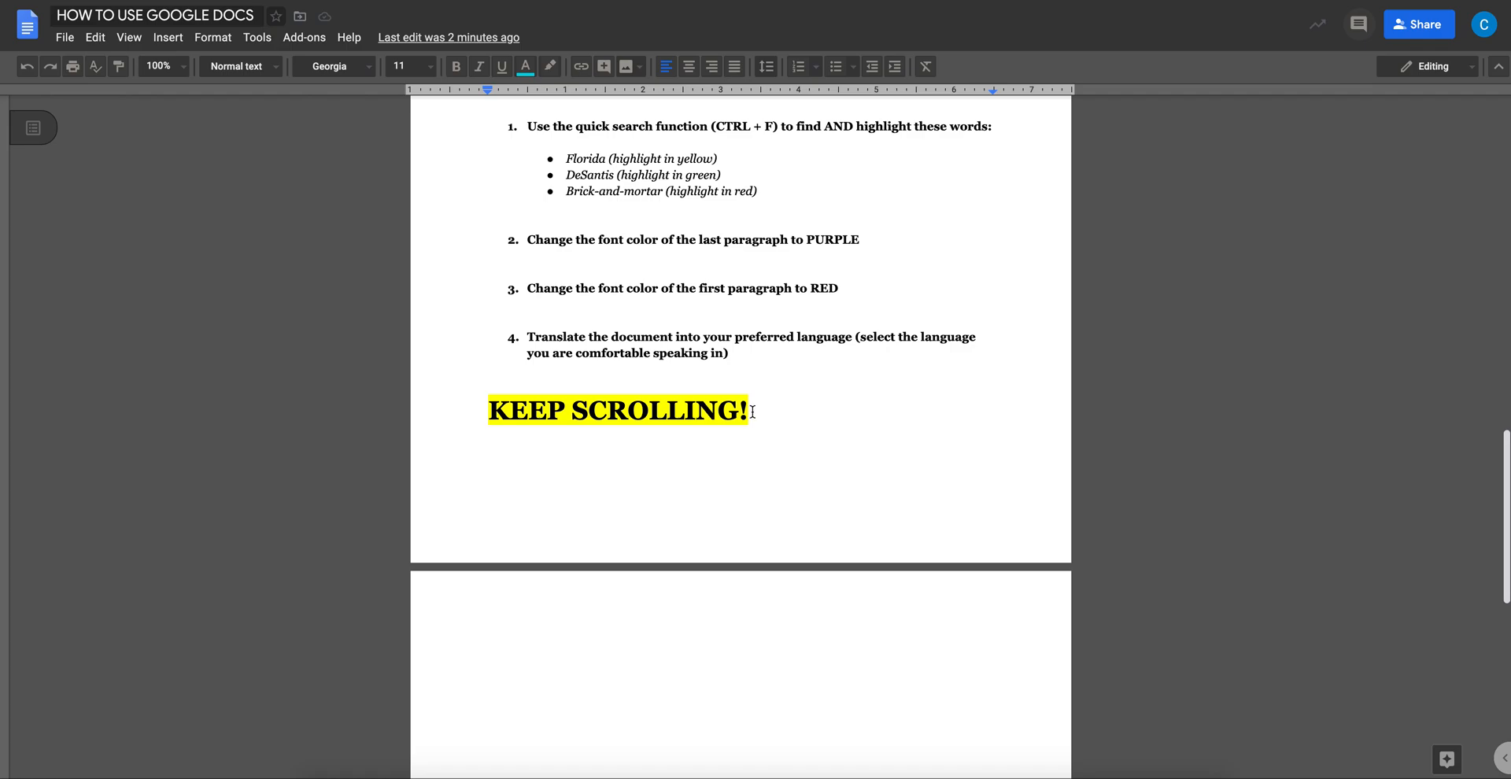
pyautogui.scroll(-3, 732, 442)
pyautogui.scroll(-5, 732, 444)
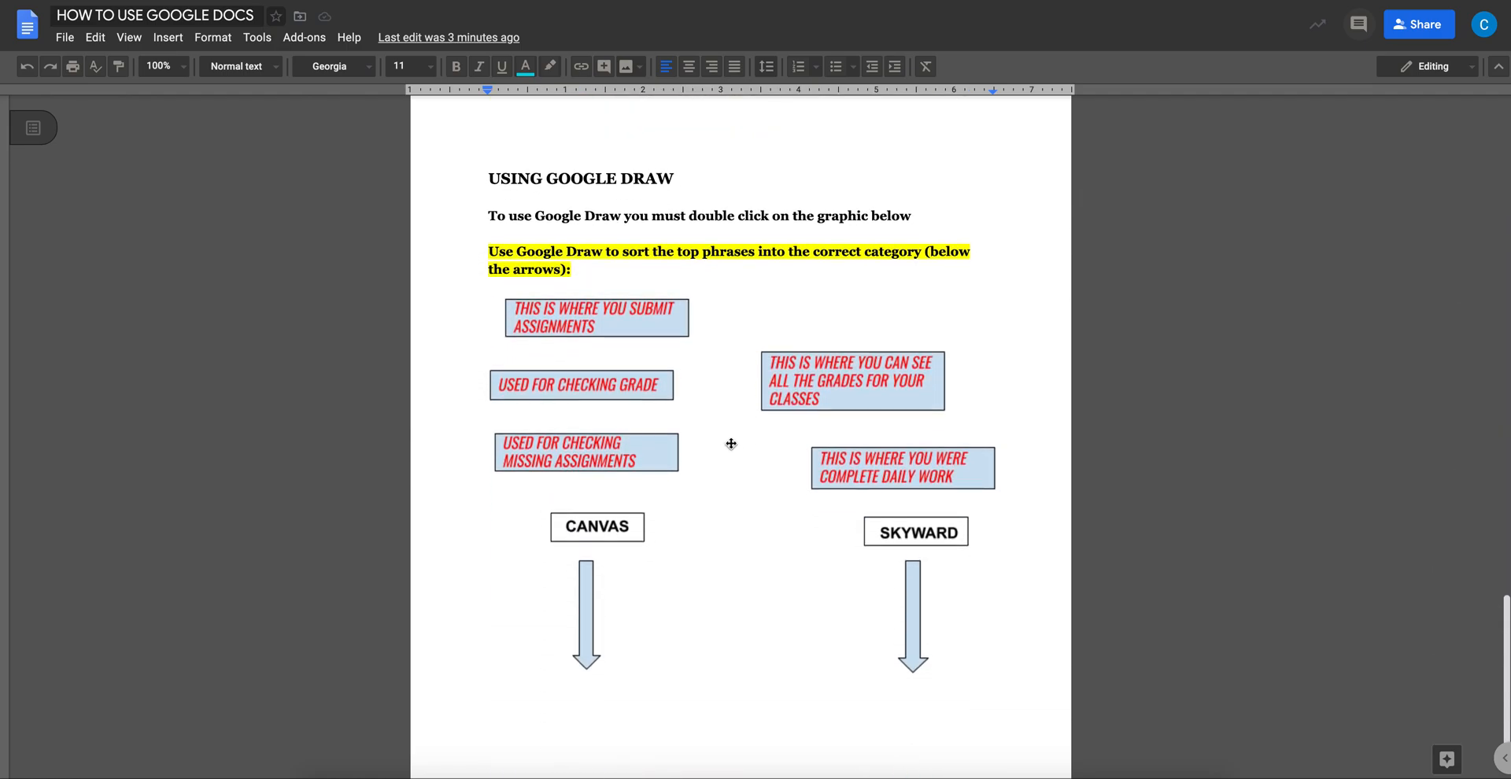
pyautogui.moveTo(488, 180); pyautogui.dragTo(671, 182)
pyautogui.click(673, 181)
pyautogui.scroll(-1, 728, 306)
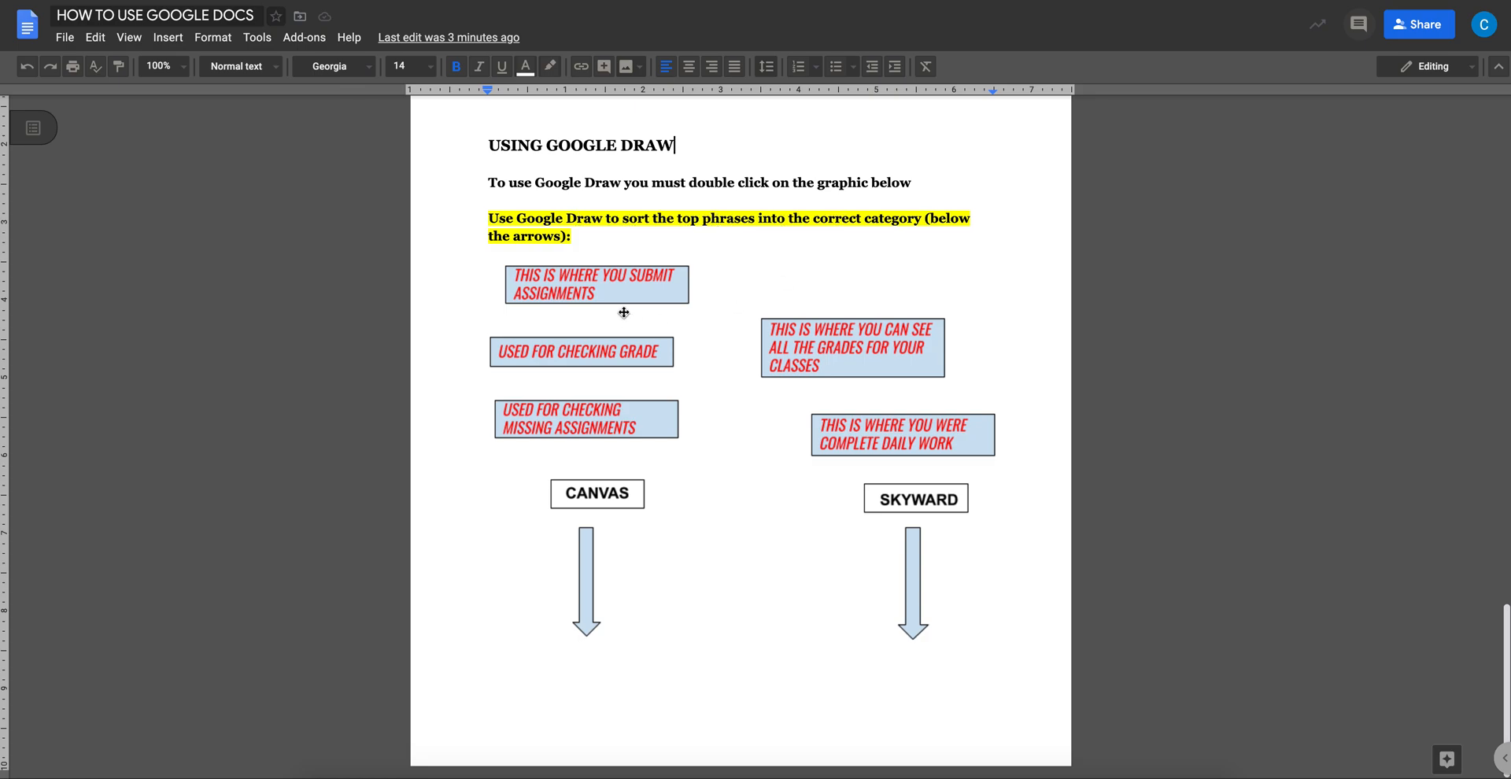
pyautogui.scroll(2, 642, 458)
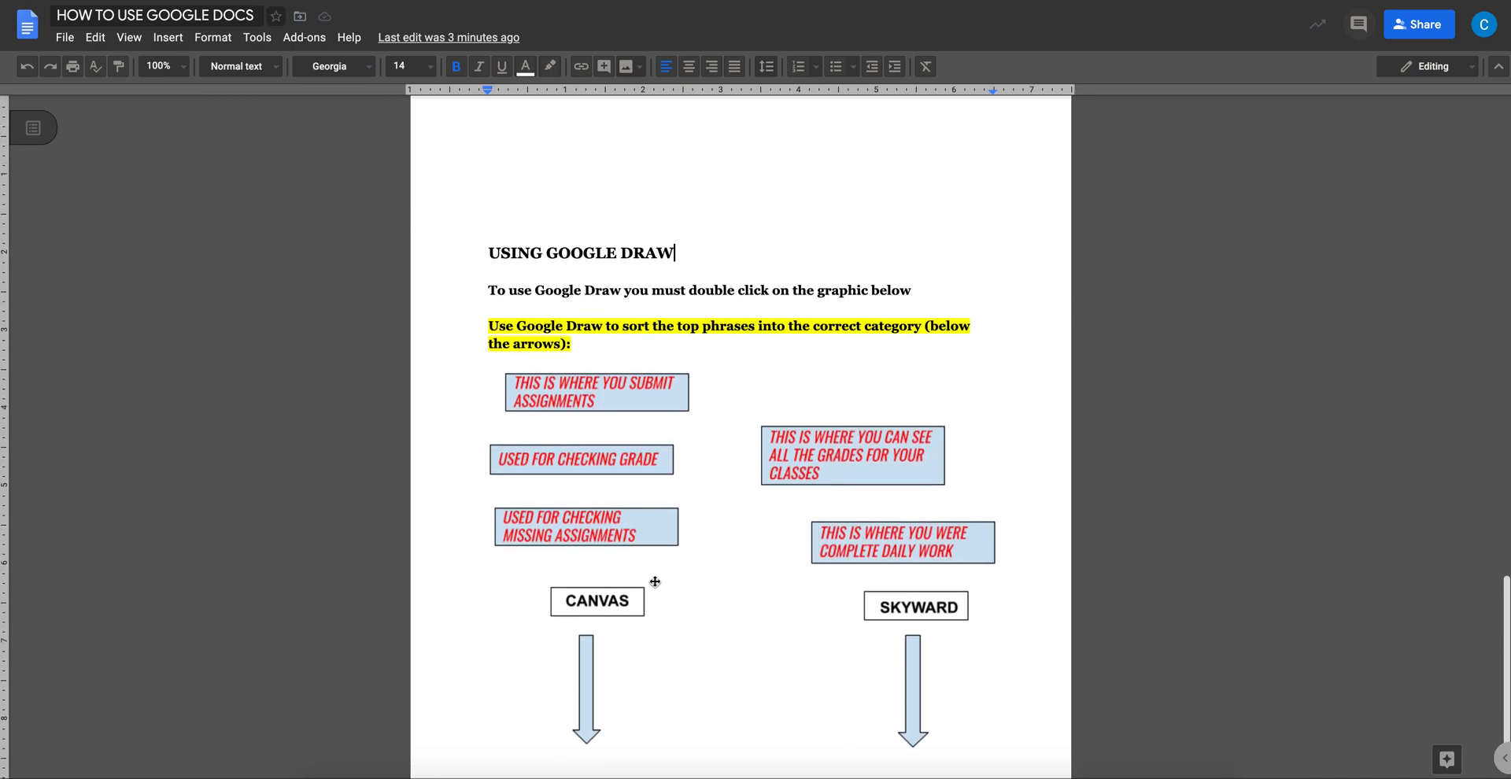
pyautogui.scroll(-1, 654, 582)
pyautogui.scroll(-1, 474, 377)
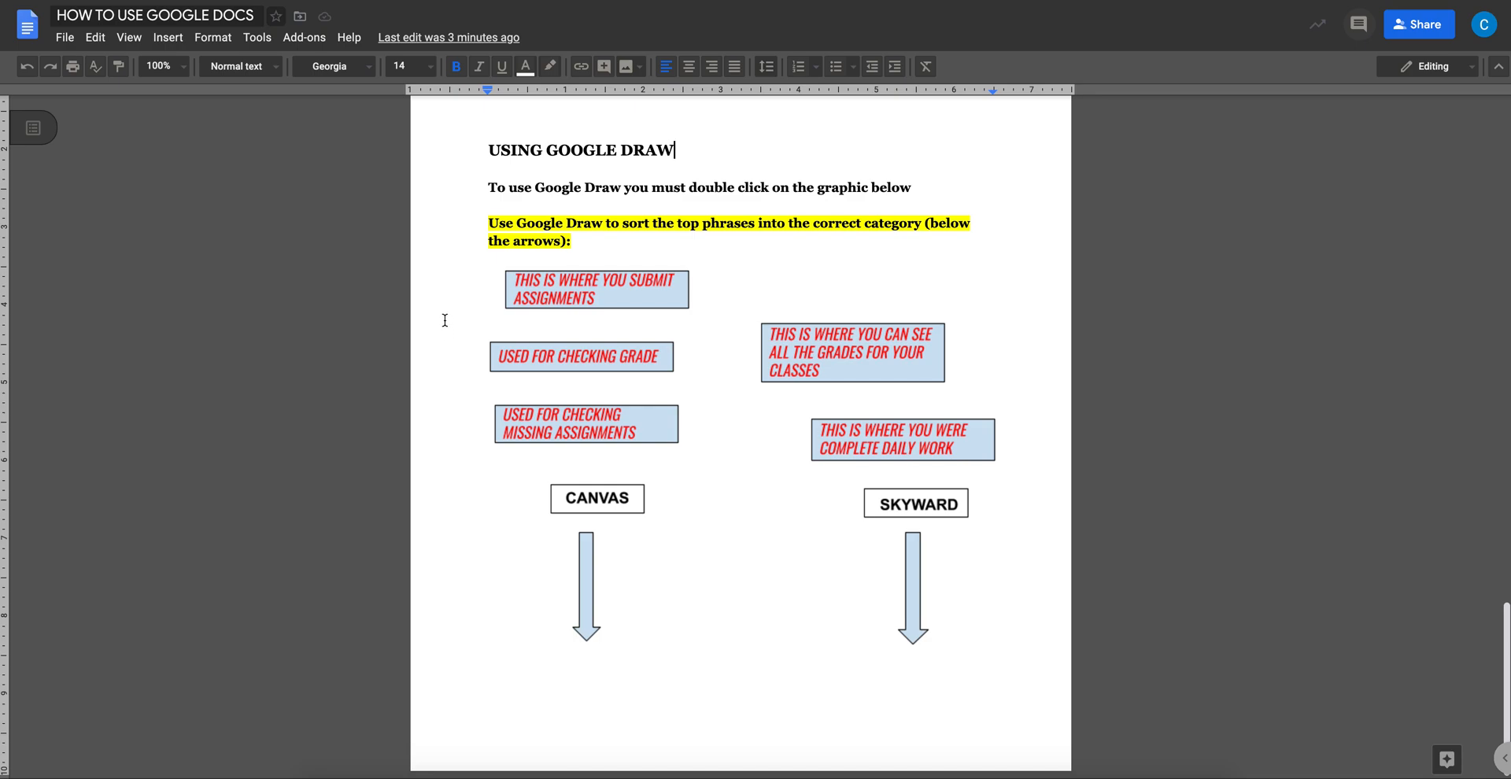
pyautogui.scroll(-1, 444, 320)
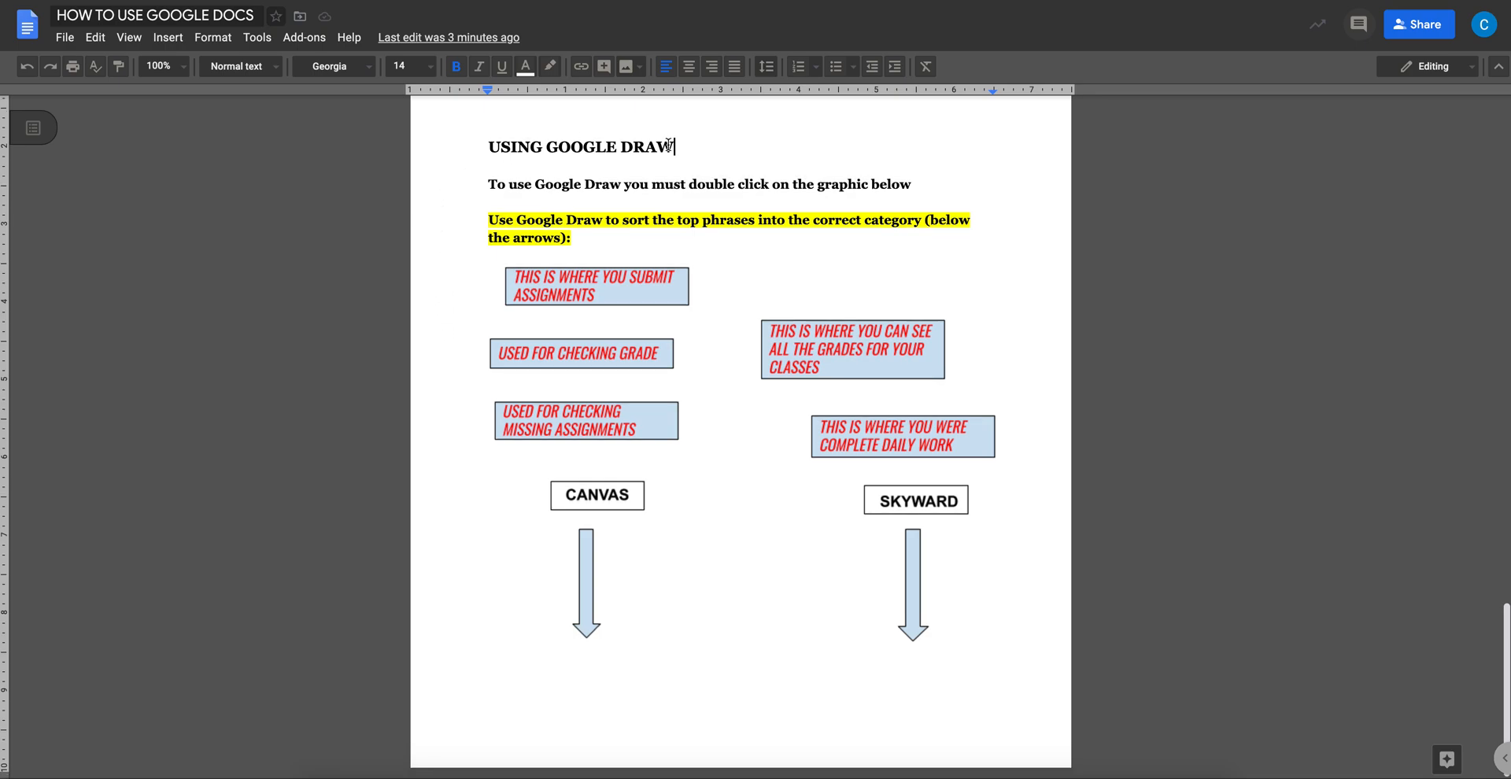
# - Open the phrase-sorting graphic in the USING GOOGLE DRAW section for editing
pyautogui.click(548, 146)
pyautogui.click(273, 192)
pyautogui.click(260, 252)
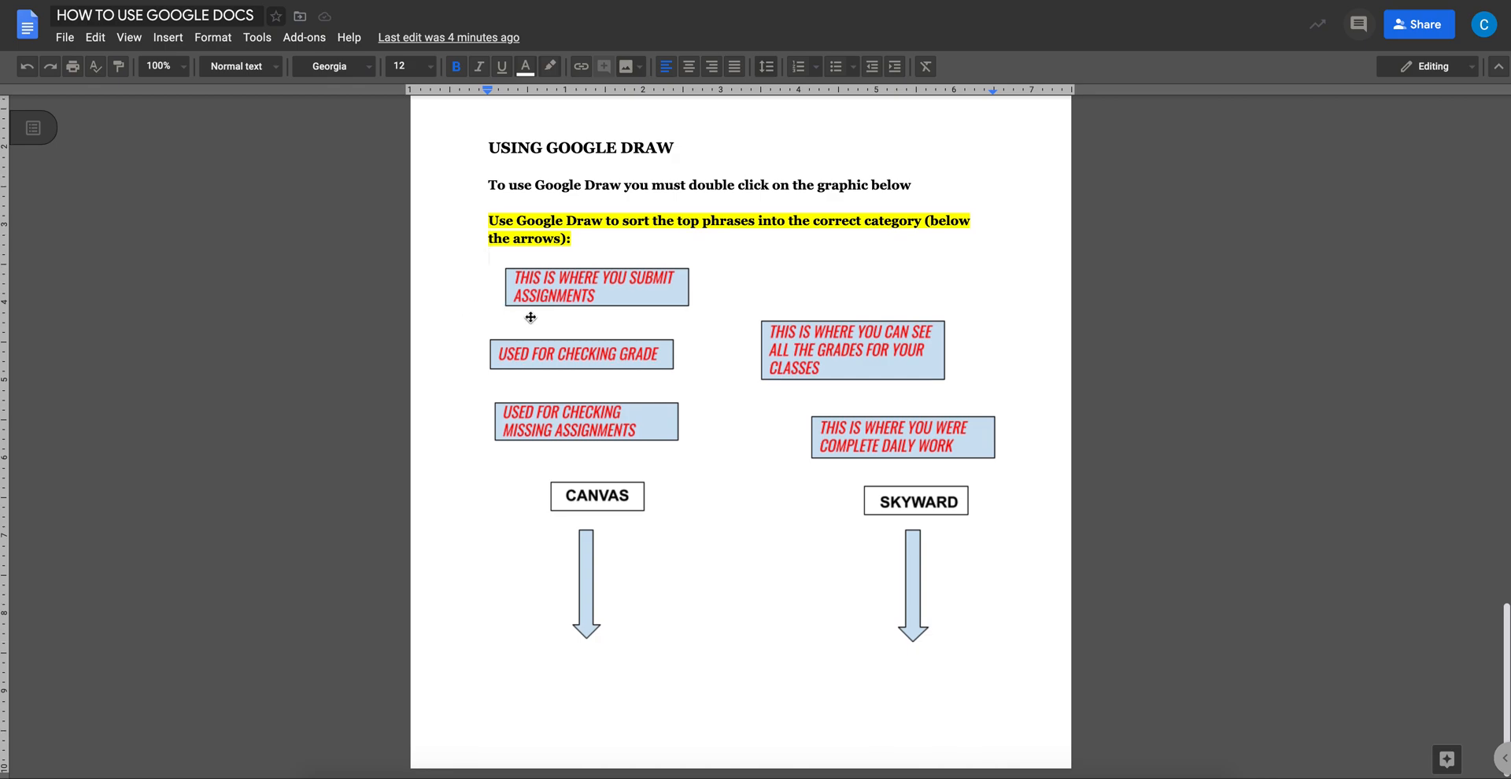
pyautogui.click(717, 330)
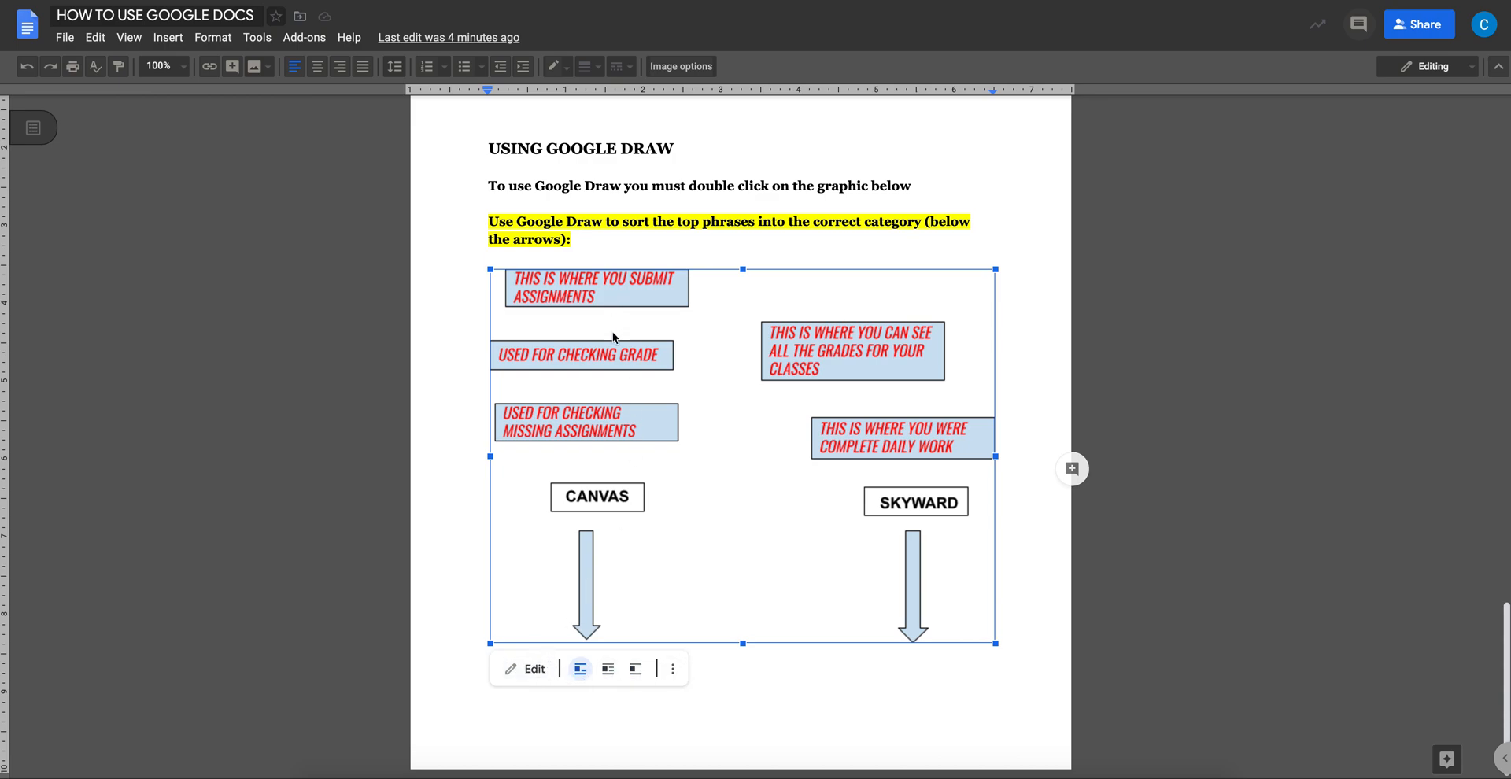
pyautogui.click(535, 670)
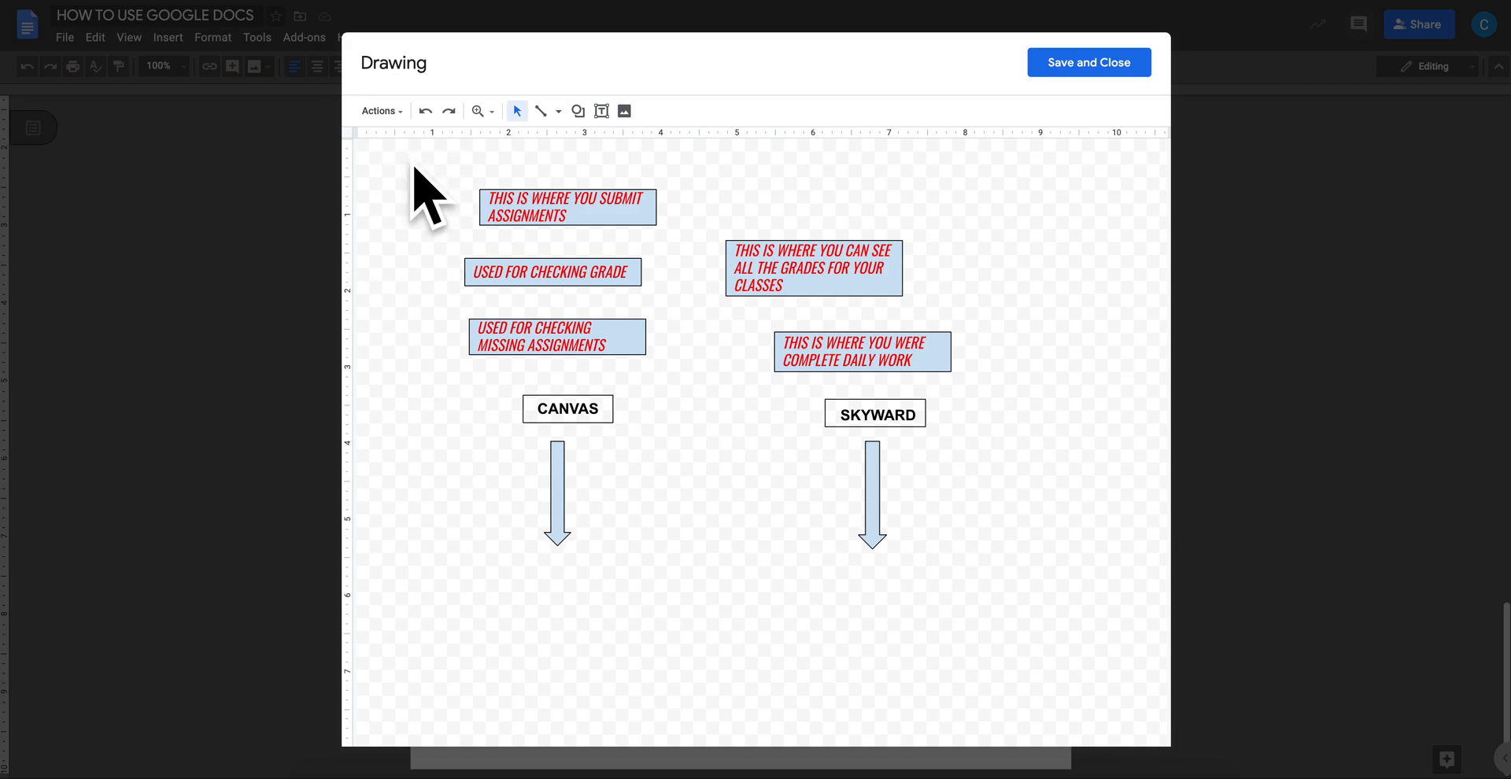
# - Move the THIS IS WHERE YOU SUBMIT ASSIGNMENTS and USED FOR CHECKING GRADE boxes into the space between the two arrows
pyautogui.click(572, 203)
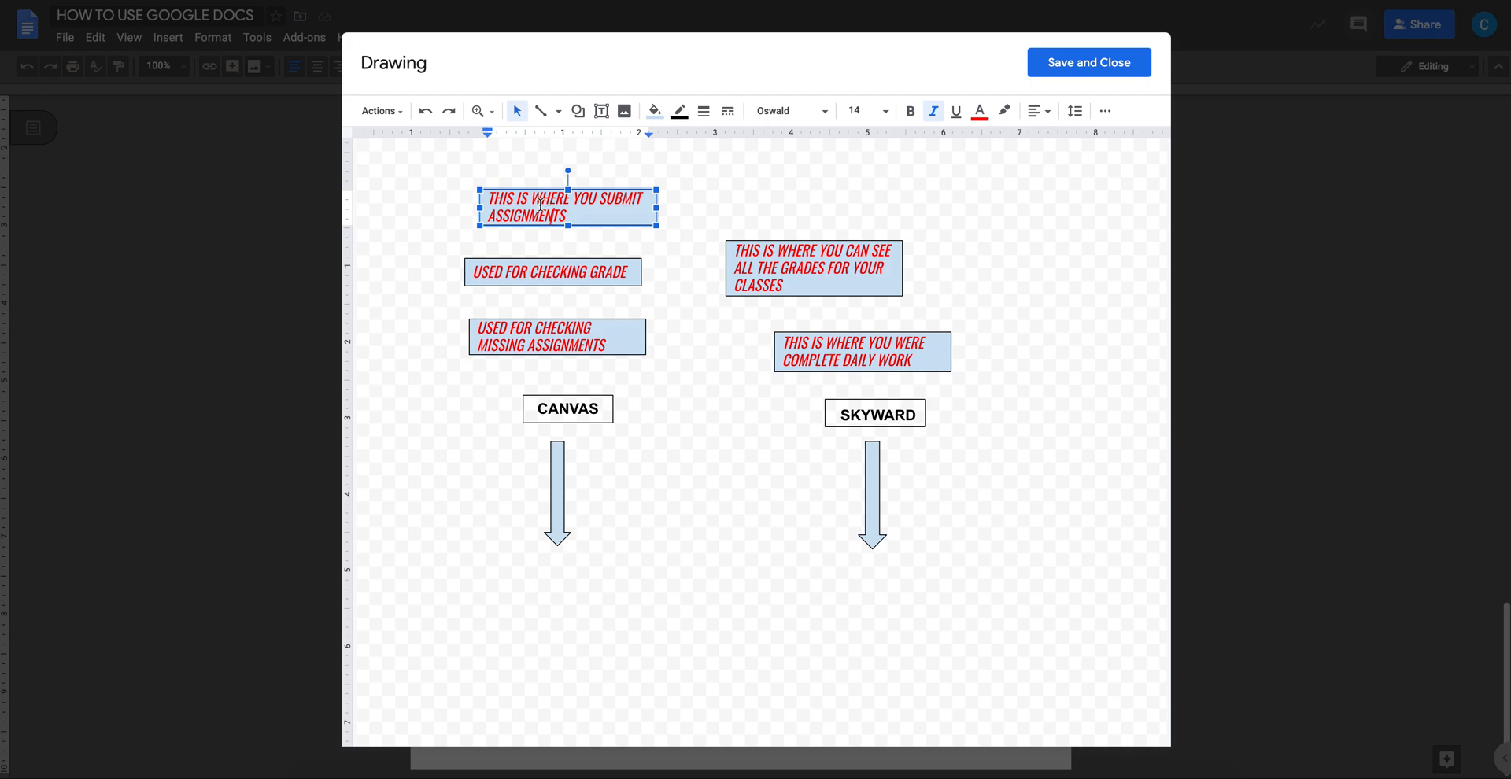
pyautogui.moveTo(533, 227)
pyautogui.mouseDown()
pyautogui.moveTo(533, 240)
pyautogui.moveTo(482, 236)
pyautogui.moveTo(455, 210)
pyautogui.moveTo(513, 177)
pyautogui.moveTo(510, 195)
pyautogui.moveTo(634, 210)
pyautogui.moveTo(838, 206)
pyautogui.moveTo(641, 195)
pyautogui.moveTo(582, 229)
pyautogui.moveTo(720, 223)
pyautogui.moveTo(448, 225)
pyautogui.moveTo(491, 212)
pyautogui.moveTo(523, 240)
pyautogui.moveTo(533, 231)
pyautogui.mouseUp()
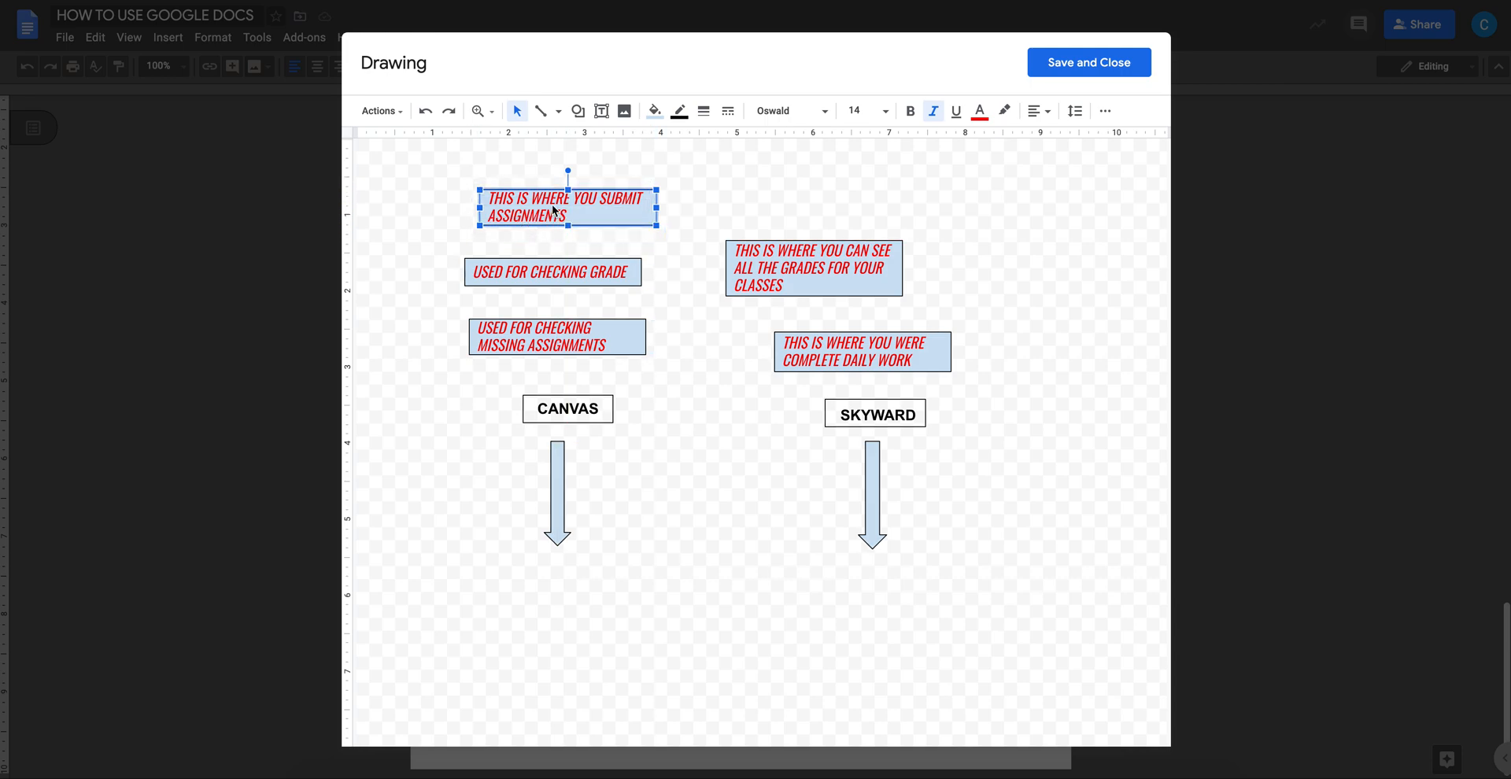
pyautogui.moveTo(527, 227); pyautogui.dragTo(678, 507)
pyautogui.click(510, 268)
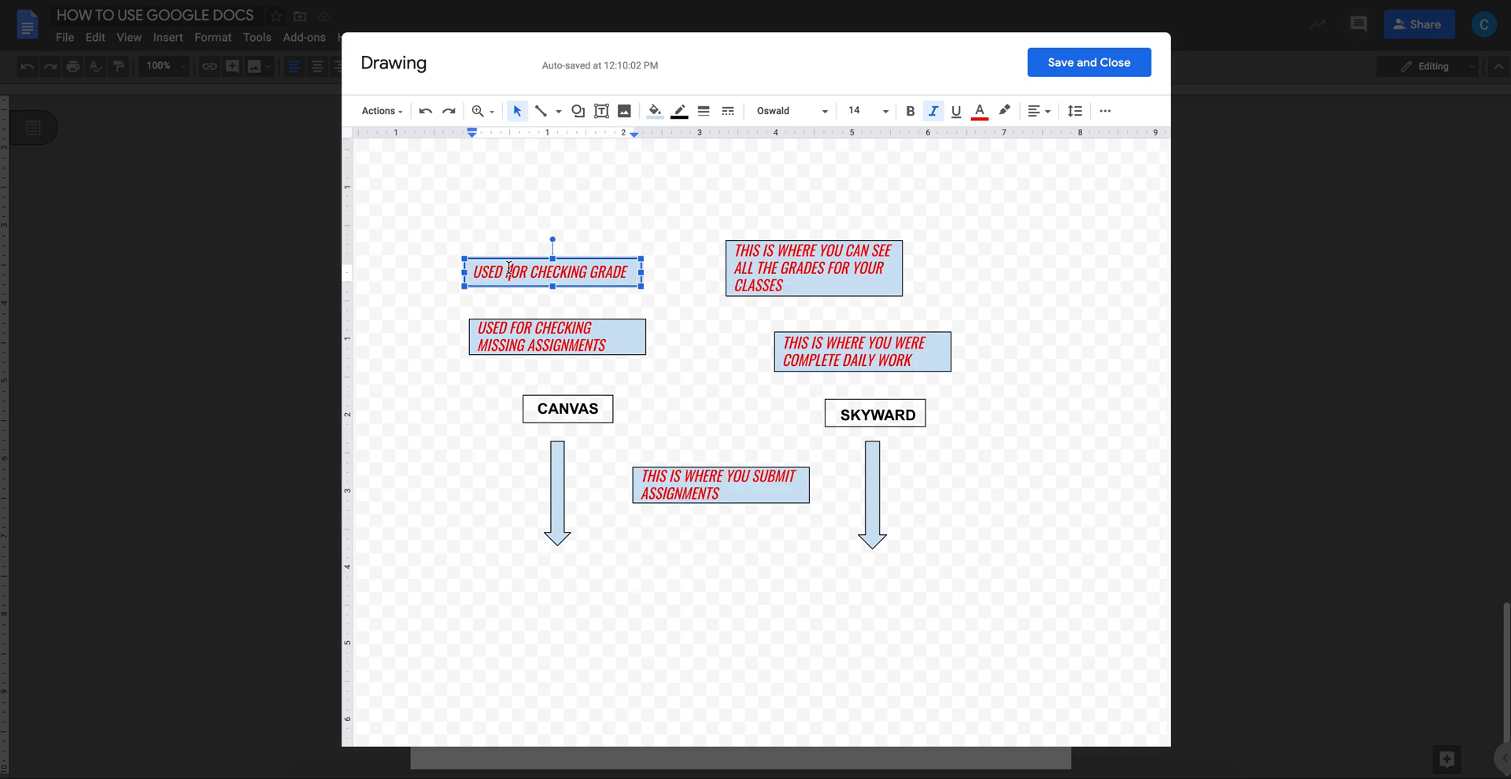
pyautogui.moveTo(519, 257); pyautogui.dragTo(686, 517)
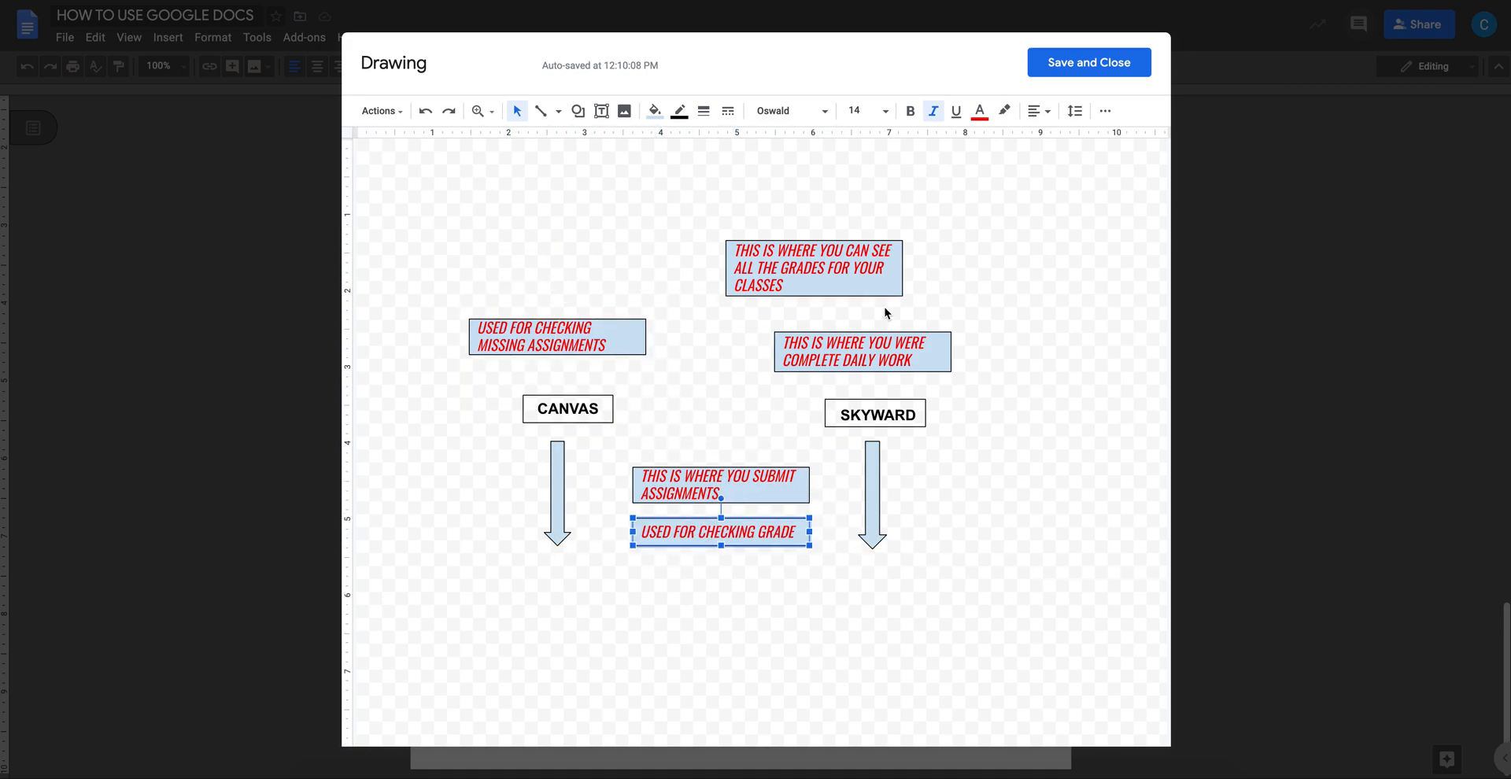
# - Place the COMPLETE DAILY WORK box under the CANVAS arrow and the box about seeing all class grades under the SKYWARD arrow
pyautogui.click(830, 358)
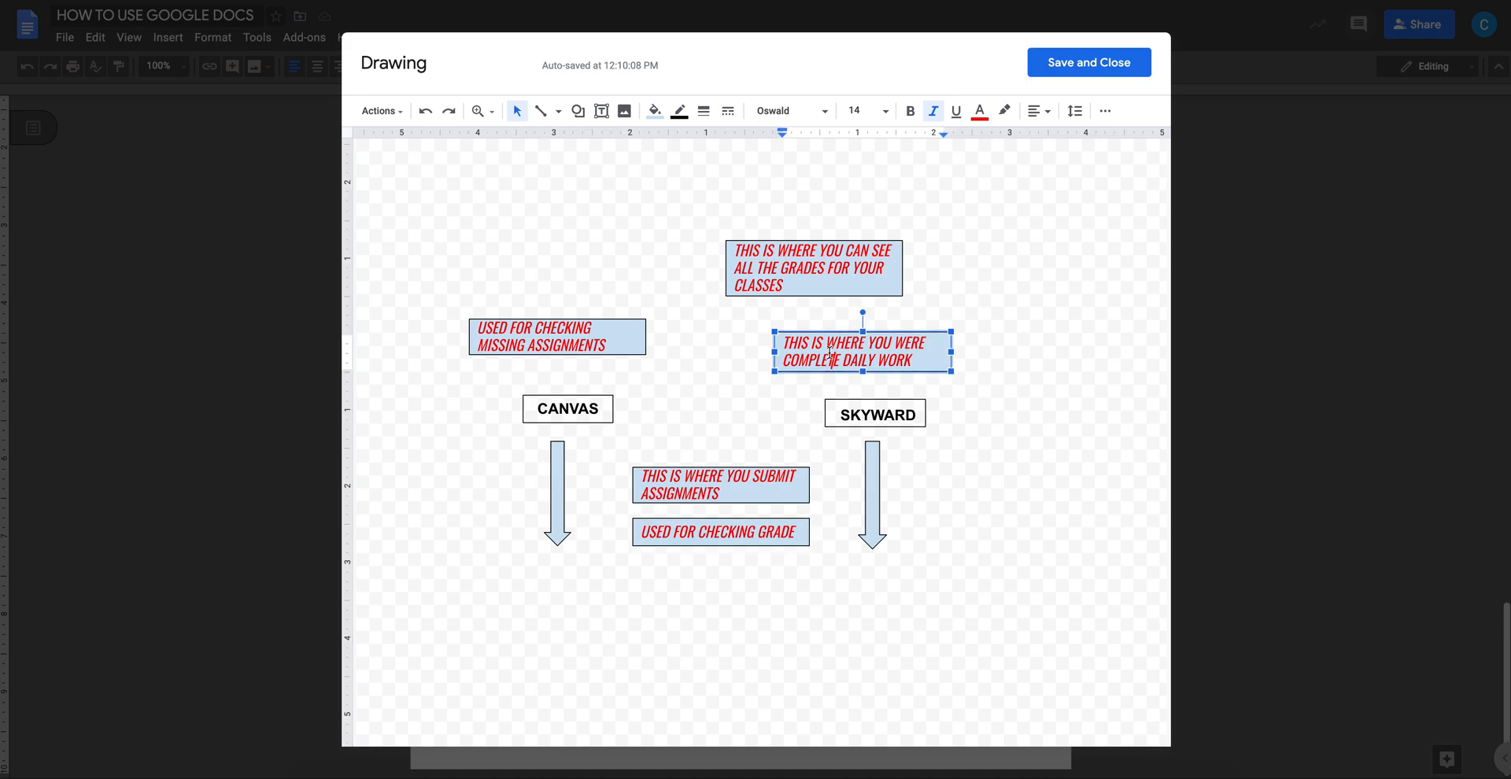
pyautogui.moveTo(833, 333); pyautogui.dragTo(528, 568)
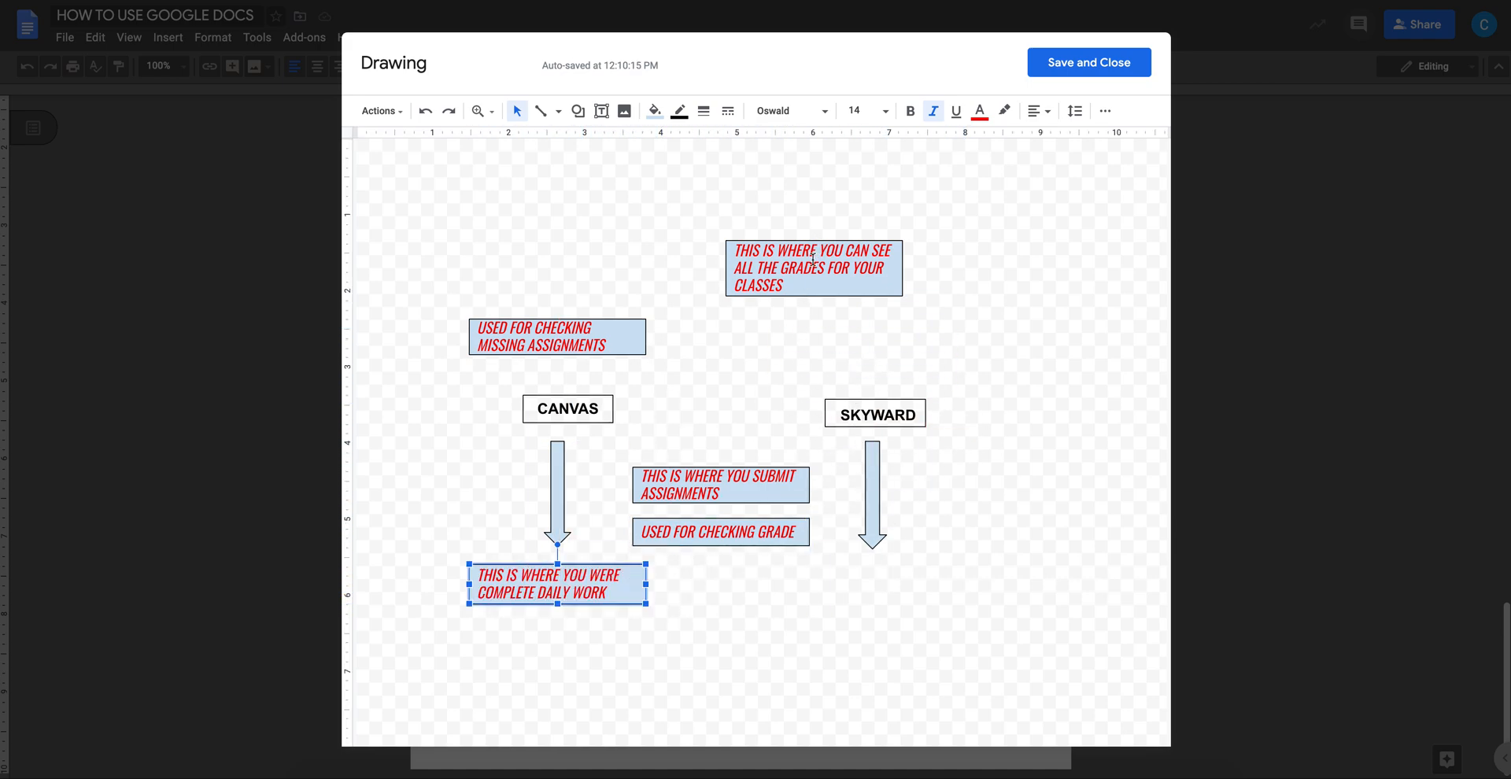
pyautogui.click(791, 241)
pyautogui.moveTo(791, 241); pyautogui.dragTo(854, 569)
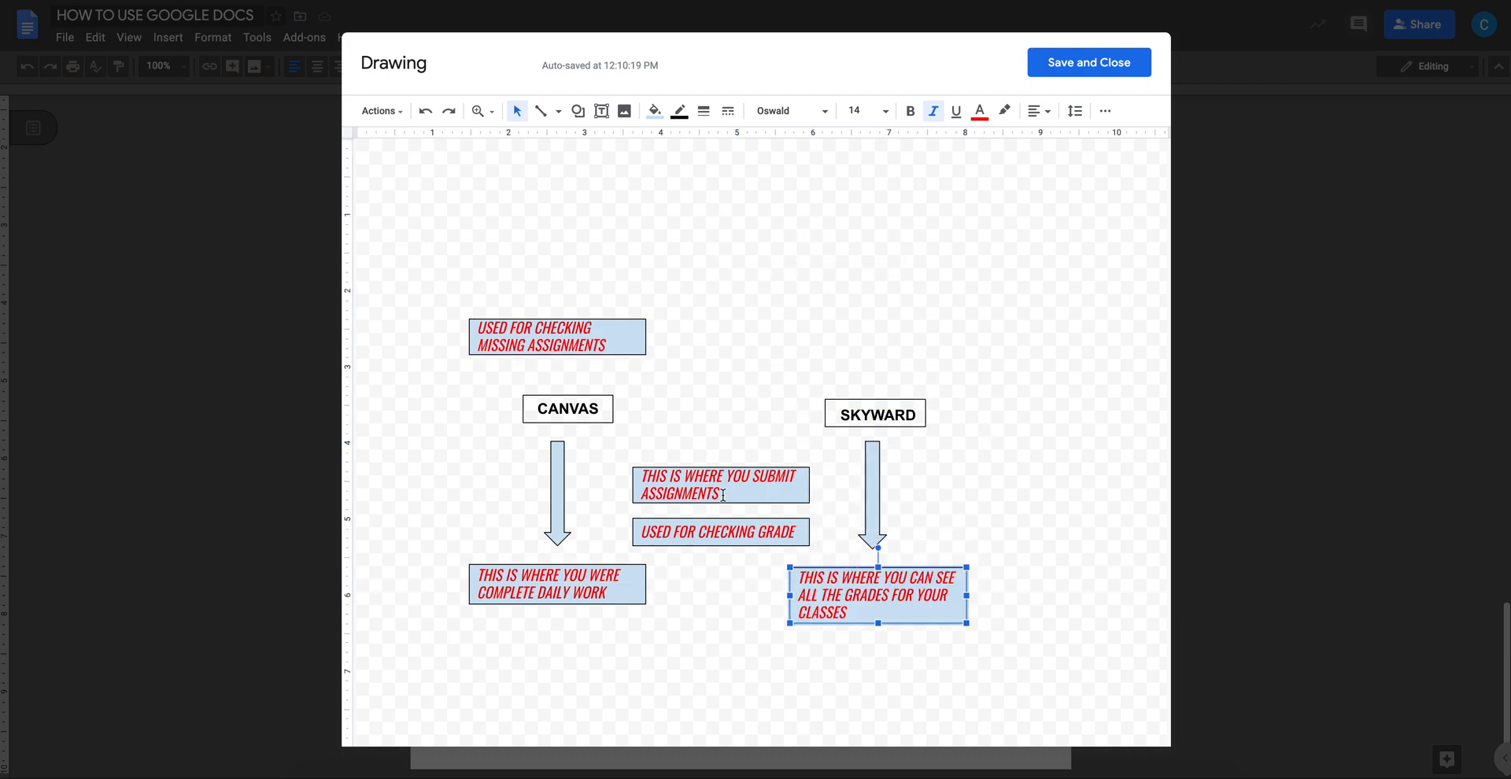
# - Move the four relocated phrase boxes back above the CANVAS and SKYWARD labels, spread out without overlapping
pyautogui.click(682, 469)
pyautogui.click(682, 470)
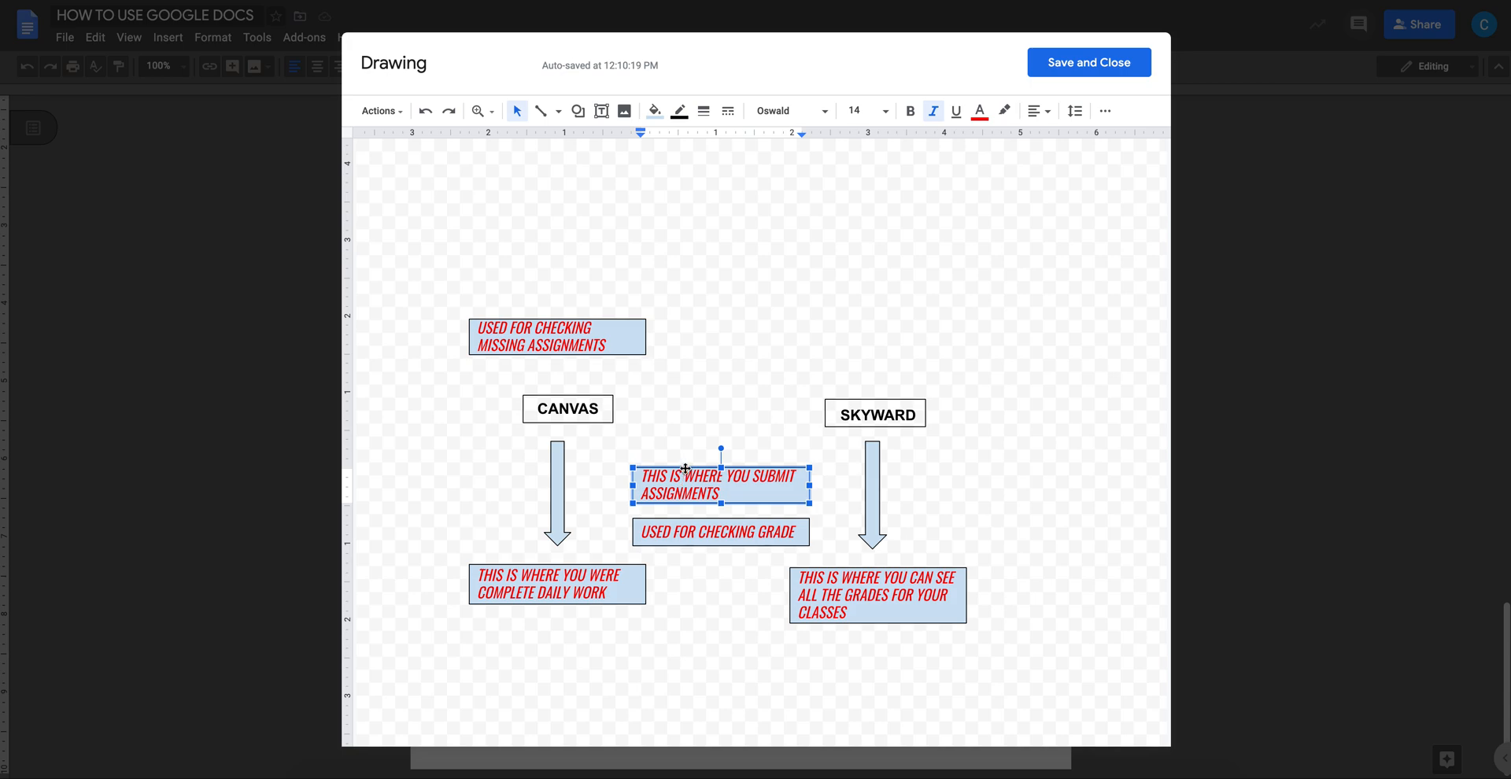
pyautogui.moveTo(686, 468); pyautogui.dragTo(546, 216)
pyautogui.click(706, 522)
pyautogui.moveTo(706, 520); pyautogui.dragTo(770, 265)
pyautogui.click(833, 564)
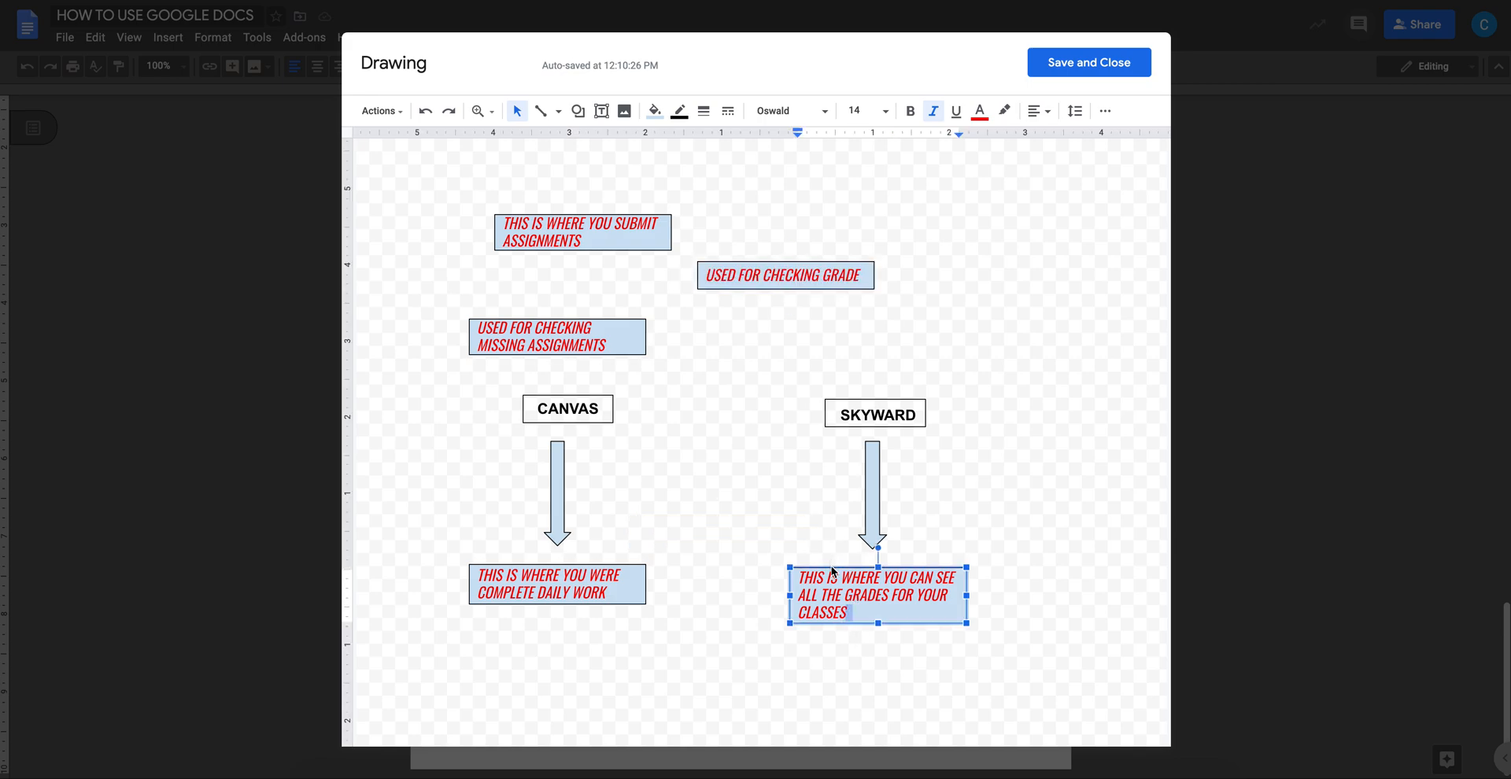
pyautogui.moveTo(833, 571); pyautogui.dragTo(943, 266)
pyautogui.click(557, 587)
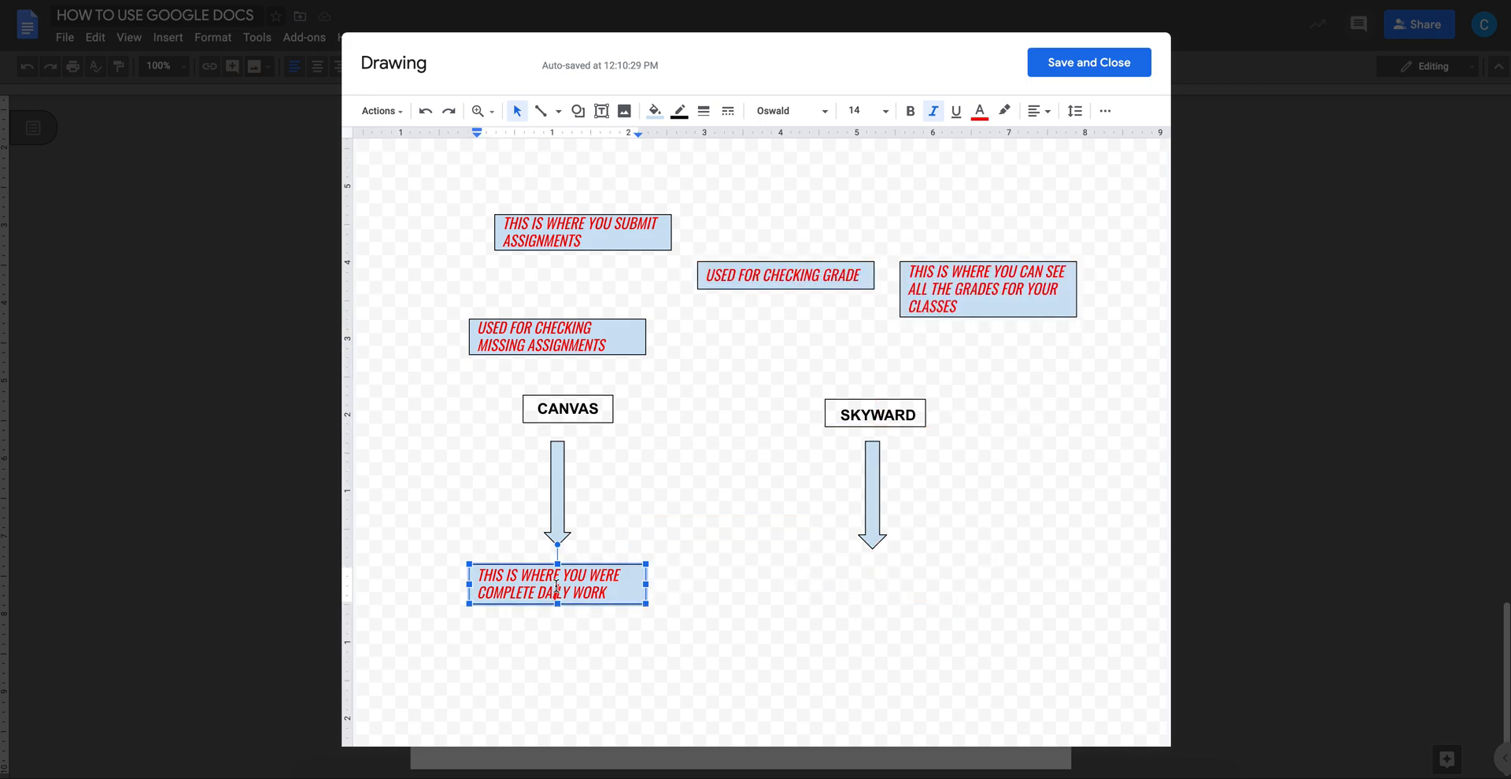
pyautogui.moveTo(577, 565); pyautogui.dragTo(823, 203)
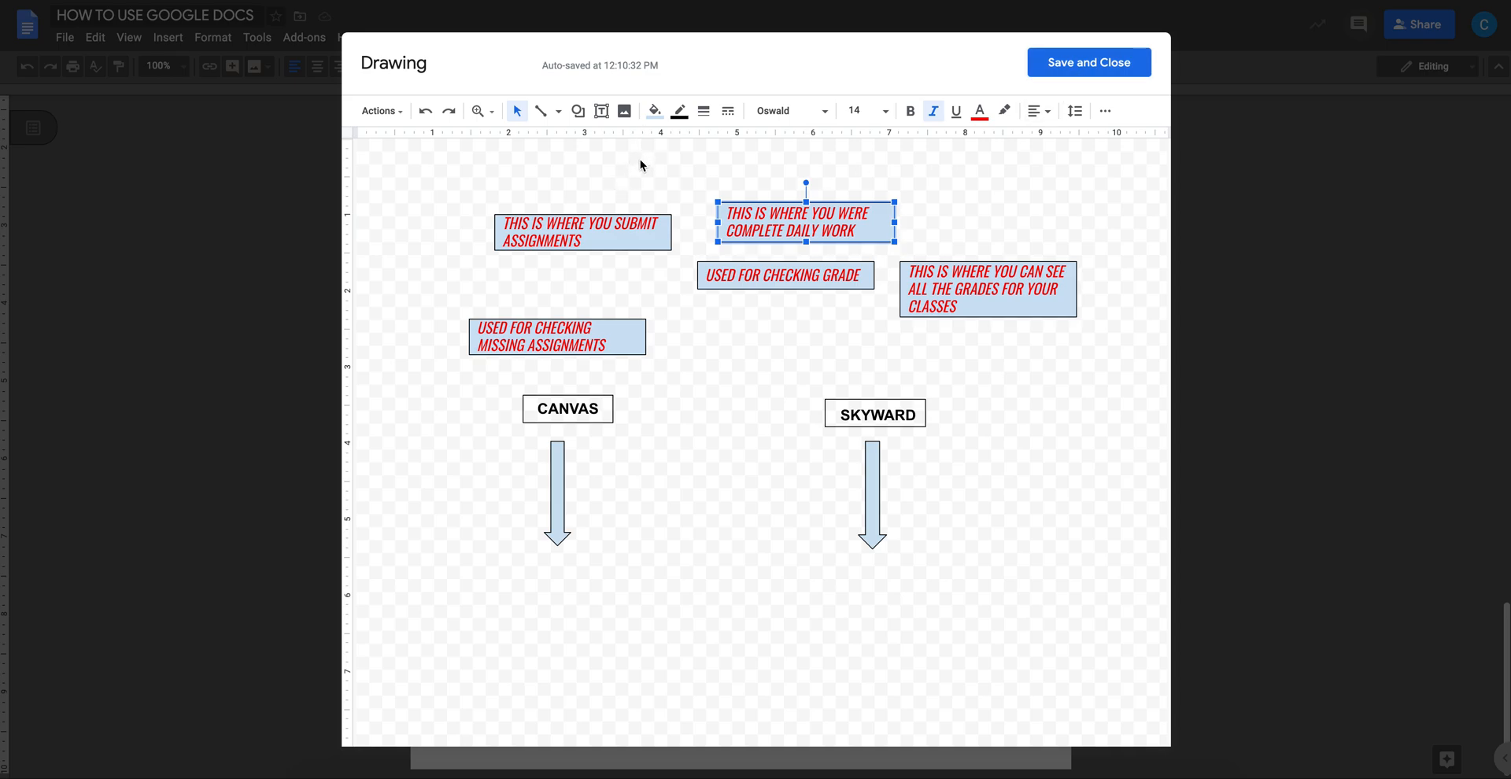
# - Draw a wide rectangle below the two arrows and enter the text HI EVERYBODY! inside it
pyautogui.click(578, 111)
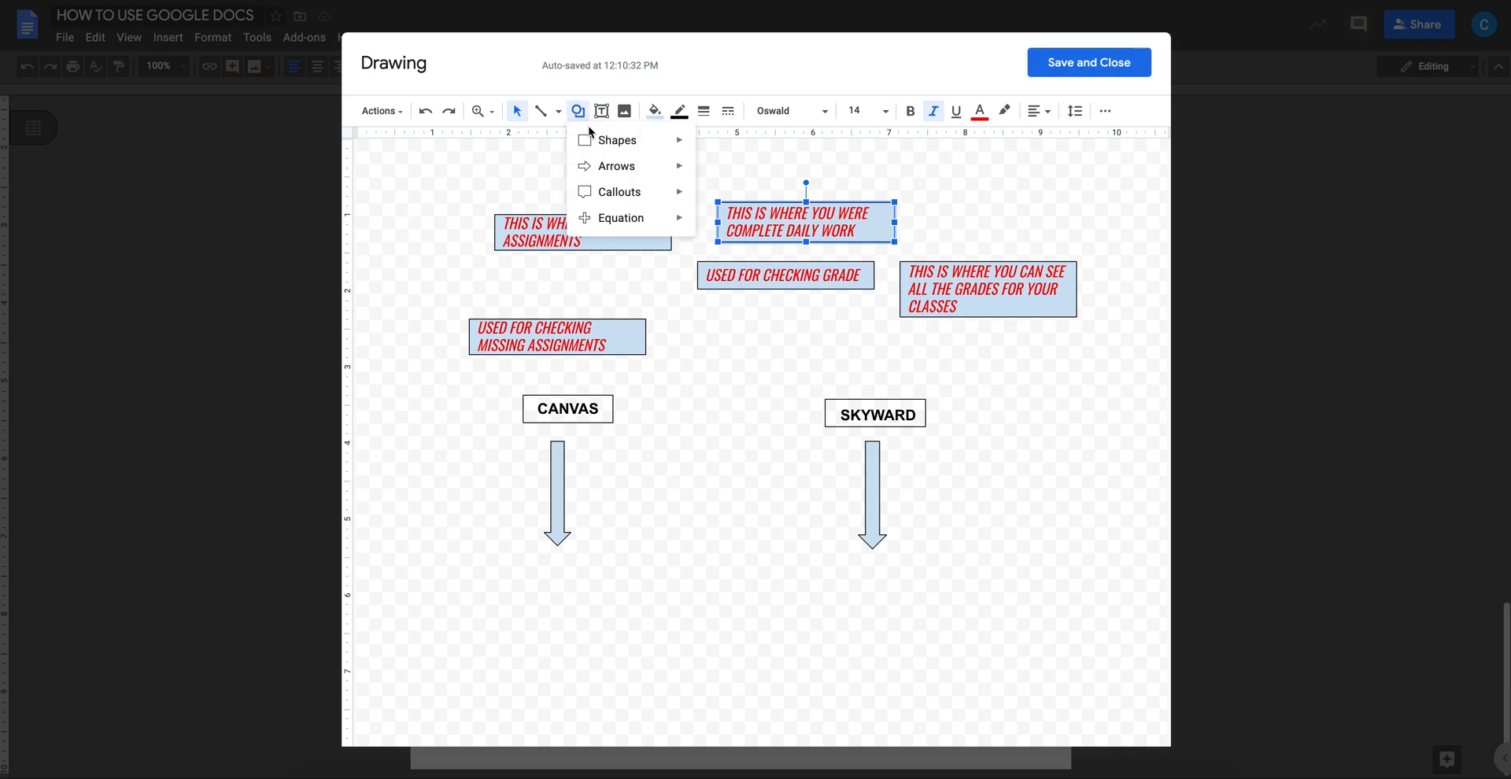
pyautogui.moveTo(594, 145)
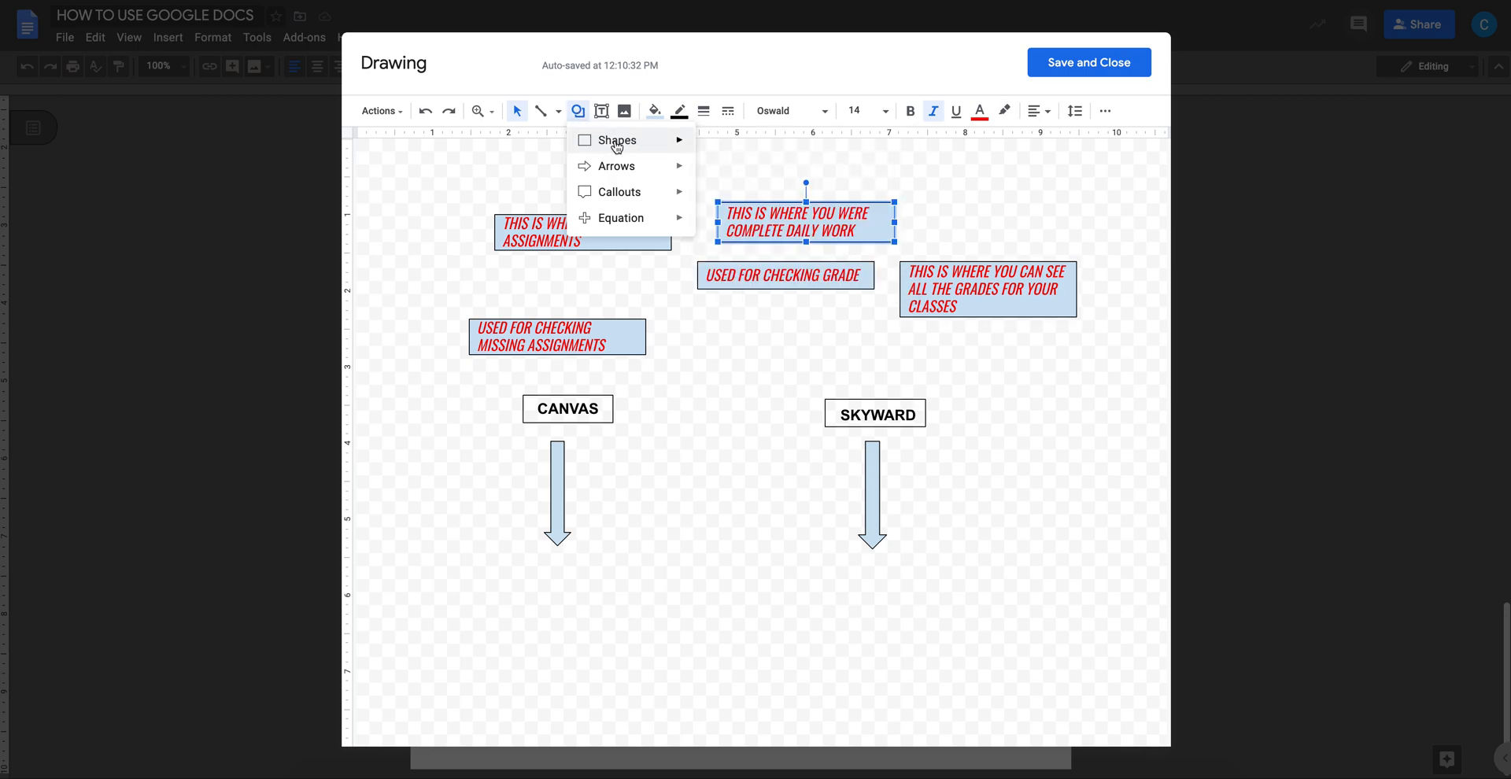
pyautogui.click(711, 143)
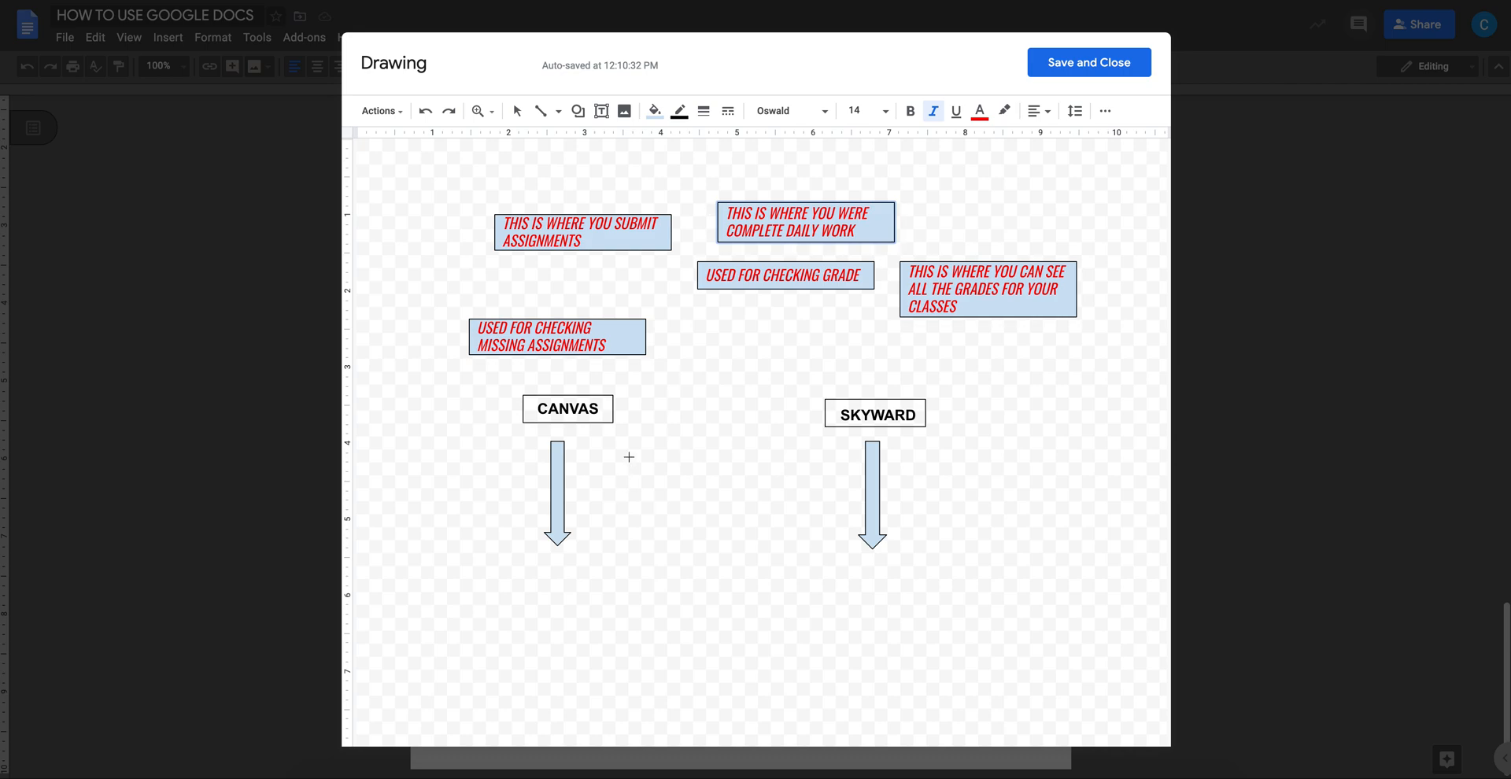
pyautogui.moveTo(530, 600); pyautogui.dragTo(899, 689)
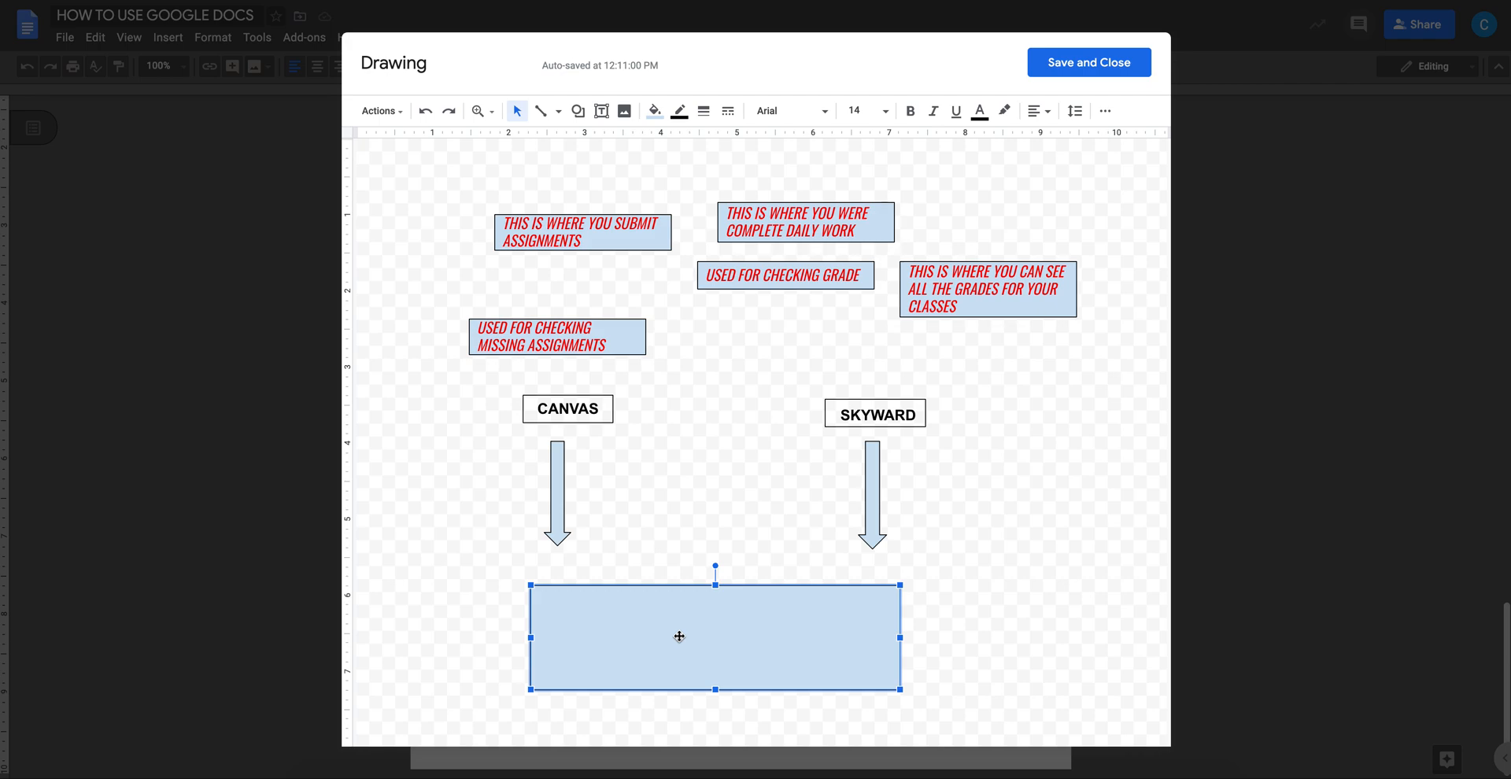
pyautogui.write('HI ')
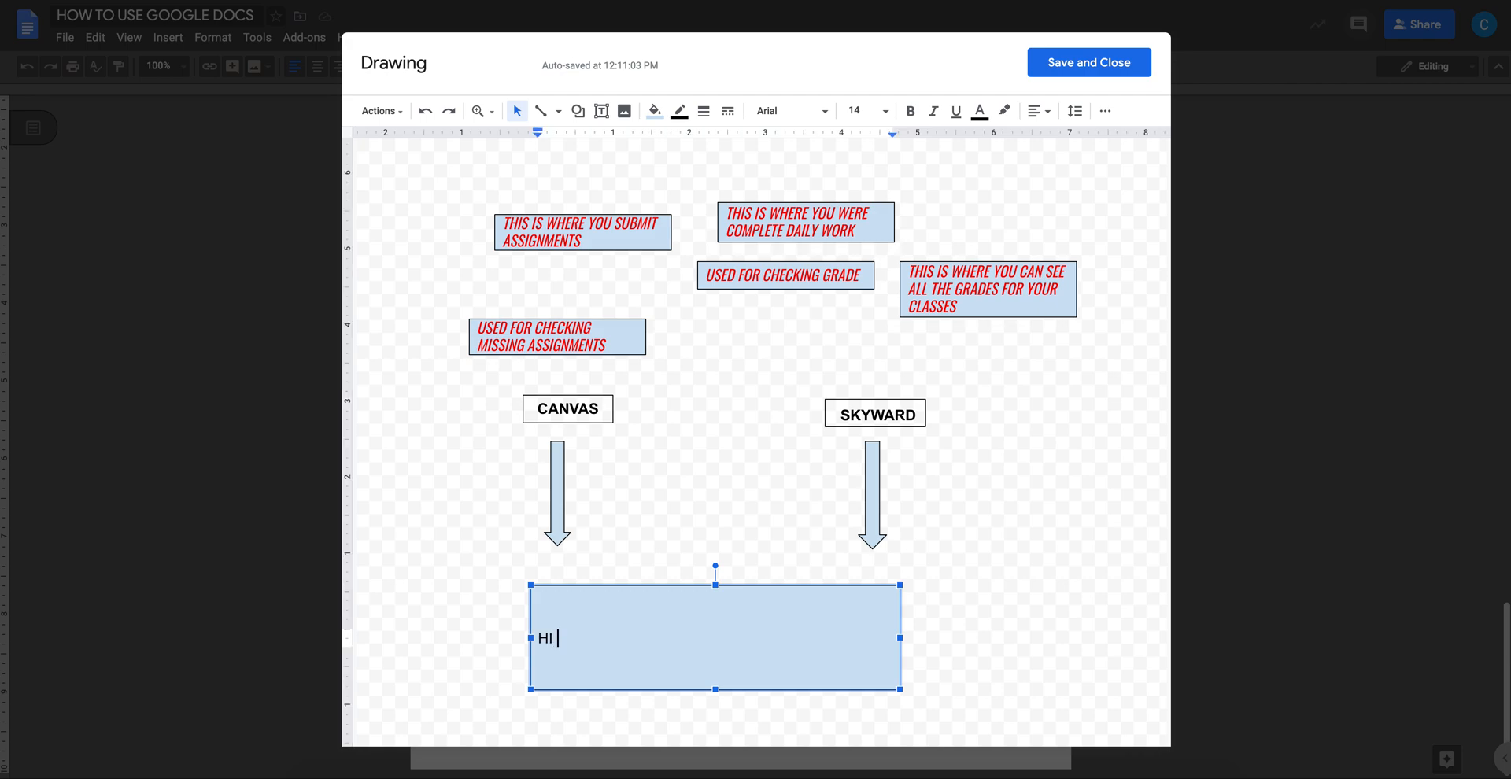
pyautogui.write('EVERYBODY!')
# - Fill the HI EVERYBODY! rectangle with yellow and set its border weight to 12px
pyautogui.click(659, 117)
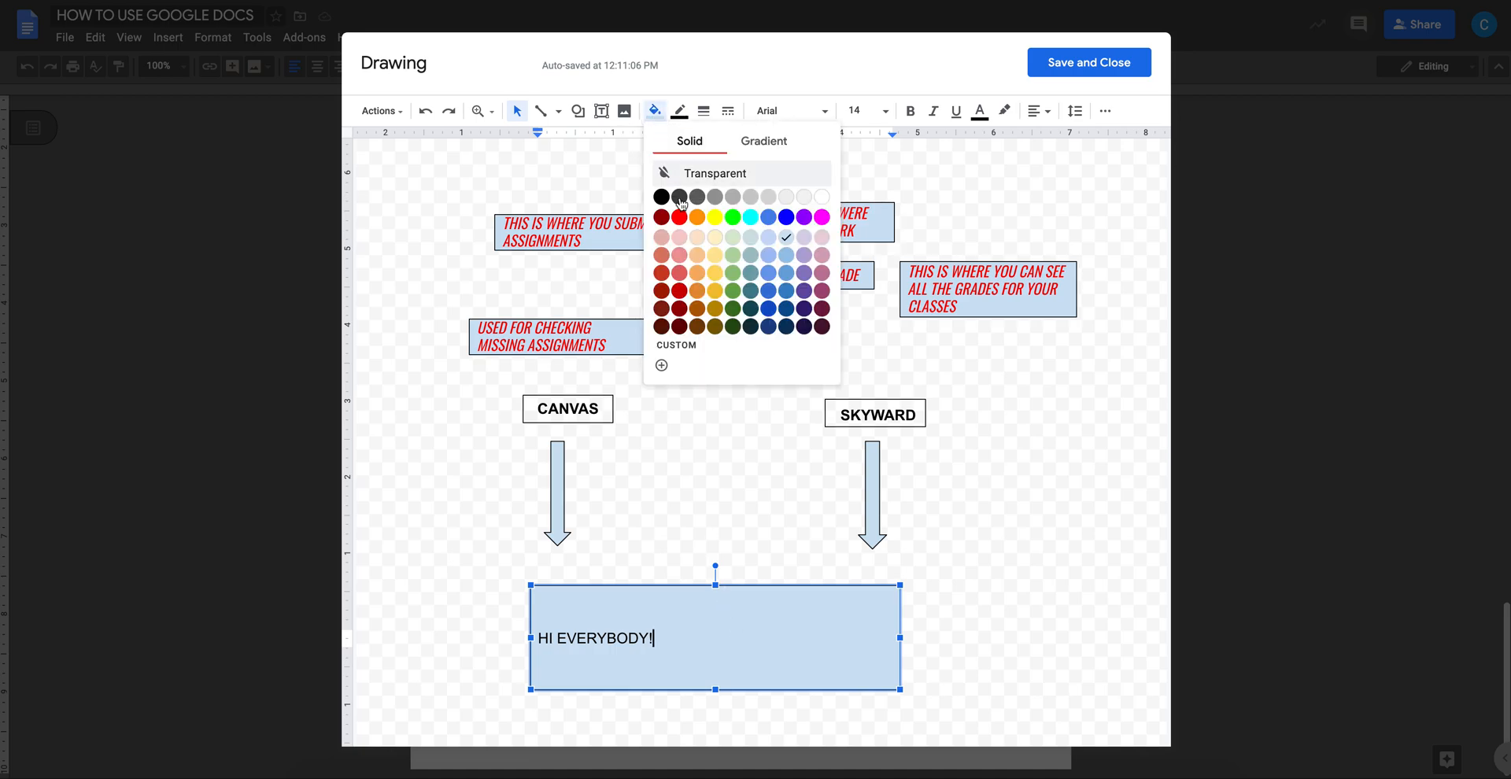
pyautogui.click(723, 223)
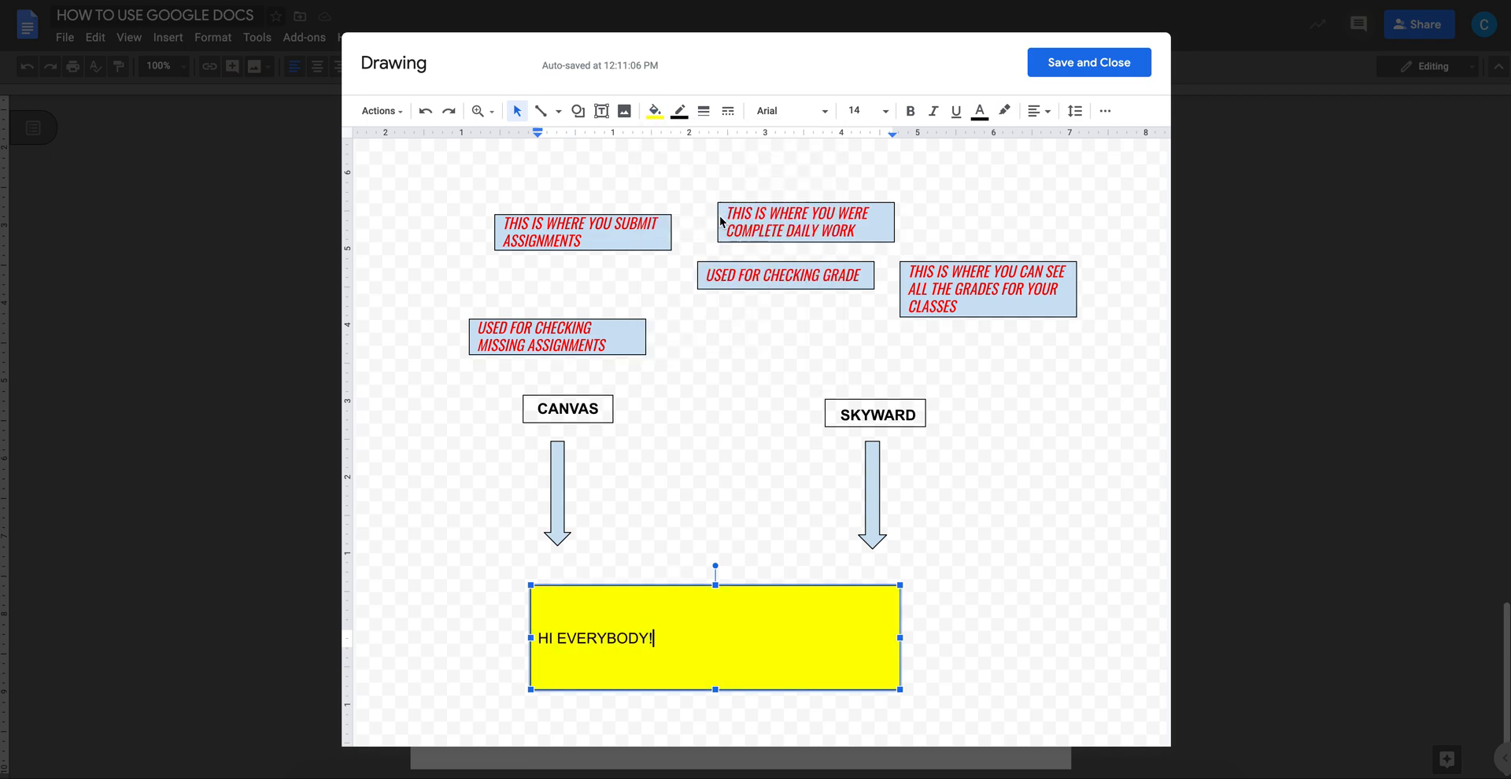
pyautogui.click(706, 116)
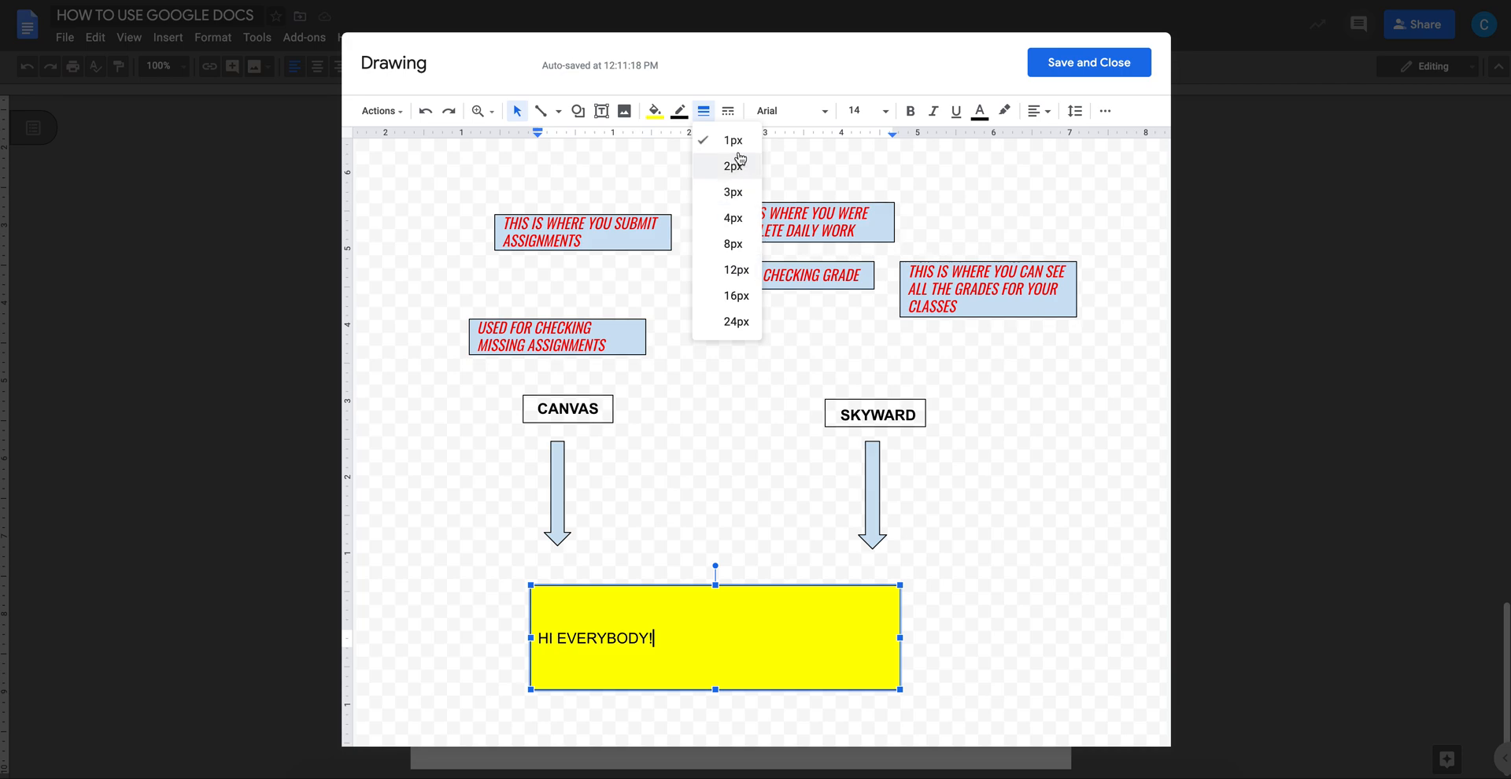
pyautogui.click(742, 276)
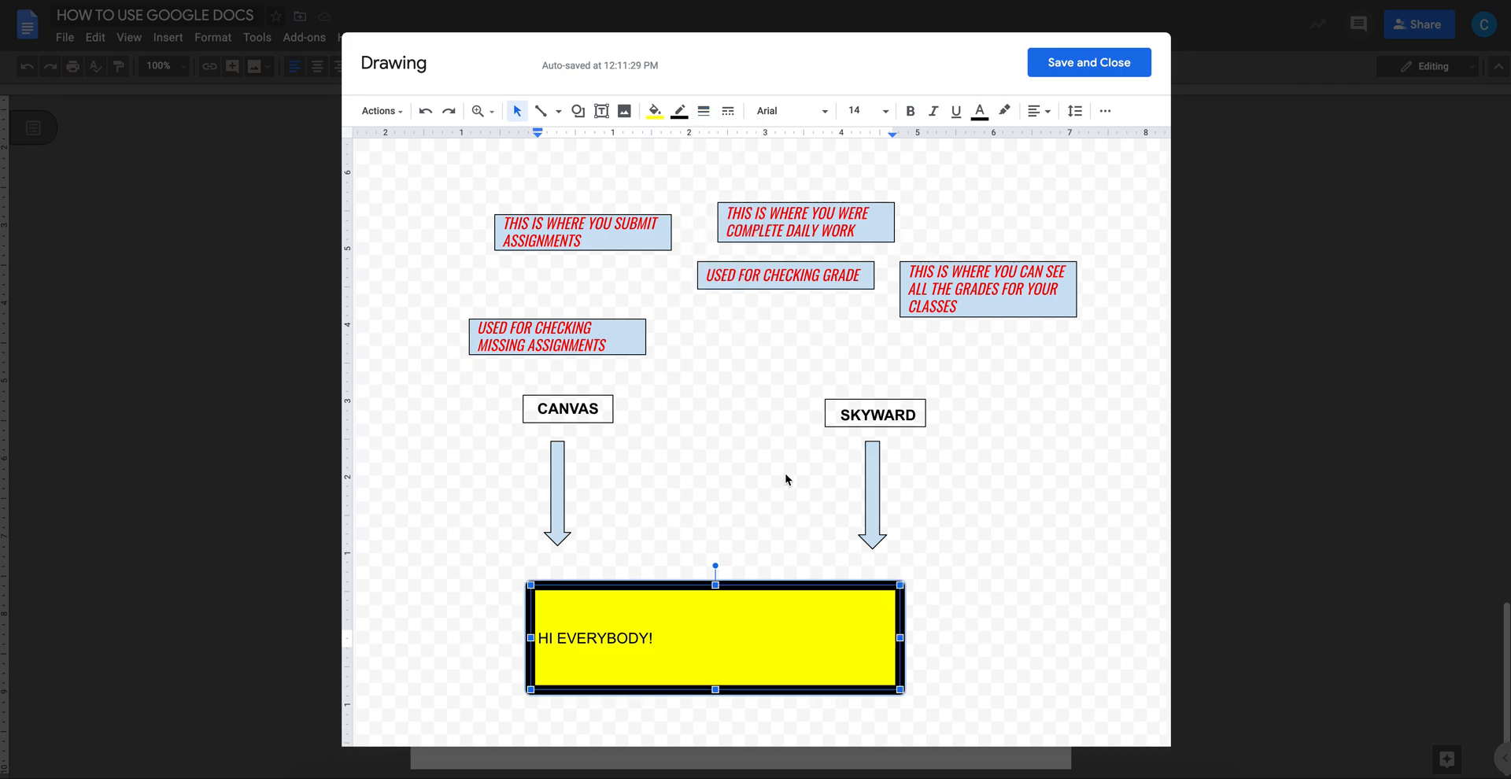
pyautogui.click(931, 607)
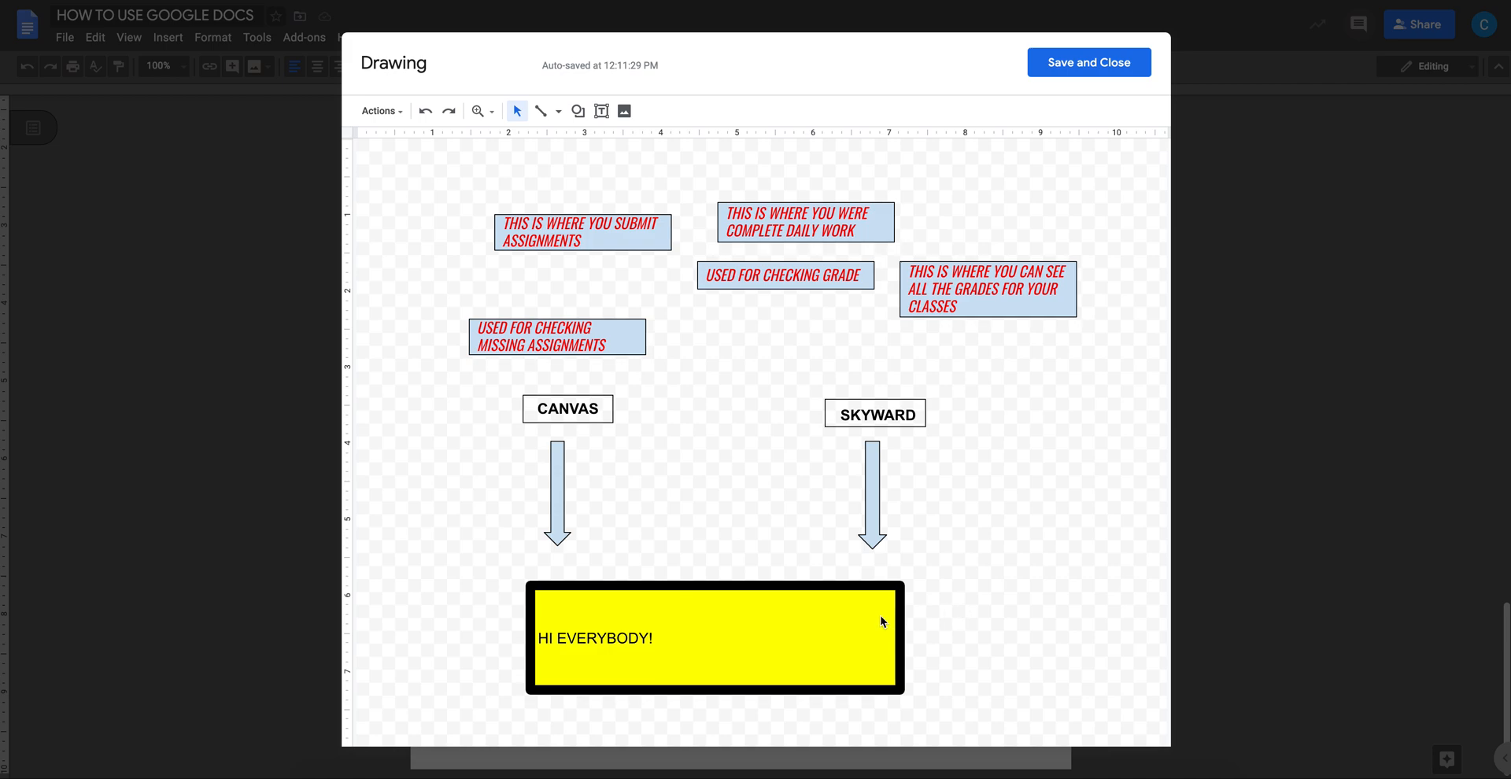
# - Change the font of the HI EVERYBODY! text to Oswald
pyautogui.tripleClick(628, 639)
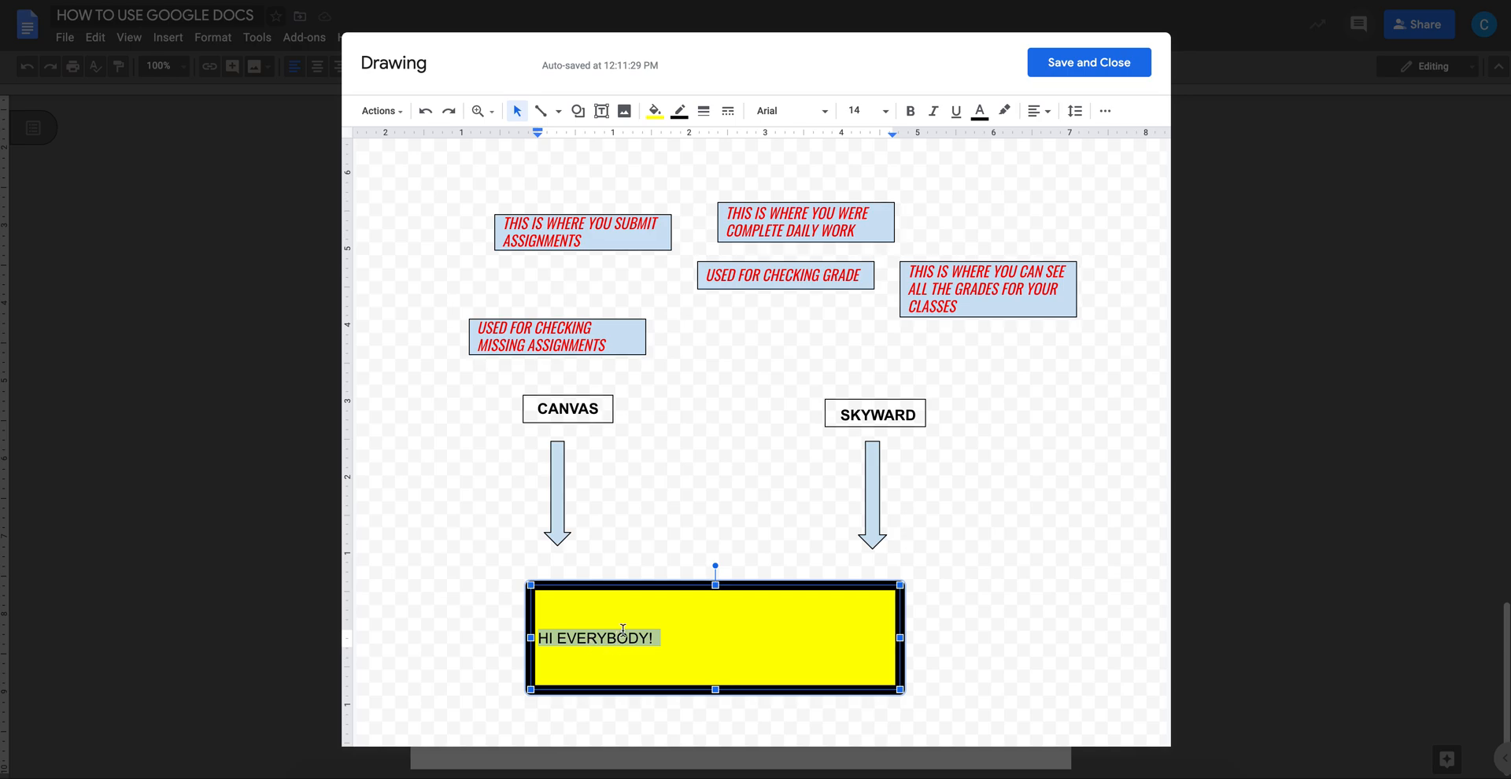
pyautogui.click(818, 111)
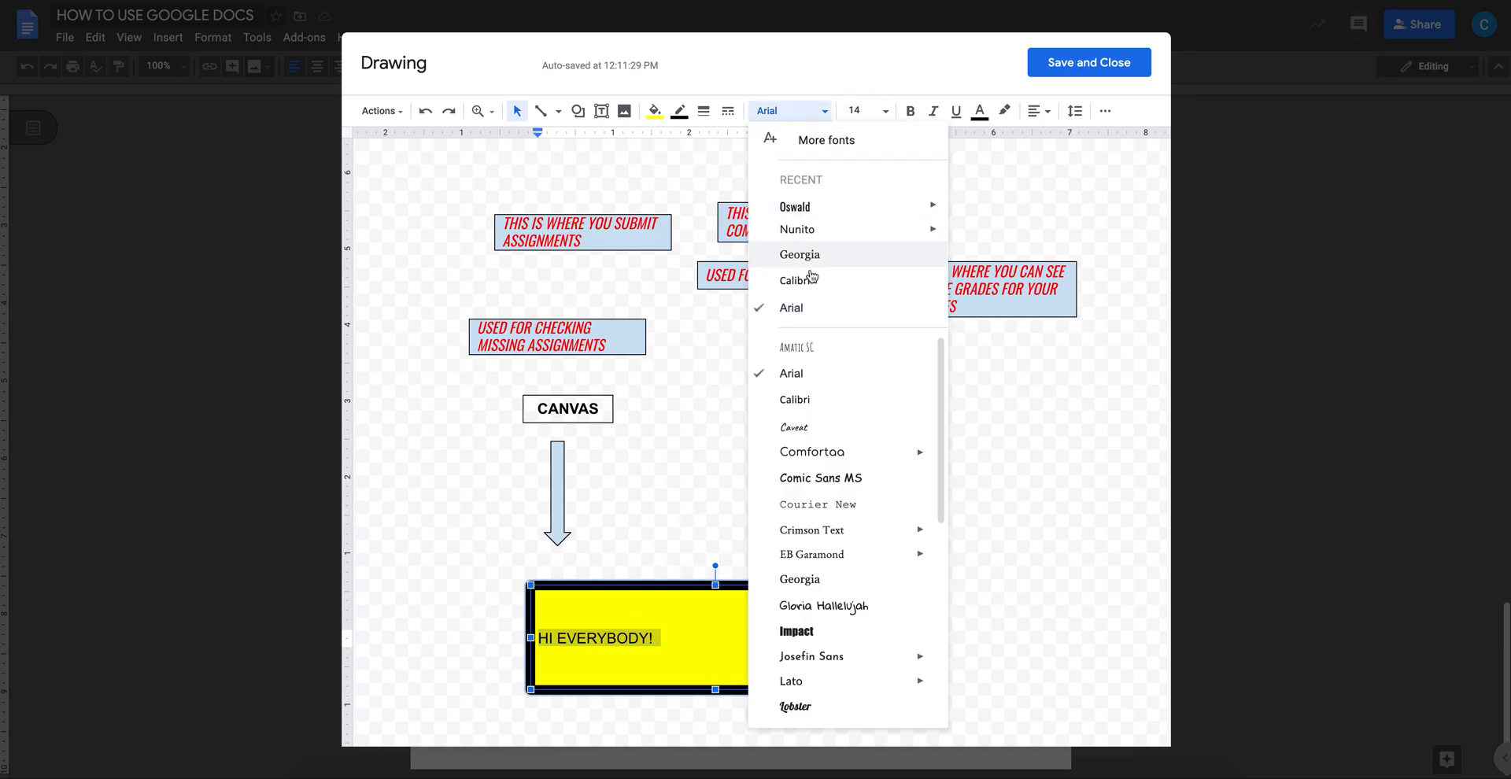
pyautogui.click(816, 211)
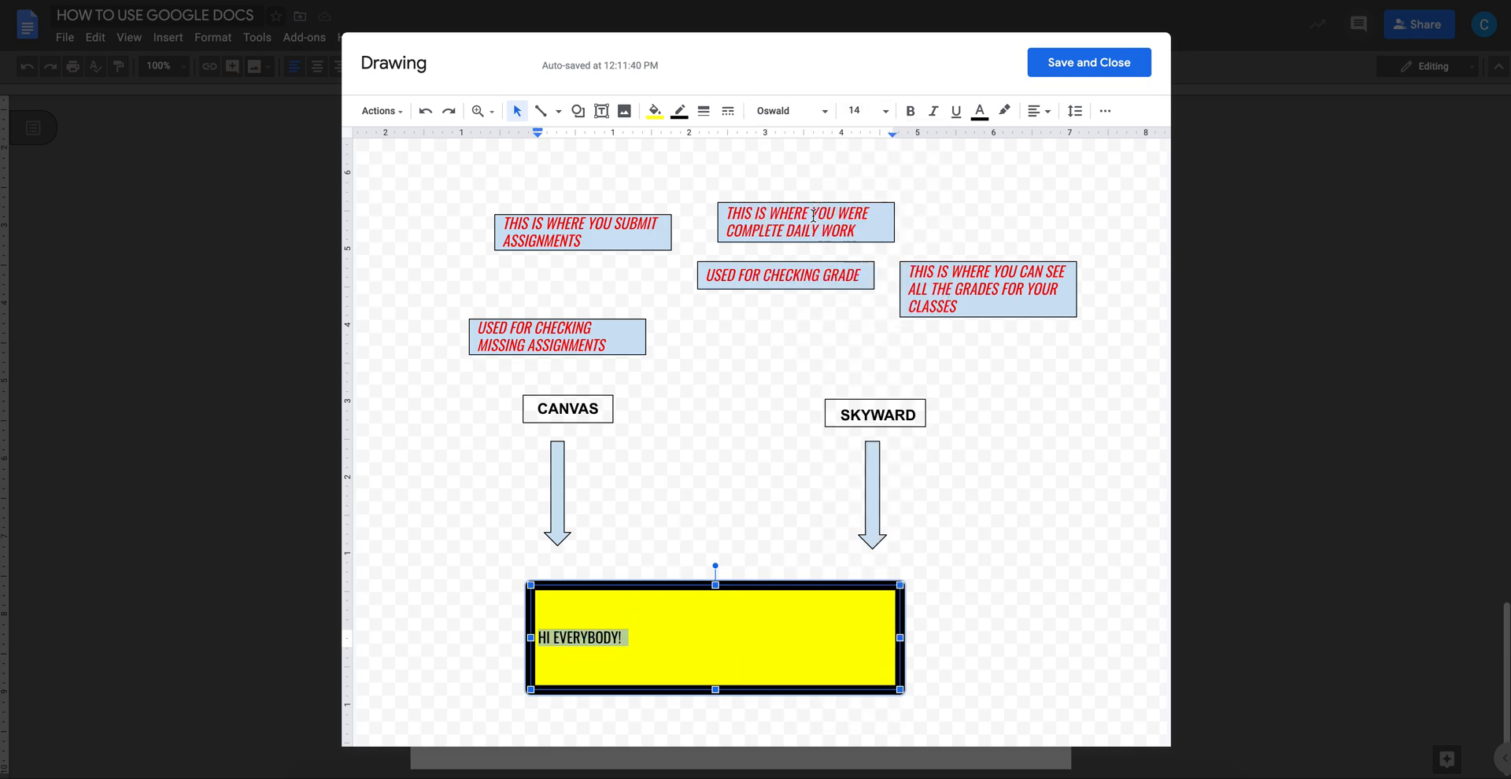
# - Set the HI EVERYBODY! text to size 30, bold and italic, with a blue font color
pyautogui.click(879, 125)
pyautogui.click(861, 402)
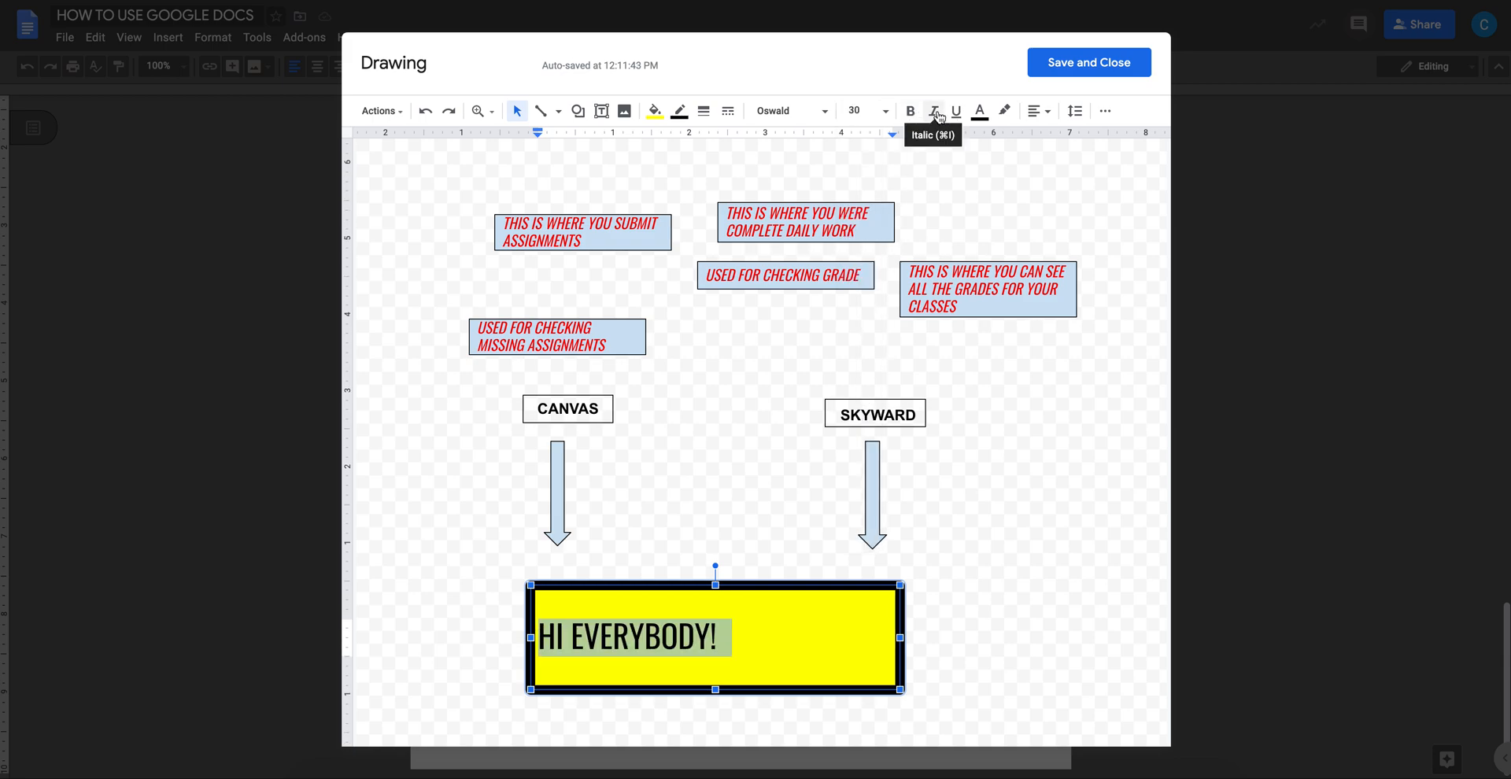
pyautogui.click(935, 114)
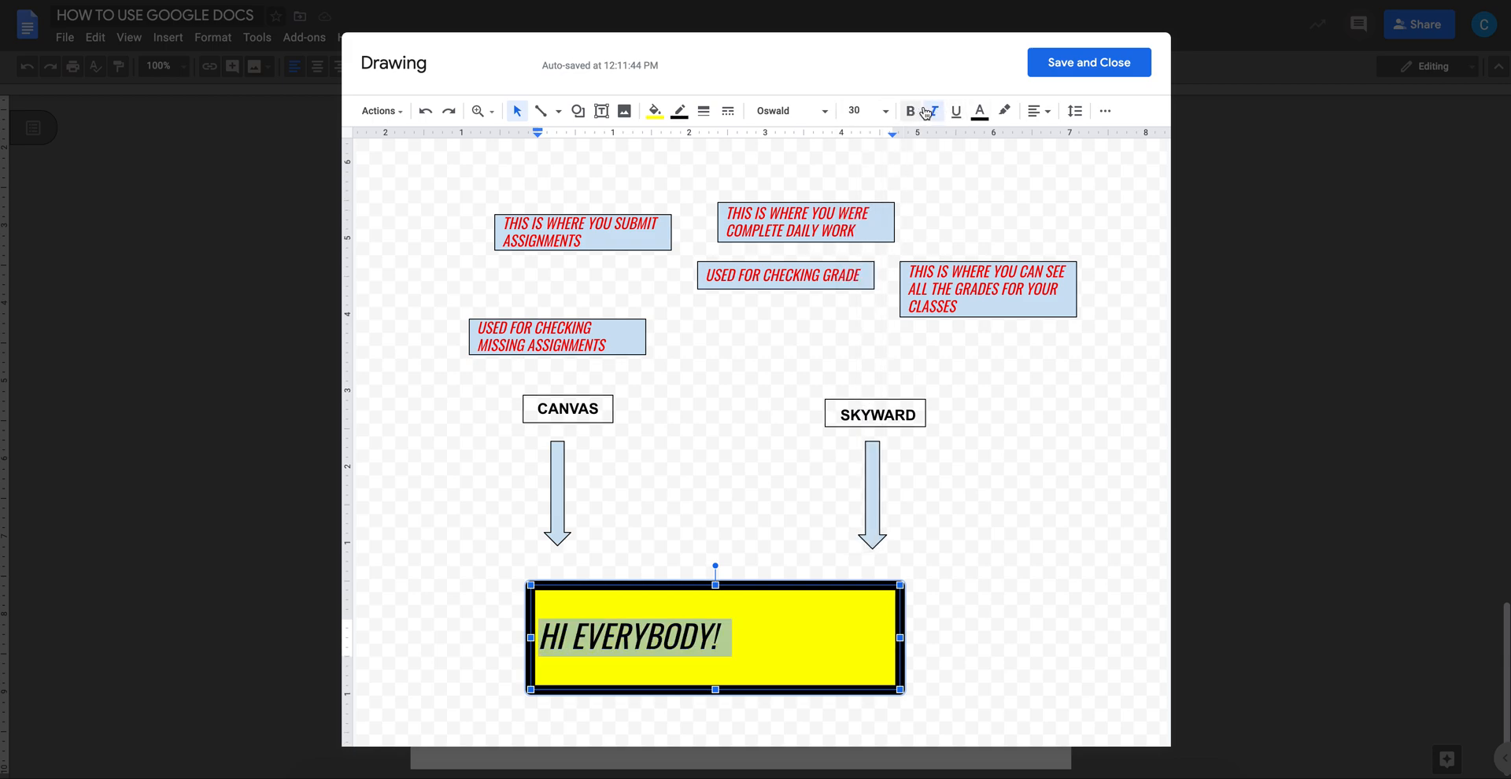
pyautogui.click(913, 112)
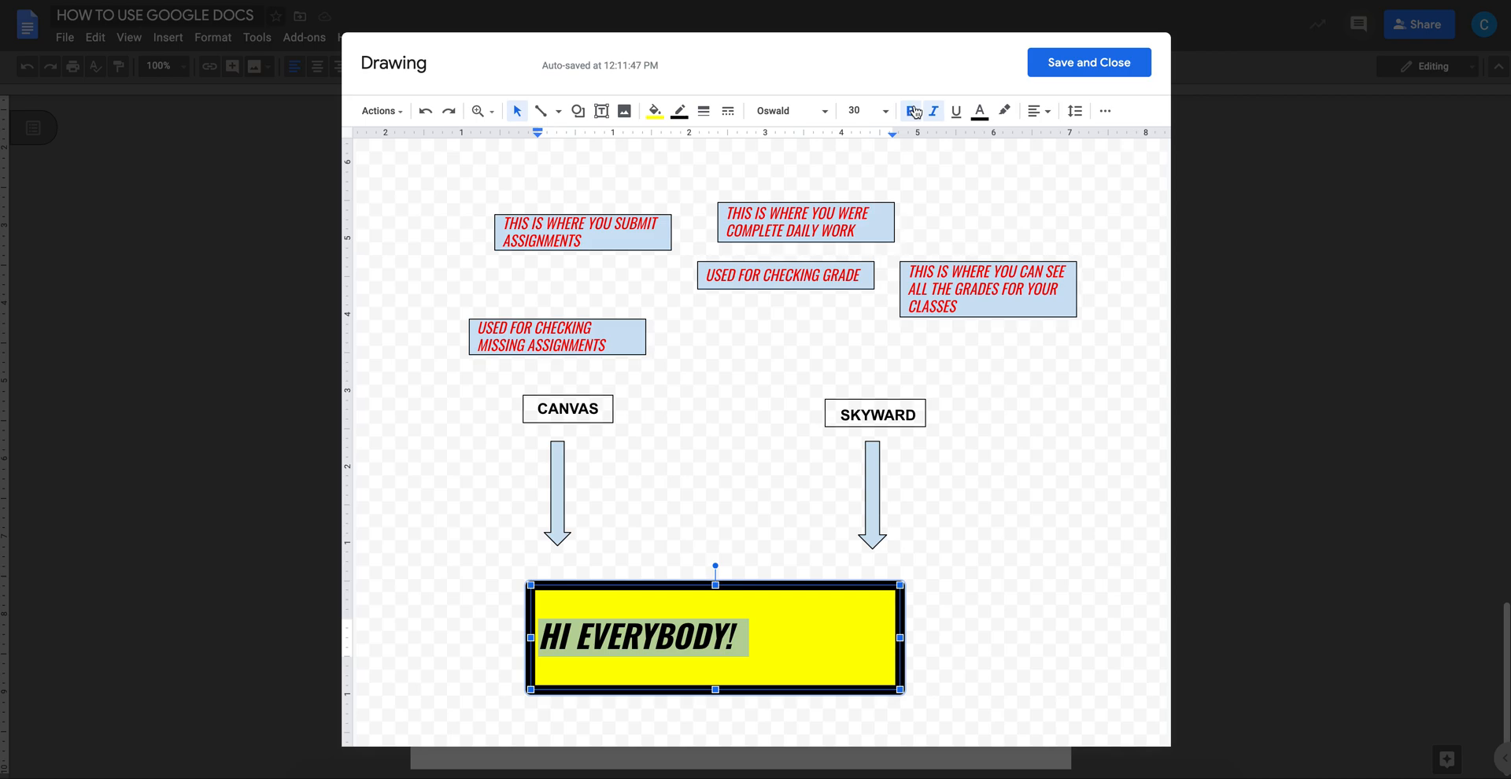
pyautogui.click(979, 111)
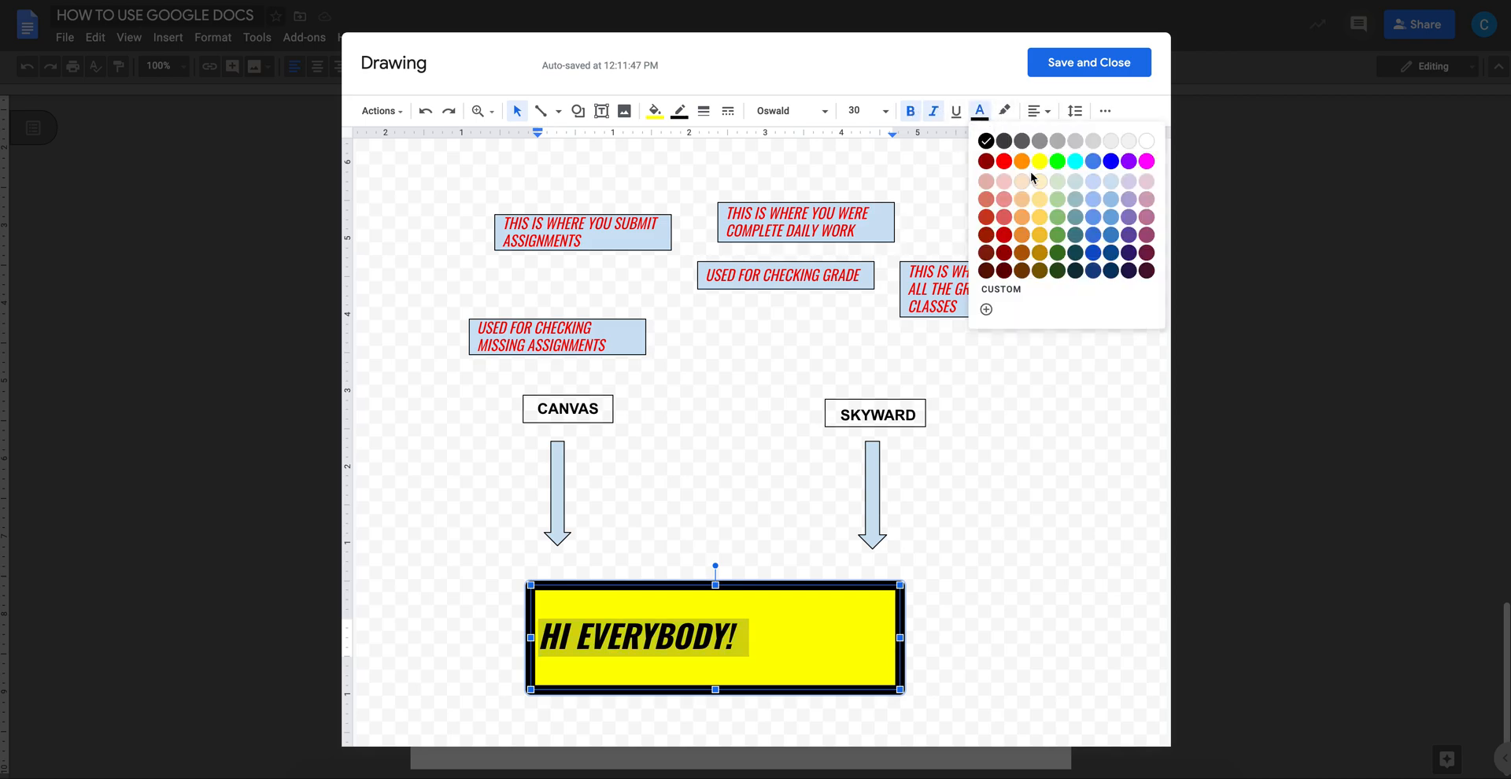
pyautogui.click(1110, 162)
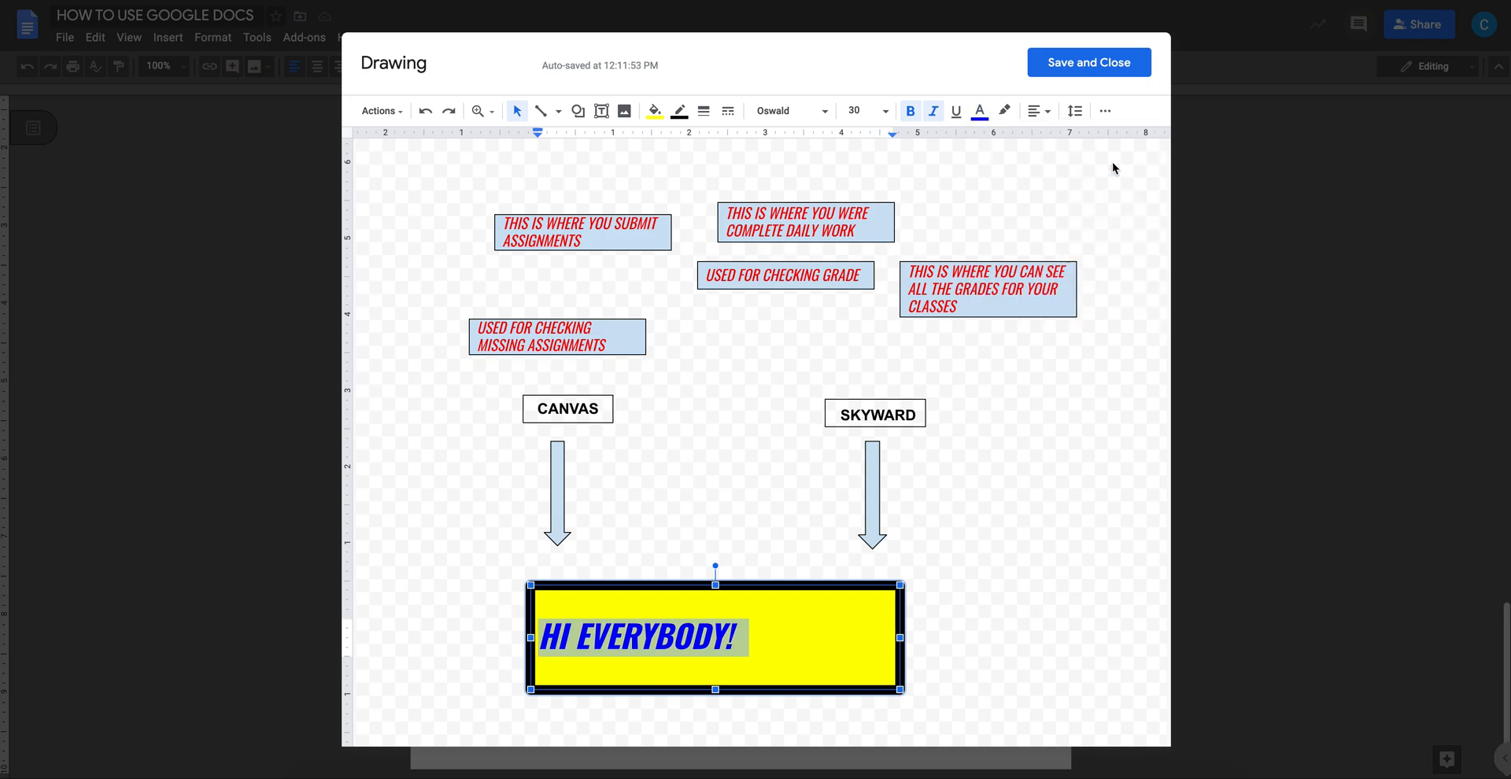
# - Underline the HI EVERYBODY! text and center it horizontally in the yellow rectangle
pyautogui.click(1005, 112)
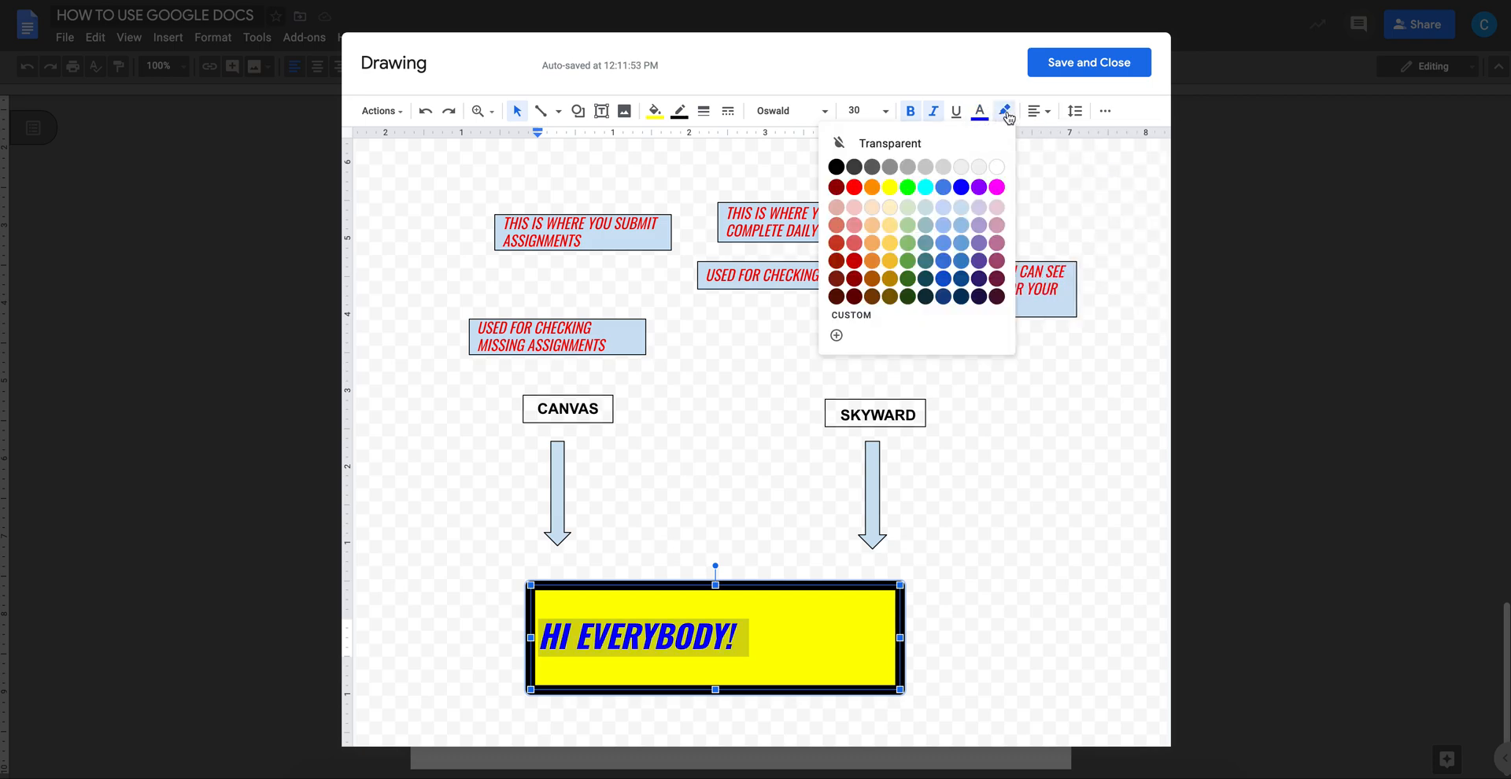
pyautogui.click(996, 87)
pyautogui.click(956, 111)
pyautogui.click(1040, 112)
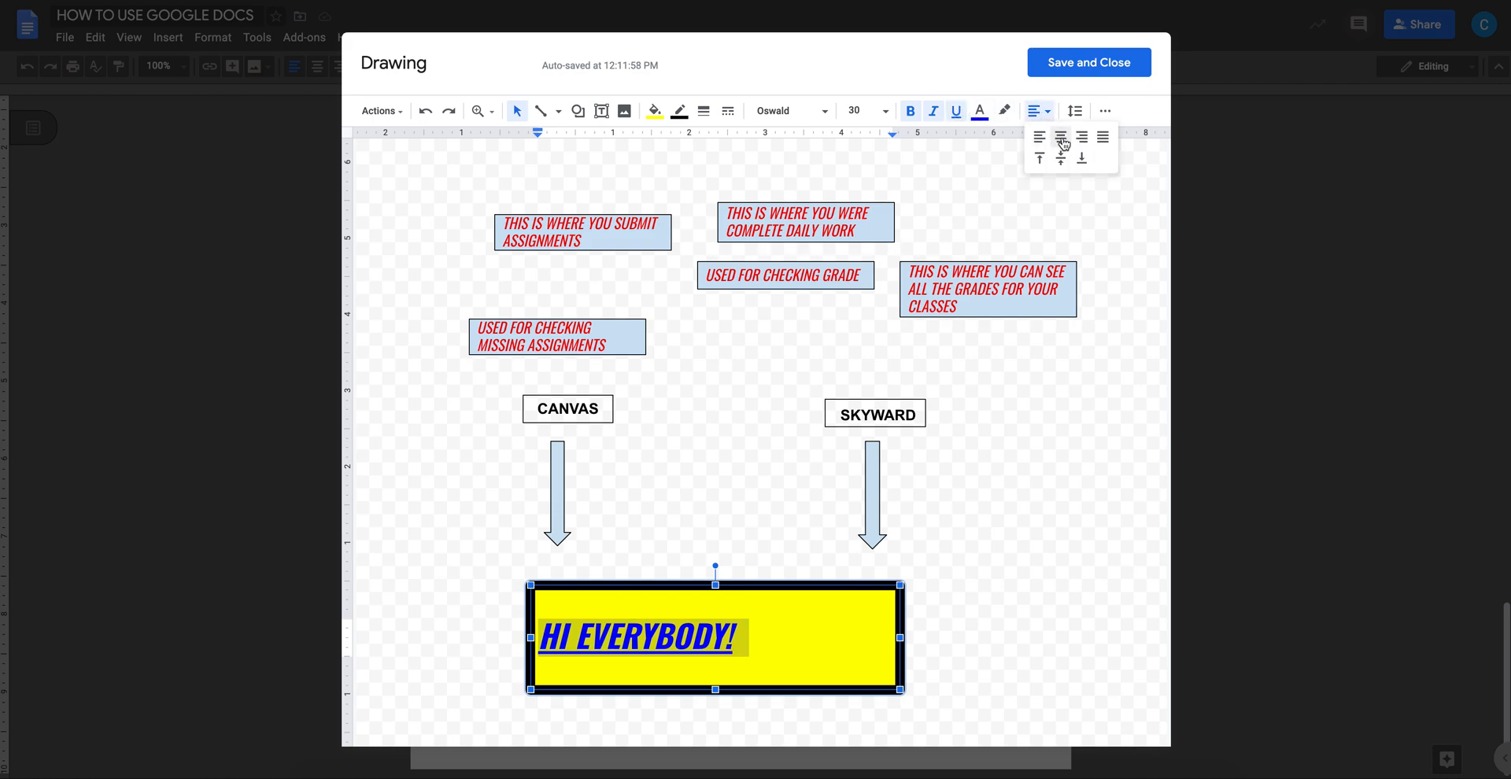
pyautogui.click(1061, 137)
pyautogui.click(1047, 498)
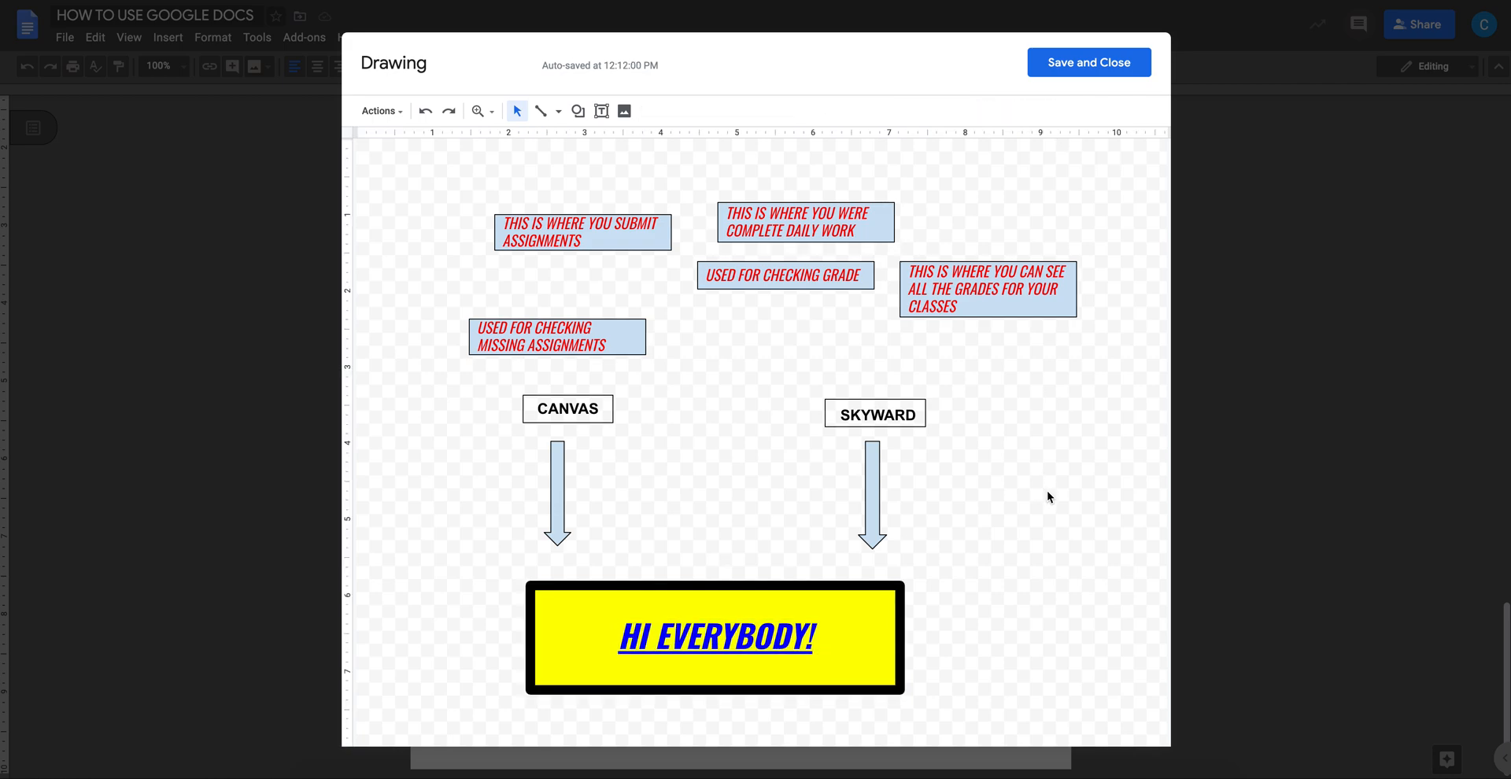
# - Delete the HI EVERYBODY! rectangle, save and close the drawing, and return to the beginning of the document
pyautogui.click(814, 639)
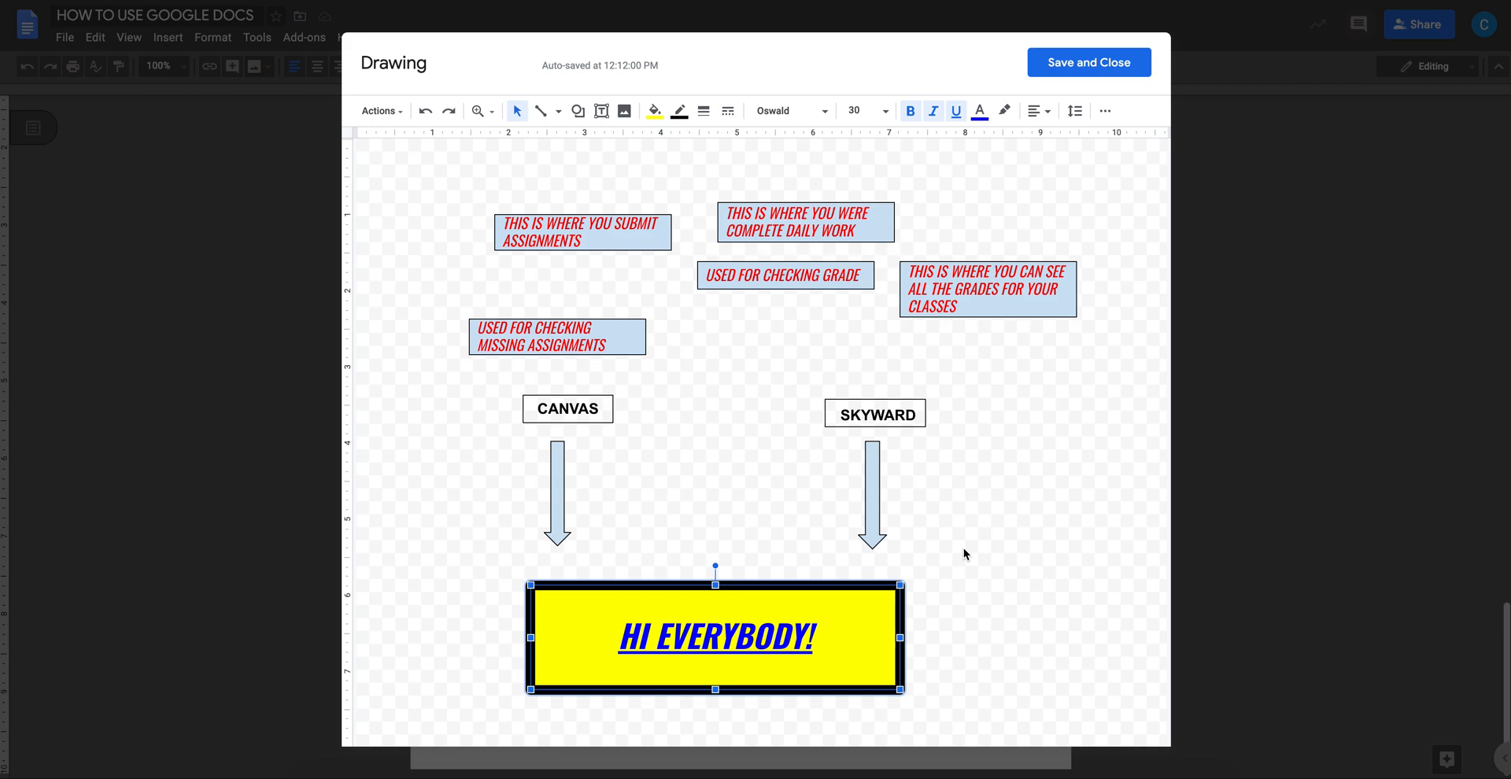
pyautogui.press('Delete')
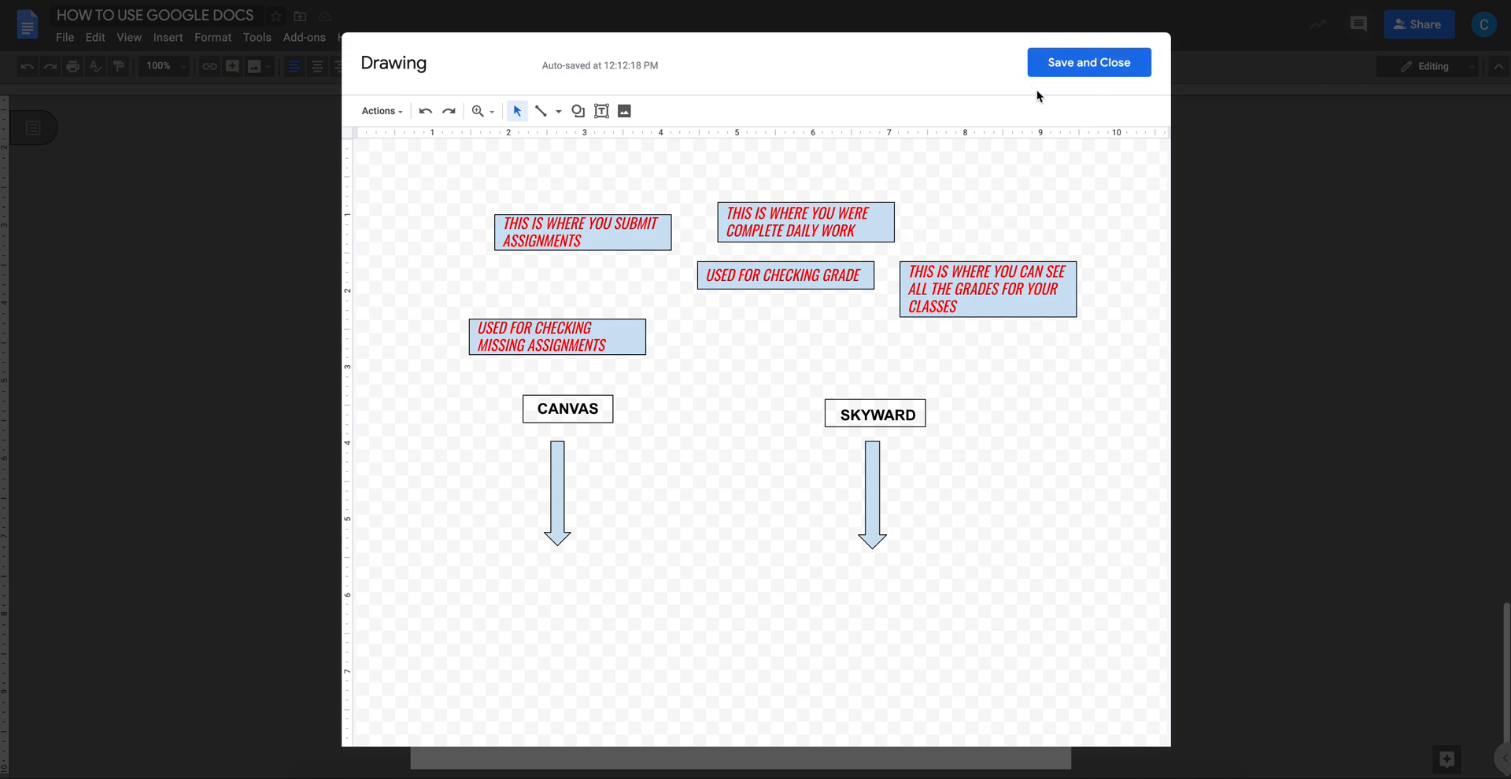
pyautogui.click(1068, 72)
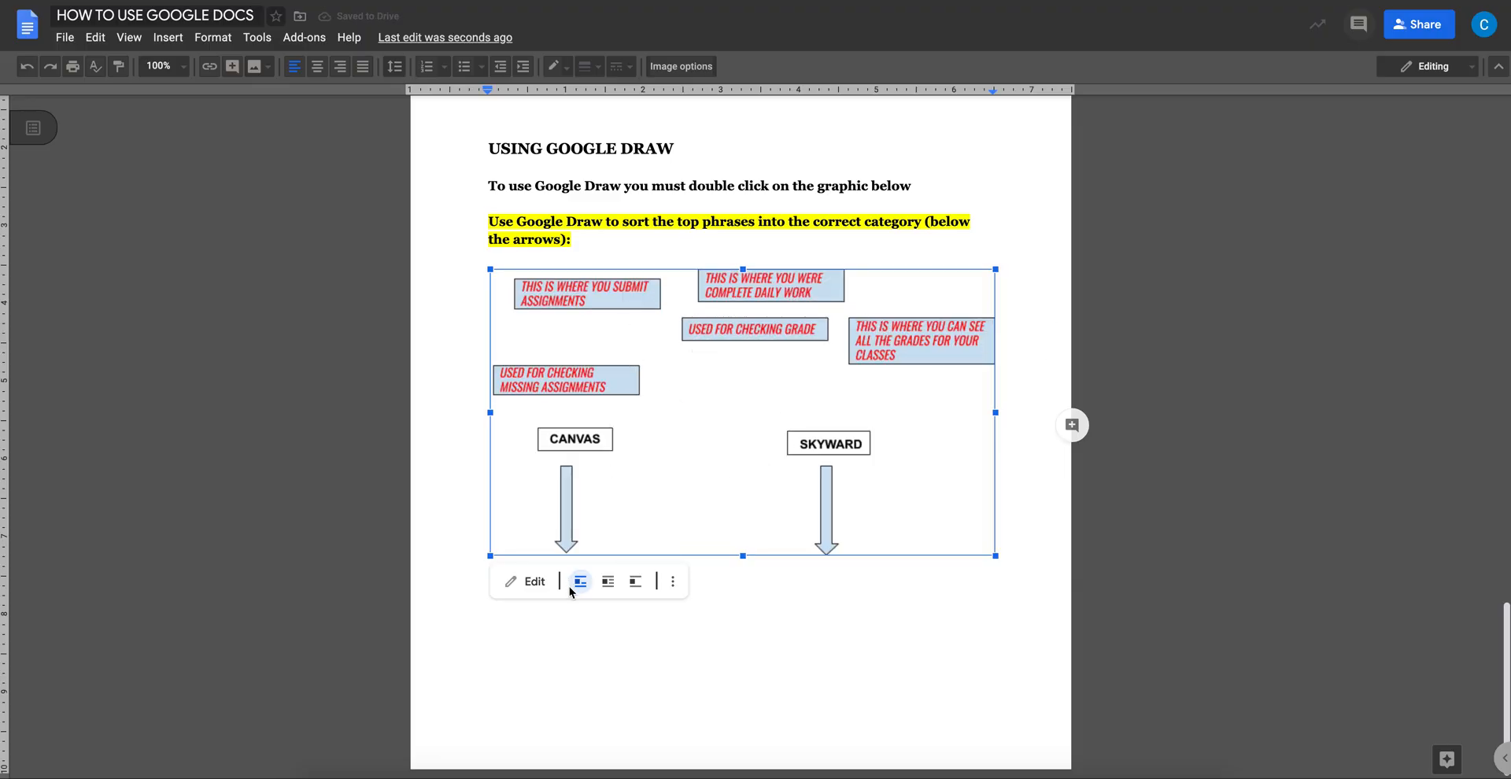
pyautogui.click(1240, 388)
pyautogui.scroll(20, 1191, 346)
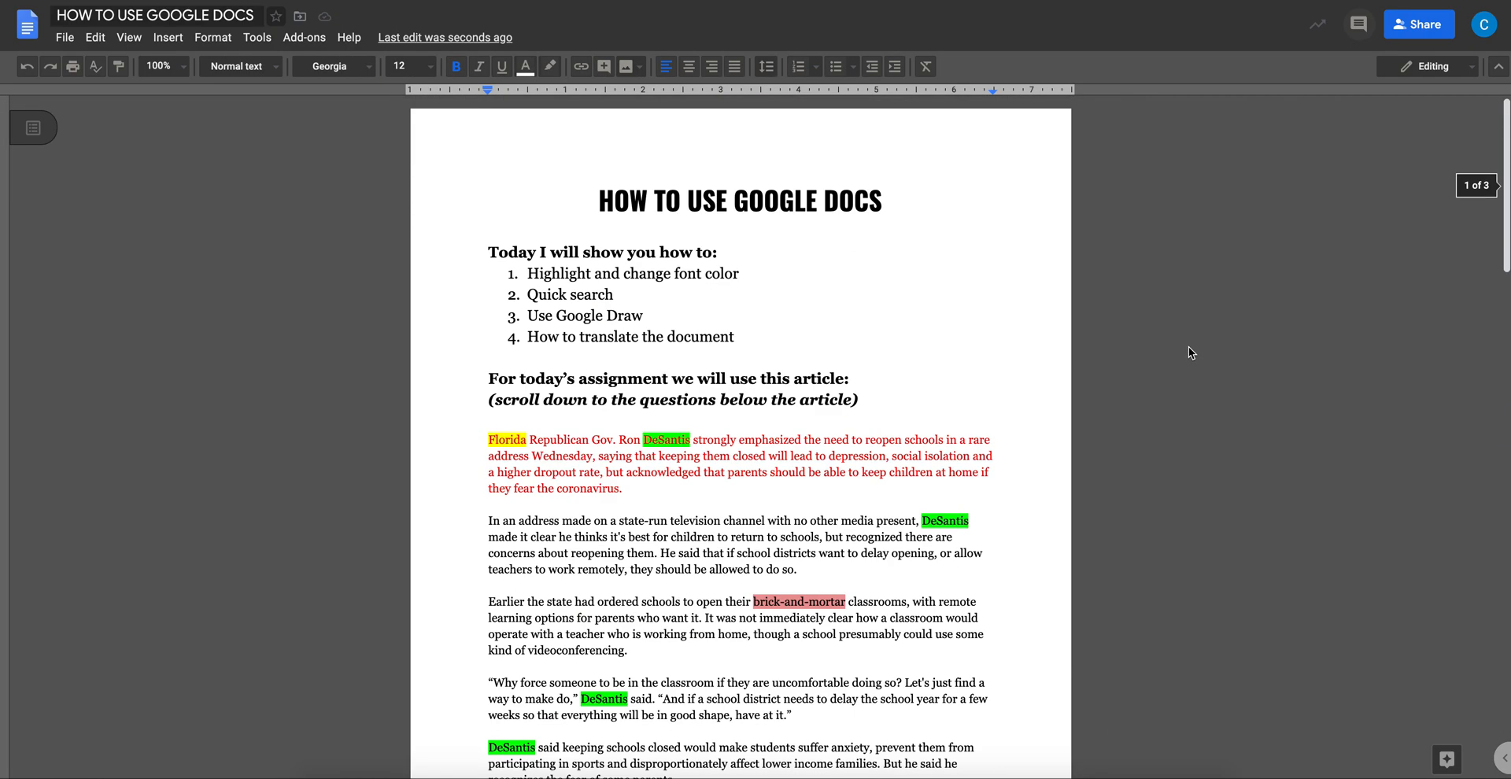